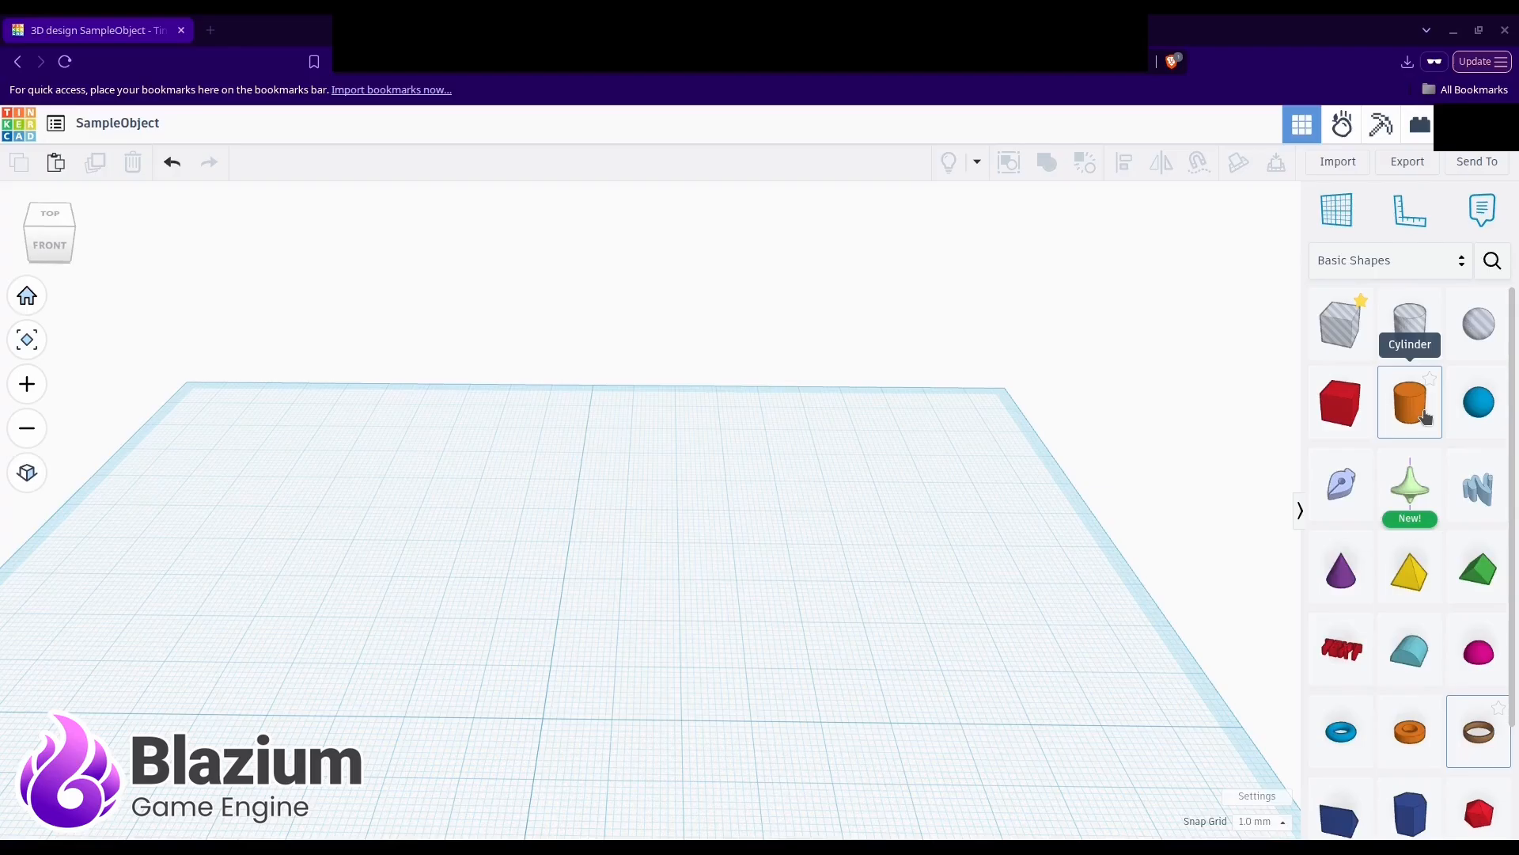
# Step: Place a cylinder on the workplane and set its front-to-back depth to 10 mm
pyautogui.click(1424, 417)
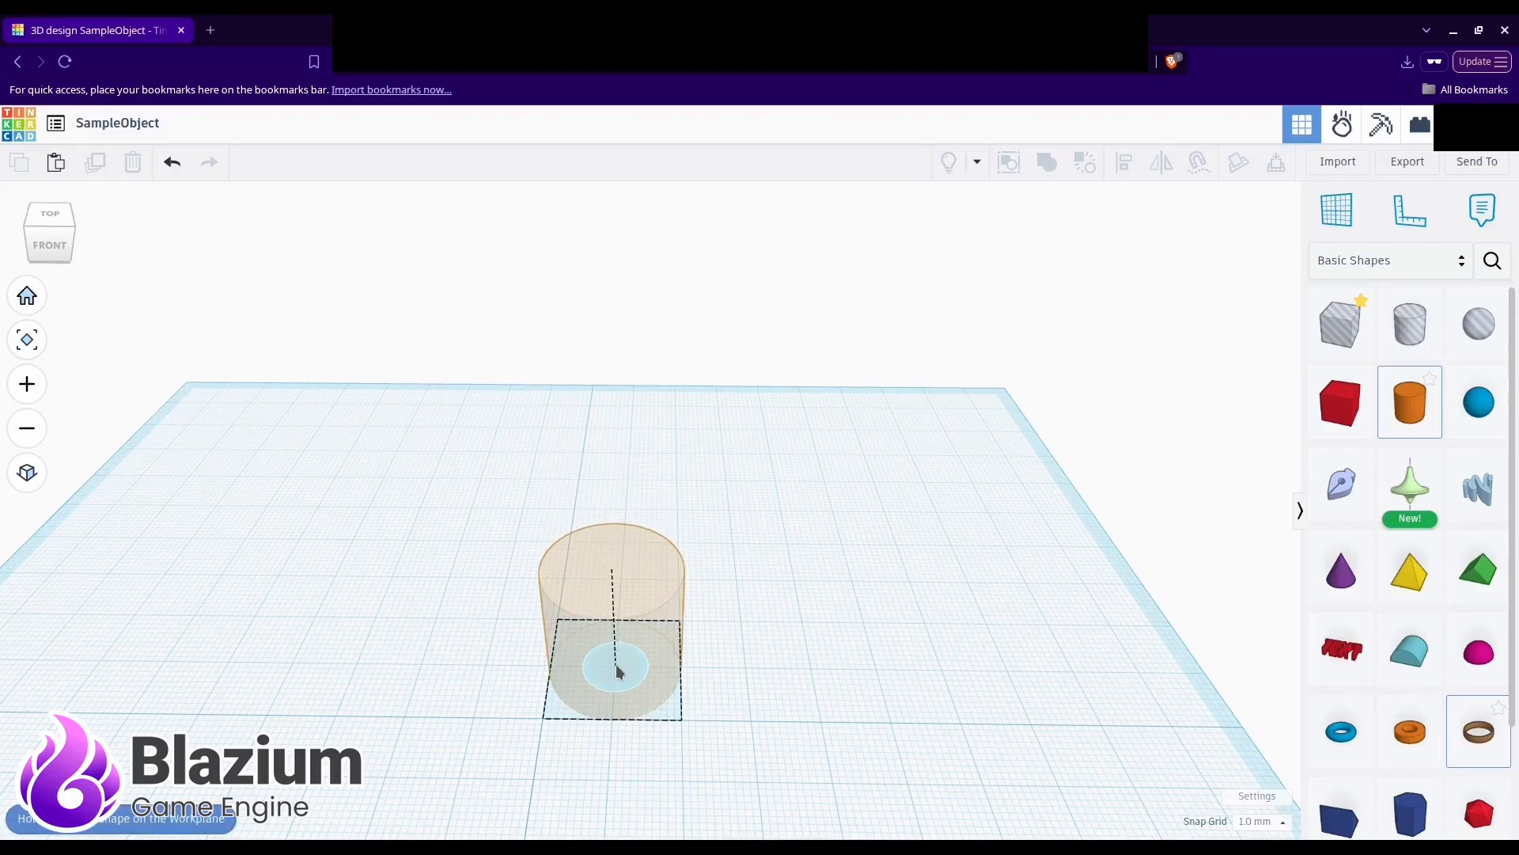
pyautogui.click(614, 667)
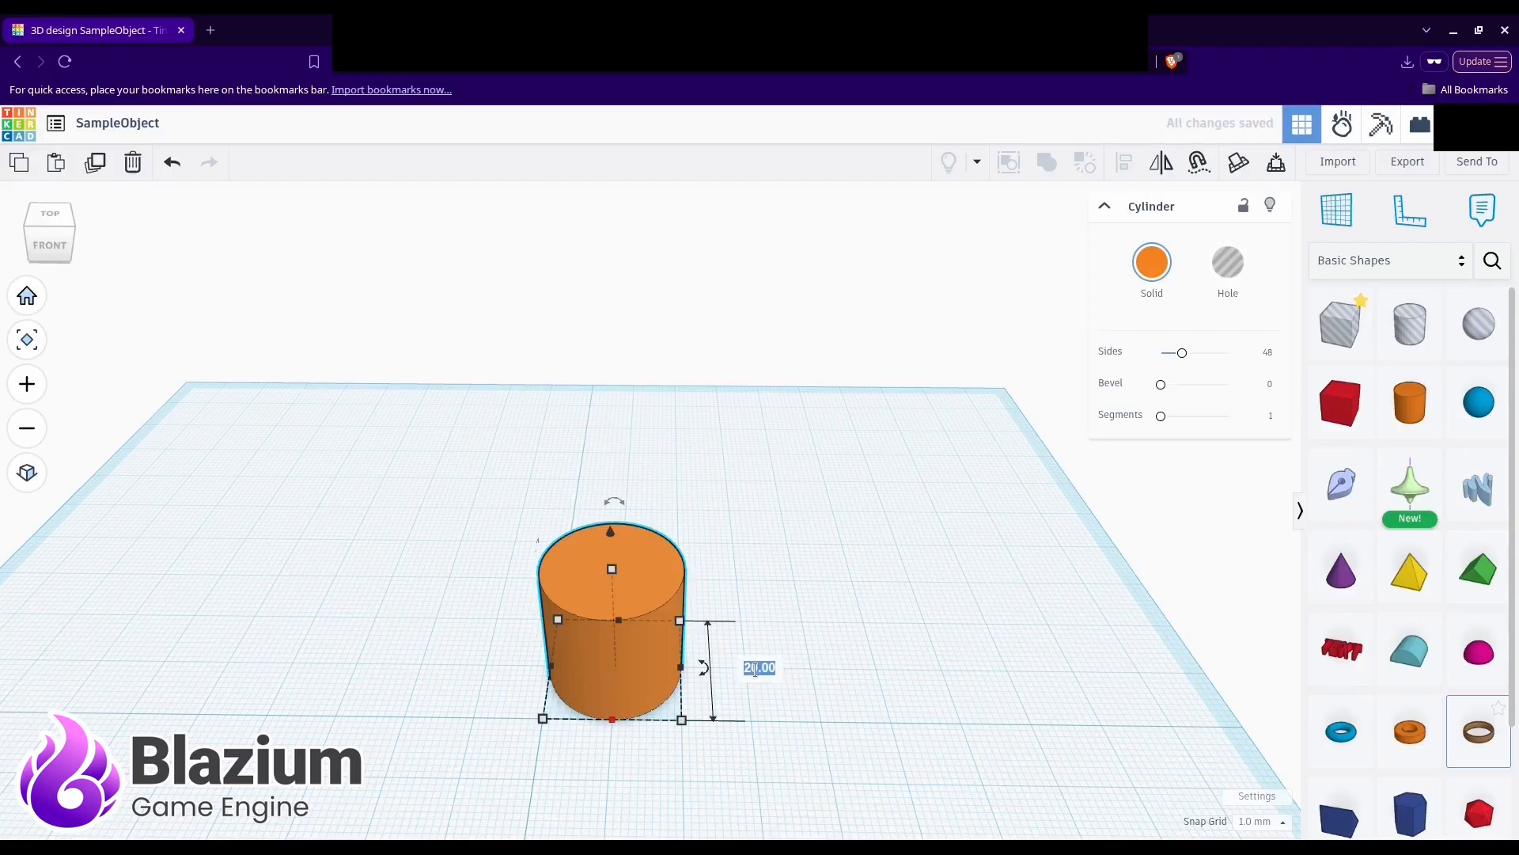
pyautogui.write('10')
pyautogui.press('Return')
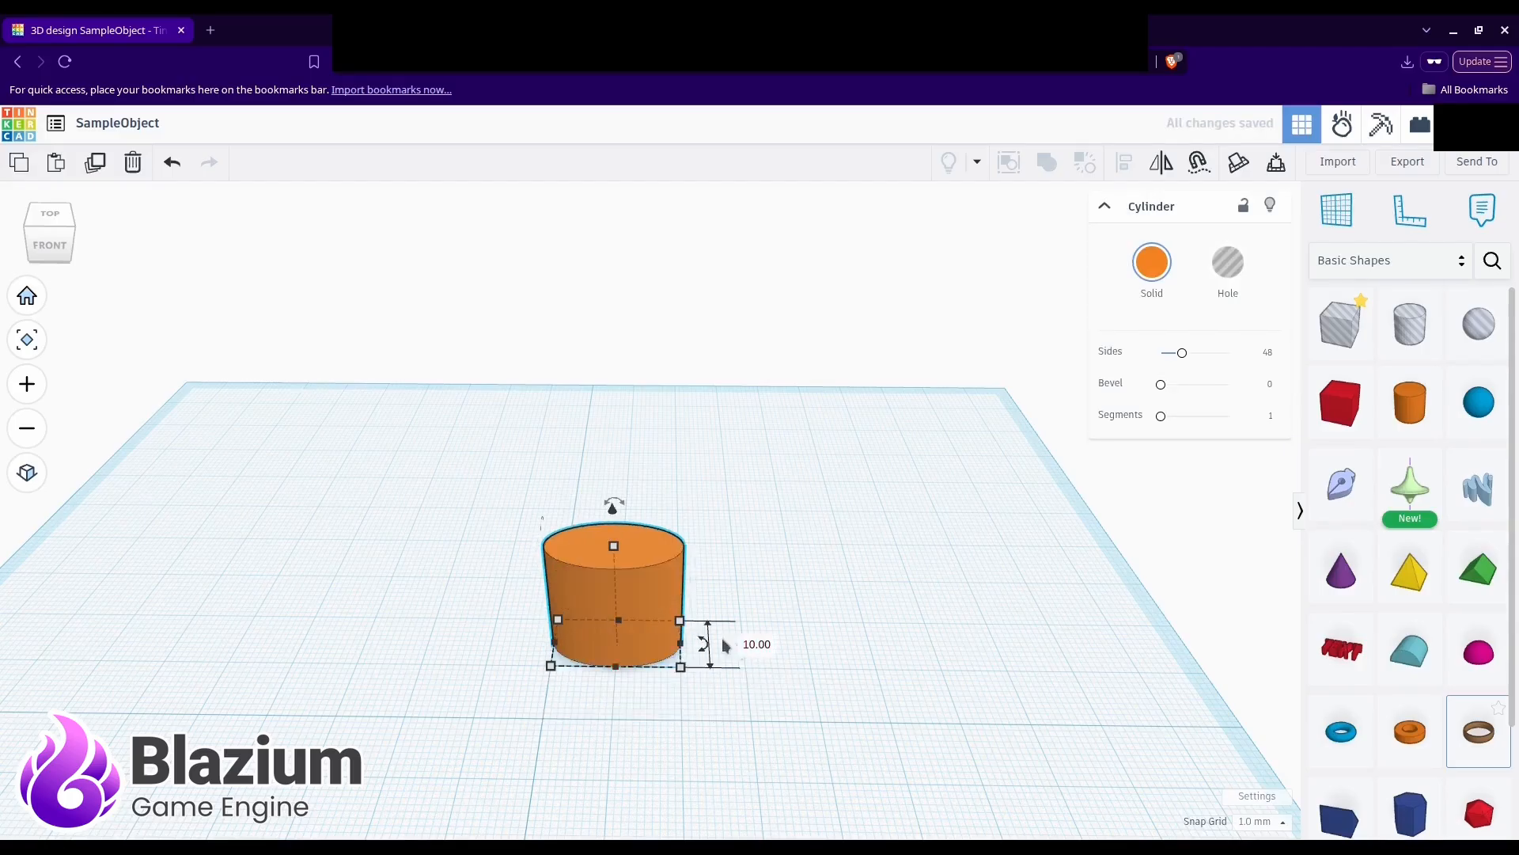
pyautogui.click(614, 720)
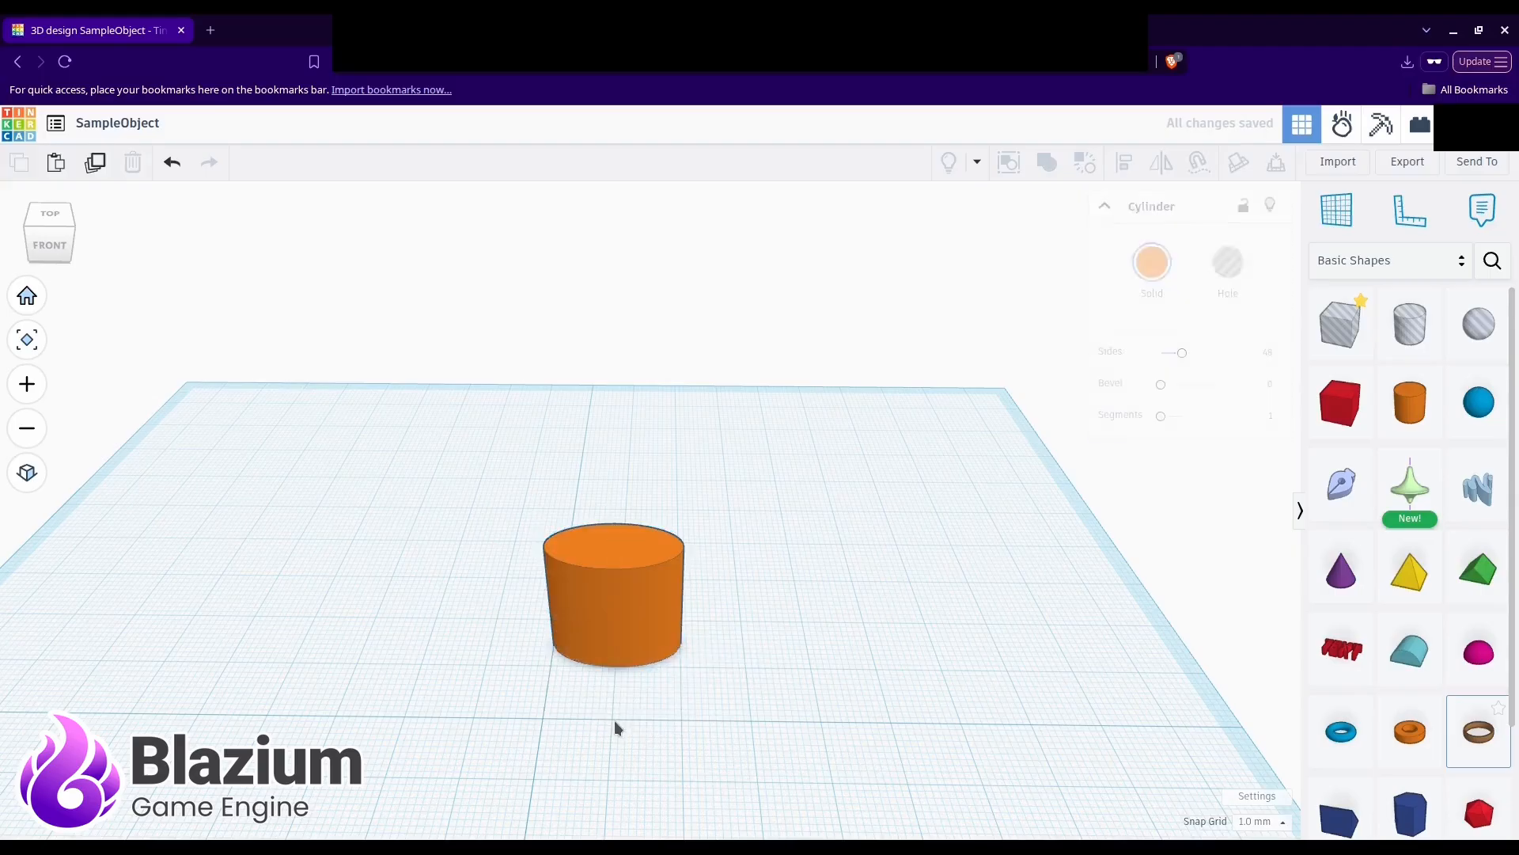
# Step: Set the cylinder's width to 10 mm and move it forward on the workplane as the front-left leg
pyautogui.click(583, 611)
pyautogui.click(554, 643)
pyautogui.click(618, 724)
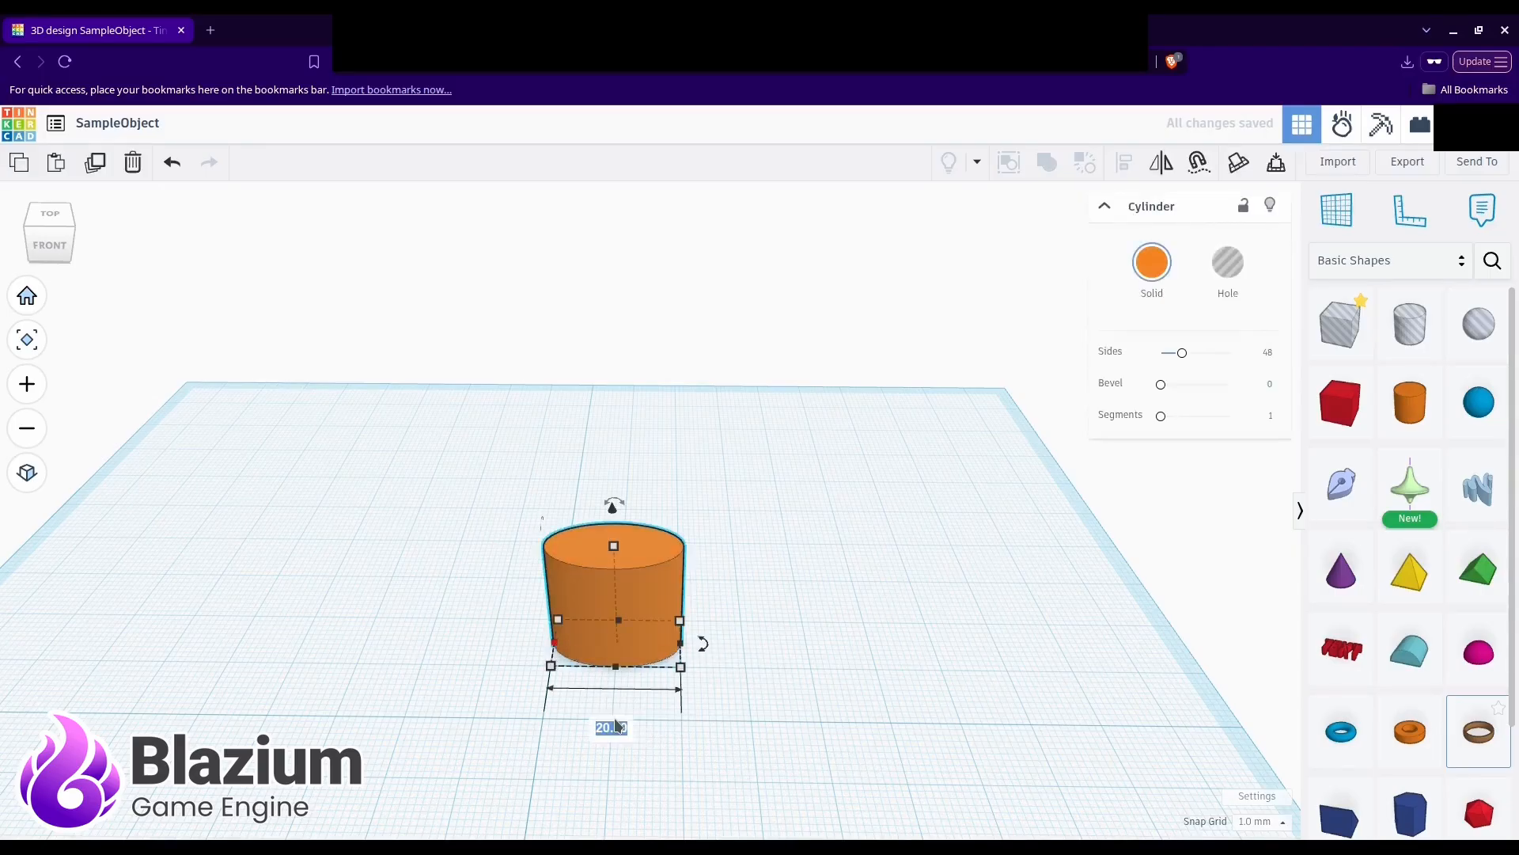
pyautogui.write('10')
pyautogui.press('Return')
pyautogui.moveTo(654, 649); pyautogui.dragTo(586, 704)
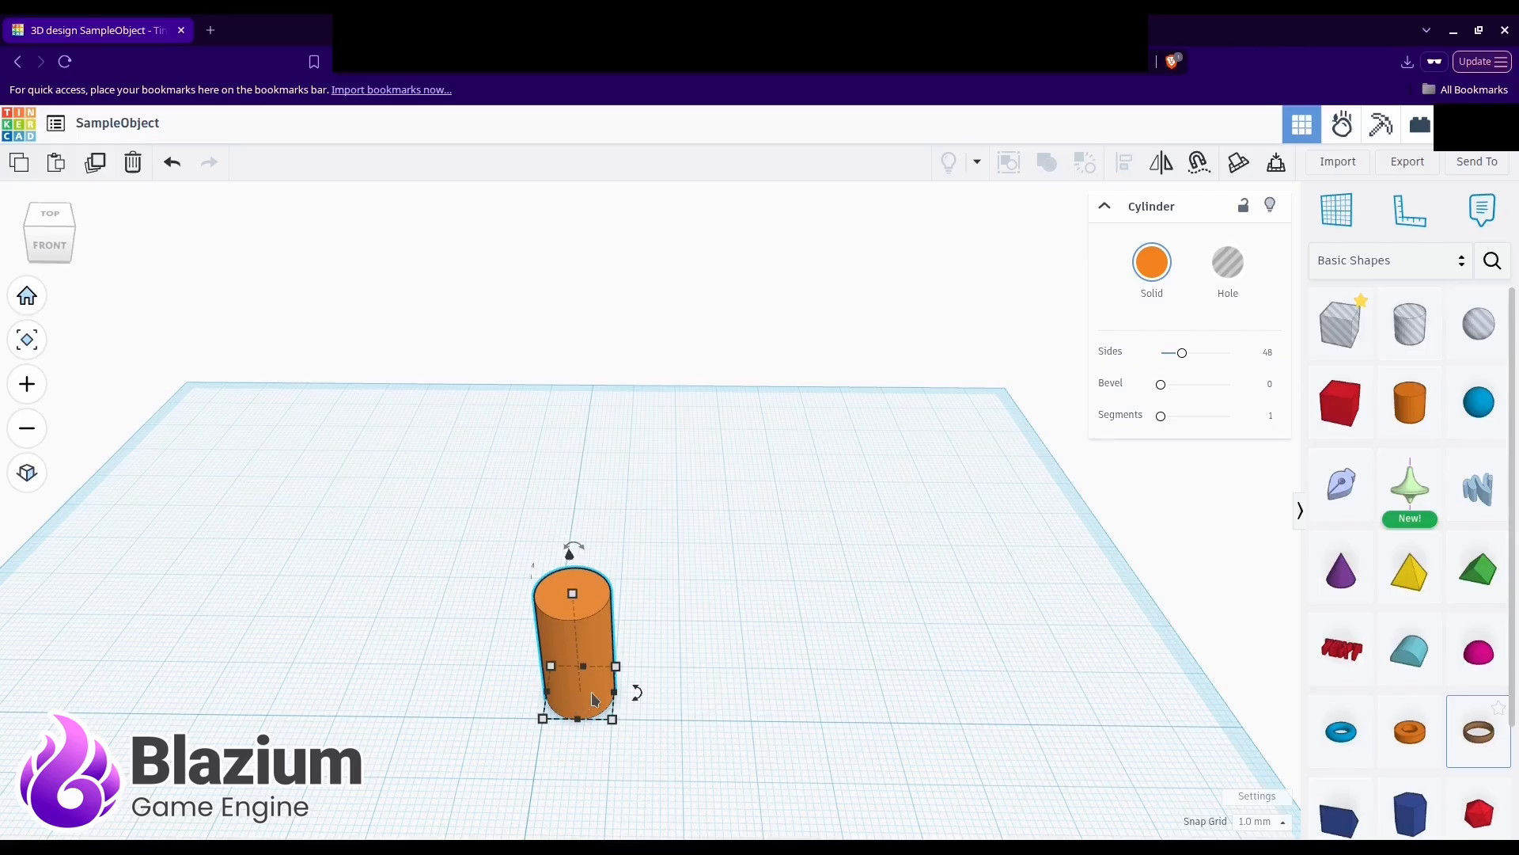
pyautogui.click(695, 653)
# Step: Duplicate the cylinder and move the copy straight to the right as the front-right leg
pyautogui.click(559, 709)
pyautogui.hotkey('ctrl', 'd')
pyautogui.press('Right')
pyautogui.press('Right')
pyautogui.press('Right')
pyautogui.press('Right')
pyautogui.press('Right')
pyautogui.press('Right')
pyautogui.press('Right')
pyautogui.press('Right')
pyautogui.press('Right')
pyautogui.press('Right')
pyautogui.press('Right')
pyautogui.press('Right')
pyautogui.press('Right')
pyautogui.press('Right')
pyautogui.press('Right')
pyautogui.press('Right')
pyautogui.press('Right')
pyautogui.press('Right')
pyautogui.press('Right')
pyautogui.press('Right')
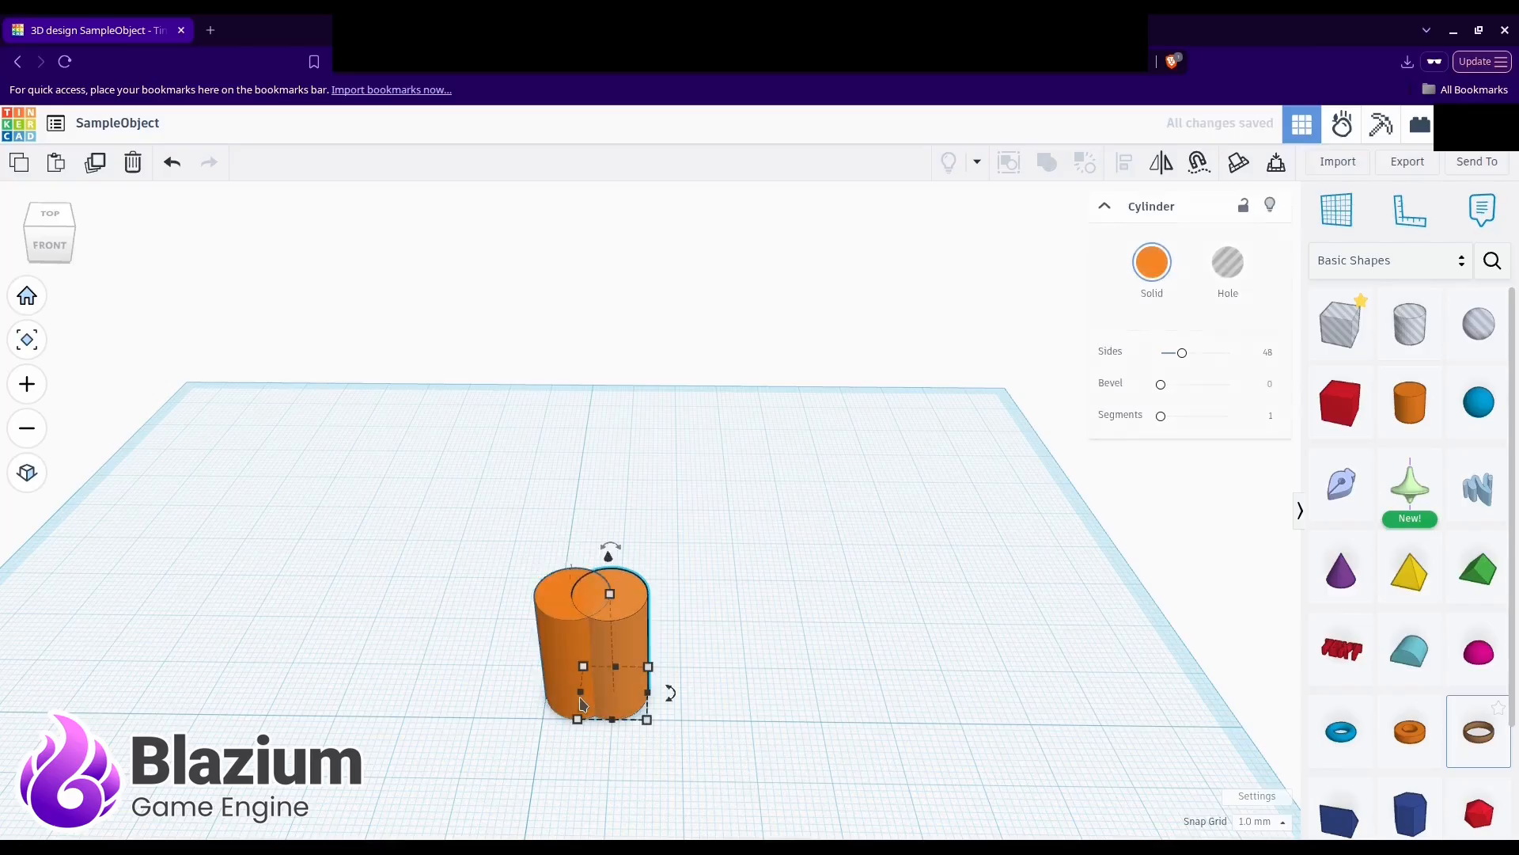
pyautogui.press('Right')
pyautogui.press('Right')
pyautogui.press('Right')
pyautogui.press('Right')
pyautogui.press('Right')
pyautogui.press('Right')
pyautogui.press('Right')
pyautogui.press('Right')
pyautogui.press('Right')
pyautogui.press('Right')
pyautogui.press('Right')
pyautogui.press('Right')
pyautogui.press('Right')
pyautogui.press('Right')
pyautogui.press('Right')
pyautogui.press('Right')
pyautogui.press('Right')
pyautogui.press('Right')
pyautogui.press('Right')
pyautogui.press('Right')
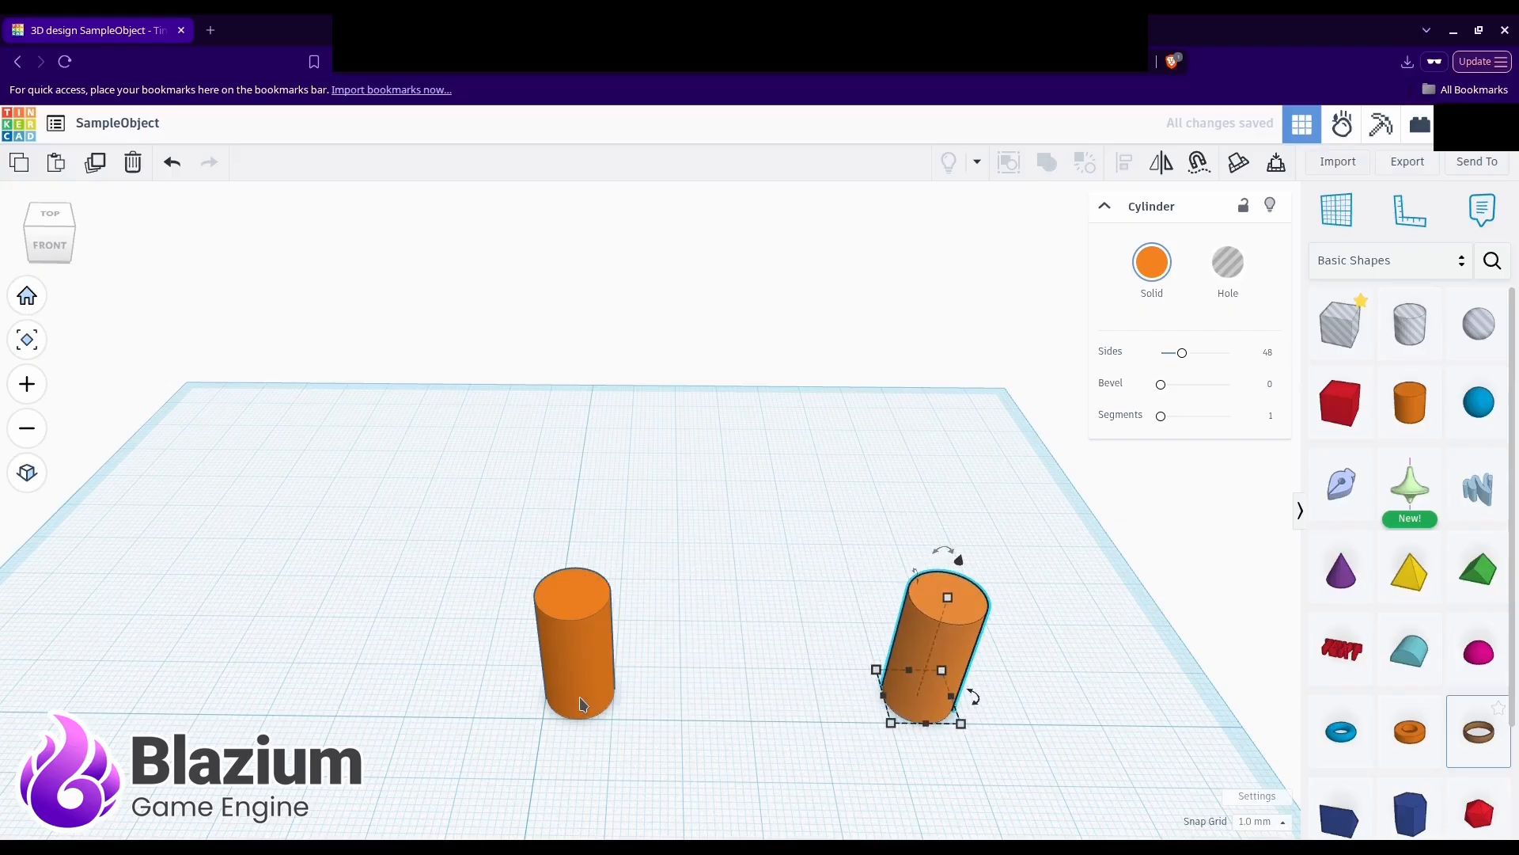
# Step: Duplicate the front-right cylinder and move the copy straight back behind it as the rear-right leg
pyautogui.hotkey('ctrl', 'd')
pyautogui.press('Right')
pyautogui.press('Right')
pyautogui.press('Right')
pyautogui.press('Right')
pyautogui.press('Right')
pyautogui.press('Right')
pyautogui.press('Right')
pyautogui.press('Right')
pyautogui.press('Right')
pyautogui.press('Left')
pyautogui.press('Left')
pyautogui.press('Left')
pyautogui.press('Left')
pyautogui.press('Left')
pyautogui.press('Left')
pyautogui.press('Left')
pyautogui.press('Left')
pyautogui.press('Left')
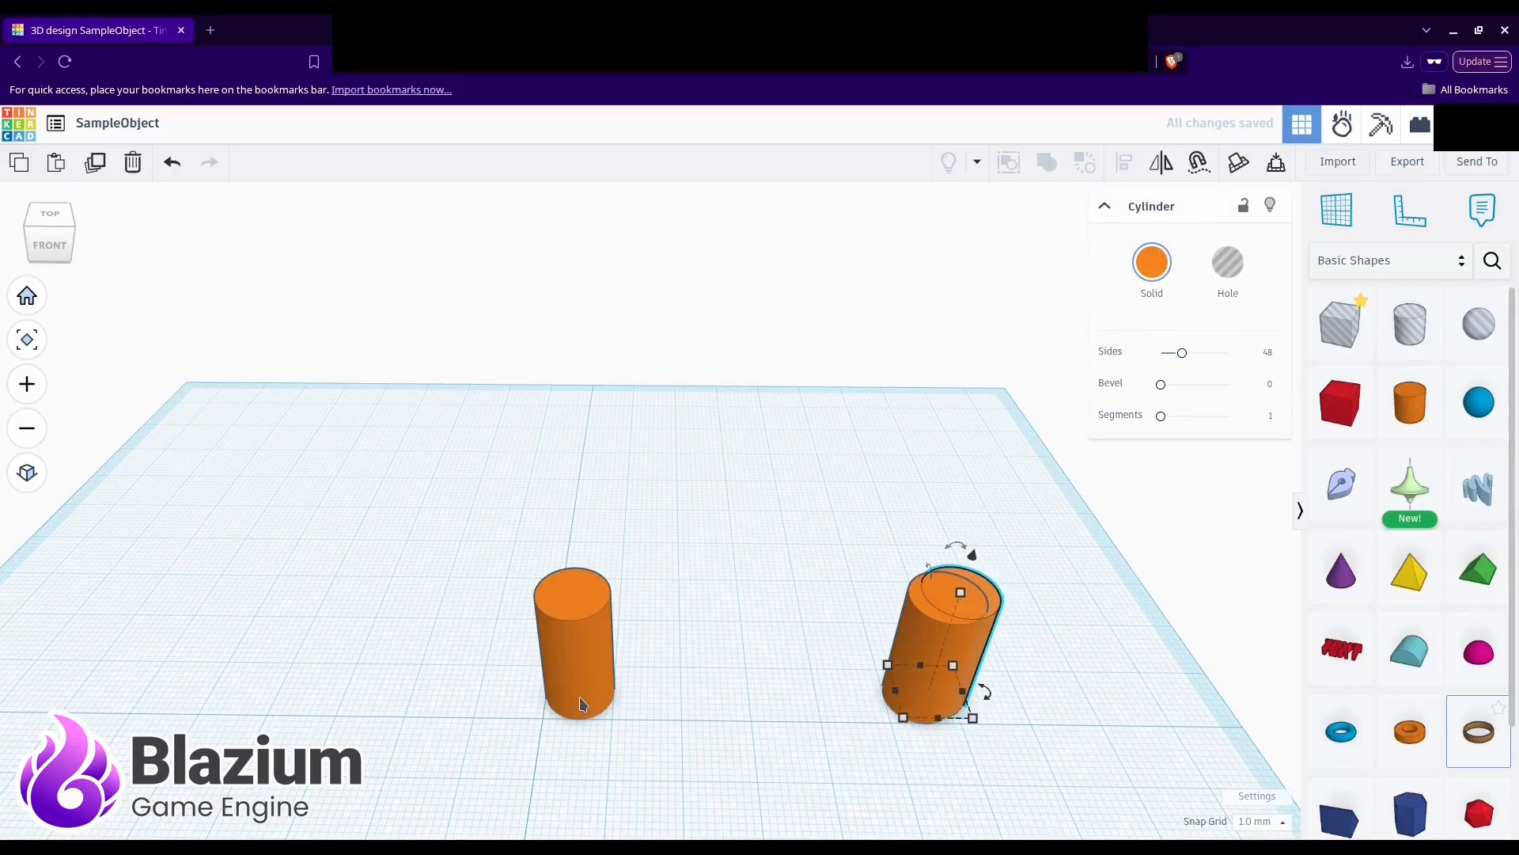
pyautogui.press('Up')
pyautogui.press('Up')
pyautogui.press('Up')
pyautogui.press('Up')
pyautogui.press('Up')
pyautogui.press('Up')
pyautogui.press('Up')
pyautogui.press('Up')
pyautogui.press('Up')
pyautogui.press('Up')
pyautogui.press('Up')
pyautogui.press('Up')
pyautogui.press('Up')
pyautogui.press('Up')
pyautogui.press('Up')
pyautogui.press('Up')
pyautogui.press('Up')
pyautogui.press('Up')
pyautogui.press('Up')
pyautogui.press('Up')
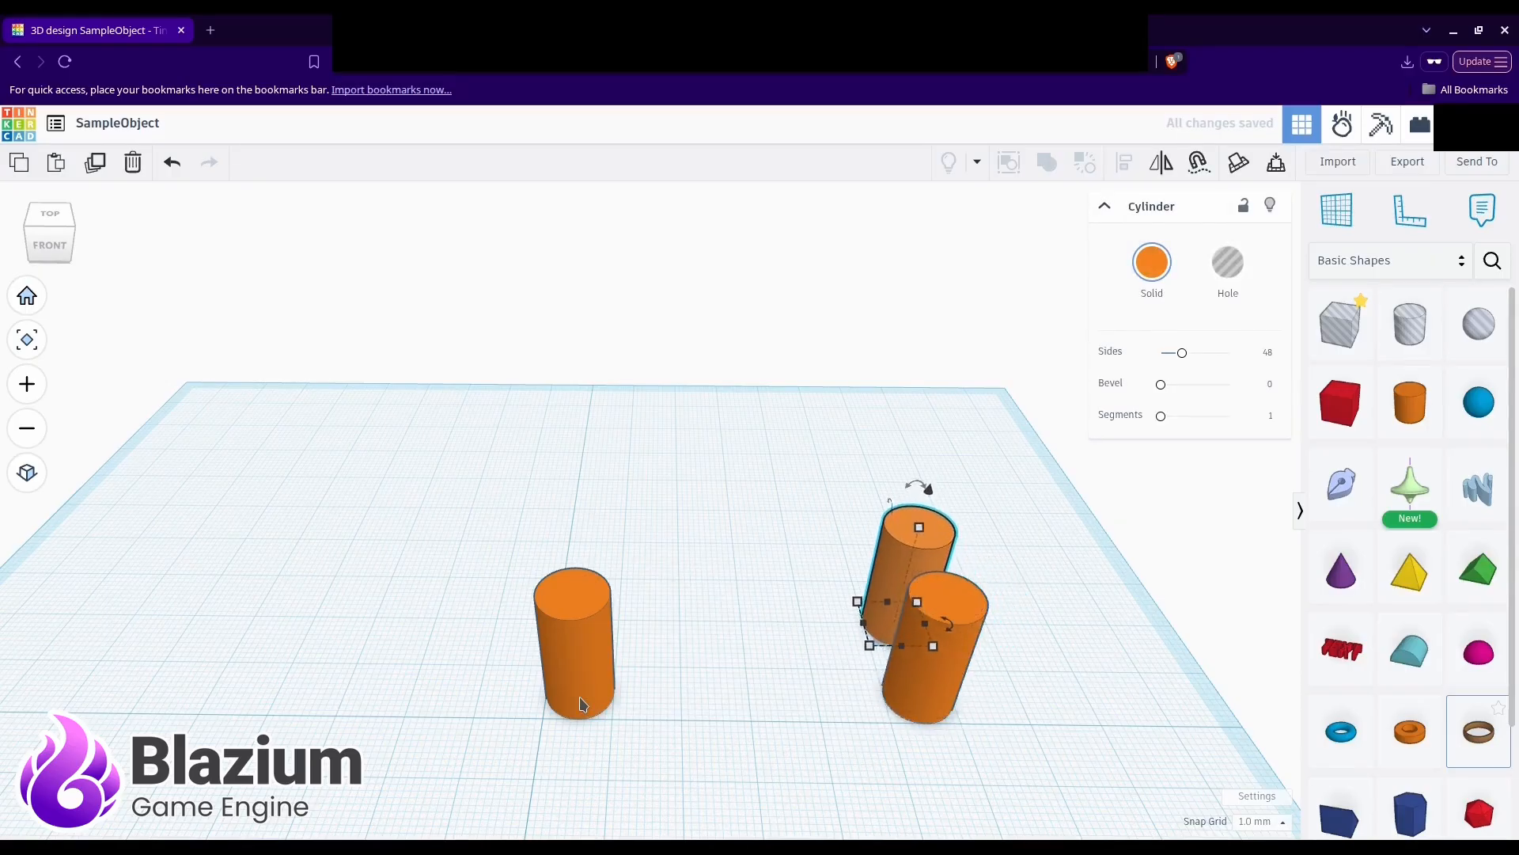
pyautogui.press('Down')
pyautogui.press('Down')
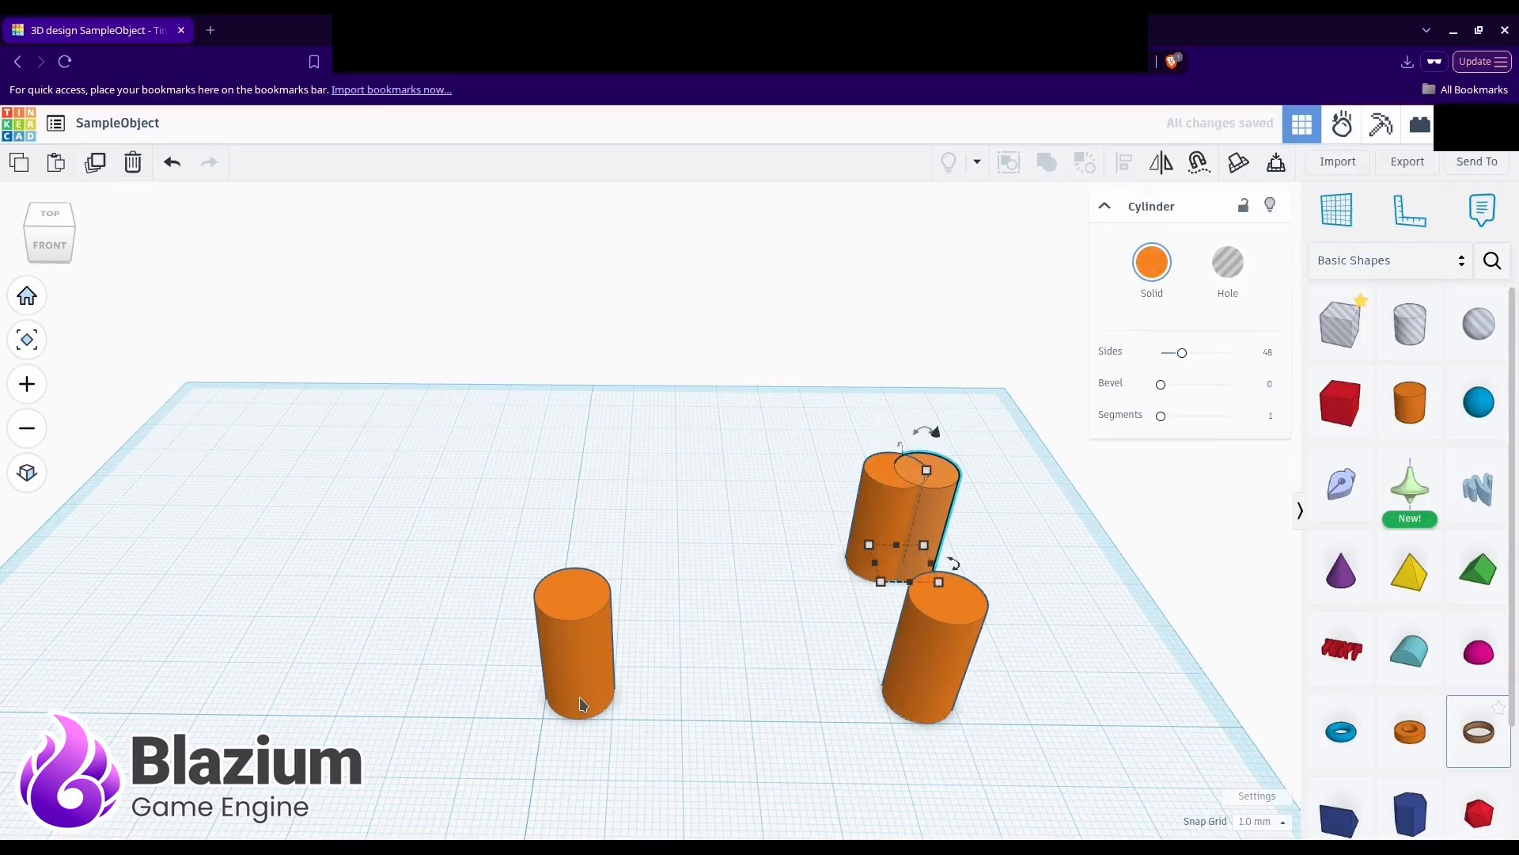
# Step: Duplicate the rear-right cylinder and move the copy left until it stands behind the front-left leg
pyautogui.press('Left')
pyautogui.press('Left')
pyautogui.press('Left')
pyautogui.press('Left')
pyautogui.press('Left')
pyautogui.press('Left')
pyautogui.press('Left')
pyautogui.press('Left')
pyautogui.press('Left')
pyautogui.press('Left')
pyautogui.press('Left')
pyautogui.press('Left')
pyautogui.press('Left')
pyautogui.press('Left')
pyautogui.press('Left')
pyautogui.press('Left')
pyautogui.press('Left')
pyautogui.press('Left')
pyautogui.press('Left')
pyautogui.press('Left')
pyautogui.press('Left')
pyautogui.press('Left')
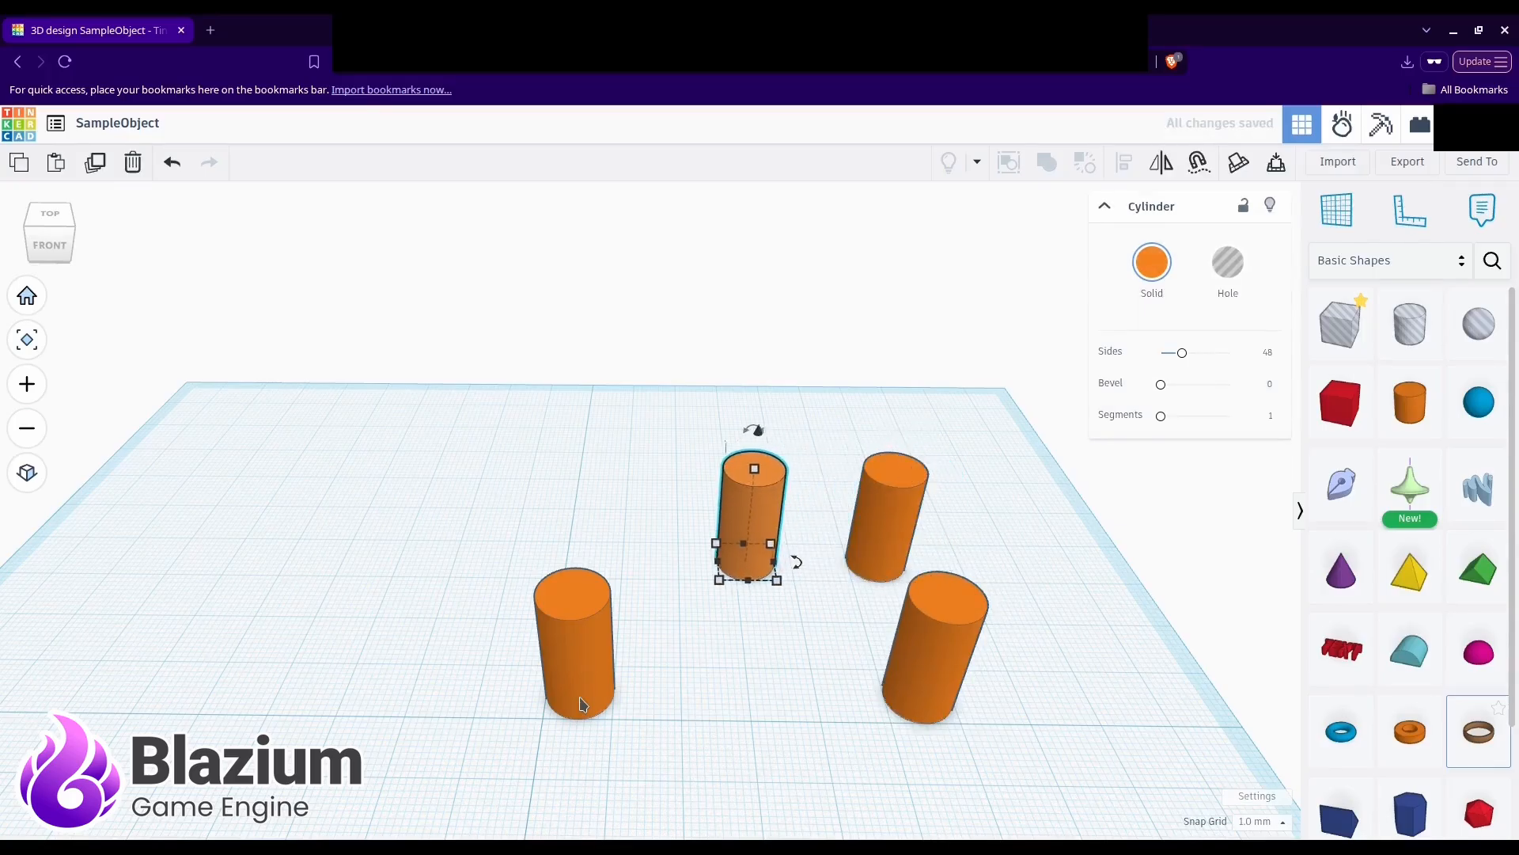
pyautogui.press('Left')
pyautogui.press('Left')
pyautogui.press('Left')
pyautogui.press('Left')
pyautogui.press('Left')
pyautogui.press('Left')
pyautogui.press('Left')
pyautogui.press('Left')
pyautogui.press('Left')
pyautogui.press('Left')
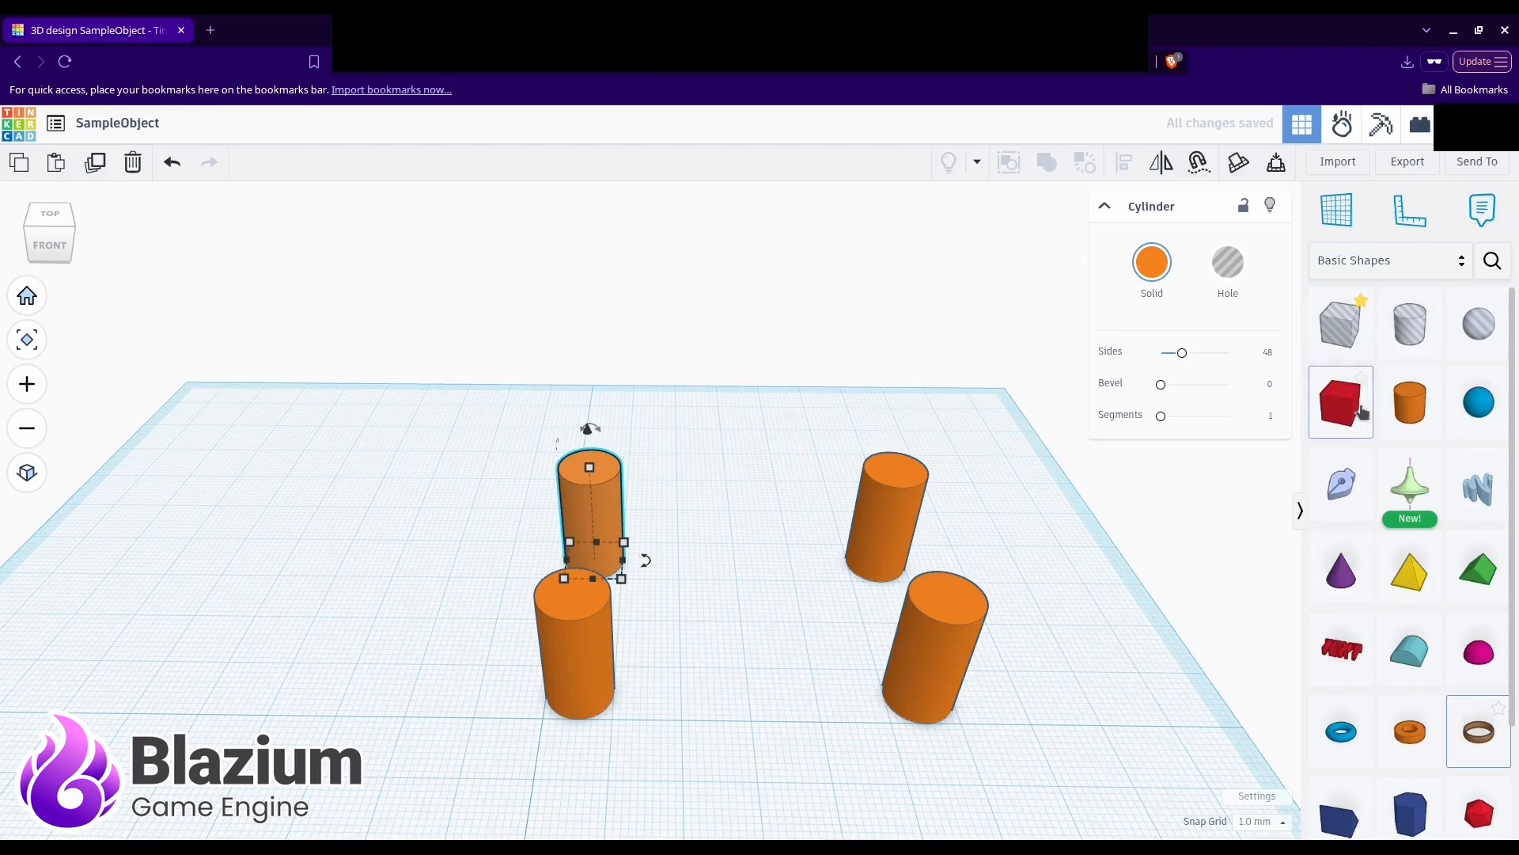
pyautogui.click(1024, 573)
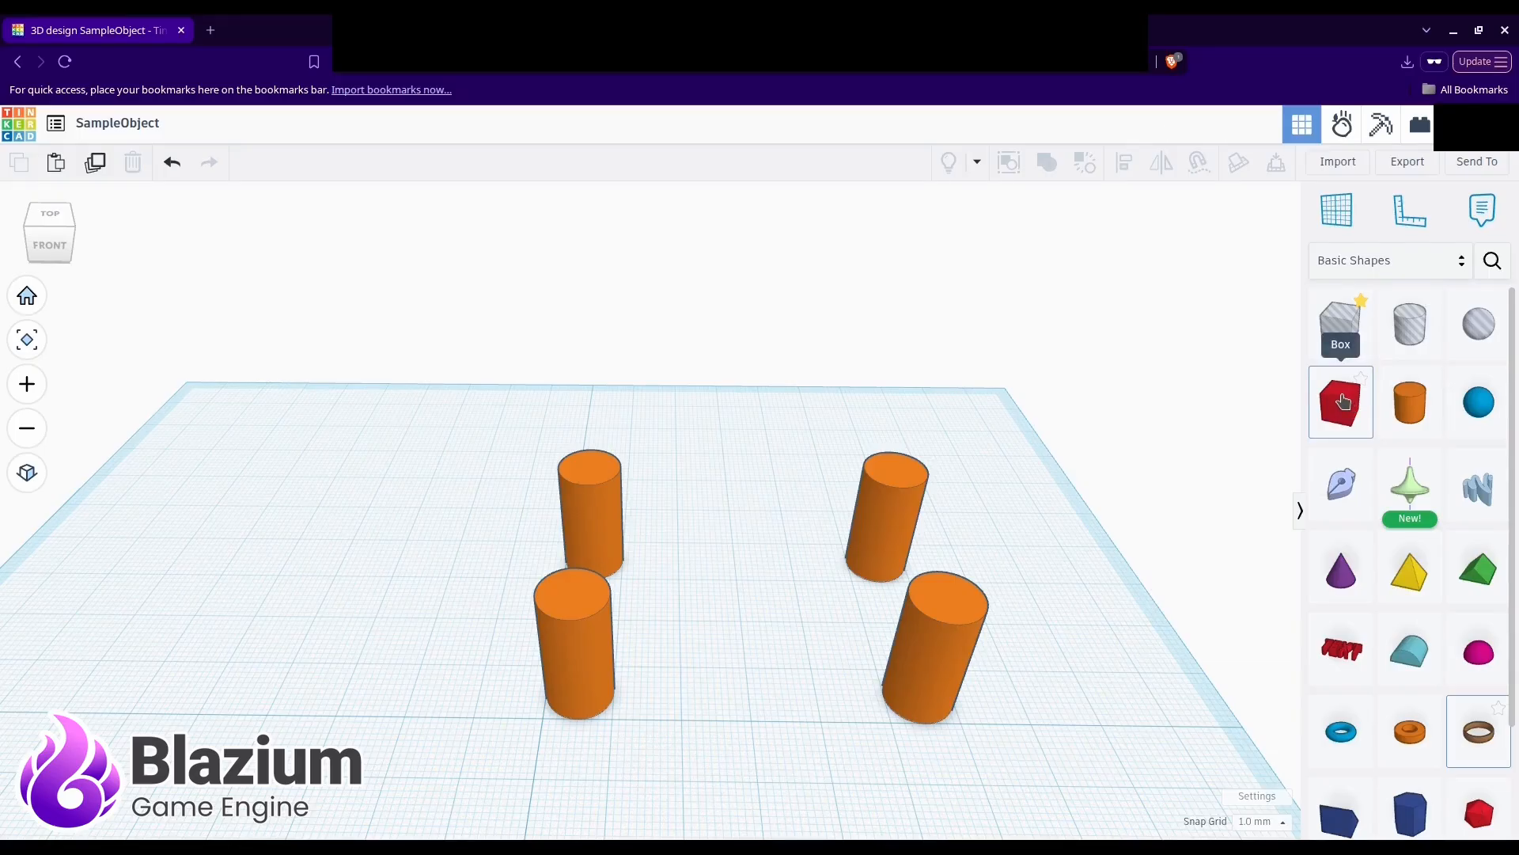
# Step: Add a box on top of the cylinders as a 2 mm thick tabletop that covers all four legs
pyautogui.moveTo(1343, 401); pyautogui.dragTo(593, 473)
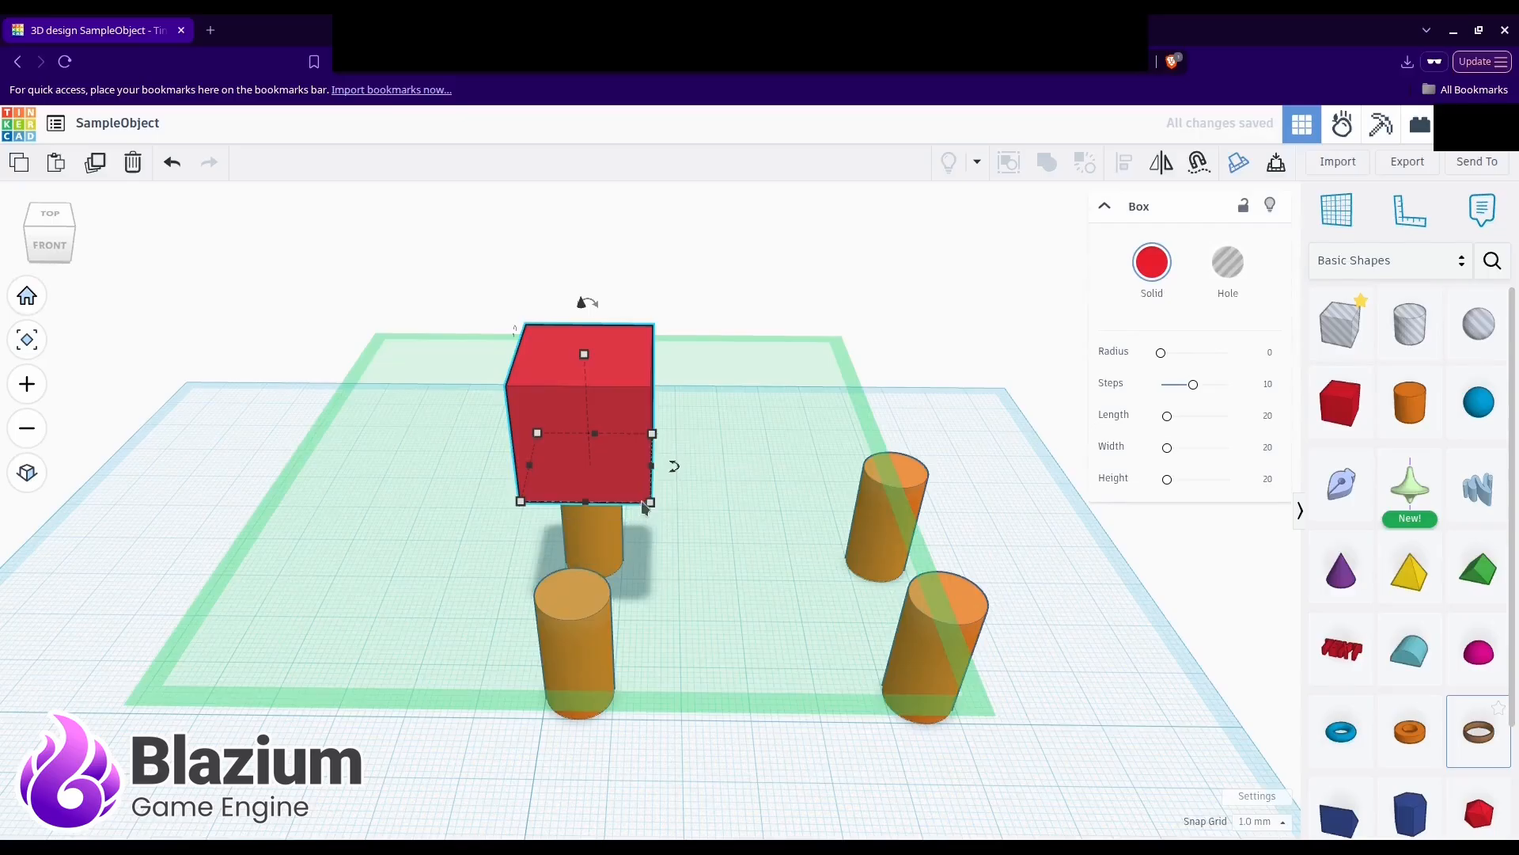
pyautogui.moveTo(652, 504); pyautogui.dragTo(1032, 645)
pyautogui.moveTo(758, 582); pyautogui.dragTo(663, 678, button='right')
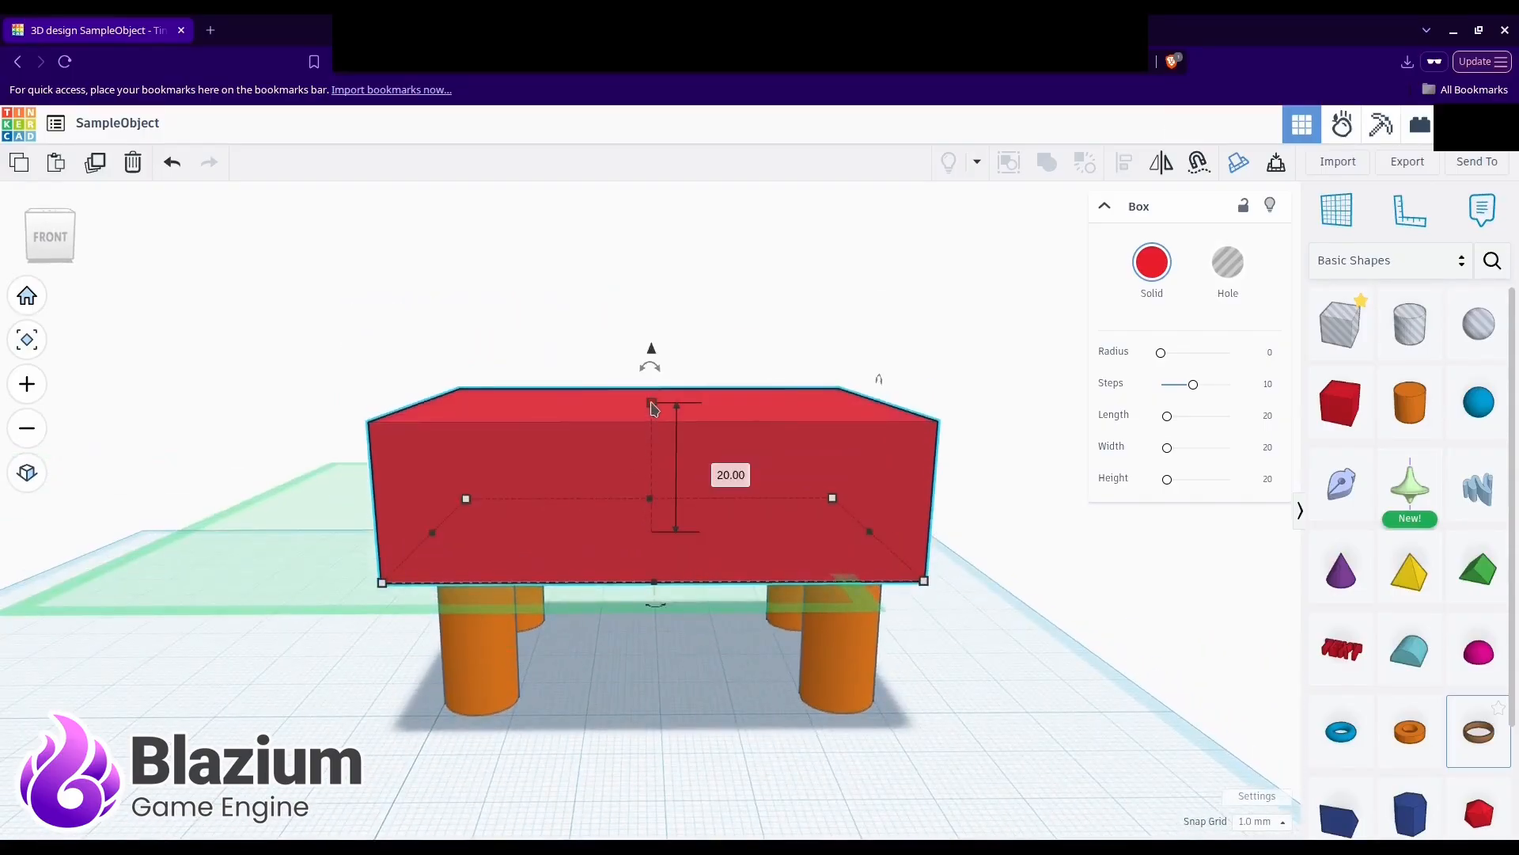
pyautogui.moveTo(654, 408); pyautogui.dragTo(650, 524)
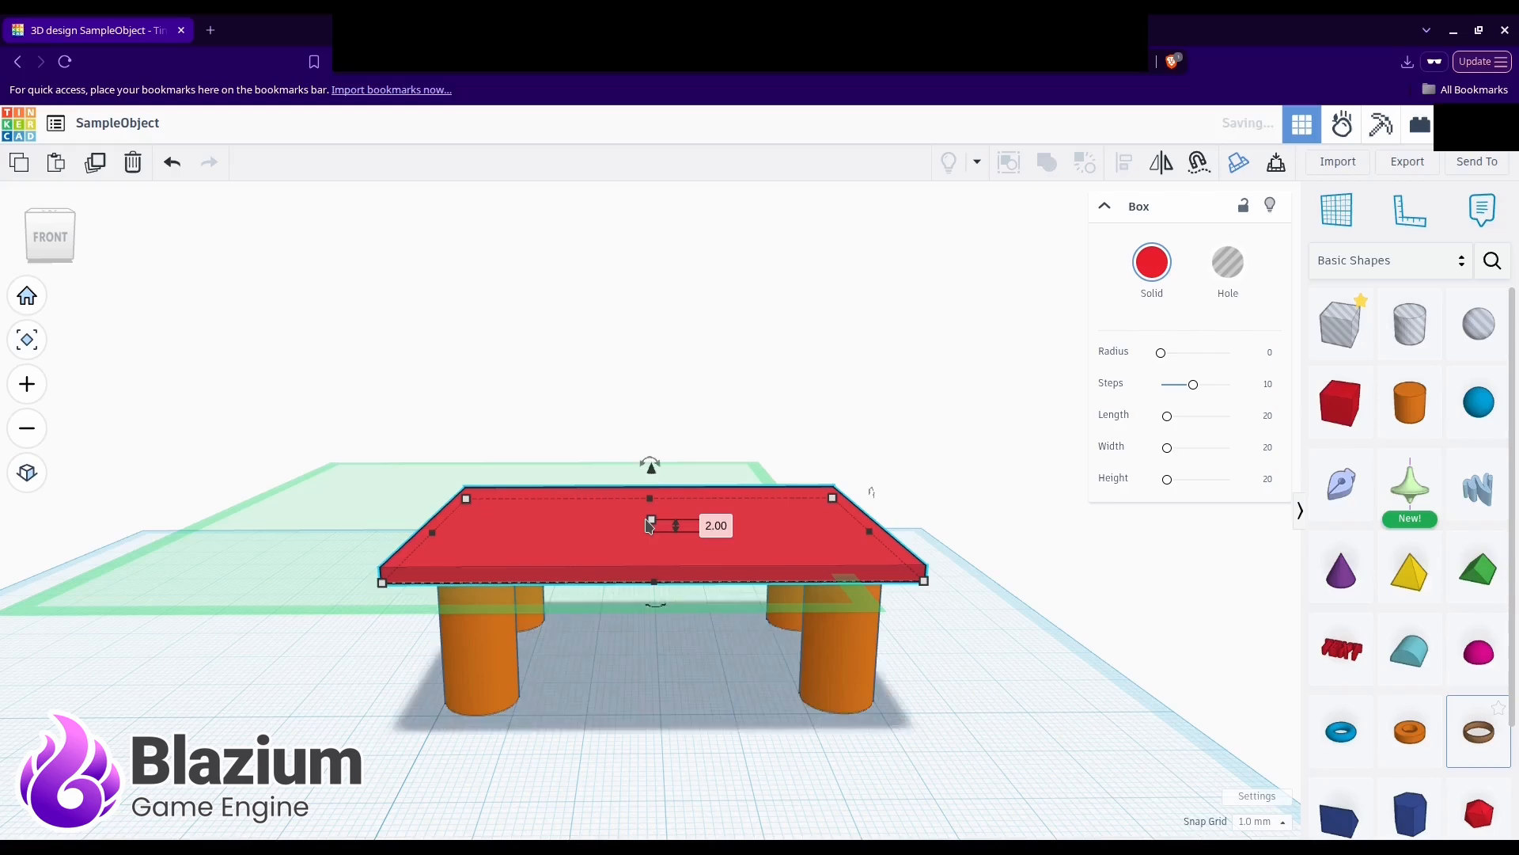
pyautogui.moveTo(654, 695); pyautogui.dragTo(664, 678, button='middle')
pyautogui.moveTo(663, 676); pyautogui.dragTo(590, 556, button='right')
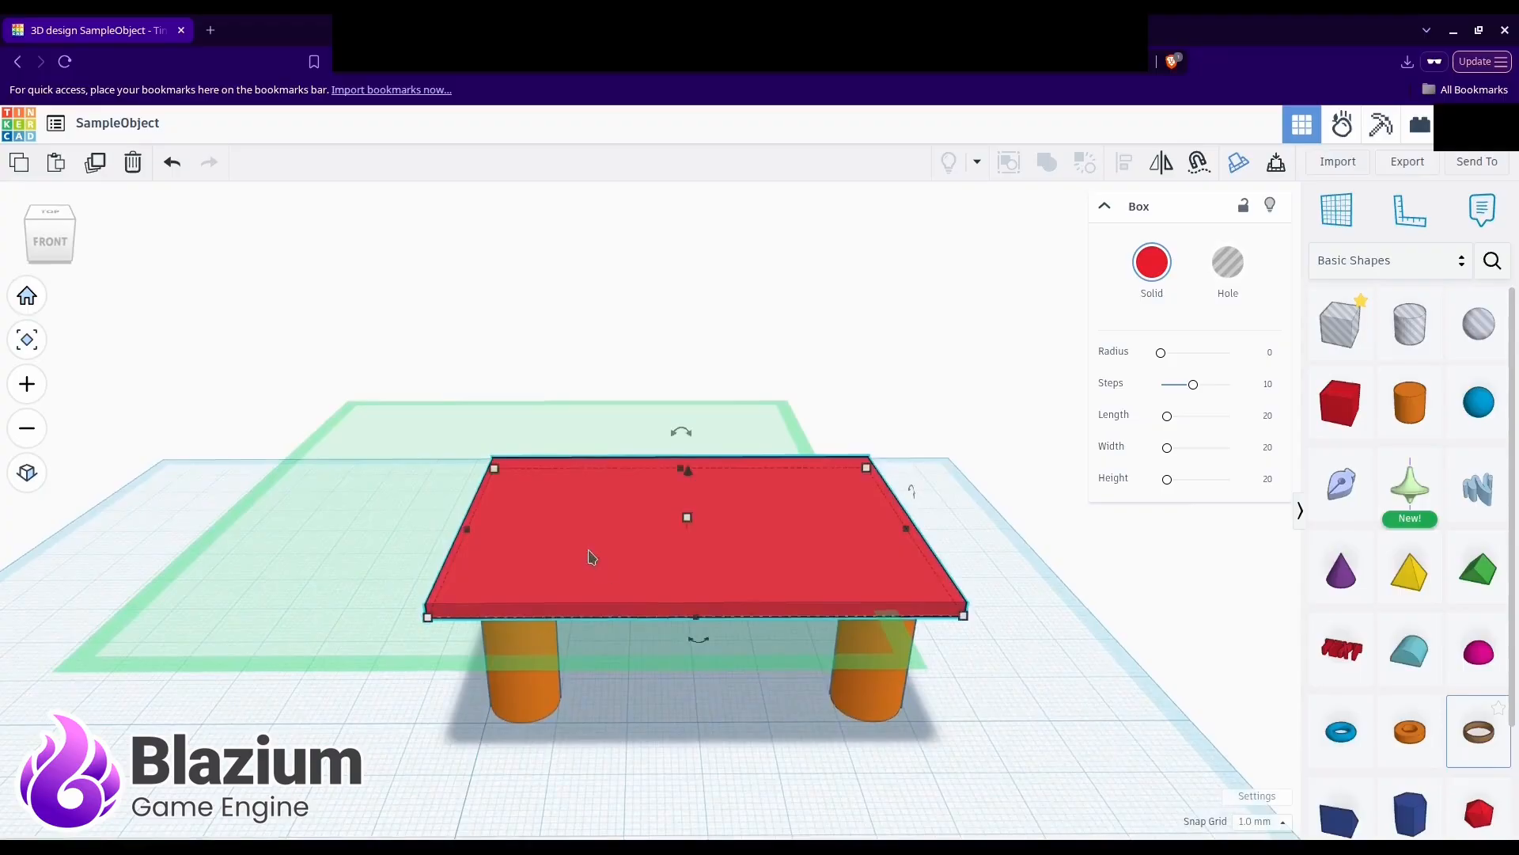
pyautogui.moveTo(732, 698); pyautogui.dragTo(676, 699, button='middle')
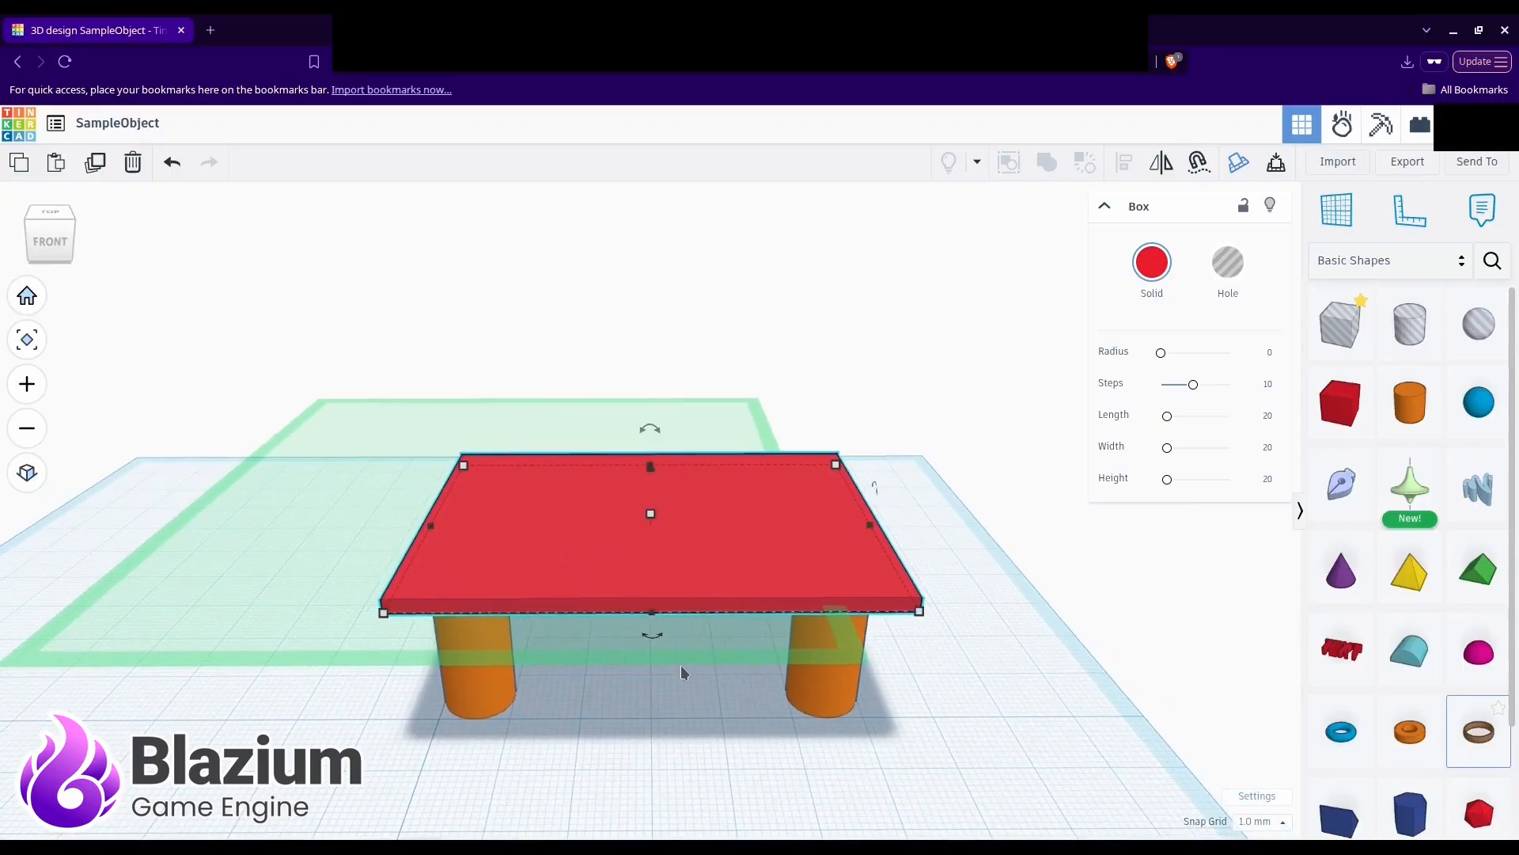
pyautogui.click(944, 528)
# Step: Set the front-left leg's width and depth to 7 mm
pyautogui.moveTo(945, 511); pyautogui.dragTo(848, 521, button='middle')
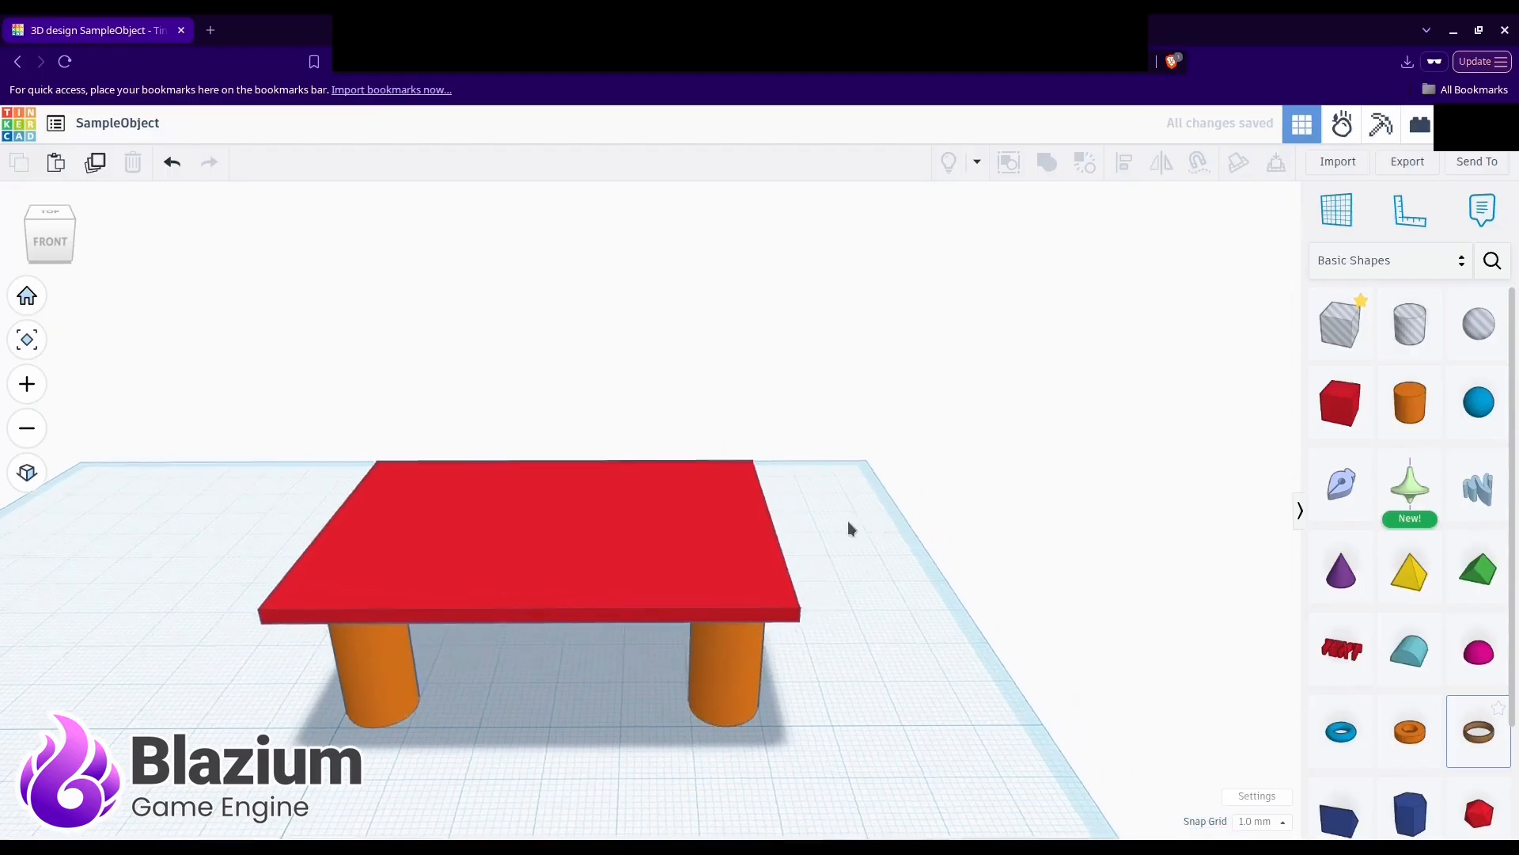
pyautogui.moveTo(848, 529); pyautogui.dragTo(914, 528, button='right')
pyautogui.click(508, 680)
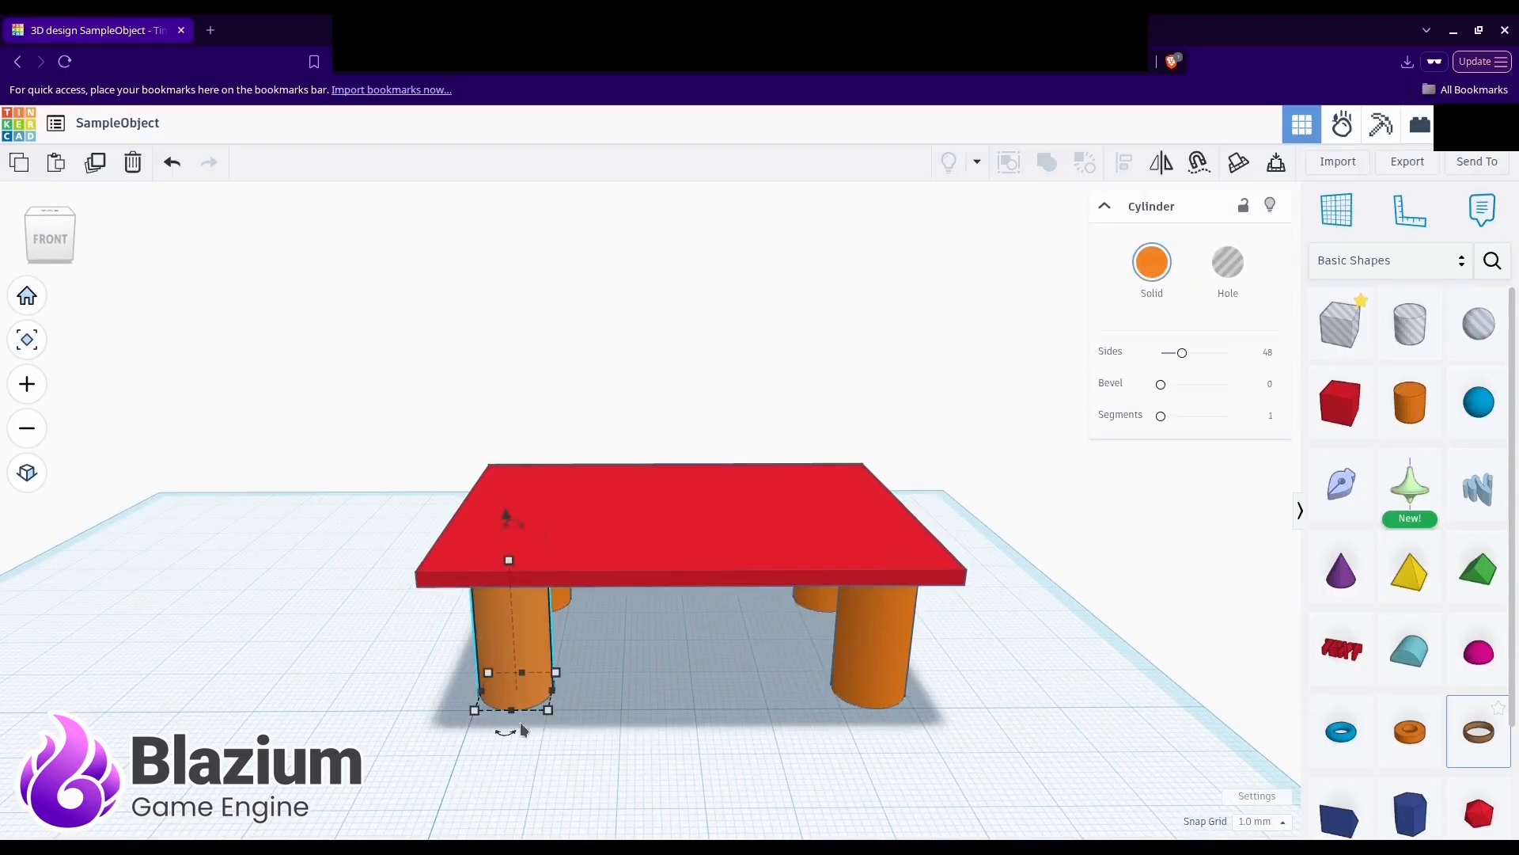
pyautogui.moveTo(700, 692); pyautogui.dragTo(523, 681, button='right')
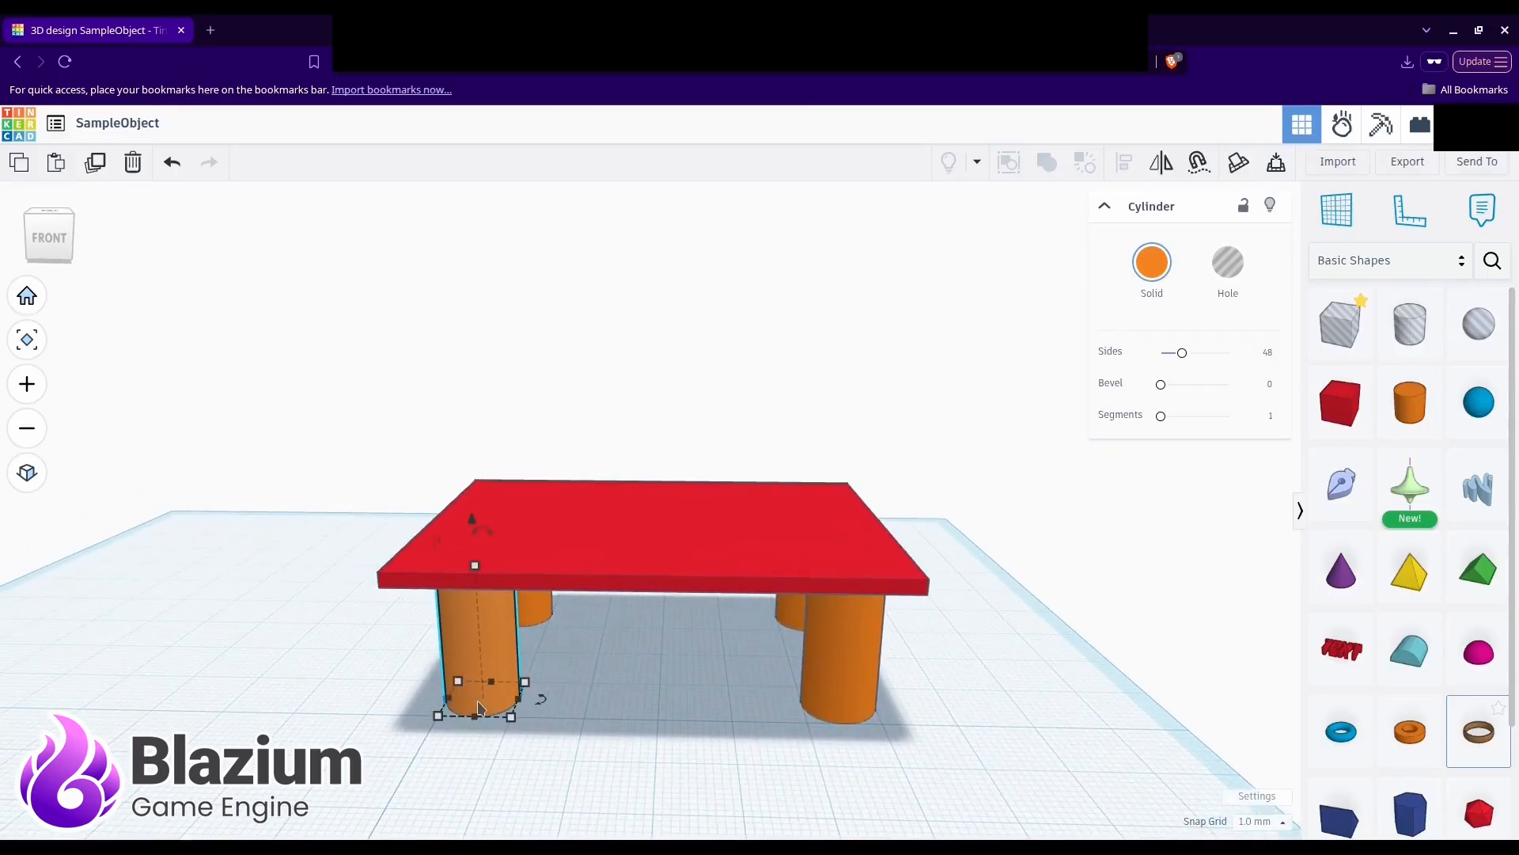
pyautogui.click(518, 699)
pyautogui.moveTo(633, 657); pyautogui.dragTo(605, 639, button='middle')
pyautogui.moveTo(606, 640); pyautogui.dragTo(501, 668, button='right')
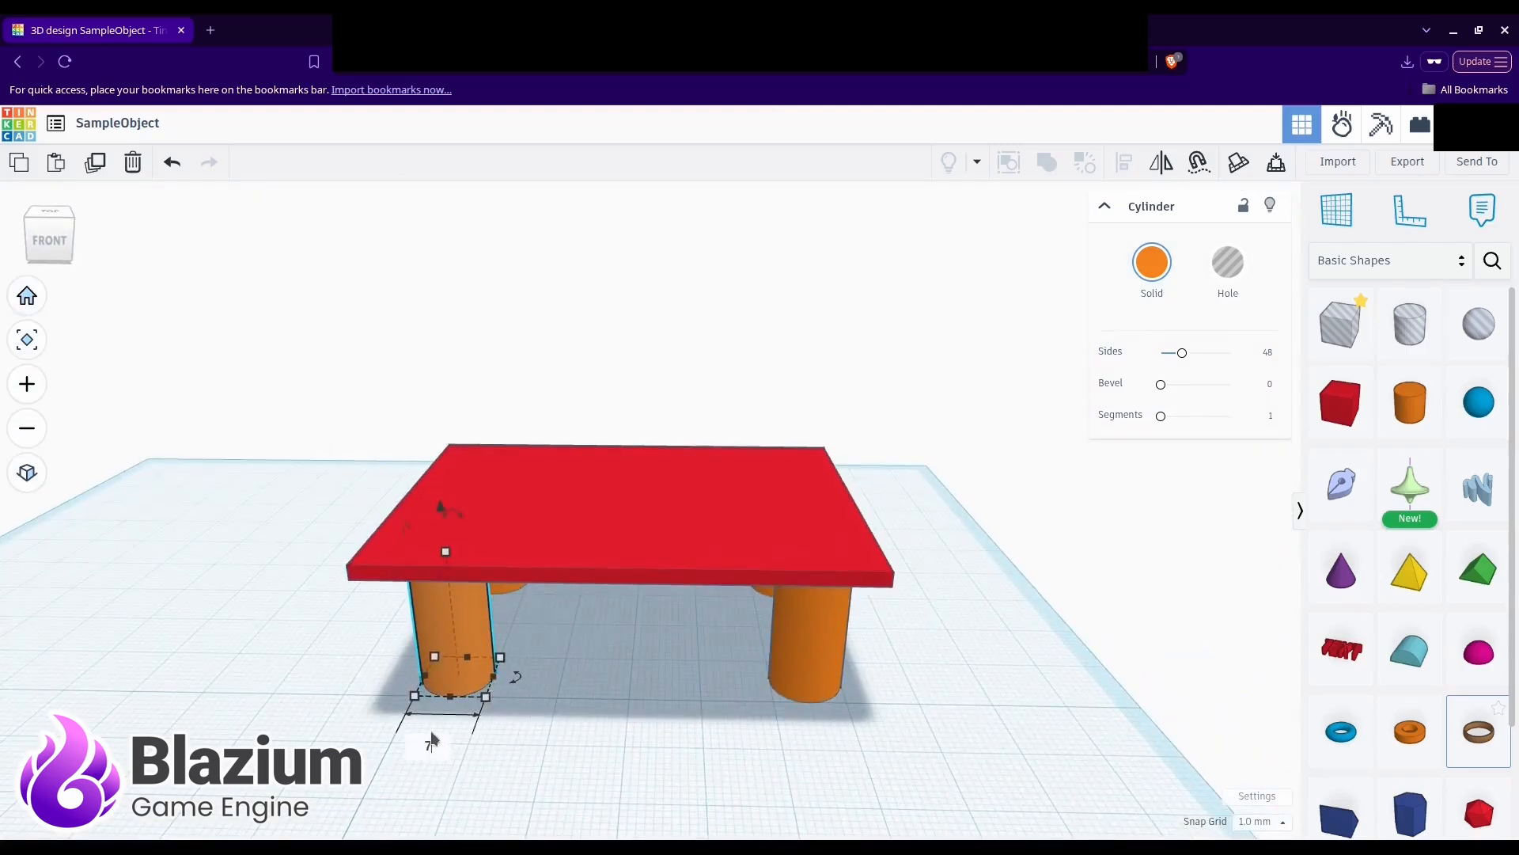
pyautogui.press('Return')
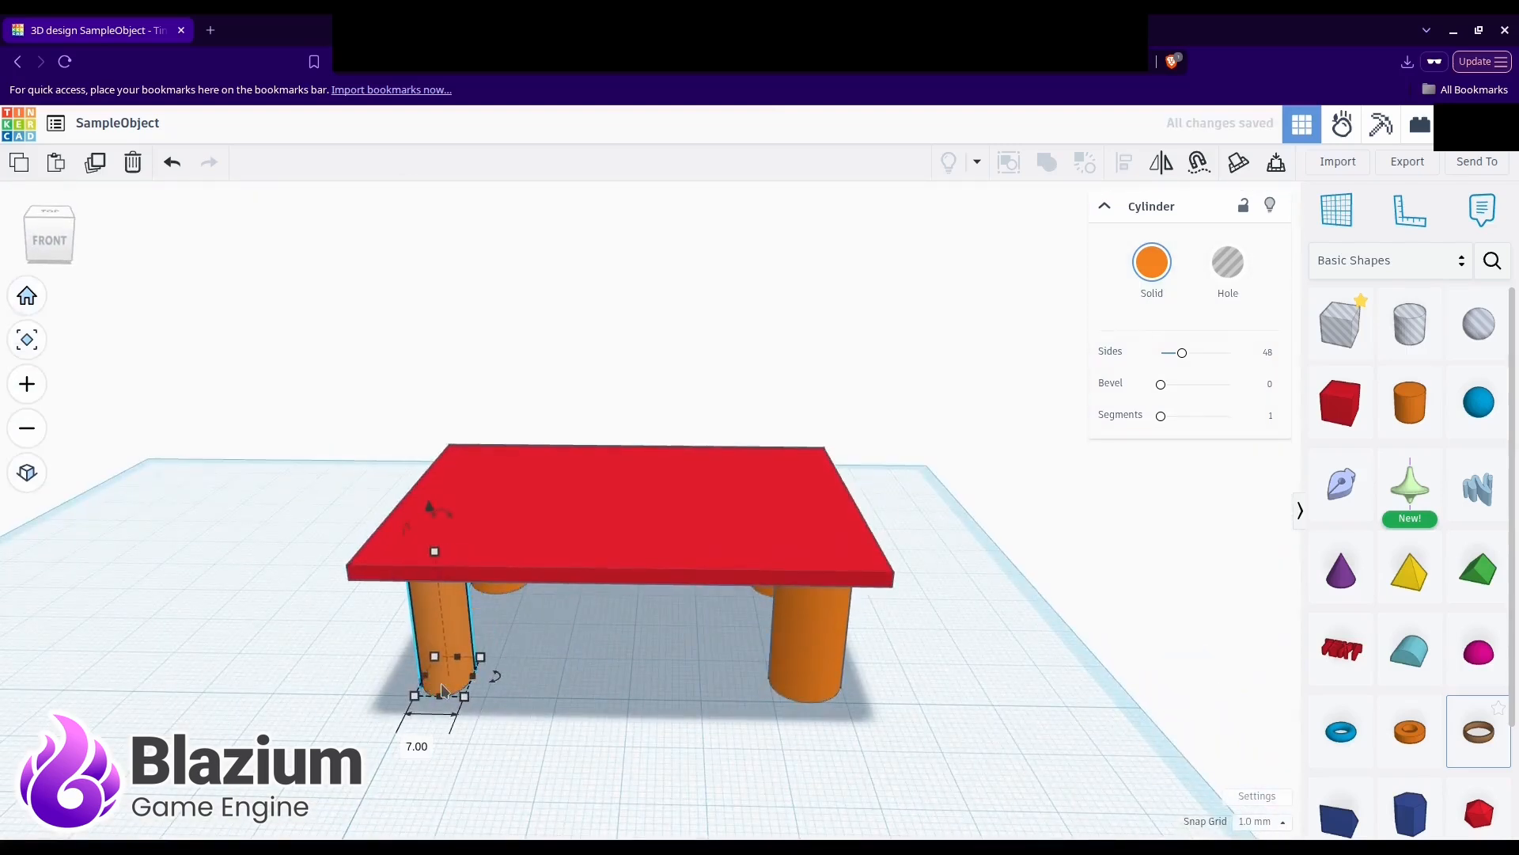
pyautogui.click(546, 673)
pyautogui.write('7')
pyautogui.press('Return')
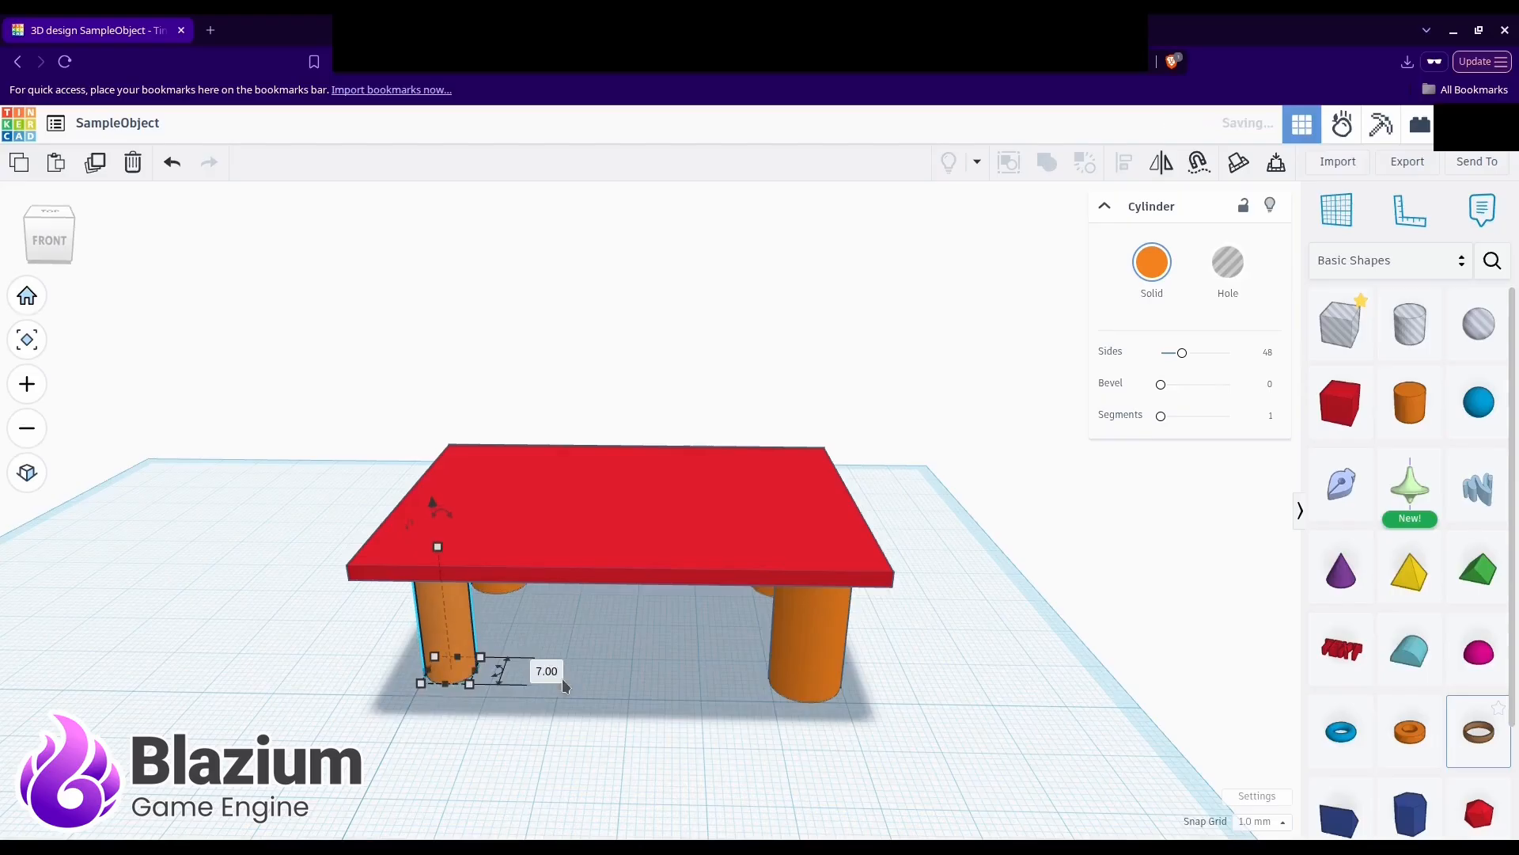
pyautogui.click(603, 724)
# Step: Set the front-right leg's depth and width to 7 mm
pyautogui.click(780, 677)
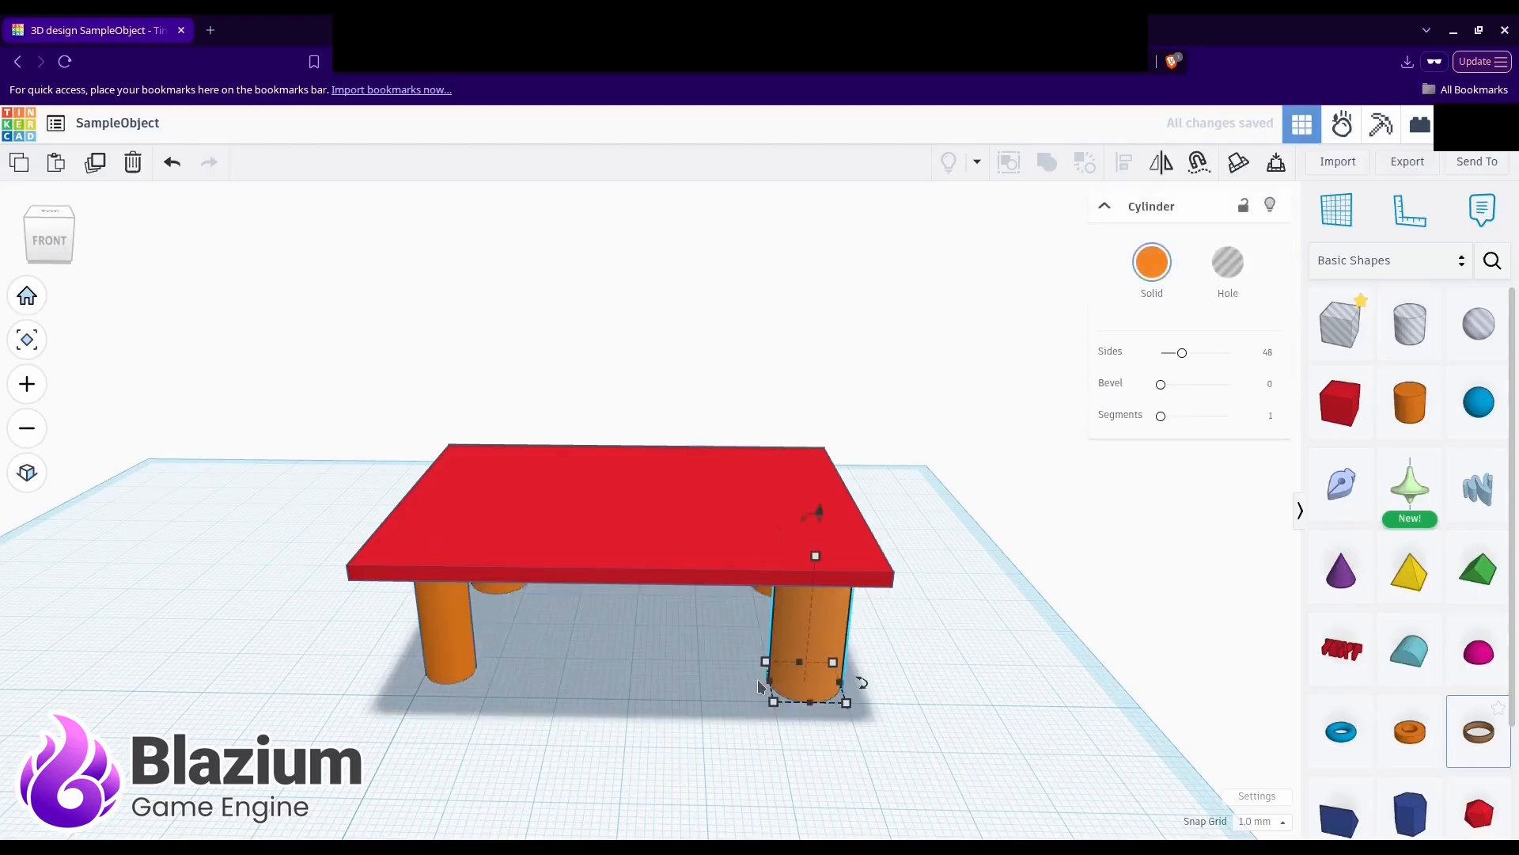
pyautogui.click(905, 688)
pyautogui.write('7')
pyautogui.press('Return')
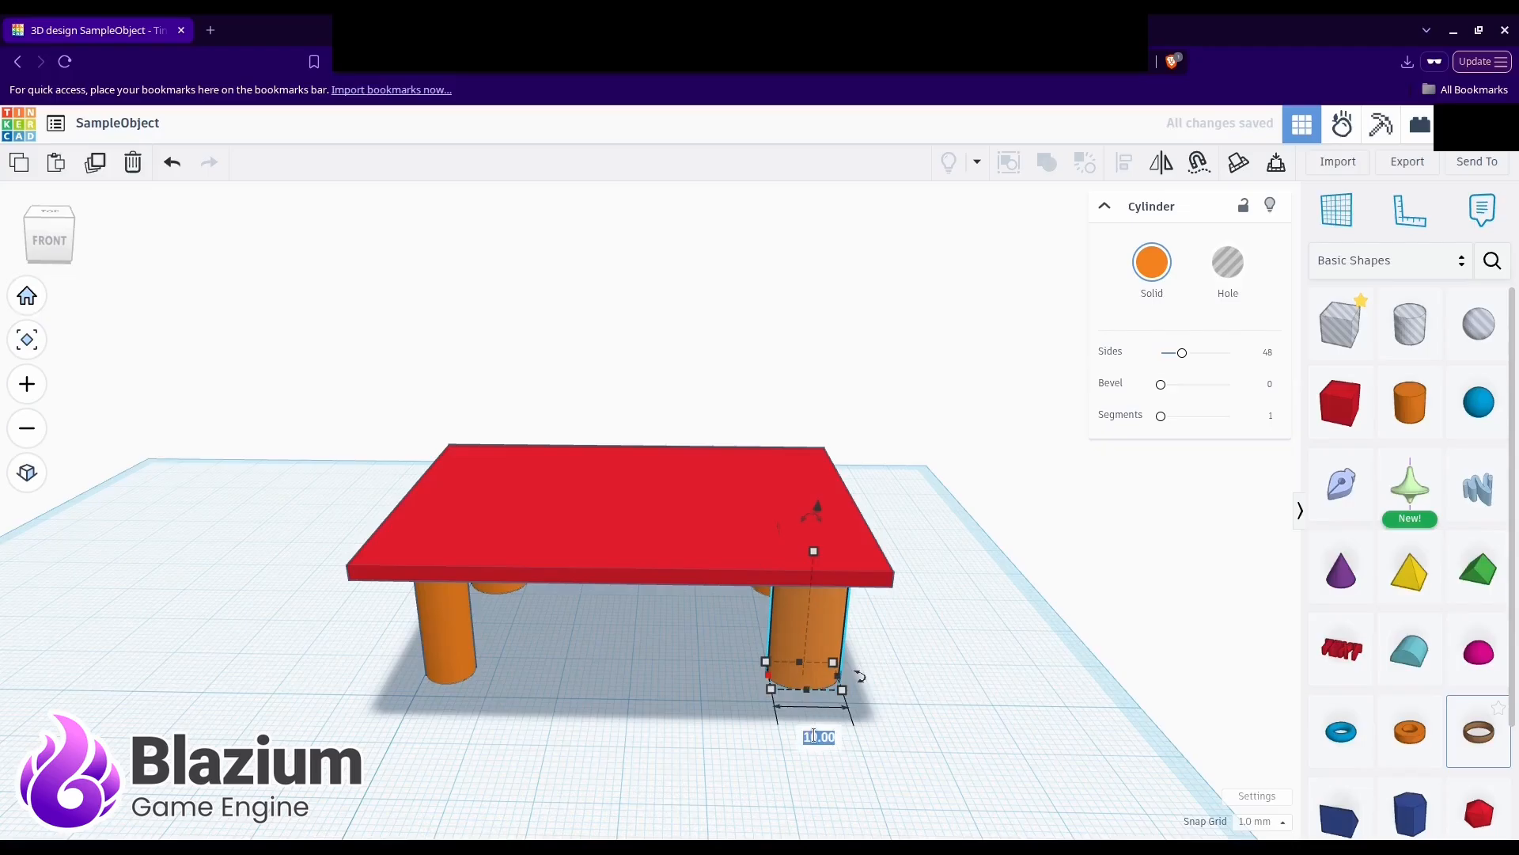
# Step: Reduce the rear-right leg's depth and width to match the 7 mm front legs
pyautogui.moveTo(864, 662); pyautogui.dragTo(662, 685, button='middle')
pyautogui.moveTo(662, 685); pyautogui.dragTo(704, 637, button='right')
pyautogui.click(704, 638)
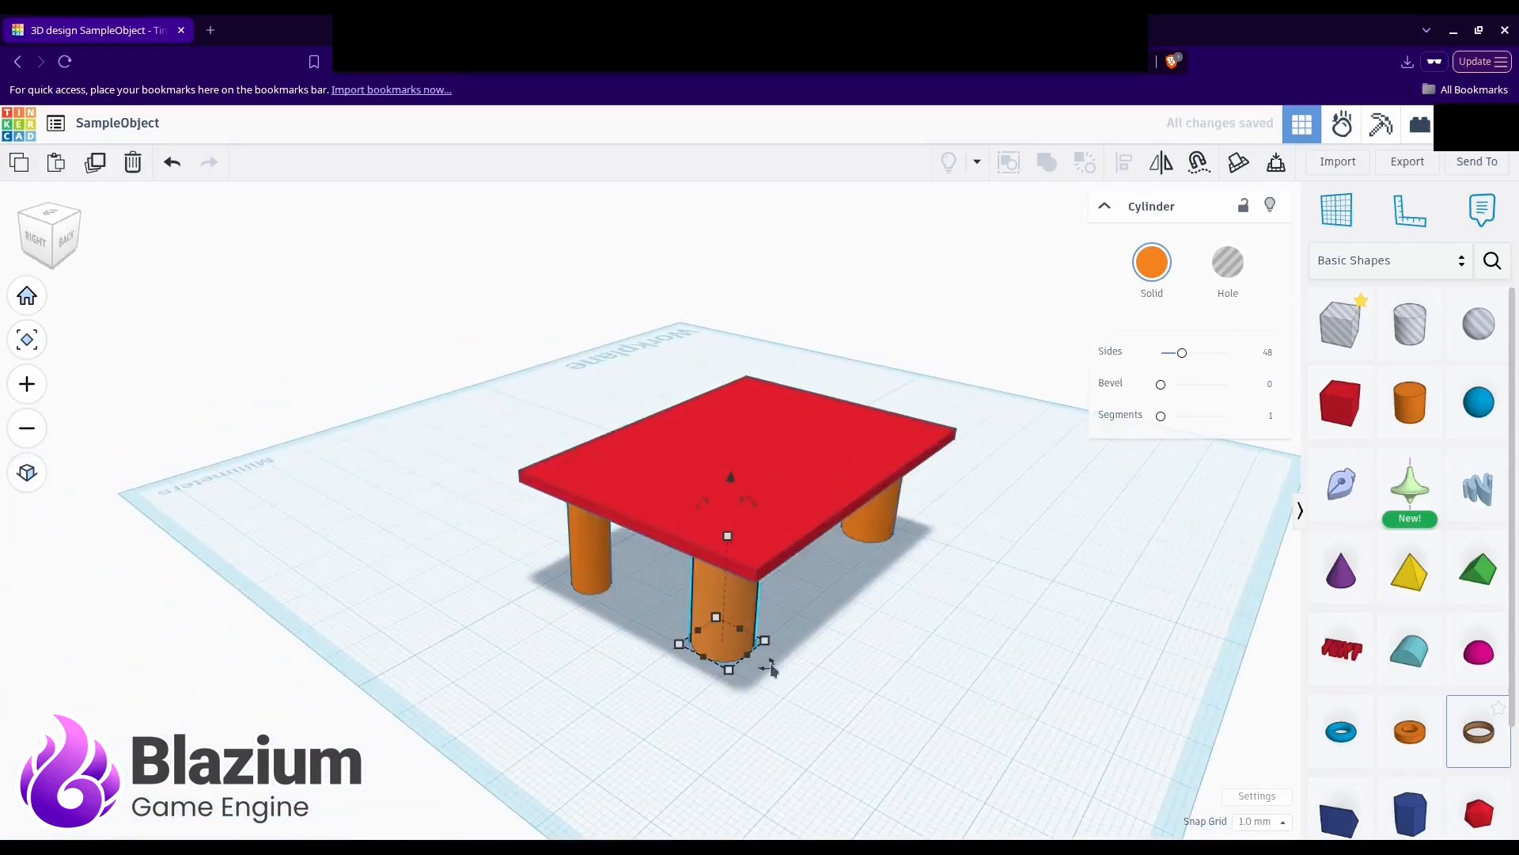
pyautogui.moveTo(744, 660); pyautogui.dragTo(699, 645)
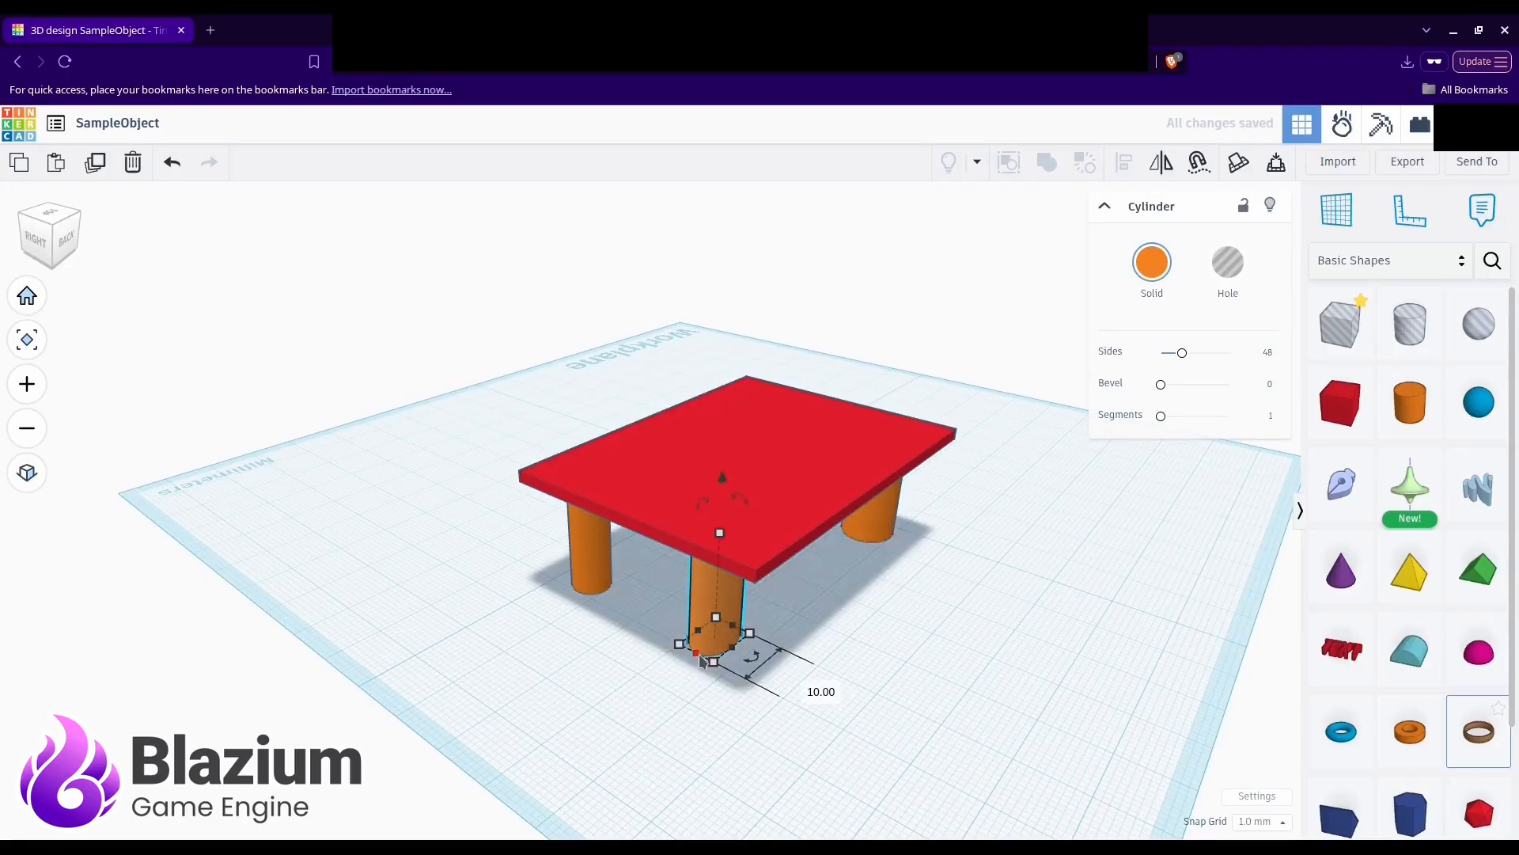
# Step: Set the depth and width of the remaining 10 mm leg at the table's rear to 7 mm
pyautogui.moveTo(822, 690); pyautogui.dragTo(675, 655, button='right')
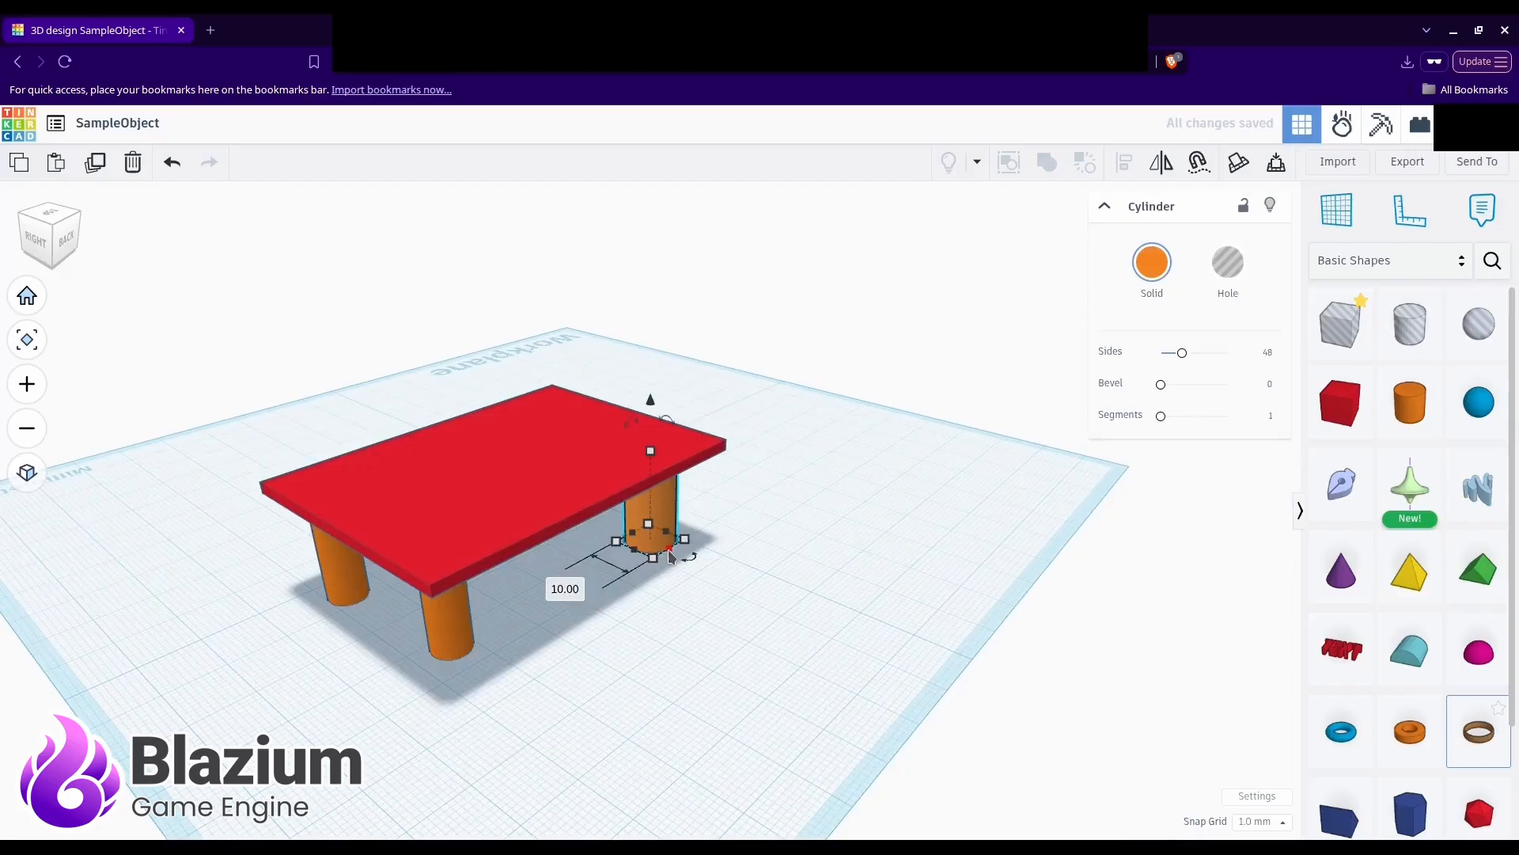
pyautogui.click(562, 589)
pyautogui.write('7')
pyautogui.press('Return')
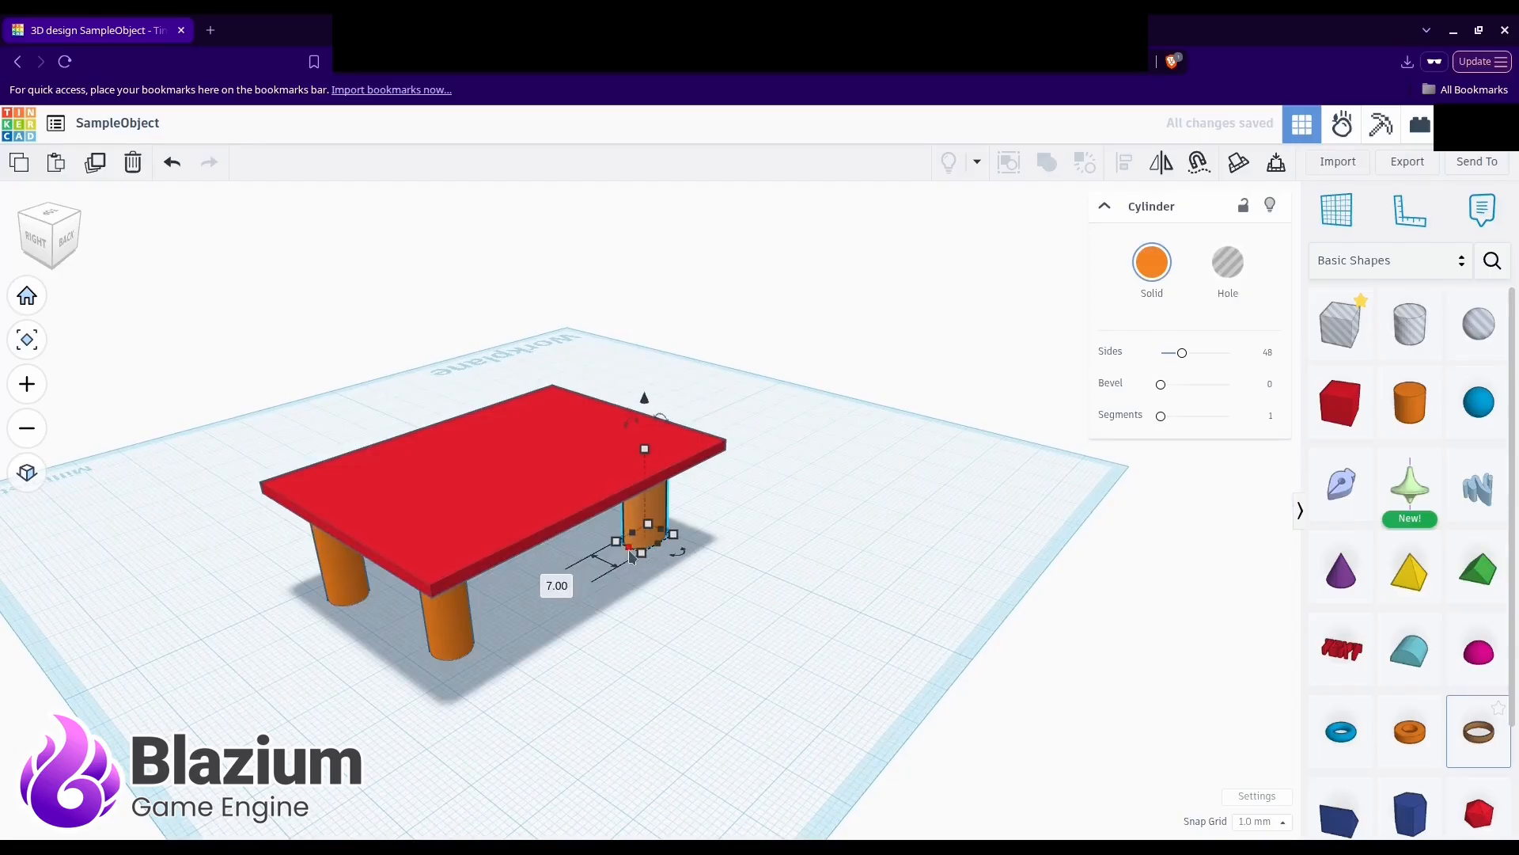
pyautogui.click(736, 577)
pyautogui.write('7')
pyautogui.press('Return')
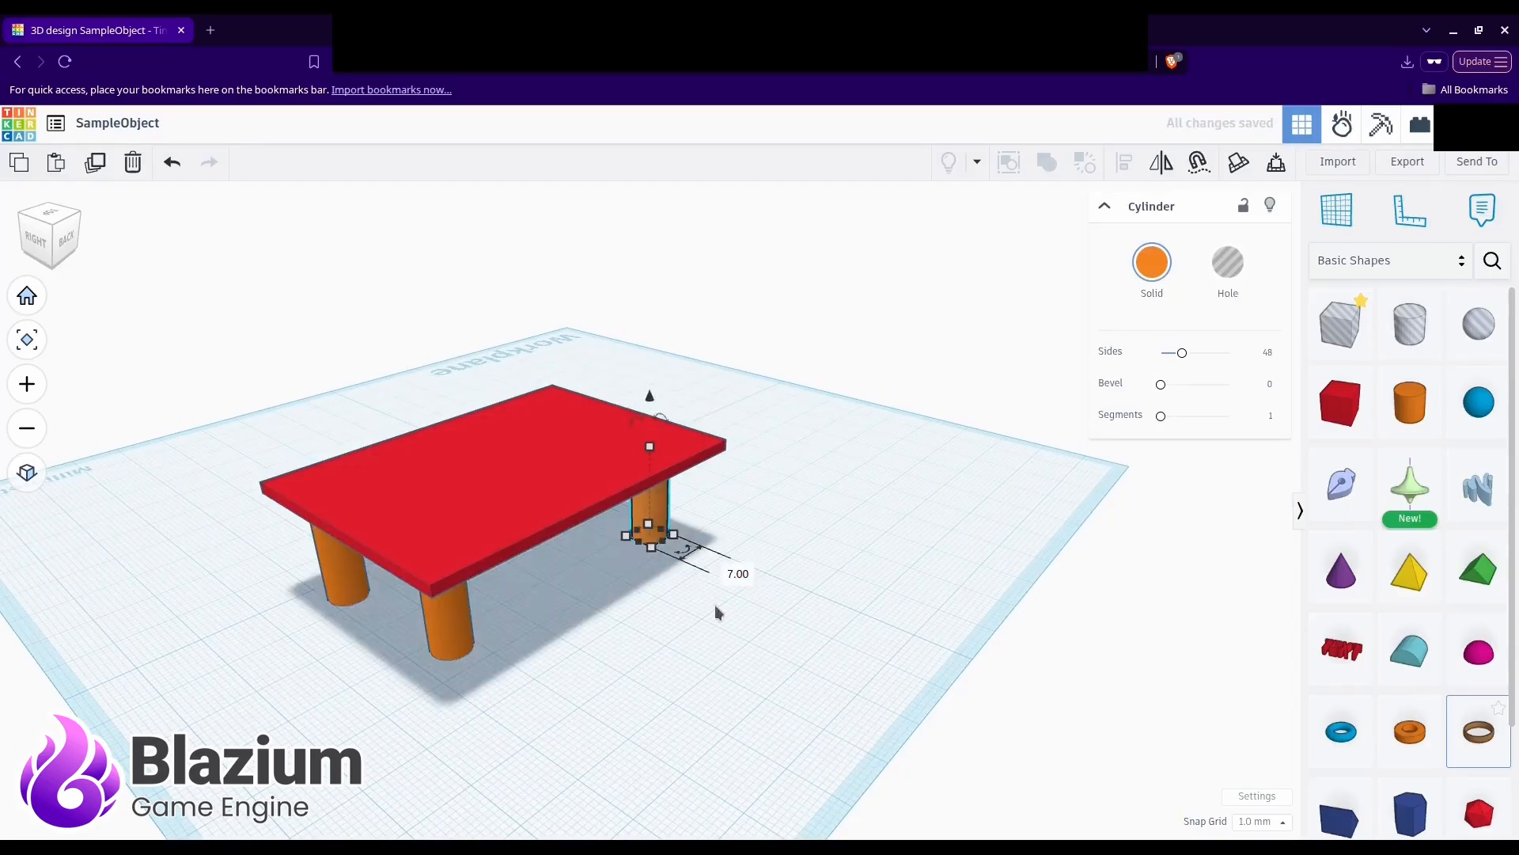
pyautogui.click(716, 595)
# Step: Export the whole design as a GLTF (.glb) file named SampleTable and check it in the recent downloads
pyautogui.moveTo(720, 592); pyautogui.dragTo(977, 519, button='right')
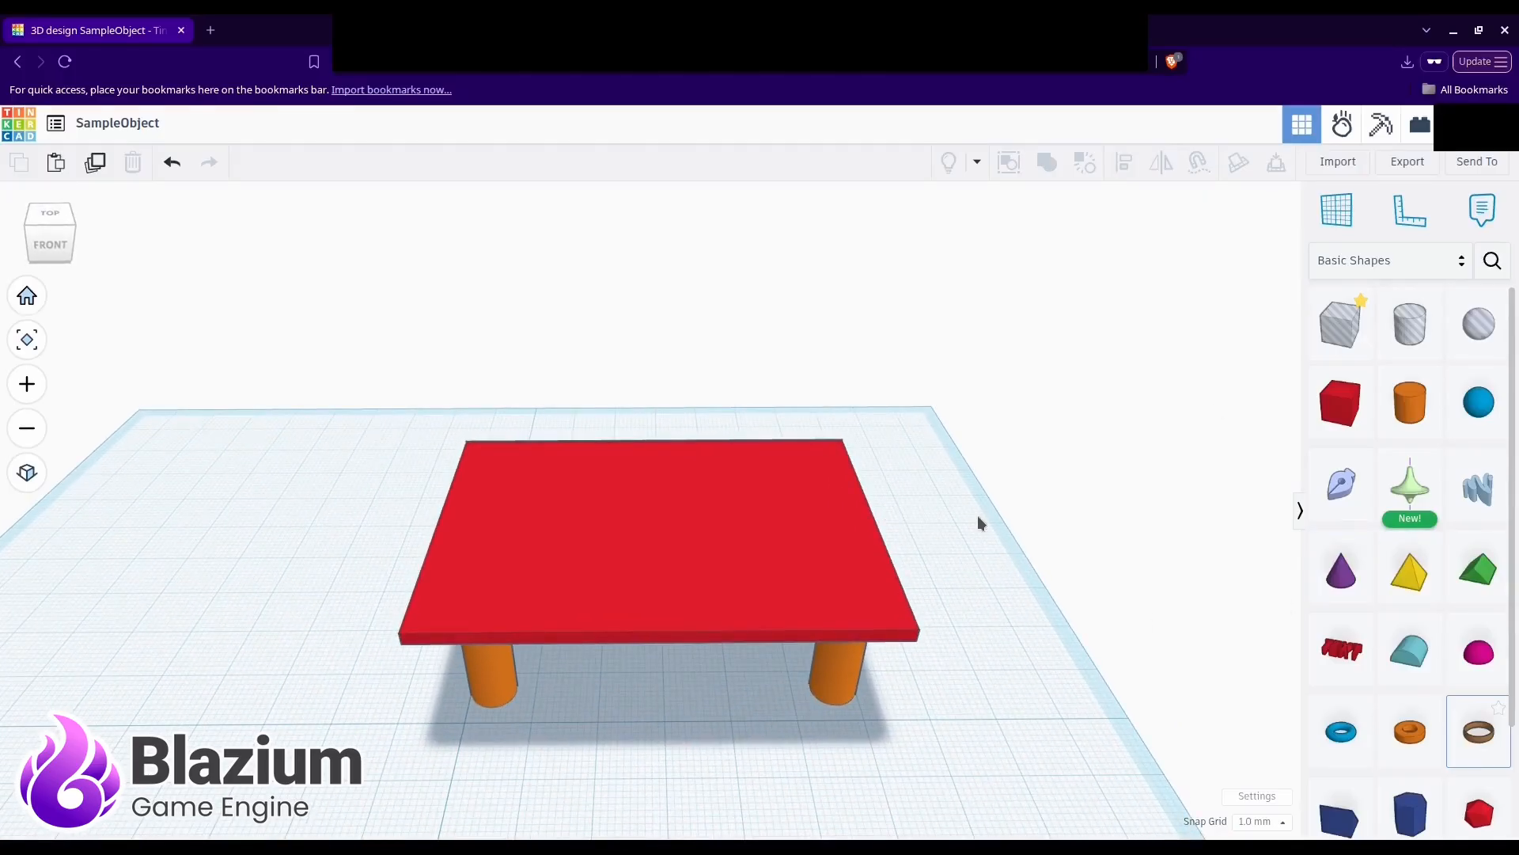
pyautogui.click(1406, 164)
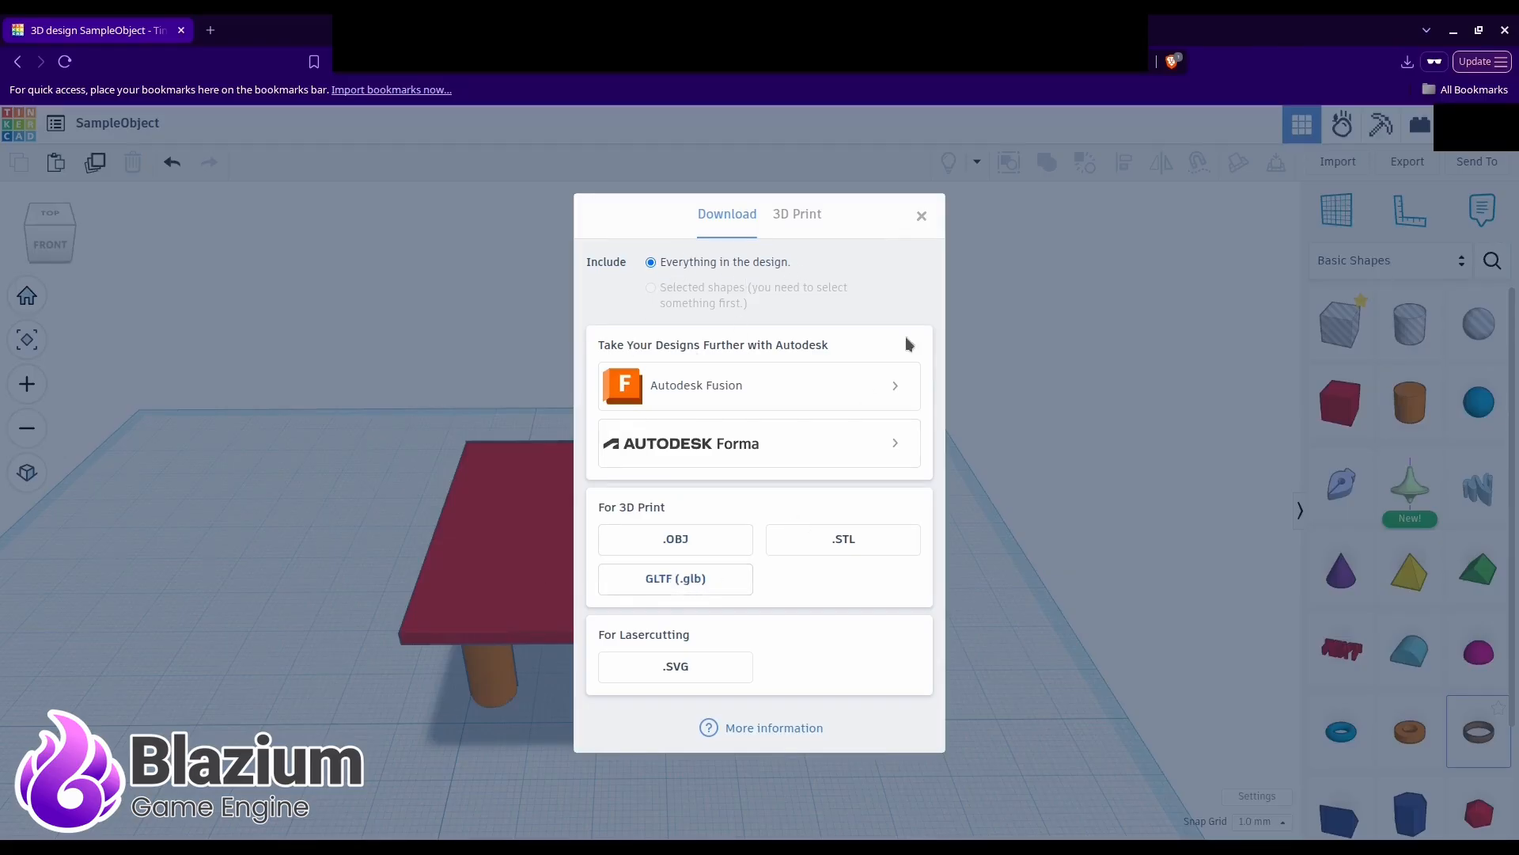
pyautogui.click(922, 218)
pyautogui.moveTo(877, 537); pyautogui.dragTo(822, 470, button='middle')
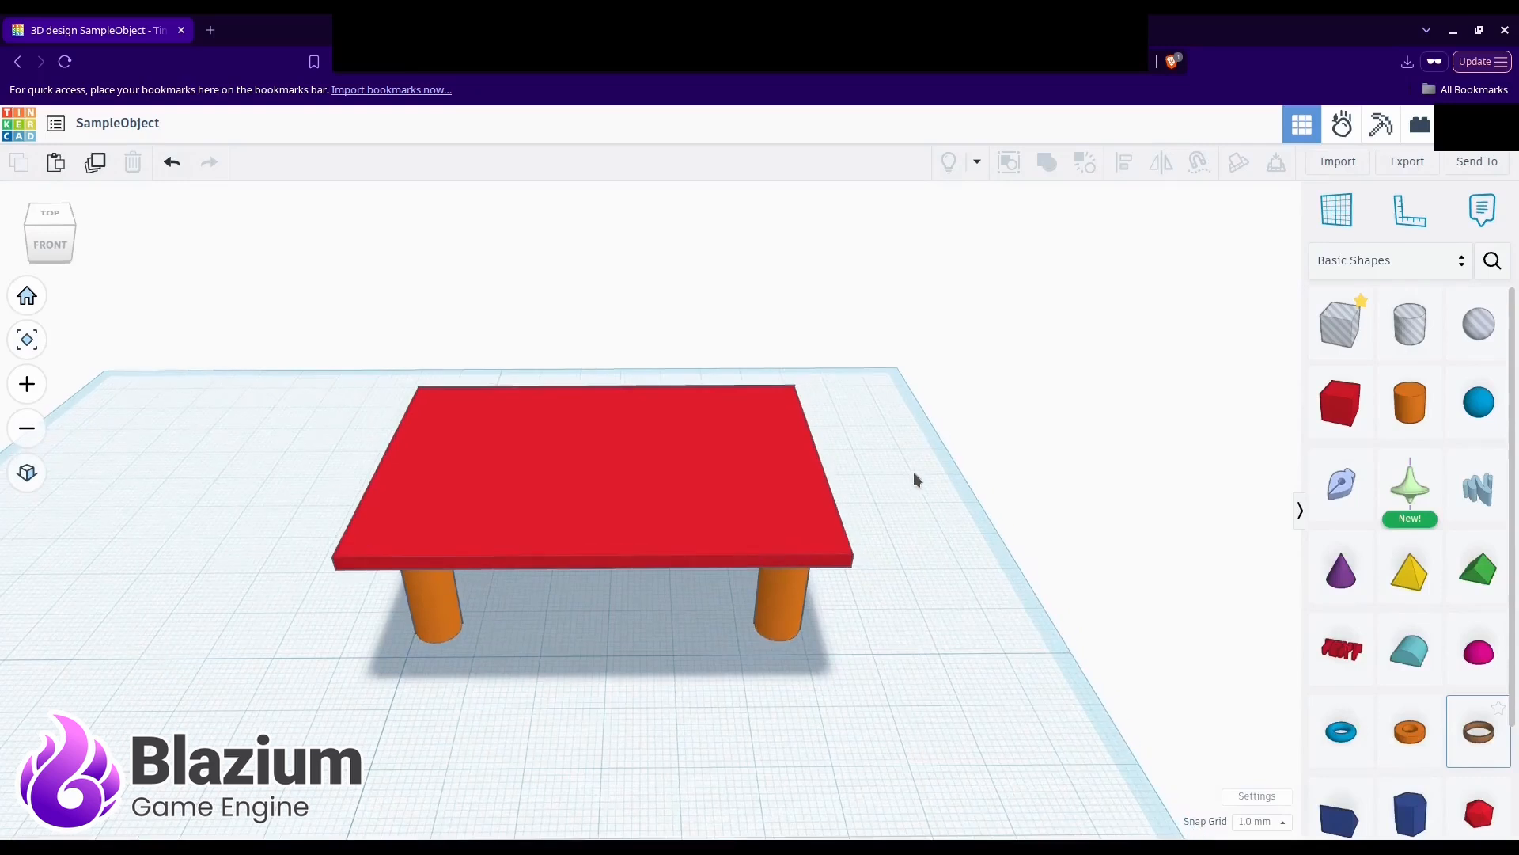
pyautogui.moveTo(913, 473); pyautogui.dragTo(895, 491, button='right')
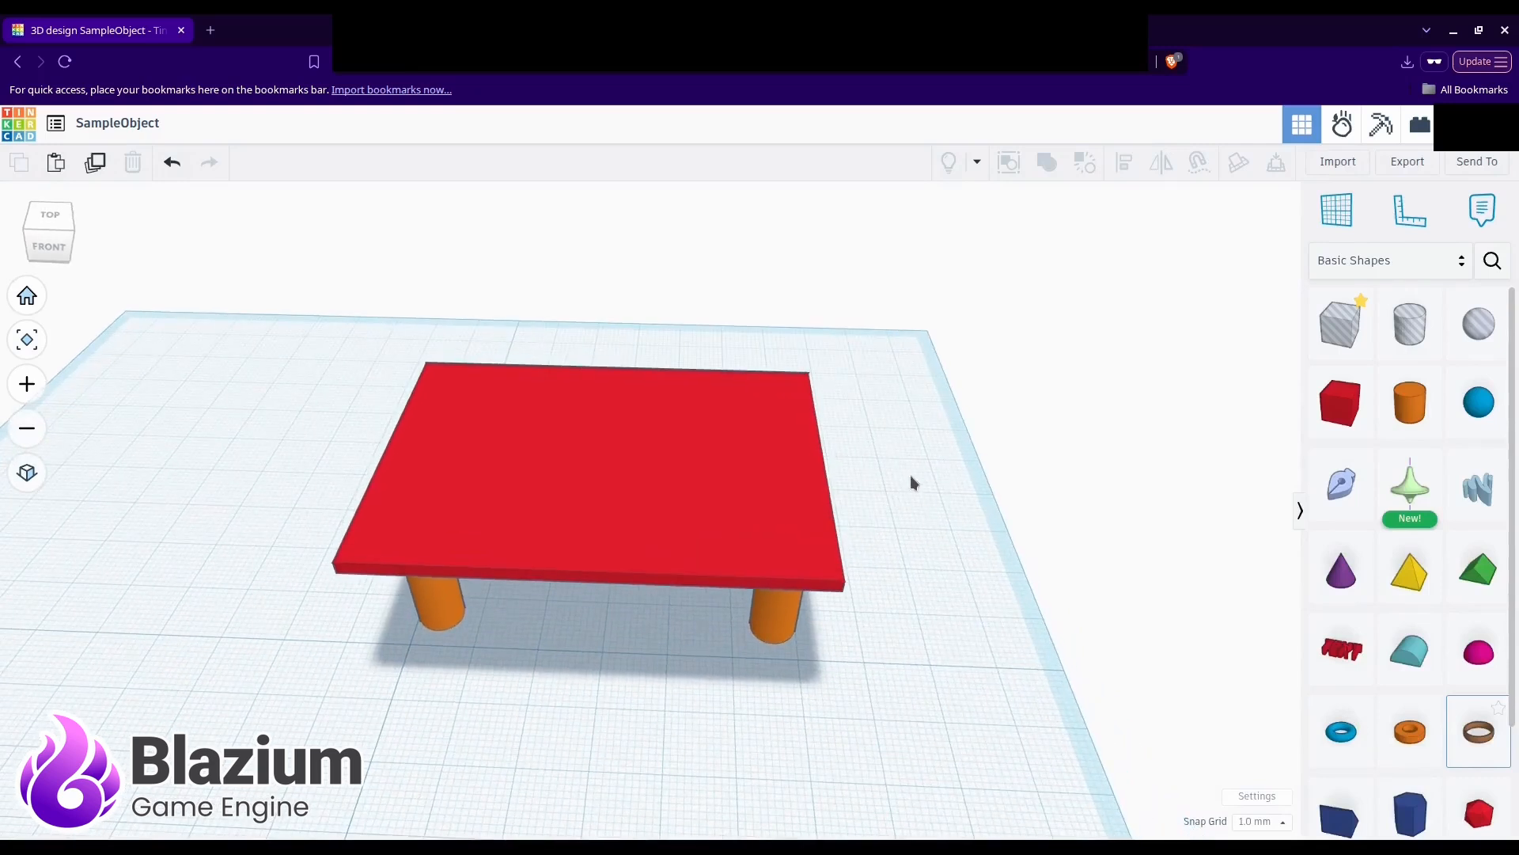
pyautogui.click(1407, 161)
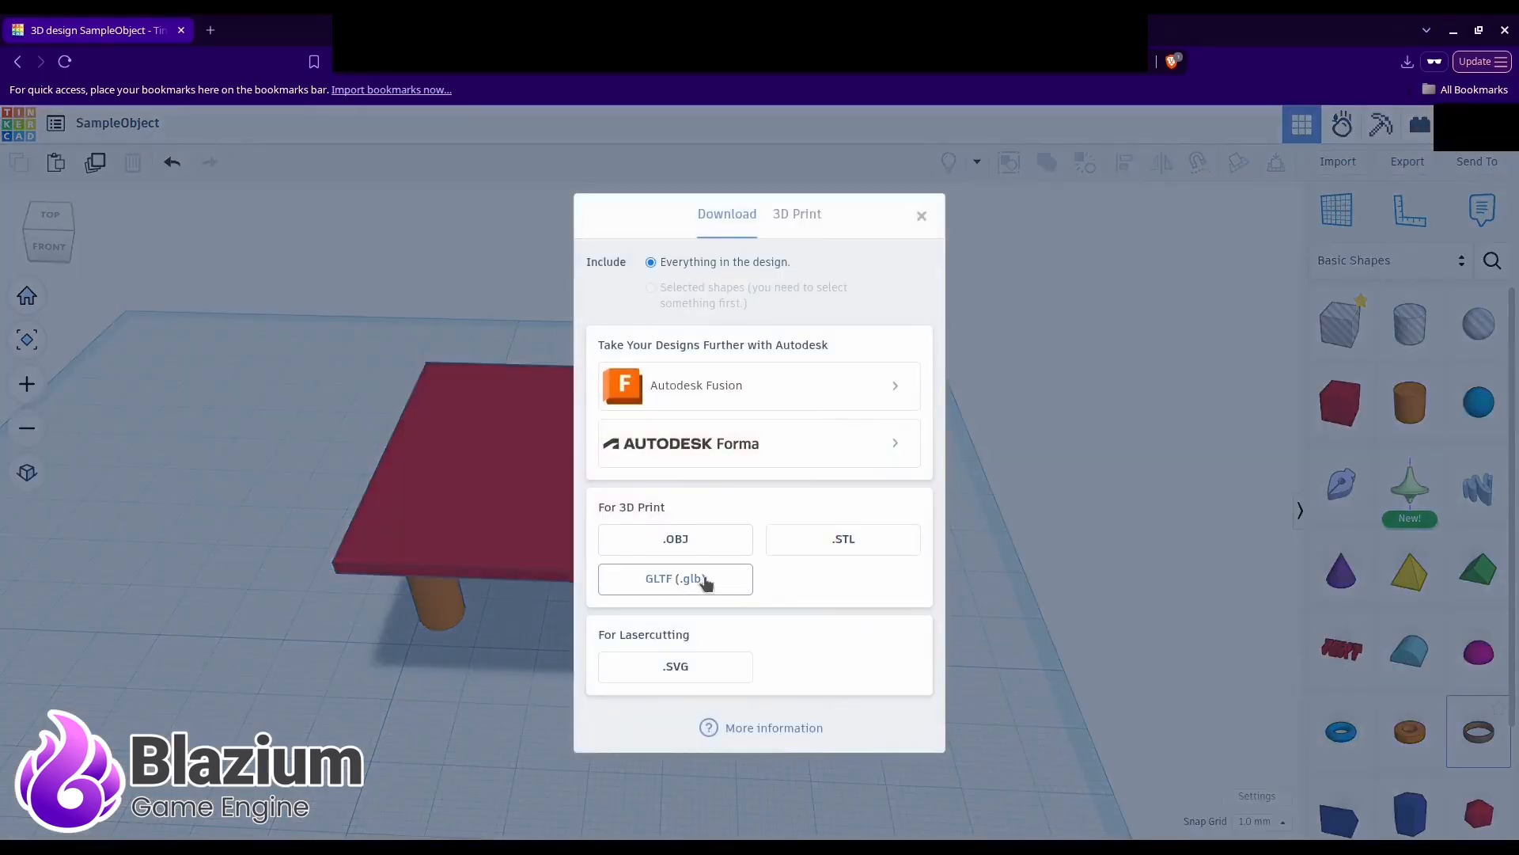
pyautogui.click(705, 580)
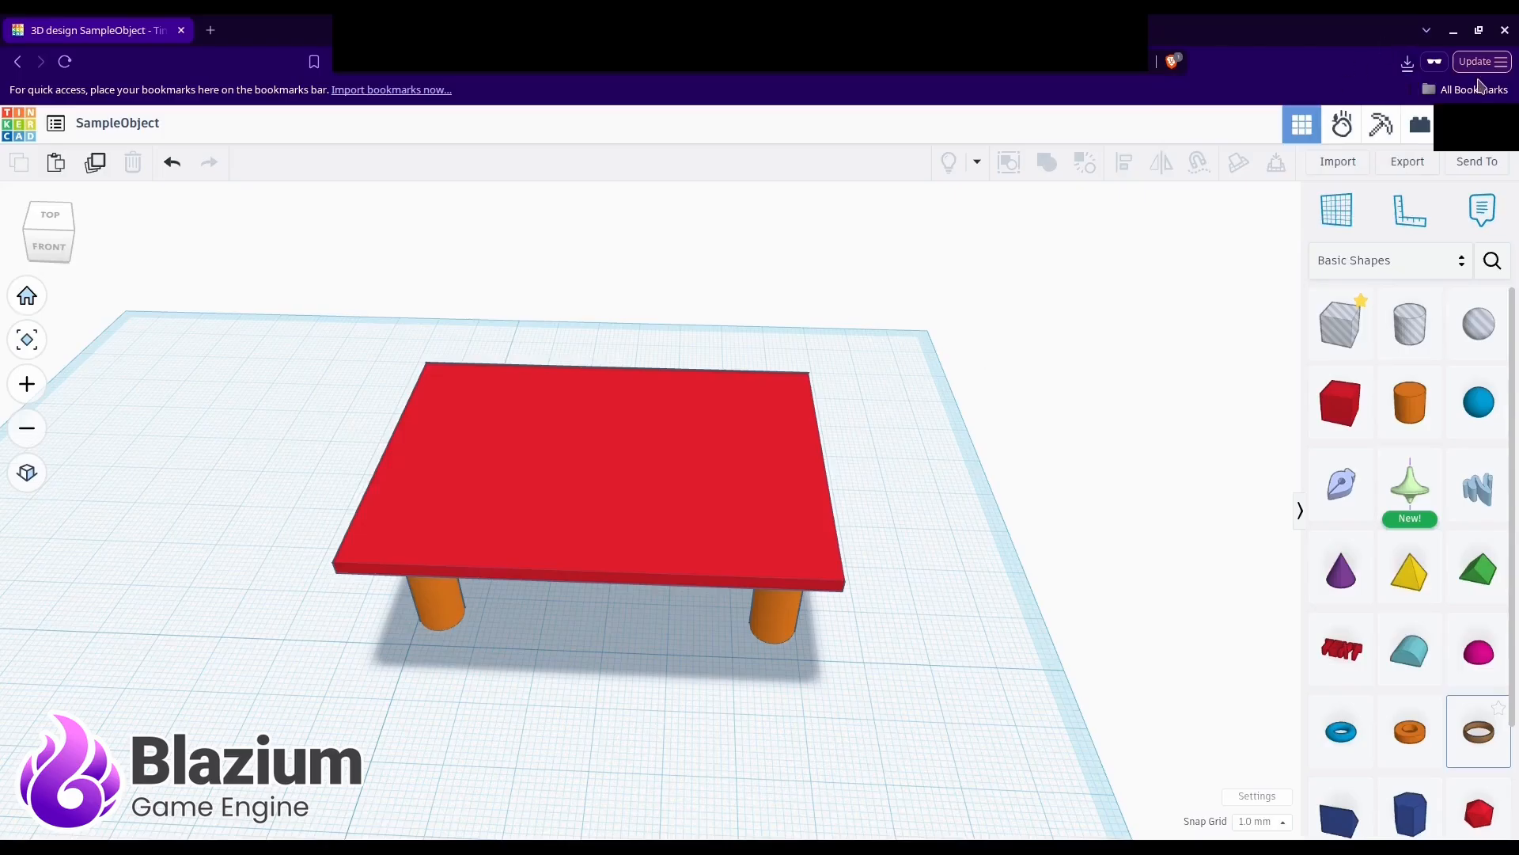
pyautogui.click(1406, 64)
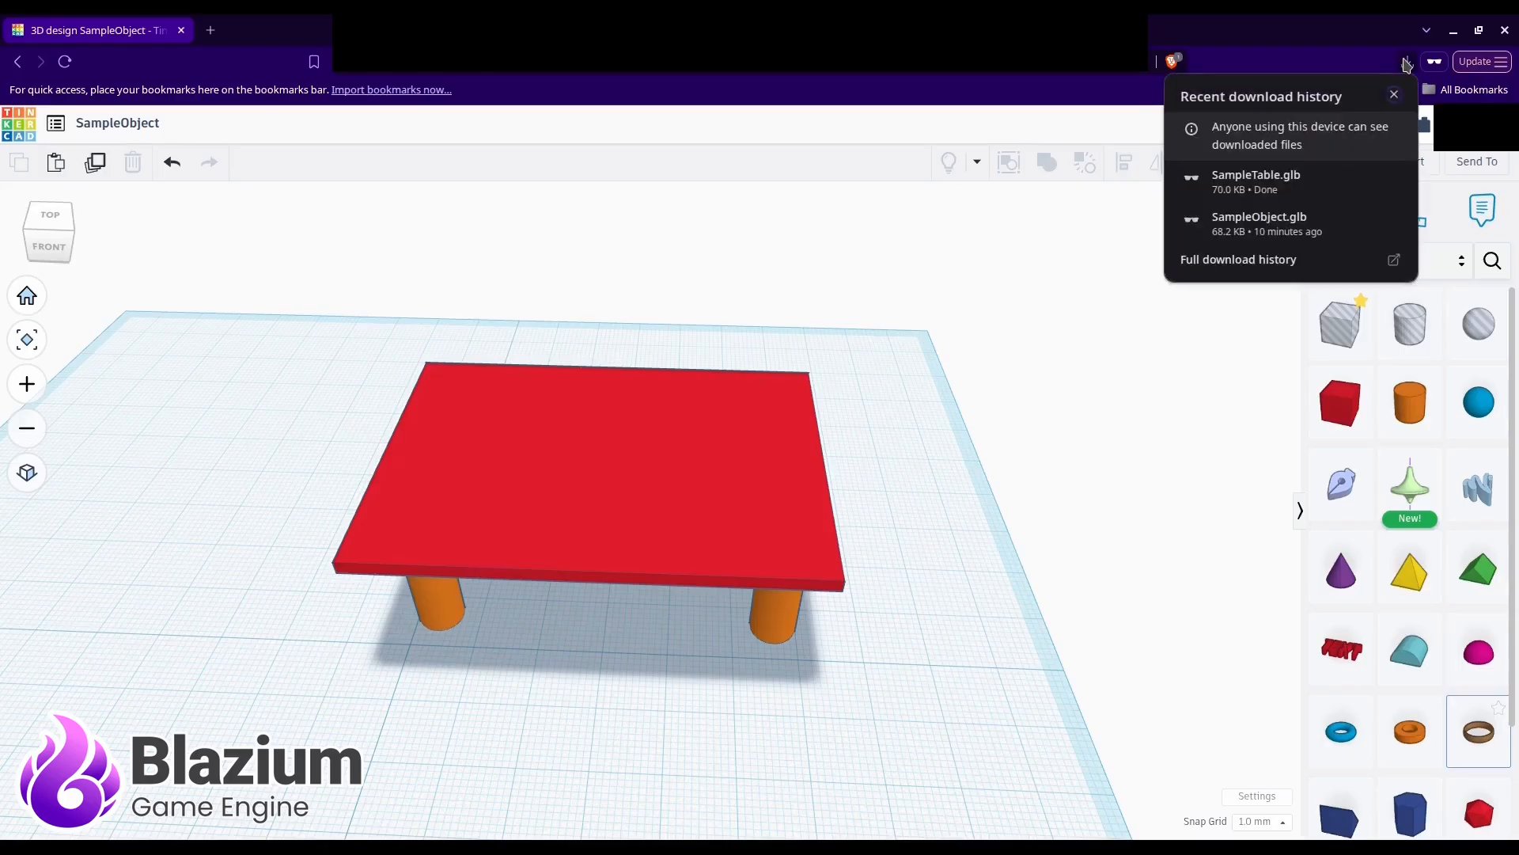
pyautogui.click(1407, 64)
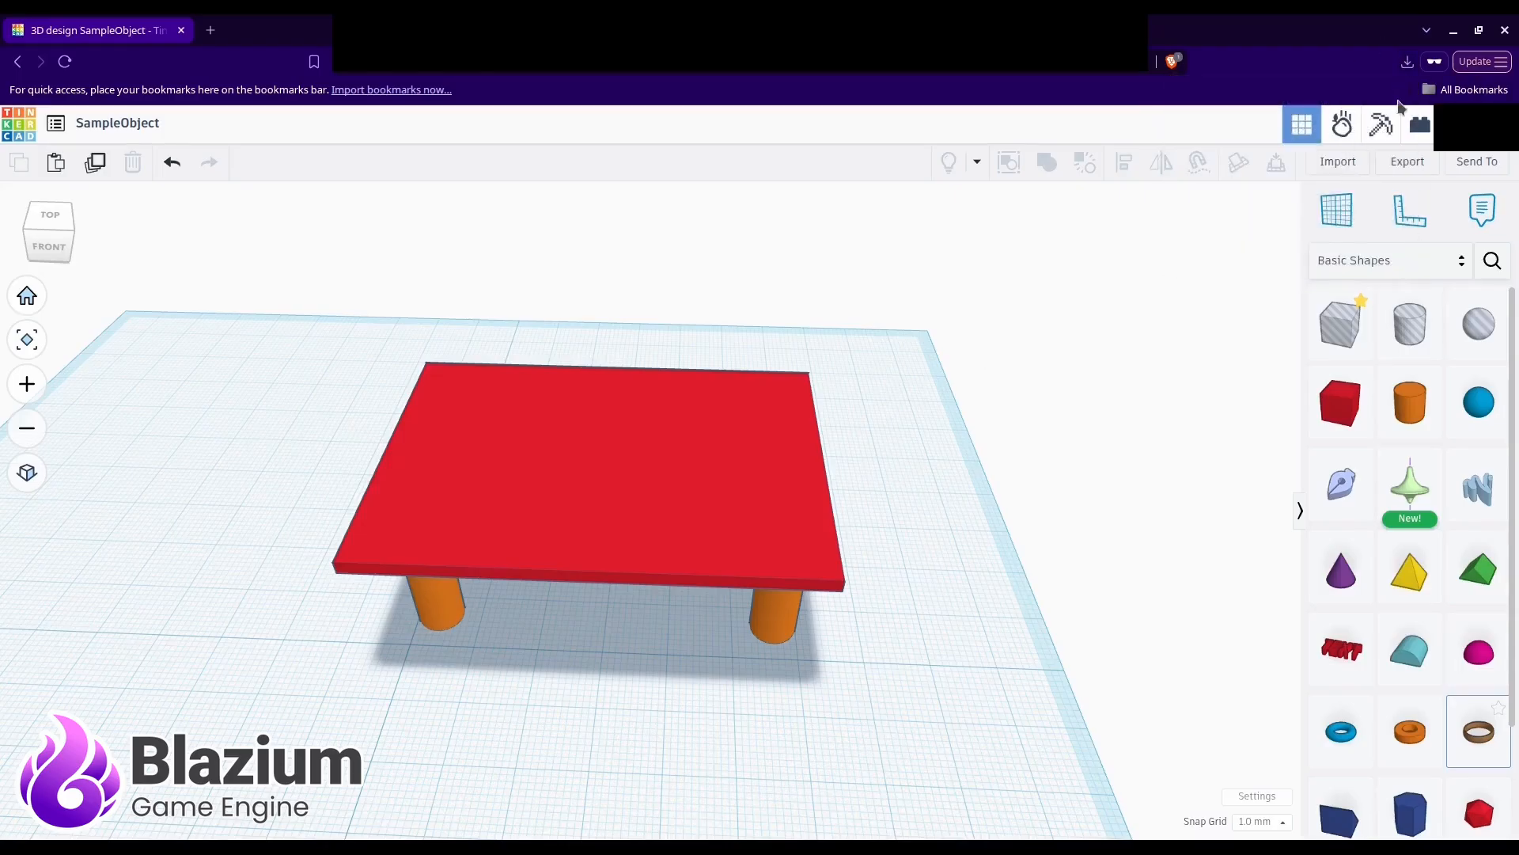
# Step: Select the tabletop with all four legs and paste a copy of the complete table
pyautogui.moveTo(516, 630); pyautogui.dragTo(537, 630, button='right')
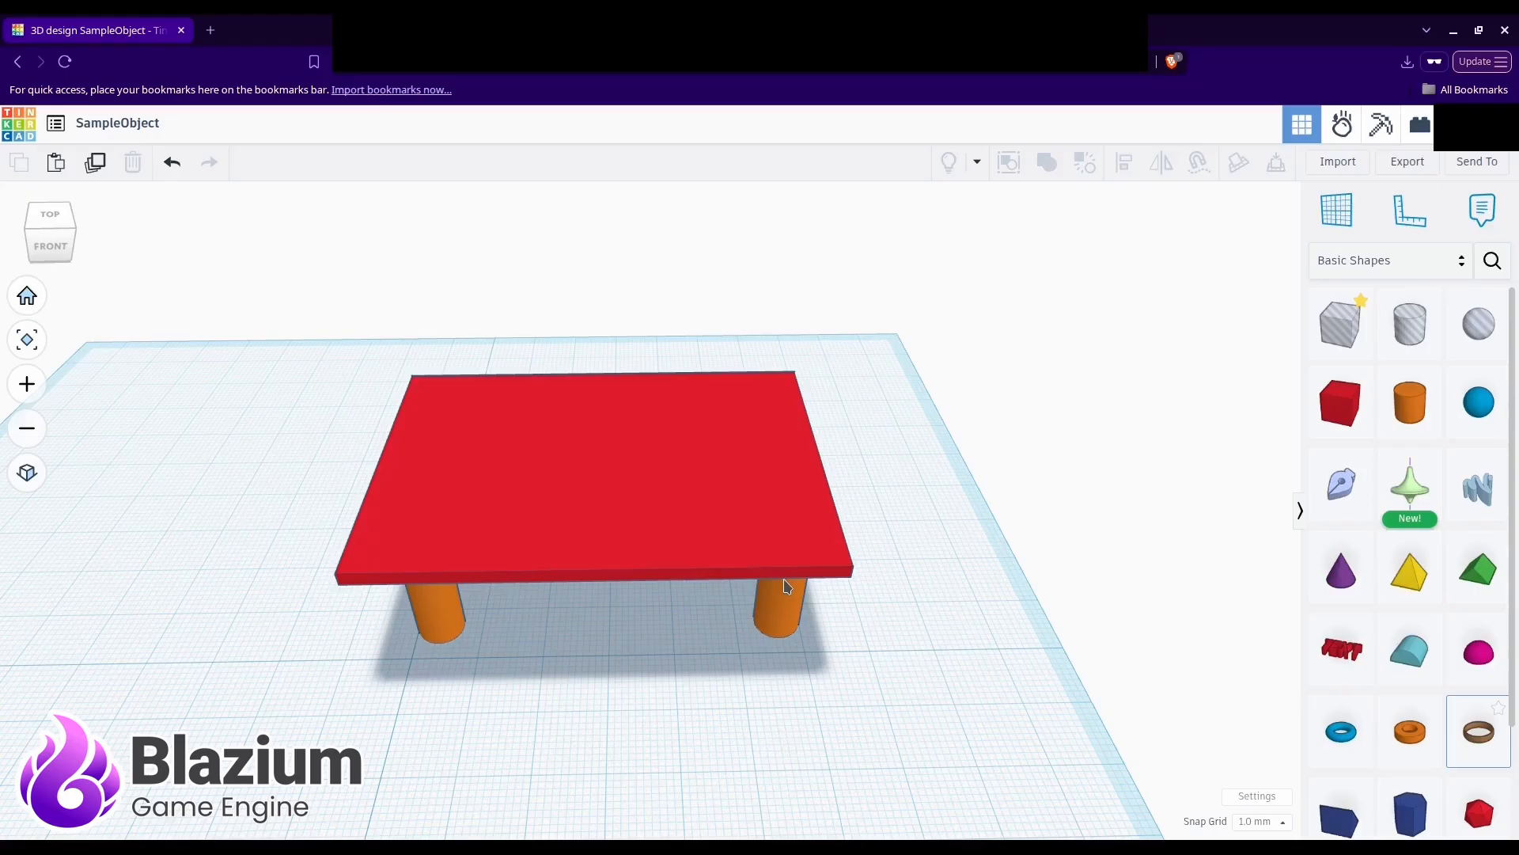
pyautogui.click(686, 524)
pyautogui.moveTo(641, 675)
pyautogui.mouseDown(button='right')
pyautogui.moveTo(641, 651)
pyautogui.moveTo(633, 685)
pyautogui.moveTo(552, 612)
pyautogui.moveTo(563, 598)
pyautogui.moveTo(600, 610)
pyautogui.moveTo(629, 654)
pyautogui.mouseUp(button='right')
pyautogui.click(380, 711)
pyautogui.moveTo(214, 308); pyautogui.dragTo(888, 676)
pyautogui.hotkey('ctrl', 'c')
pyautogui.hotkey('ctrl', 'v')
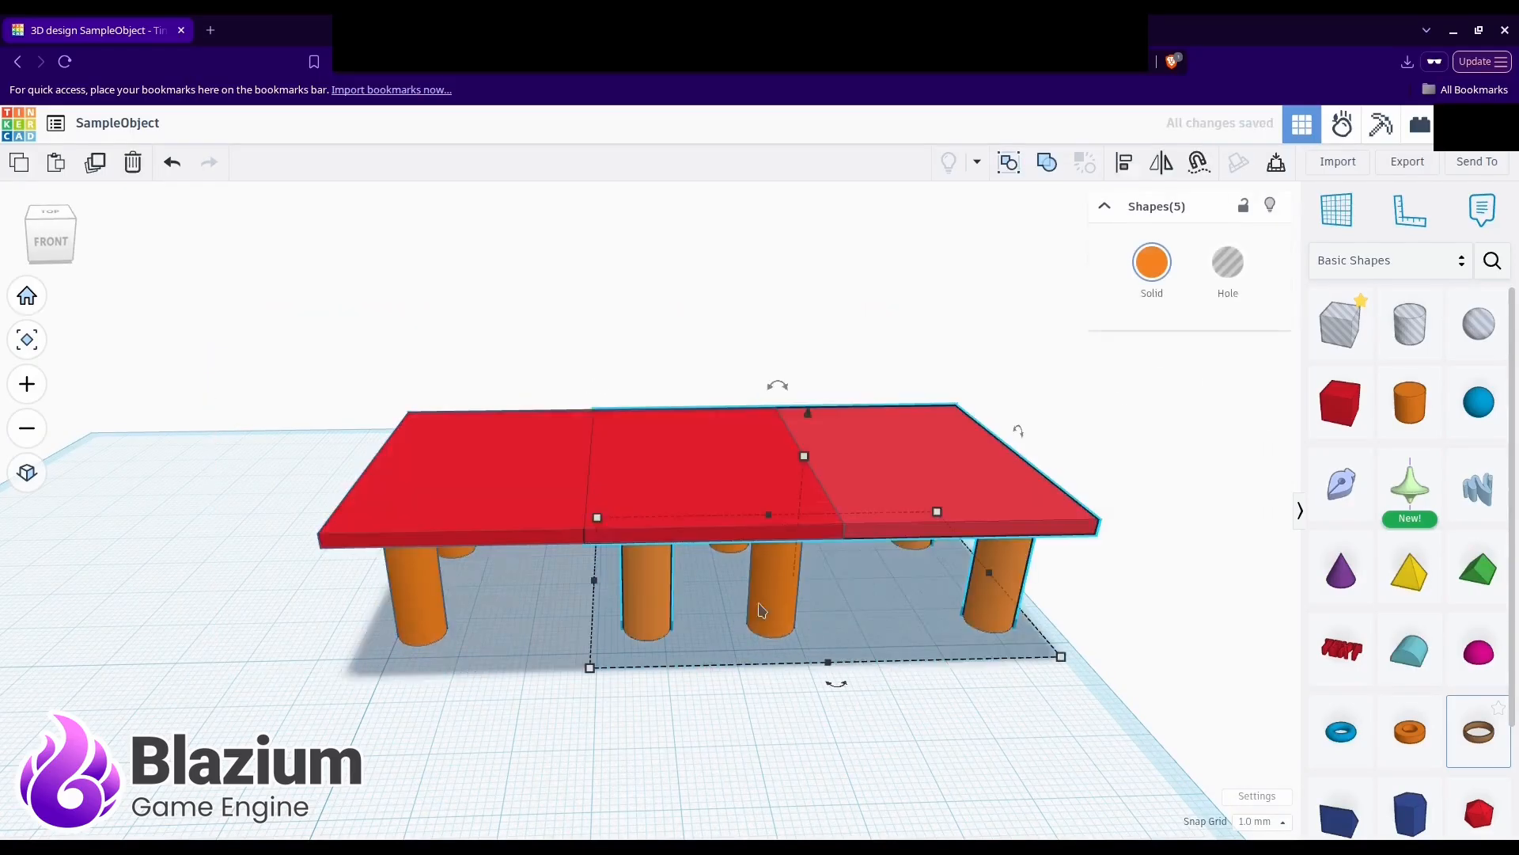
# Step: Change the snap grid to 5.0 mm and move the copied table sideways off the workplane, clear of the original
pyautogui.moveTo(1017, 428); pyautogui.dragTo(953, 668, button='right')
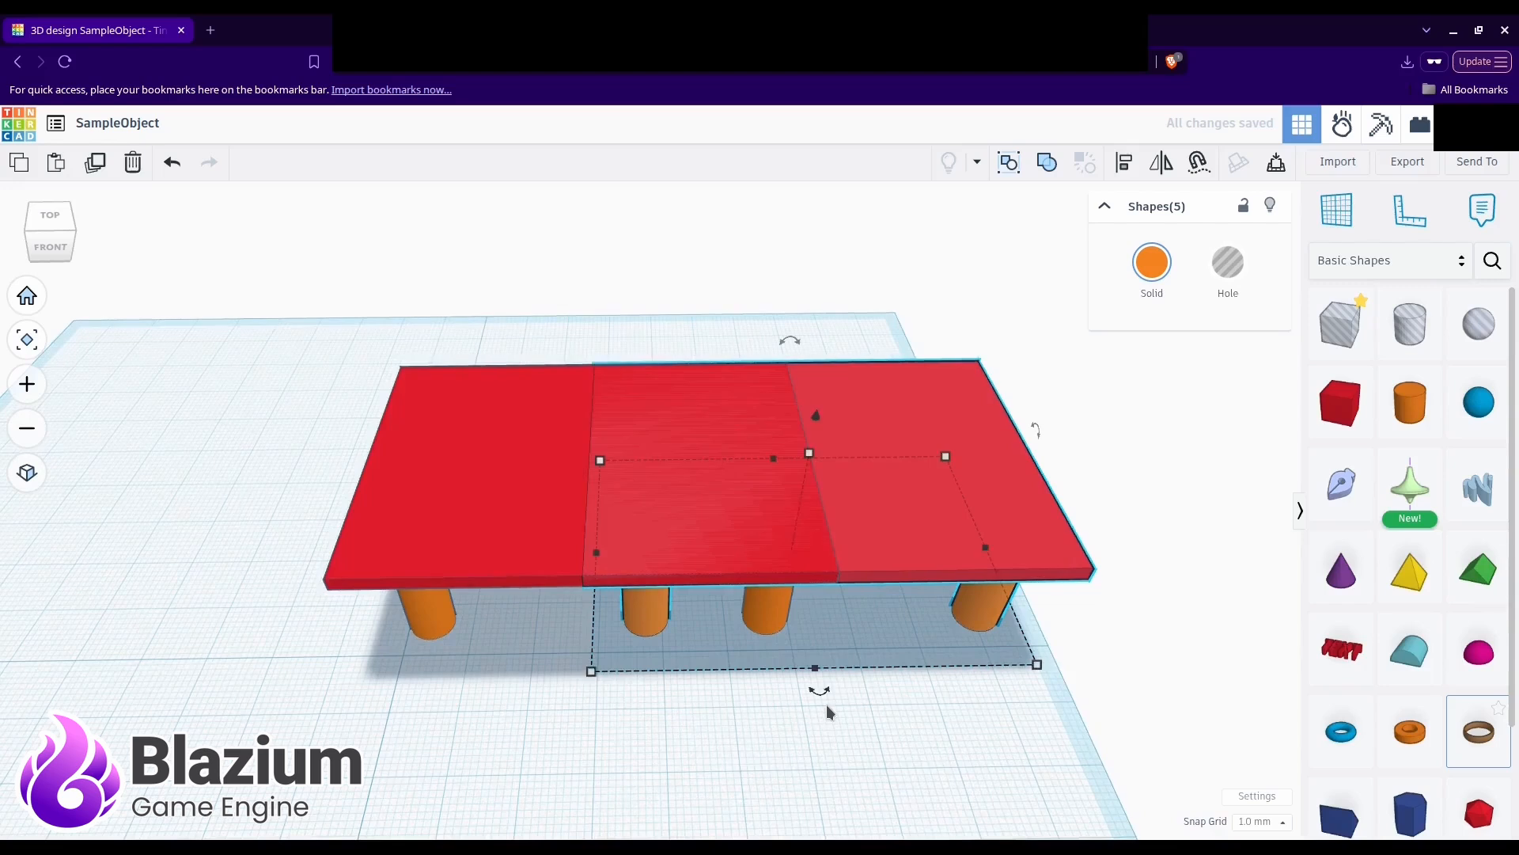
pyautogui.click(1263, 820)
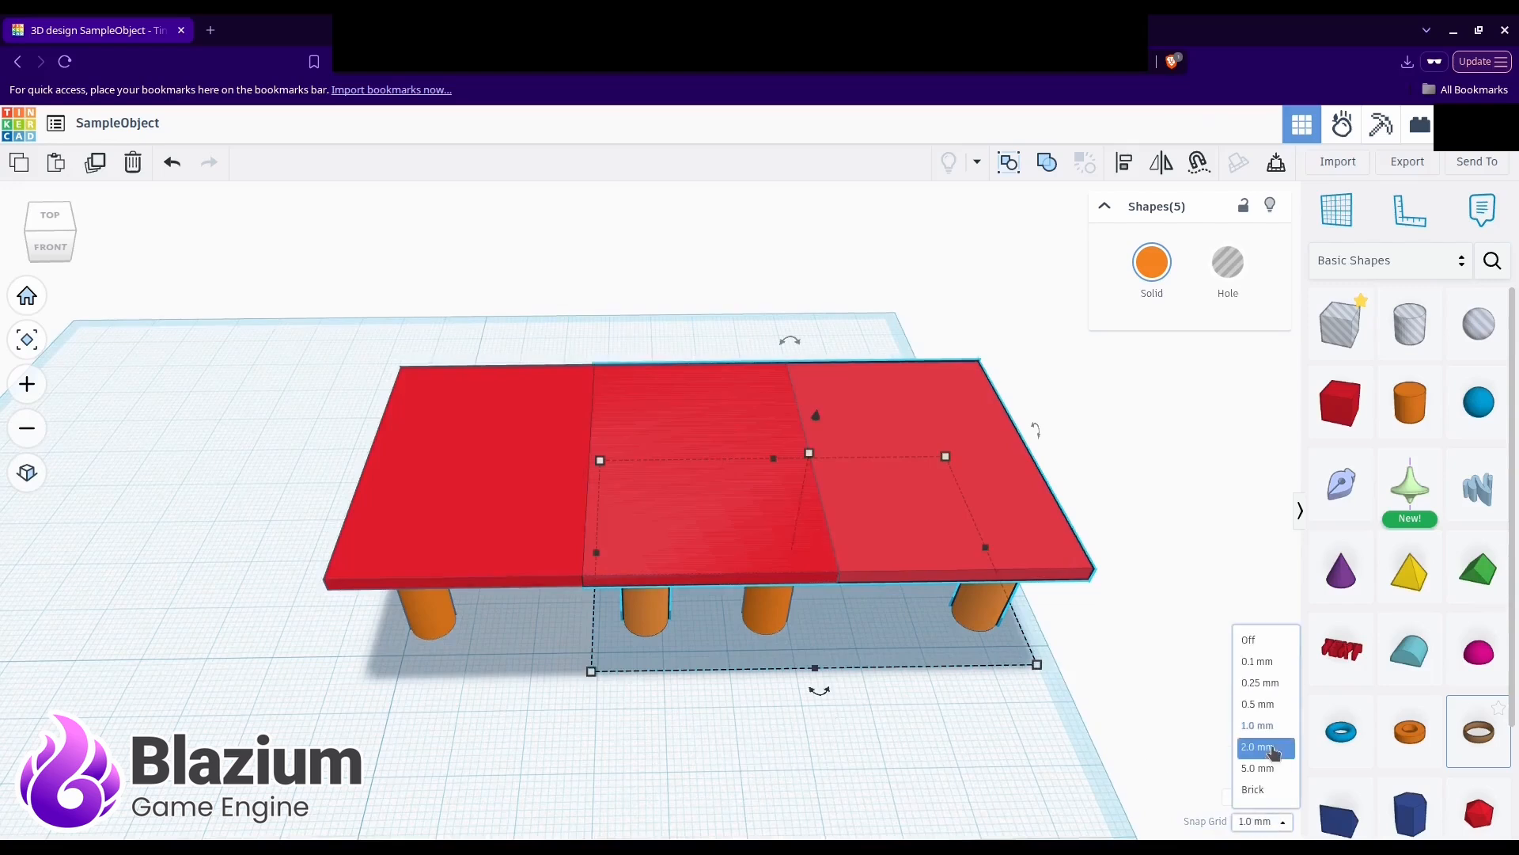
pyautogui.click(1258, 768)
pyautogui.moveTo(648, 595); pyautogui.dragTo(776, 594)
pyautogui.press('Right')
pyautogui.press('Right')
pyautogui.press('Right')
pyautogui.press('Right')
pyautogui.press('Right')
pyautogui.press('Right')
pyautogui.press('Right')
pyautogui.press('Right')
pyautogui.press('Right')
pyautogui.press('Right')
pyautogui.press('Right')
pyautogui.press('Right')
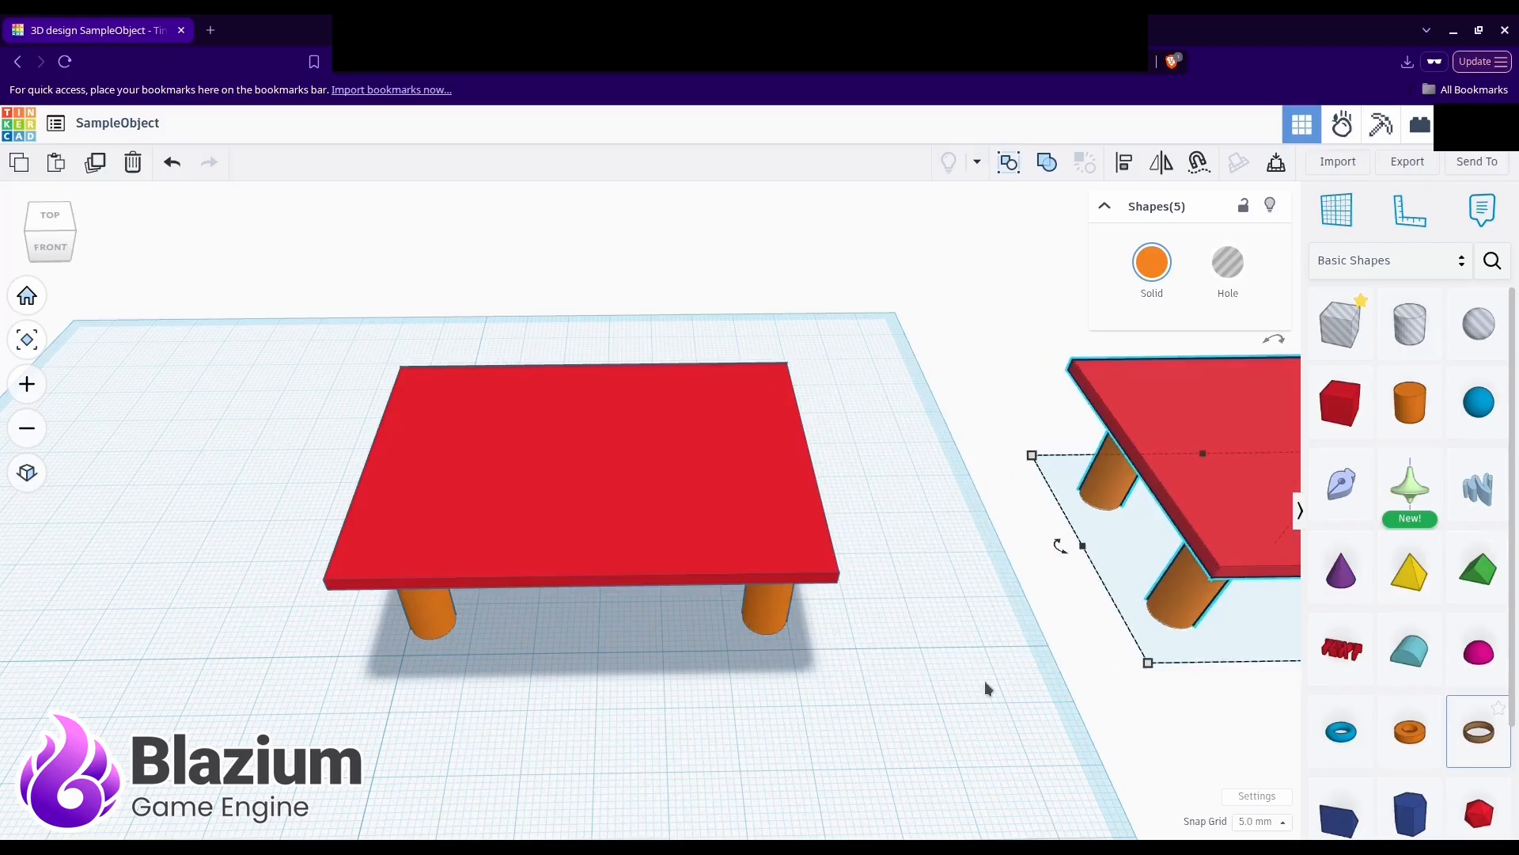
# Step: Bundle the copied table's five shapes and turn the bundle into a hole
pyautogui.moveTo(986, 682); pyautogui.dragTo(607, 582, button='middle')
pyautogui.moveTo(474, 631); pyautogui.dragTo(517, 587, button='middle')
pyautogui.moveTo(516, 589); pyautogui.dragTo(485, 578, button='right')
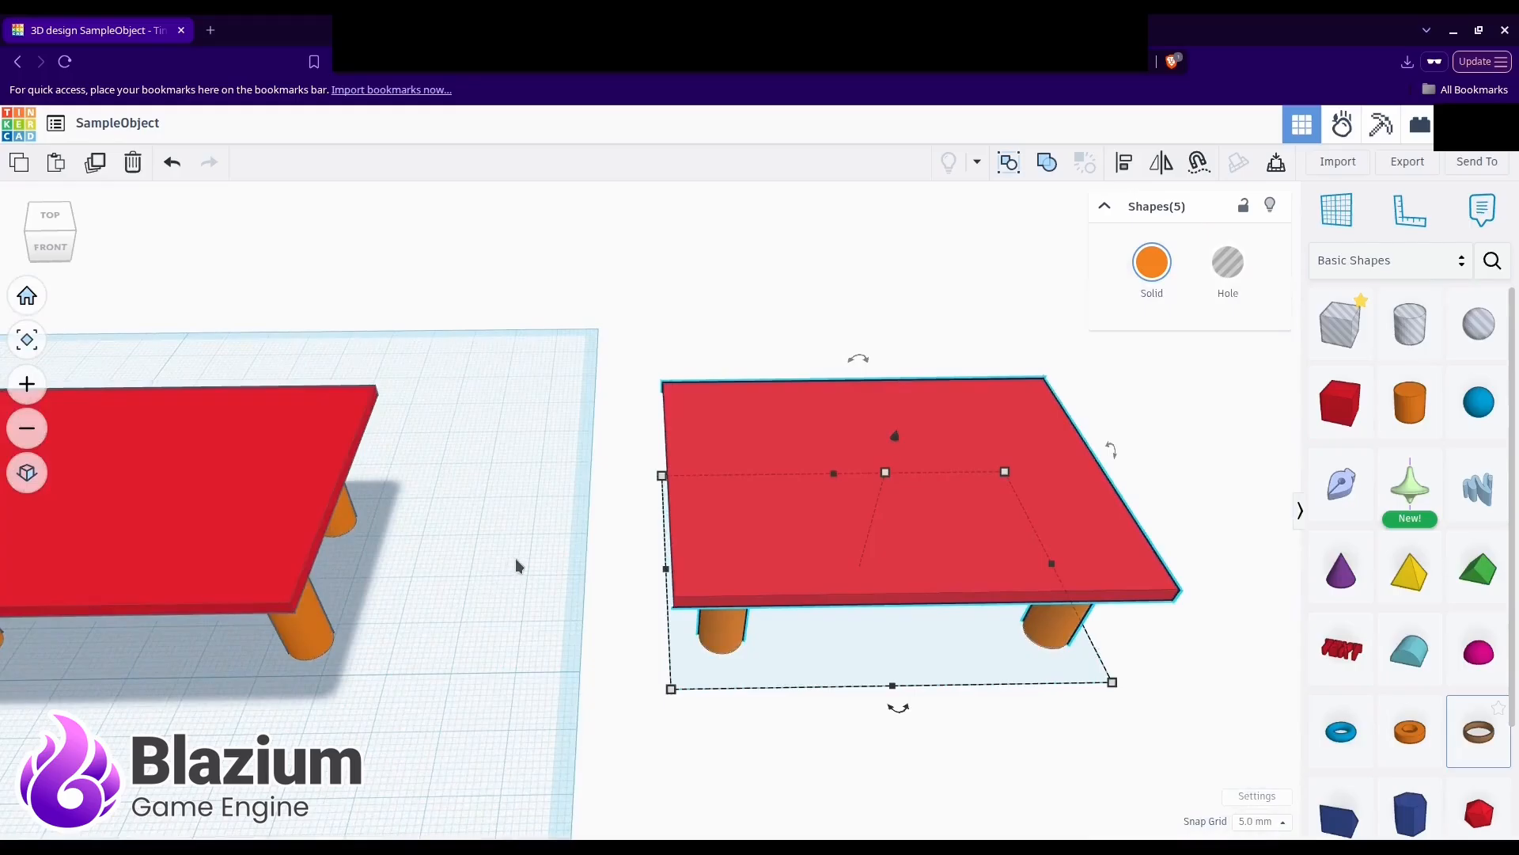
pyautogui.moveTo(546, 551); pyautogui.dragTo(509, 553, button='middle')
pyautogui.moveTo(545, 299); pyautogui.dragTo(1155, 726)
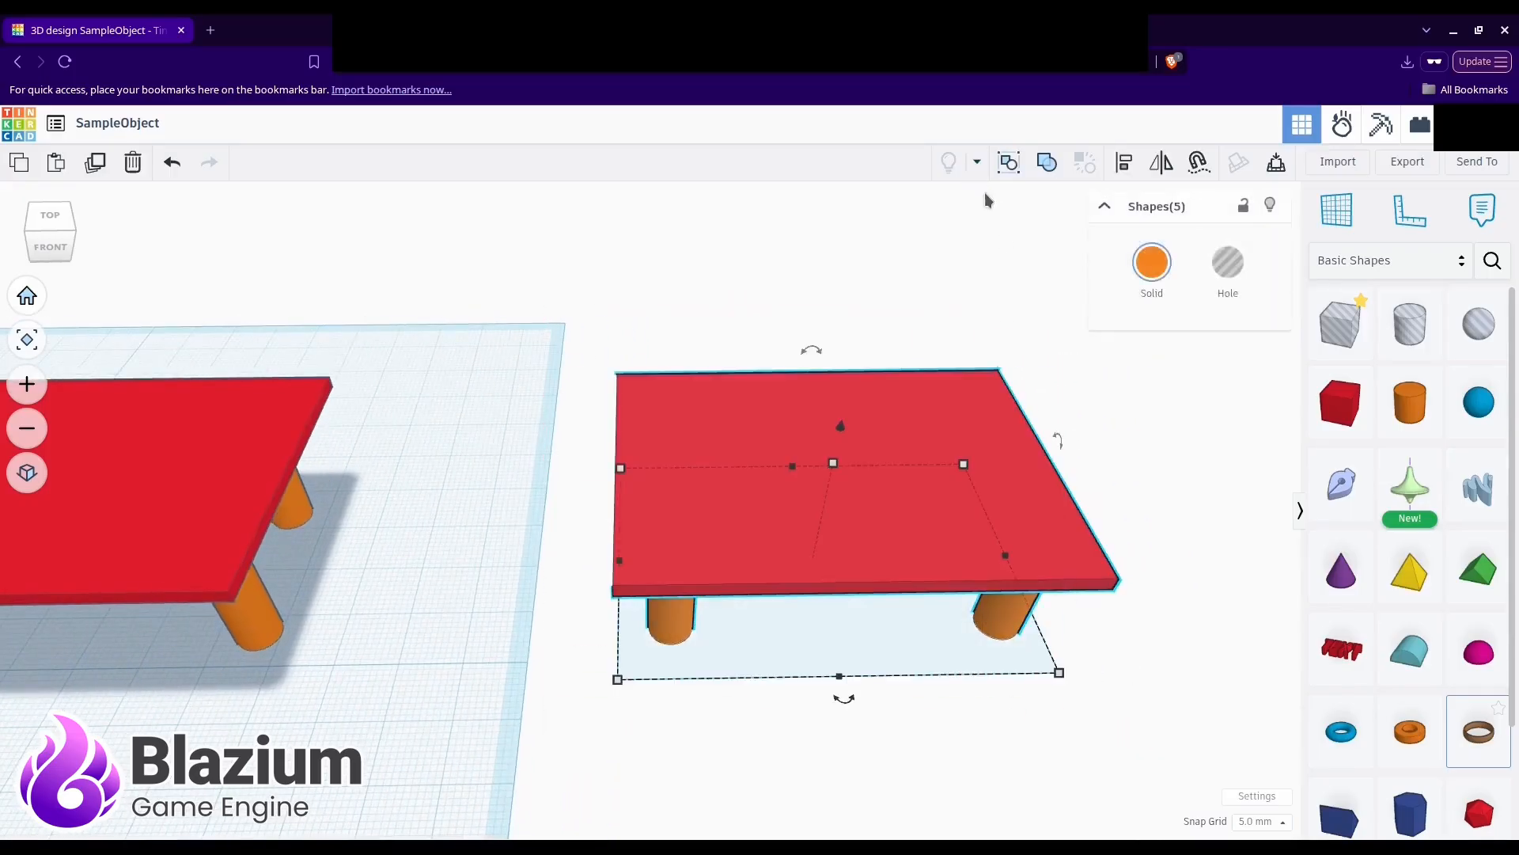
pyautogui.click(1012, 163)
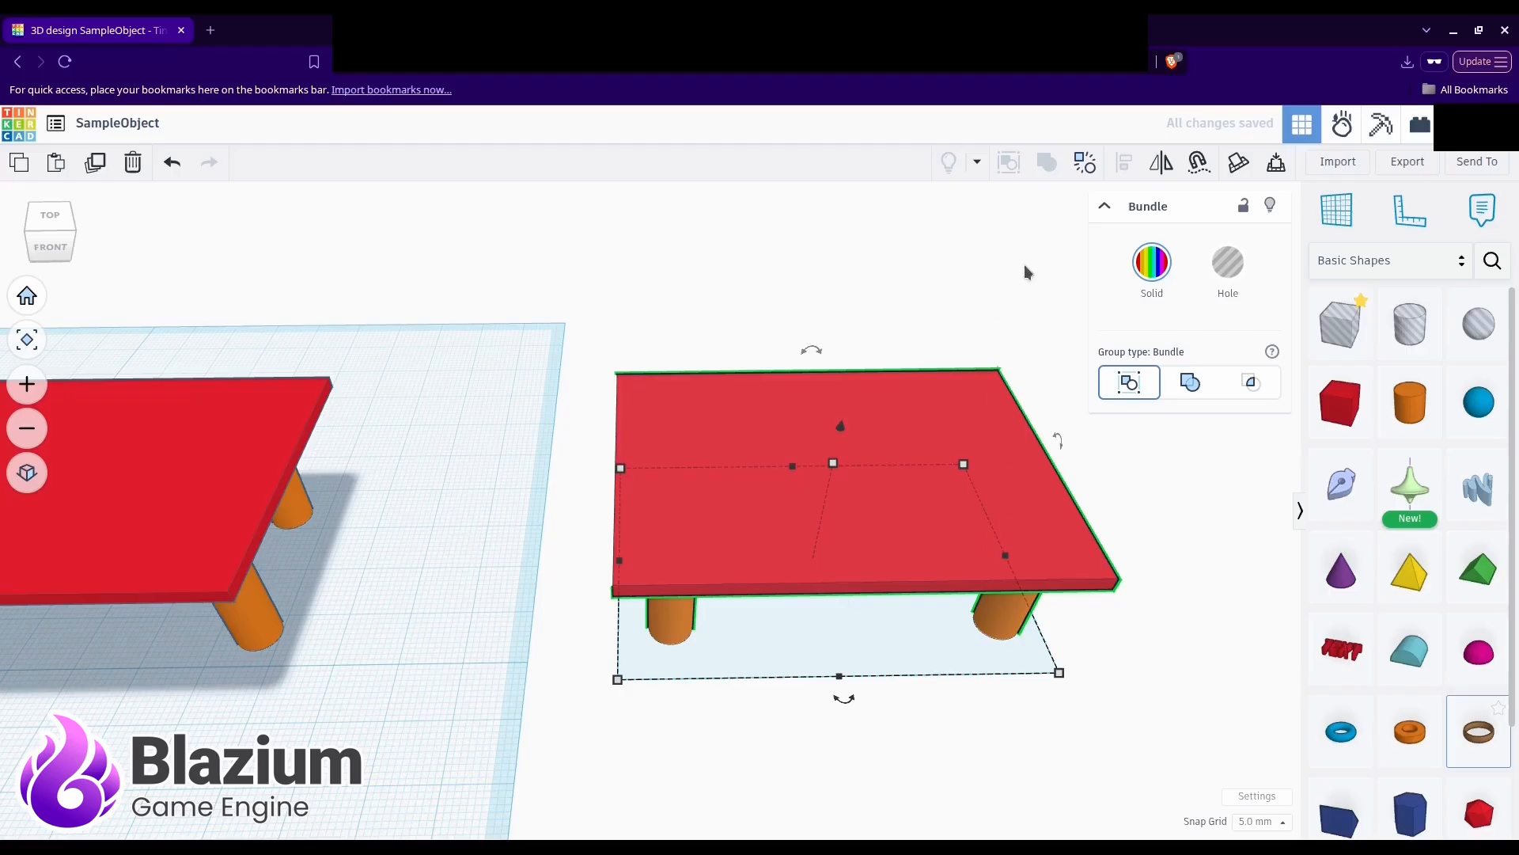
pyautogui.click(1229, 269)
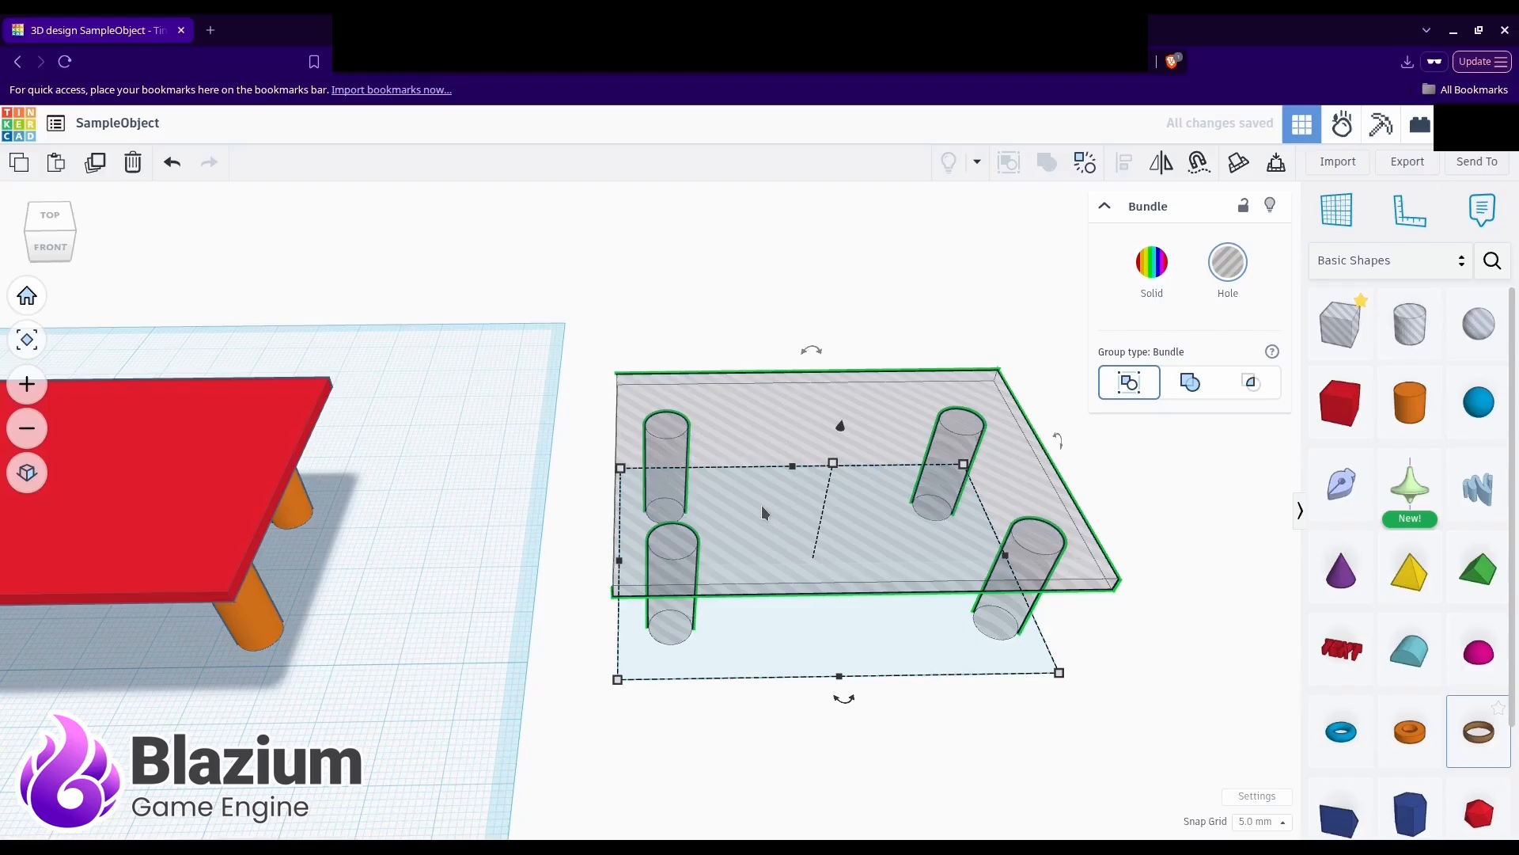
pyautogui.click(723, 701)
# Step: Shorten the long side of the original table's top to 40 mm
pyautogui.moveTo(529, 695); pyautogui.dragTo(996, 619, button='middle')
pyautogui.click(823, 477)
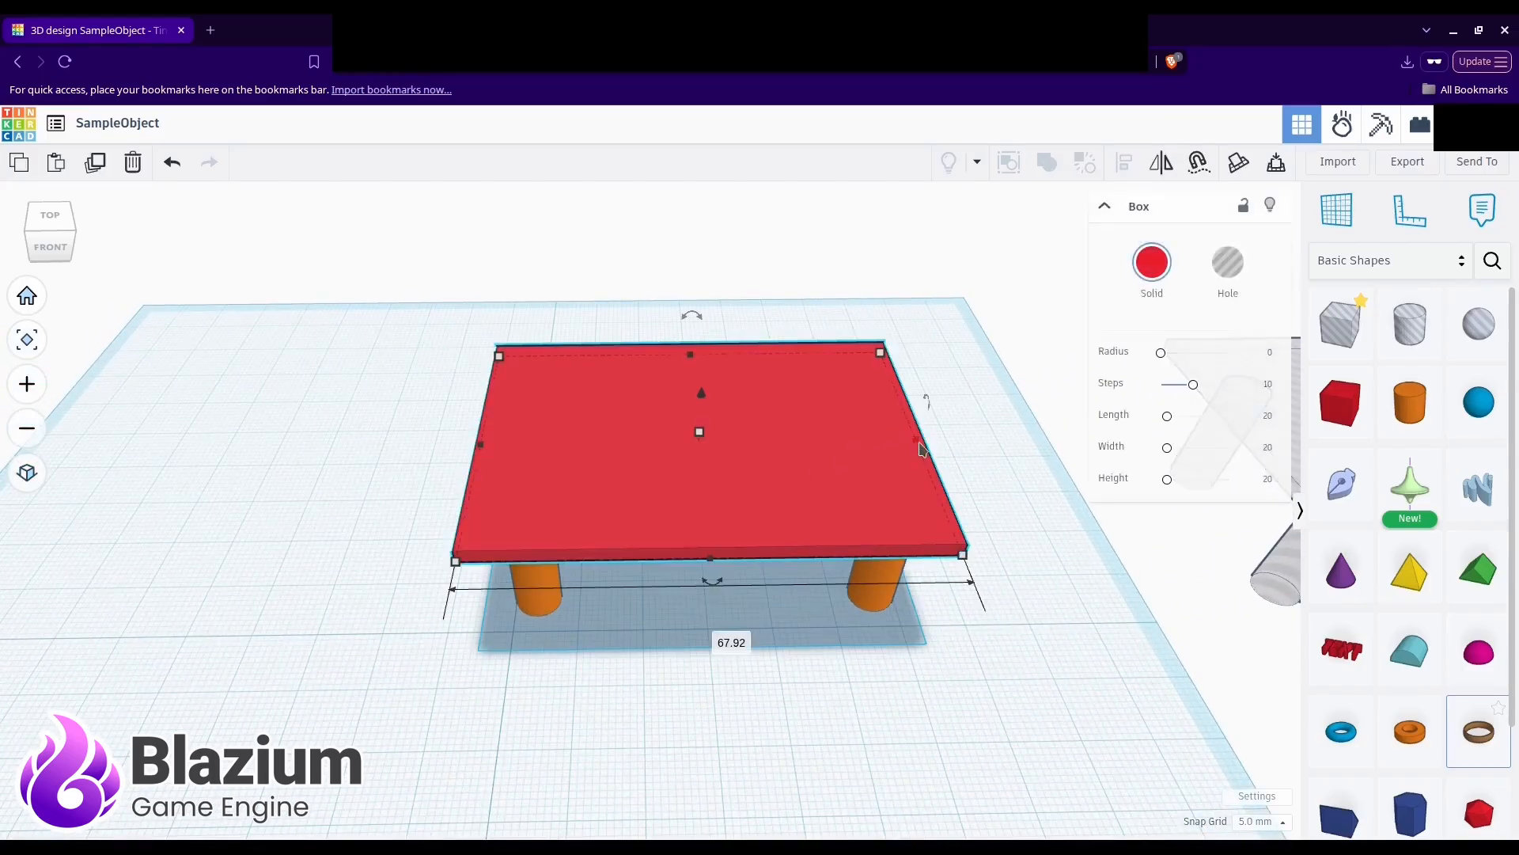
pyautogui.moveTo(915, 663); pyautogui.dragTo(861, 676, button='middle')
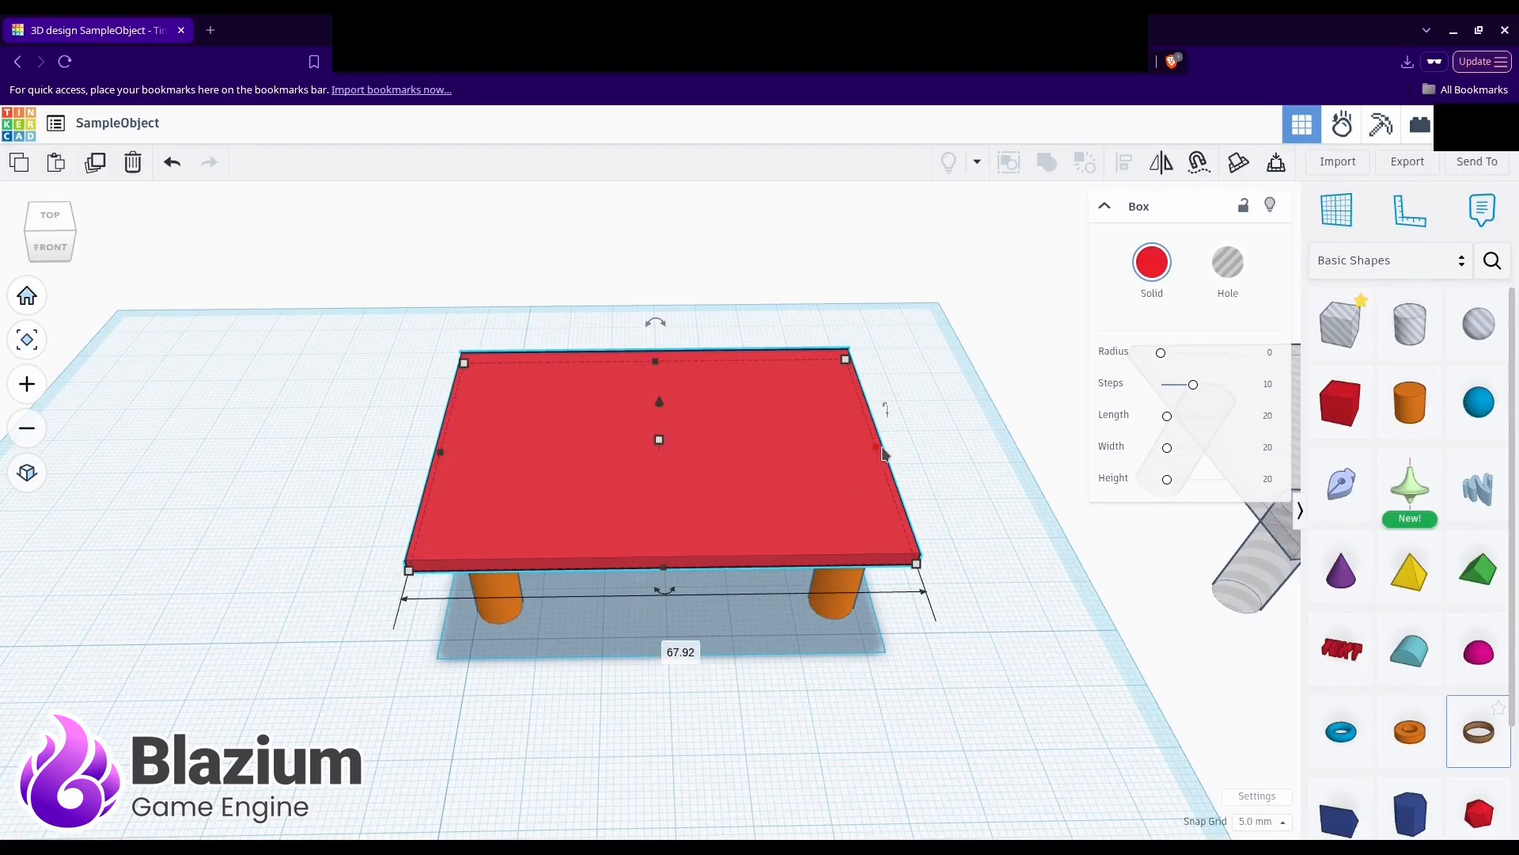
pyautogui.moveTo(879, 456); pyautogui.dragTo(696, 477)
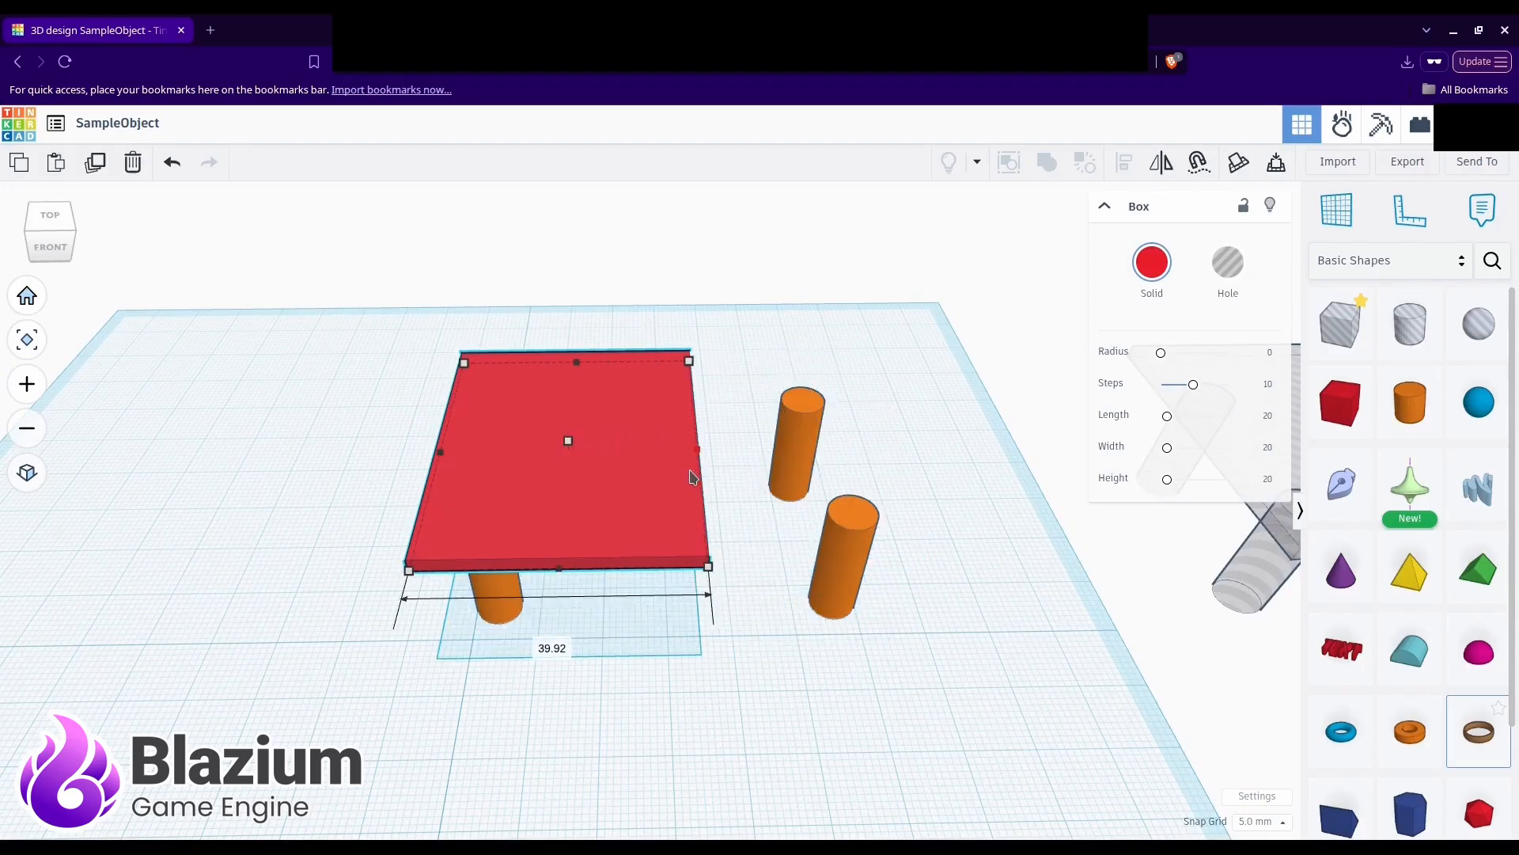
pyautogui.click(554, 648)
pyautogui.write('40')
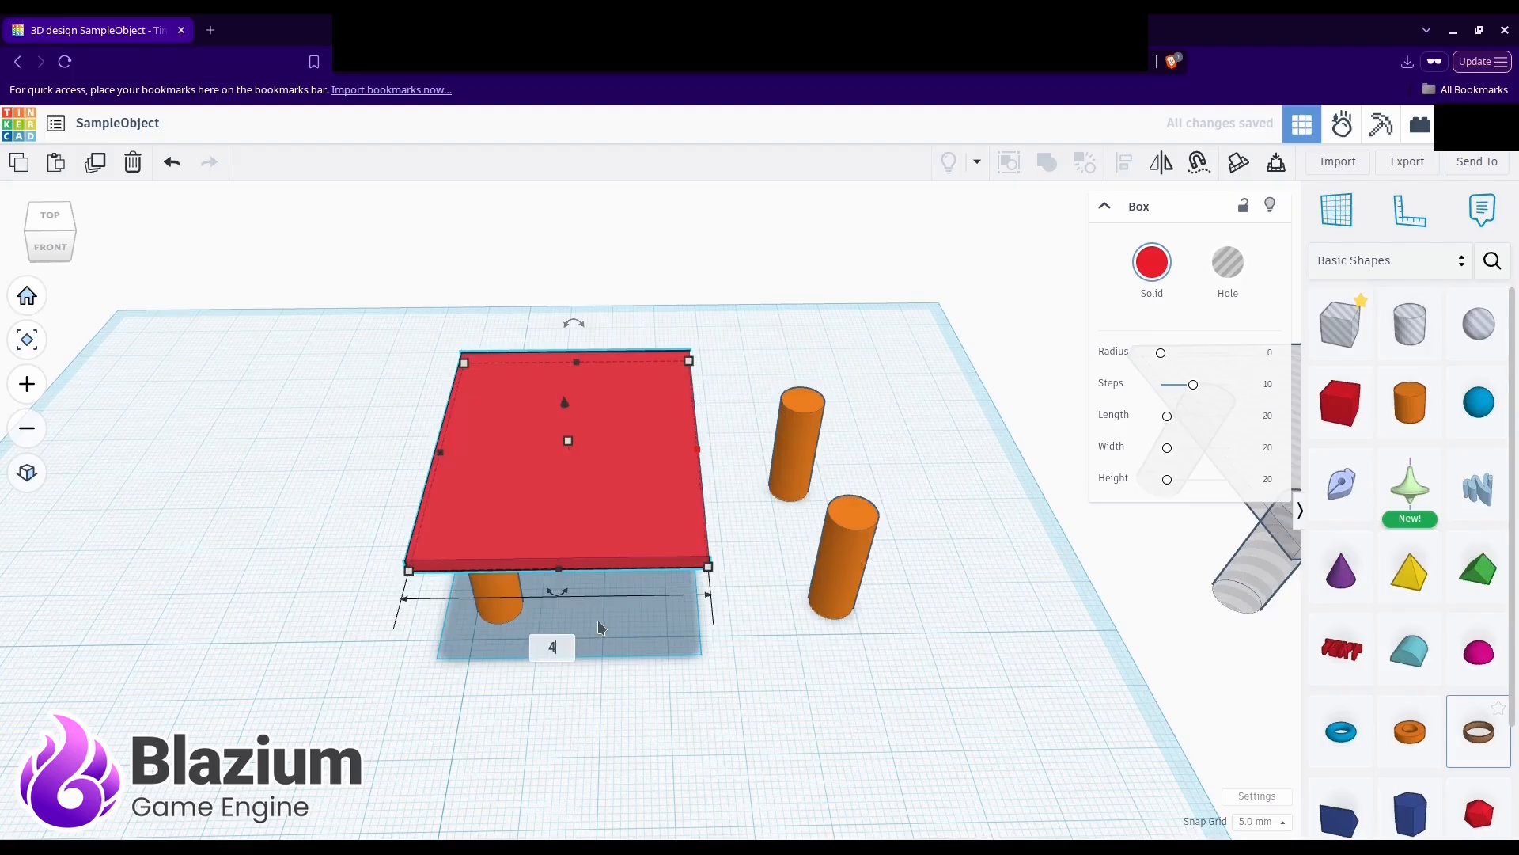
pyautogui.press('Return')
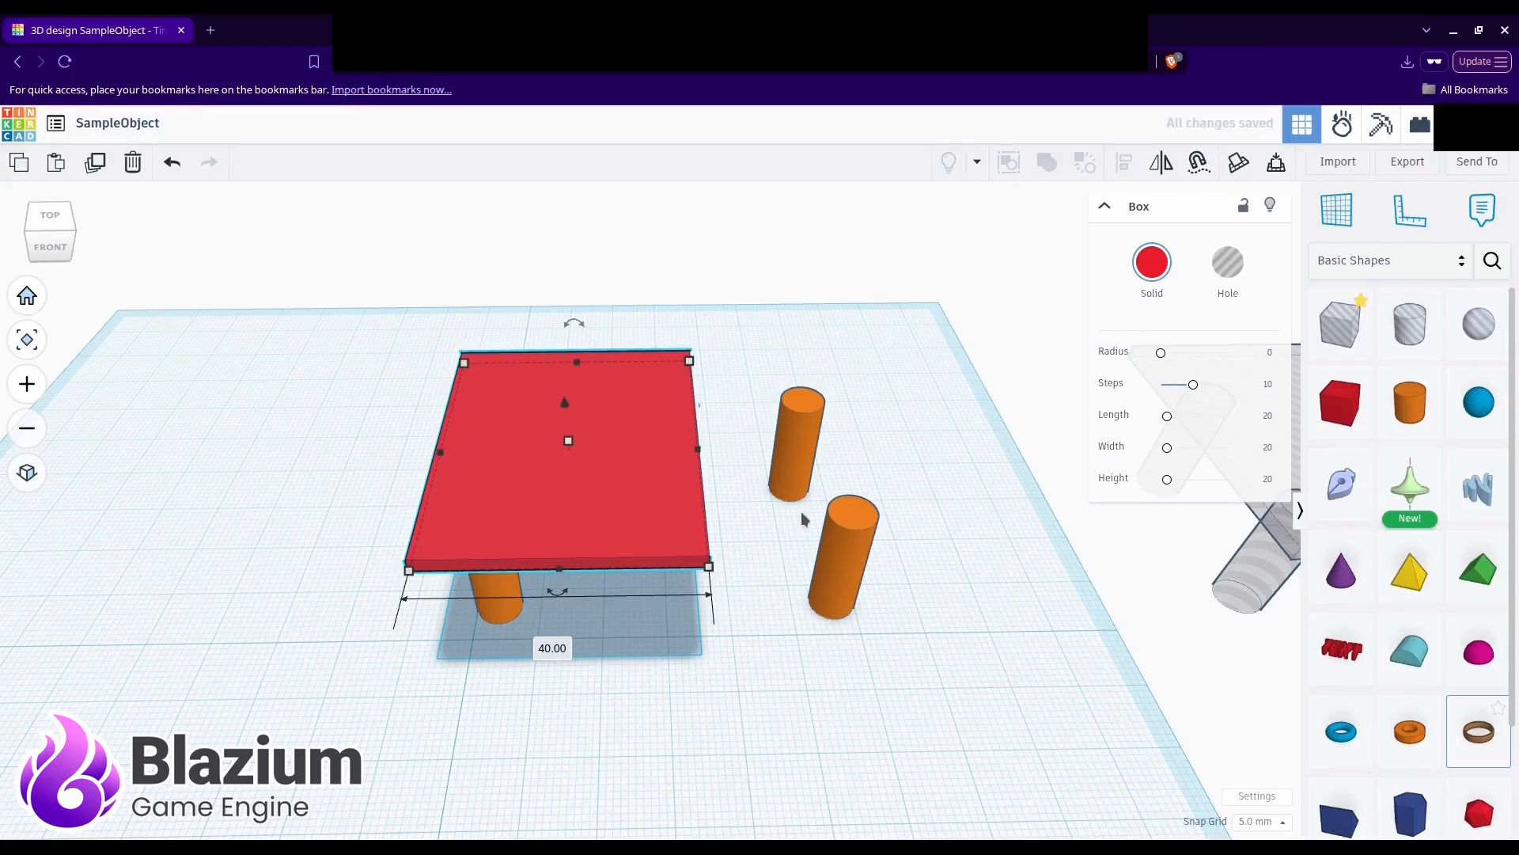
# Step: Move the two uncovered legs together inward until they stand under the shortened tabletop
pyautogui.click(853, 553)
pyautogui.keyDown('shift'); pyautogui.click(760, 499); pyautogui.keyUp('shift')
pyautogui.press('Left')
pyautogui.press('Left')
pyautogui.press('Left')
pyautogui.press('Left')
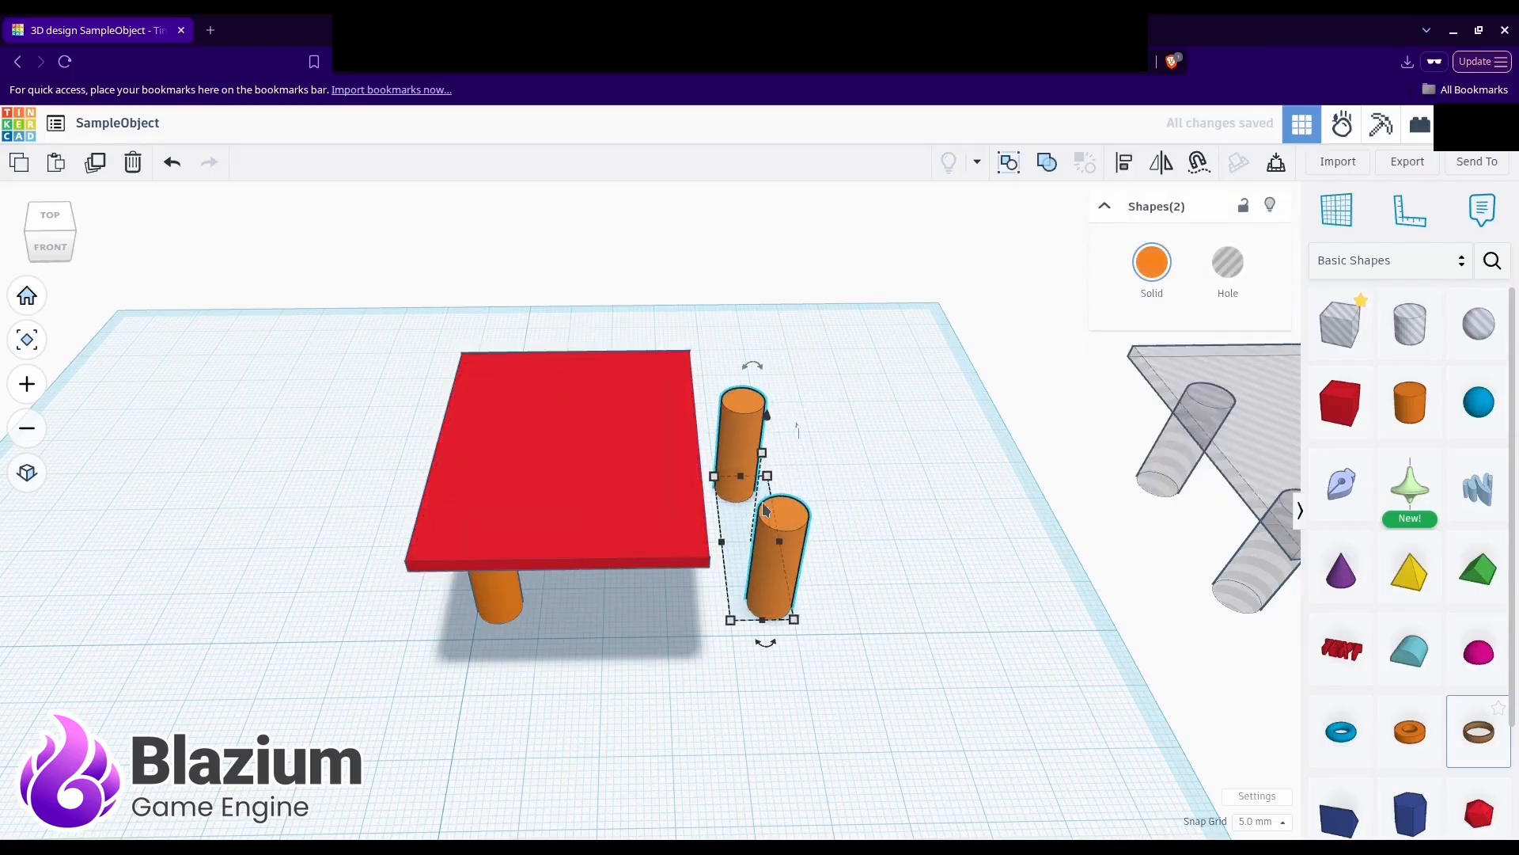
pyautogui.click(768, 567)
pyautogui.moveTo(768, 567); pyautogui.dragTo(617, 629, button='right')
# Step: Paste a copy of the shortened tabletop box next to the original one
pyautogui.click(596, 549)
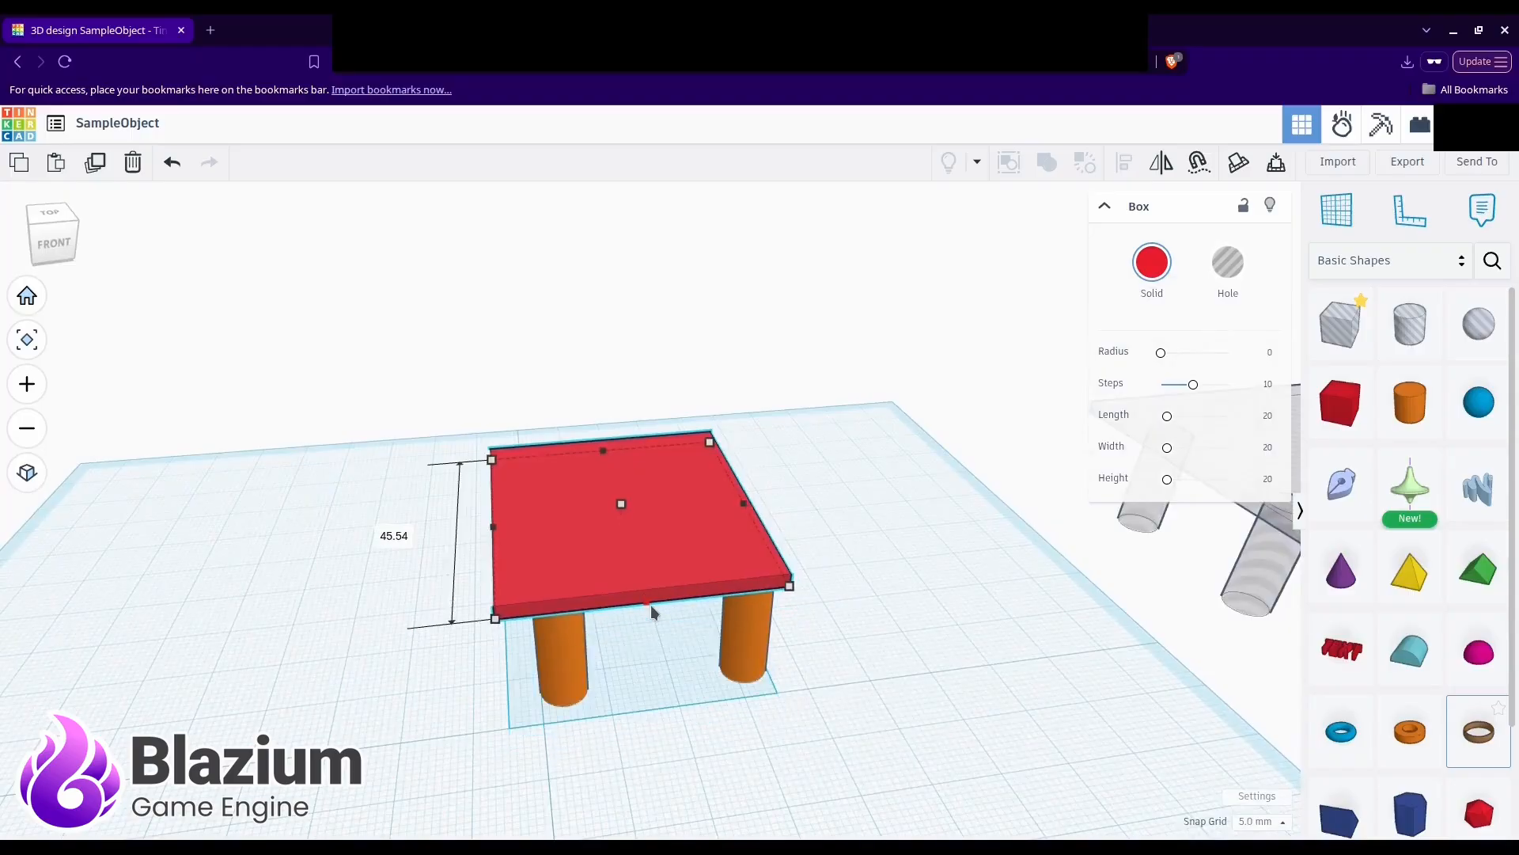
pyautogui.moveTo(447, 634); pyautogui.dragTo(865, 577, button='right')
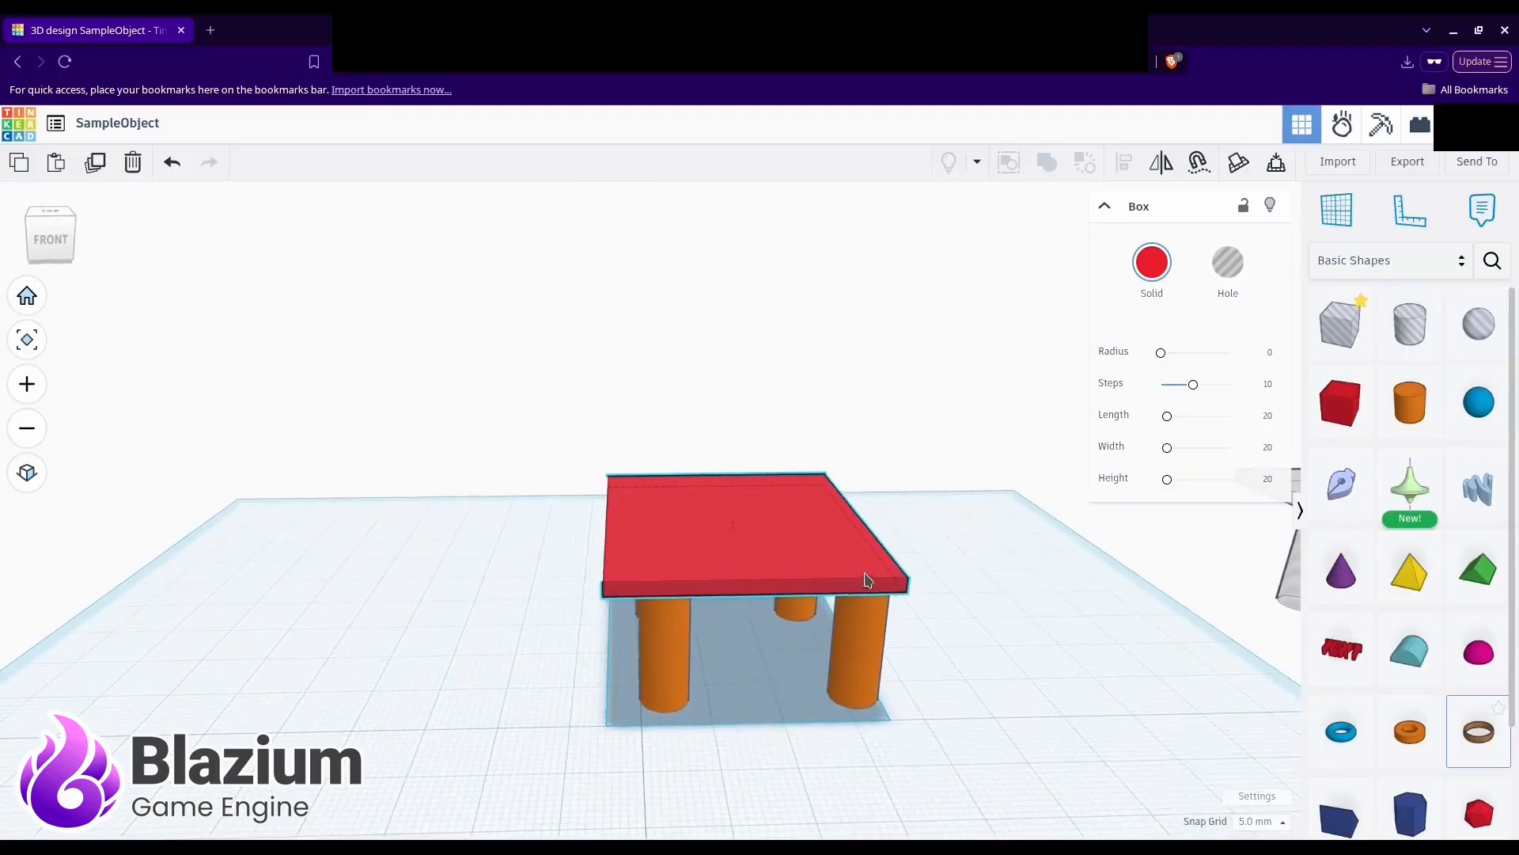
pyautogui.hotkey('ctrl', 'v')
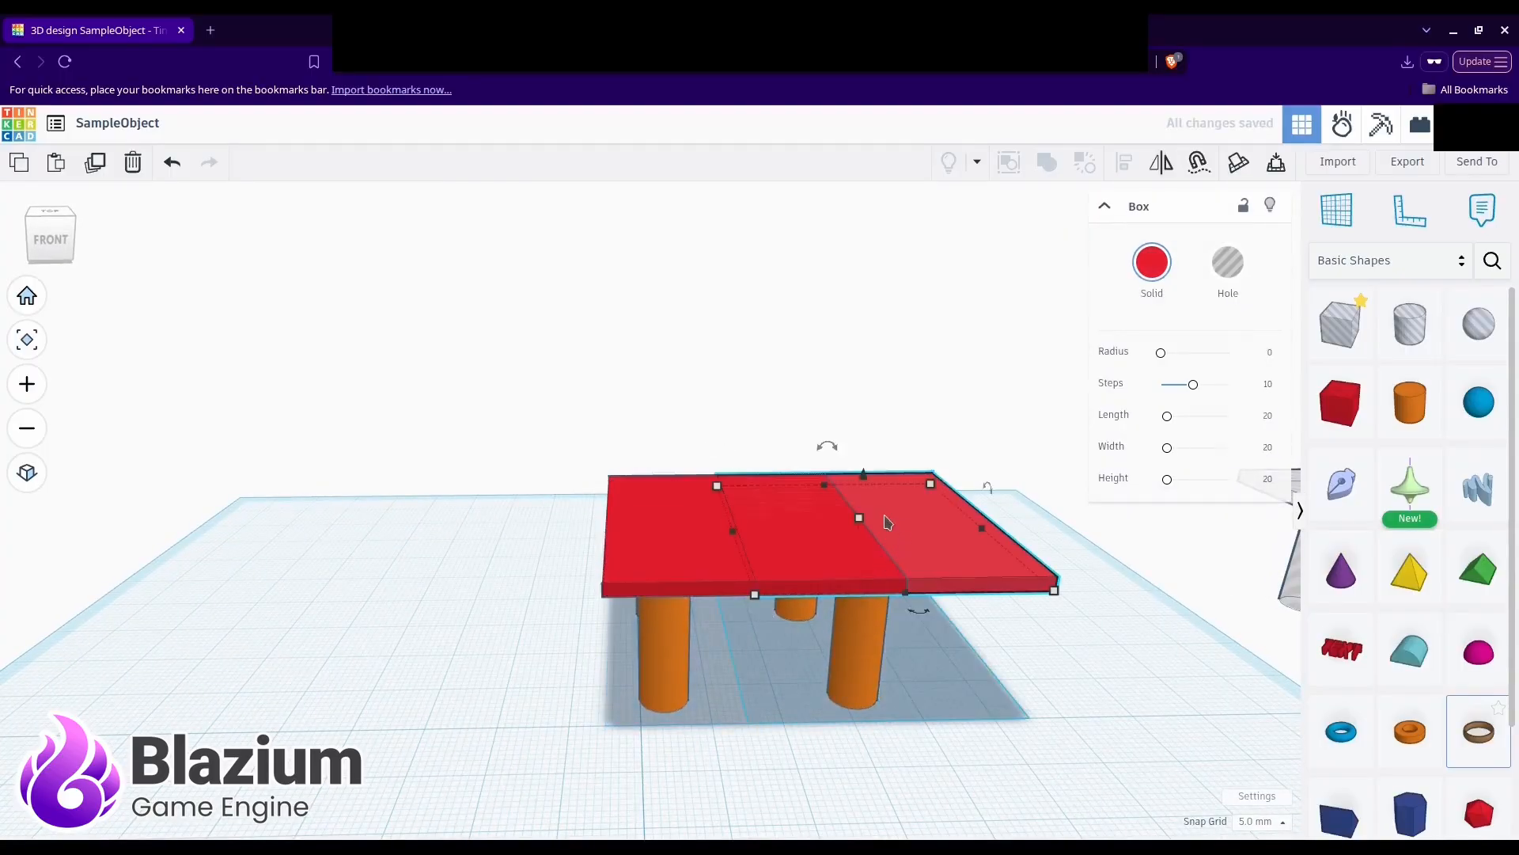
# Step: Try rotating the copied box 90° to stand upright, and undo the rotation
pyautogui.moveTo(851, 574); pyautogui.dragTo(583, 576, button='right')
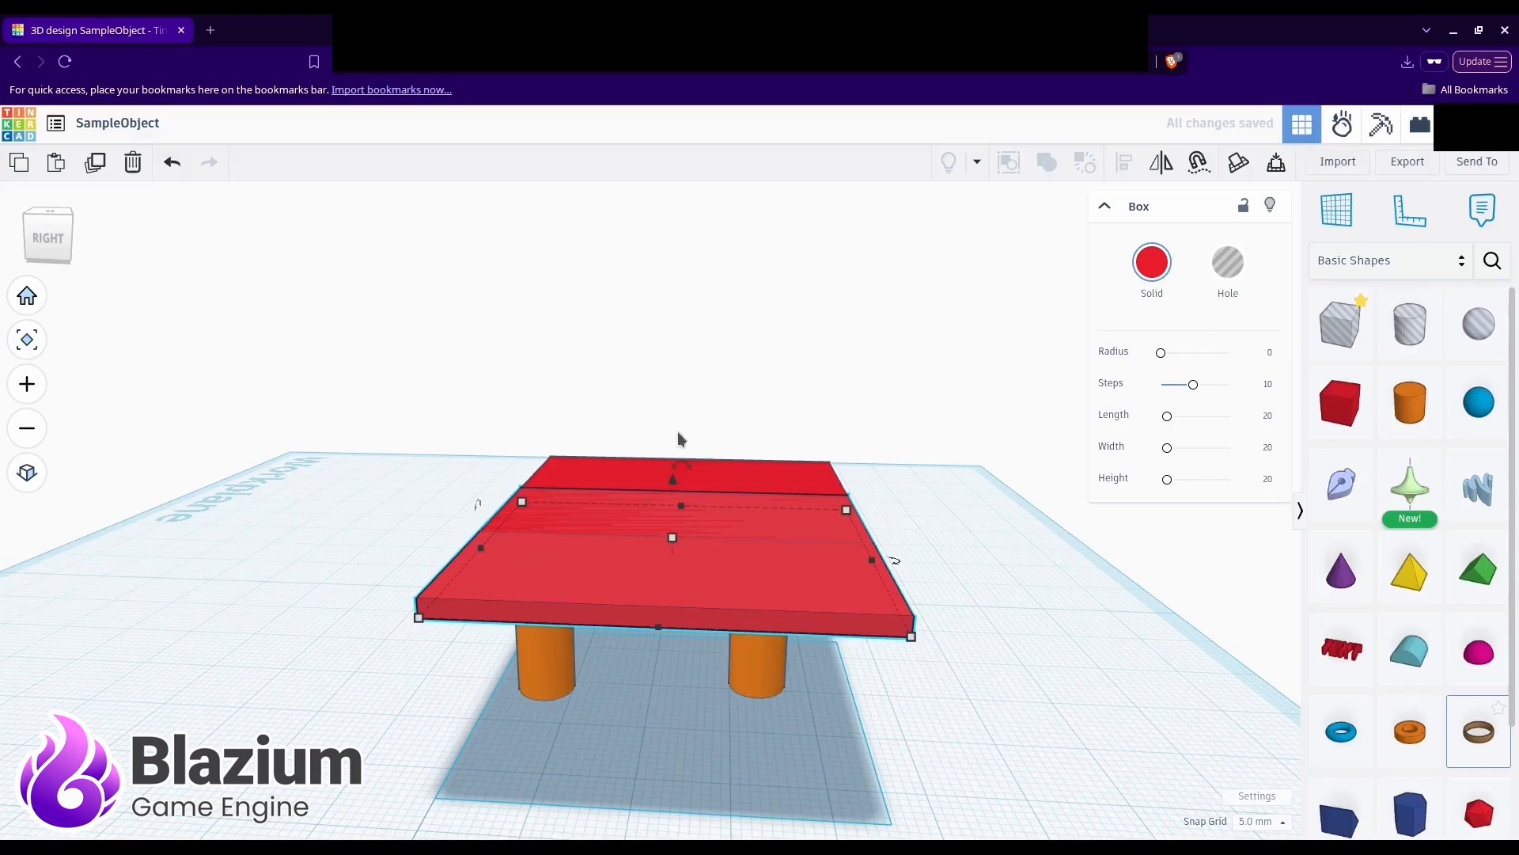
pyautogui.moveTo(888, 544); pyautogui.dragTo(885, 560, button='right')
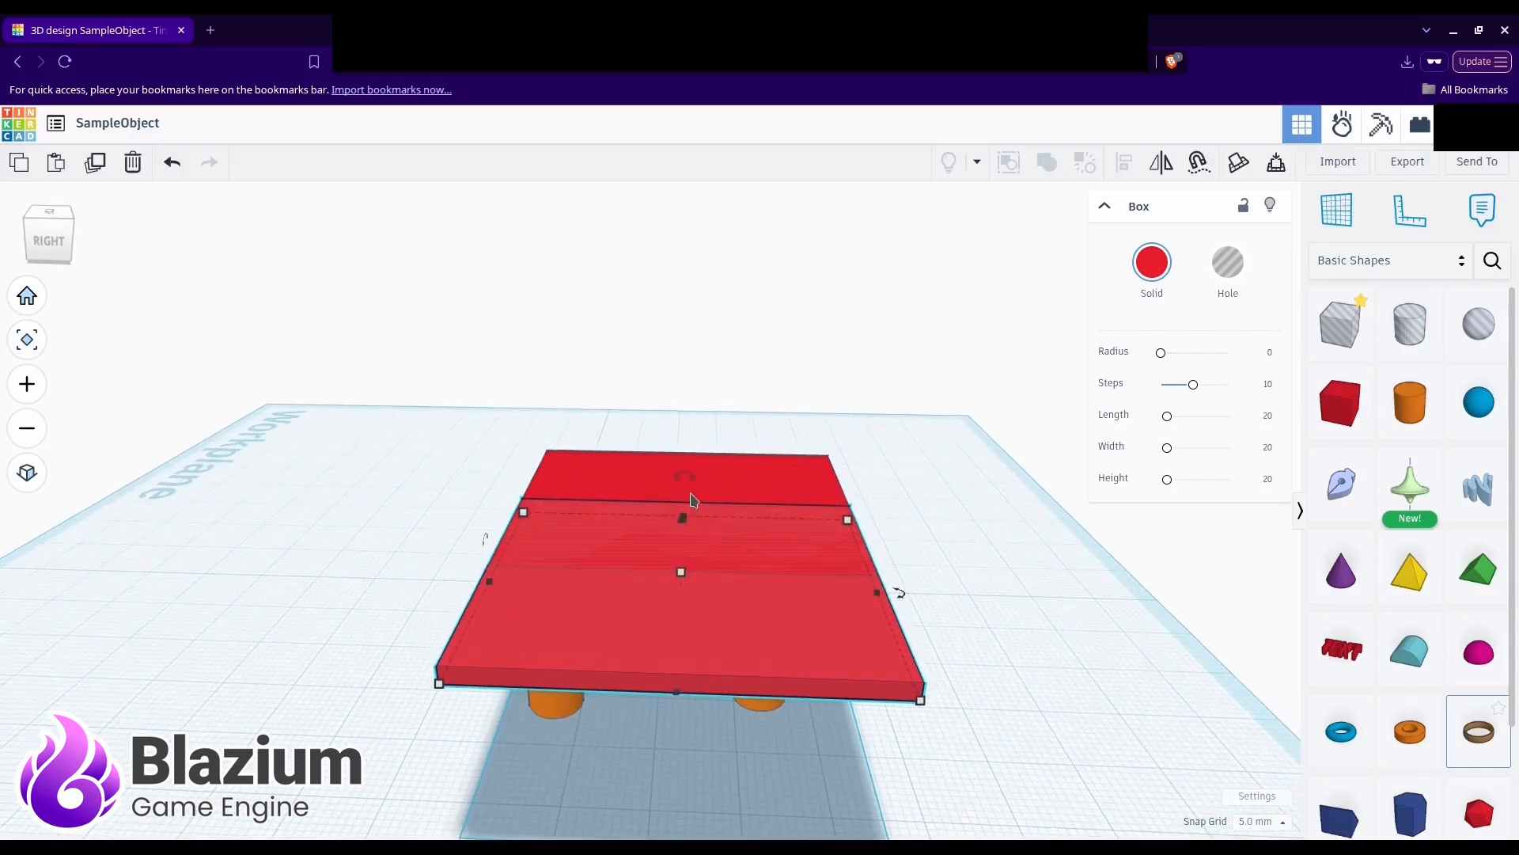
pyautogui.moveTo(900, 590); pyautogui.dragTo(841, 522)
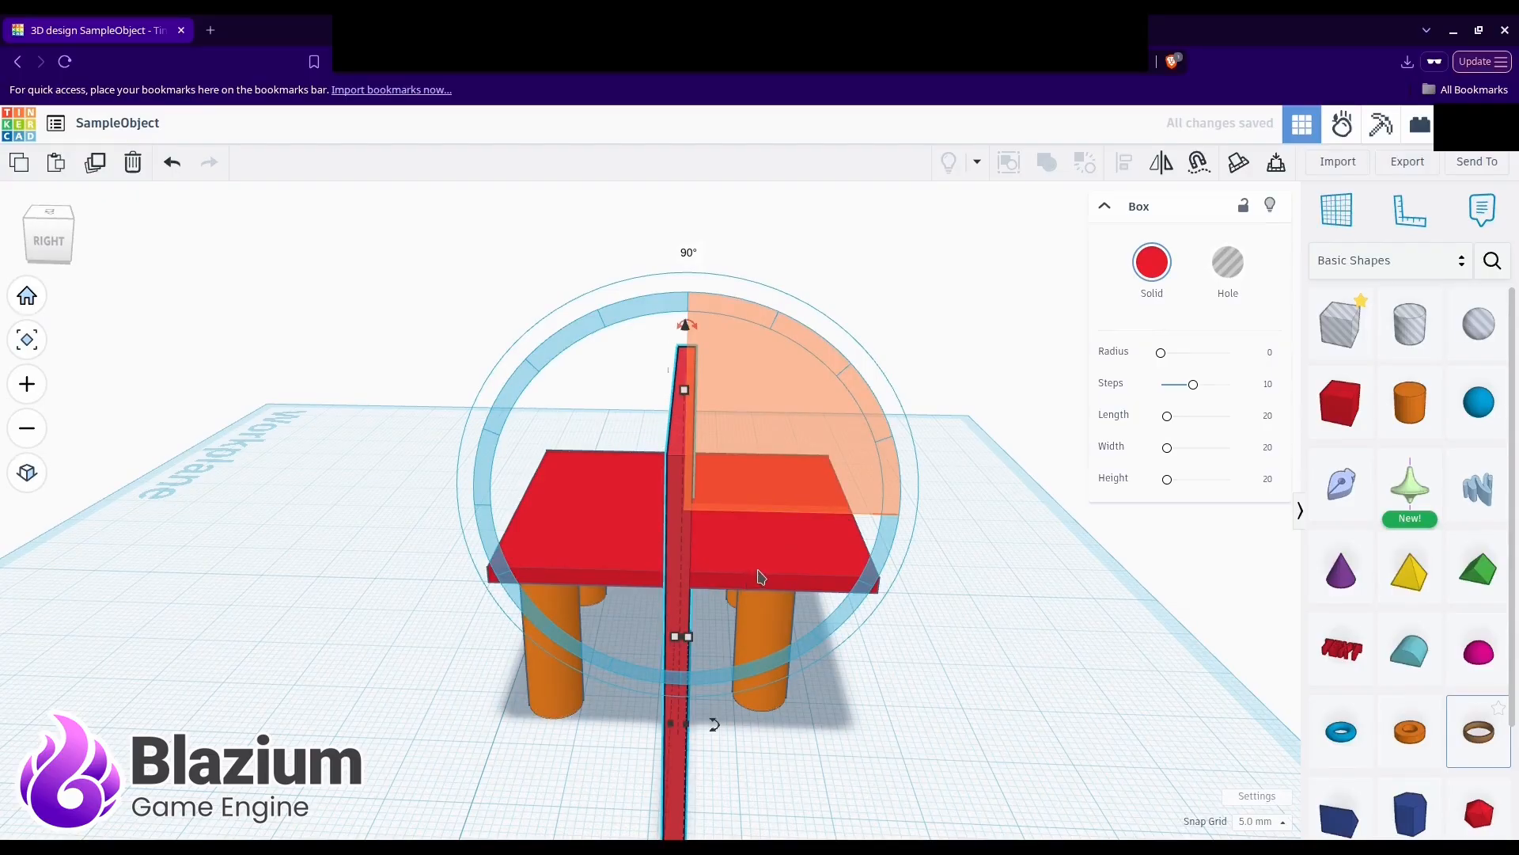
pyautogui.hotkey('ctrl', 'z')
pyautogui.moveTo(791, 581)
pyautogui.mouseDown(button='right')
pyautogui.moveTo(814, 559)
pyautogui.moveTo(783, 590)
pyautogui.mouseUp(button='right')
pyautogui.click(321, 663)
# Step: Rotate the copied box 90° so it stands upright and raise it by about 25 mm
pyautogui.click(620, 594)
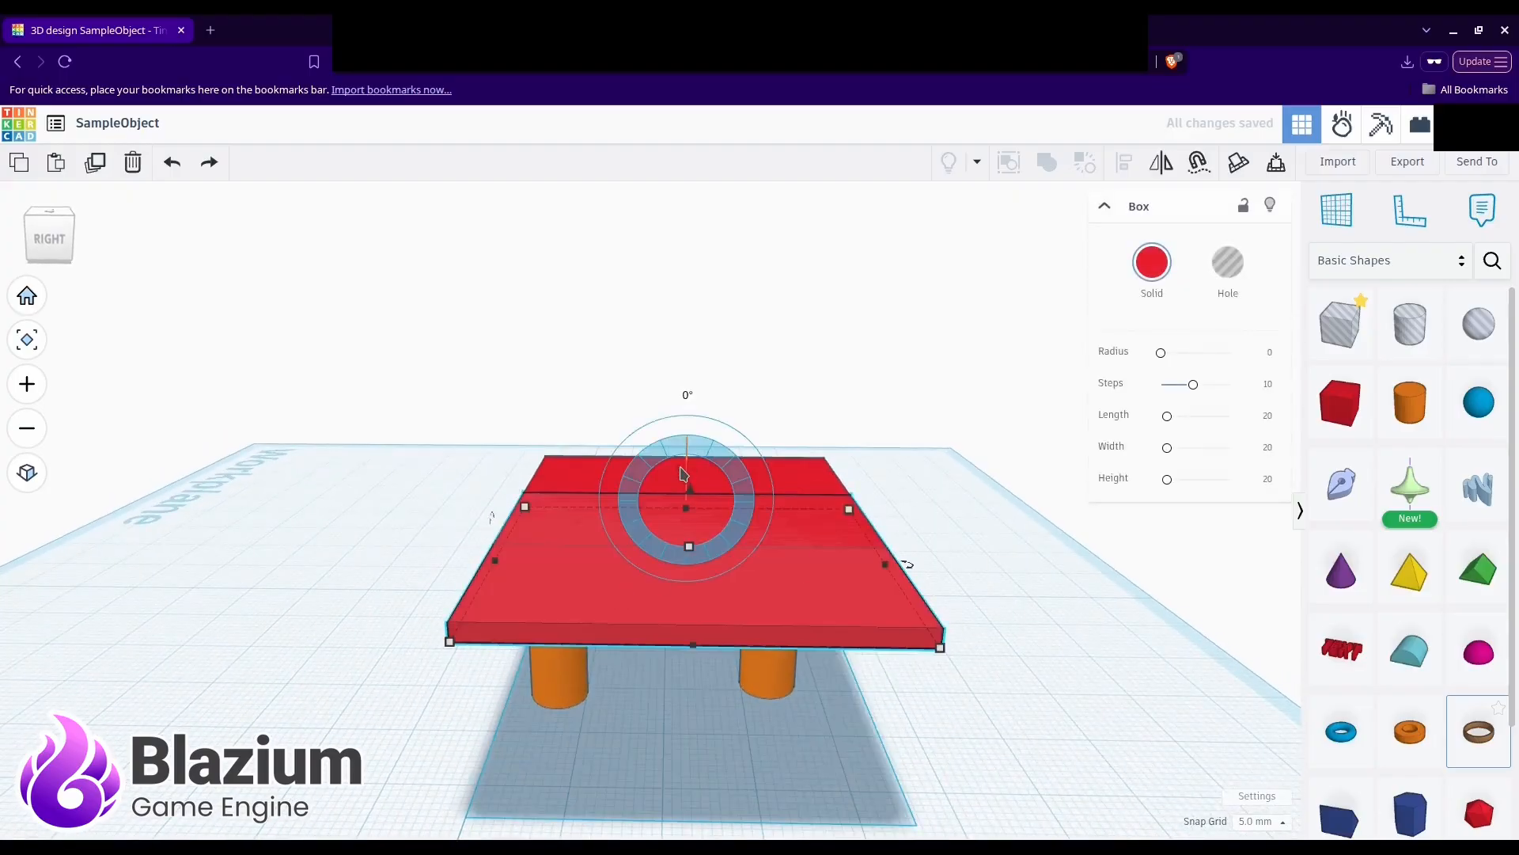
pyautogui.moveTo(701, 488); pyautogui.dragTo(653, 511)
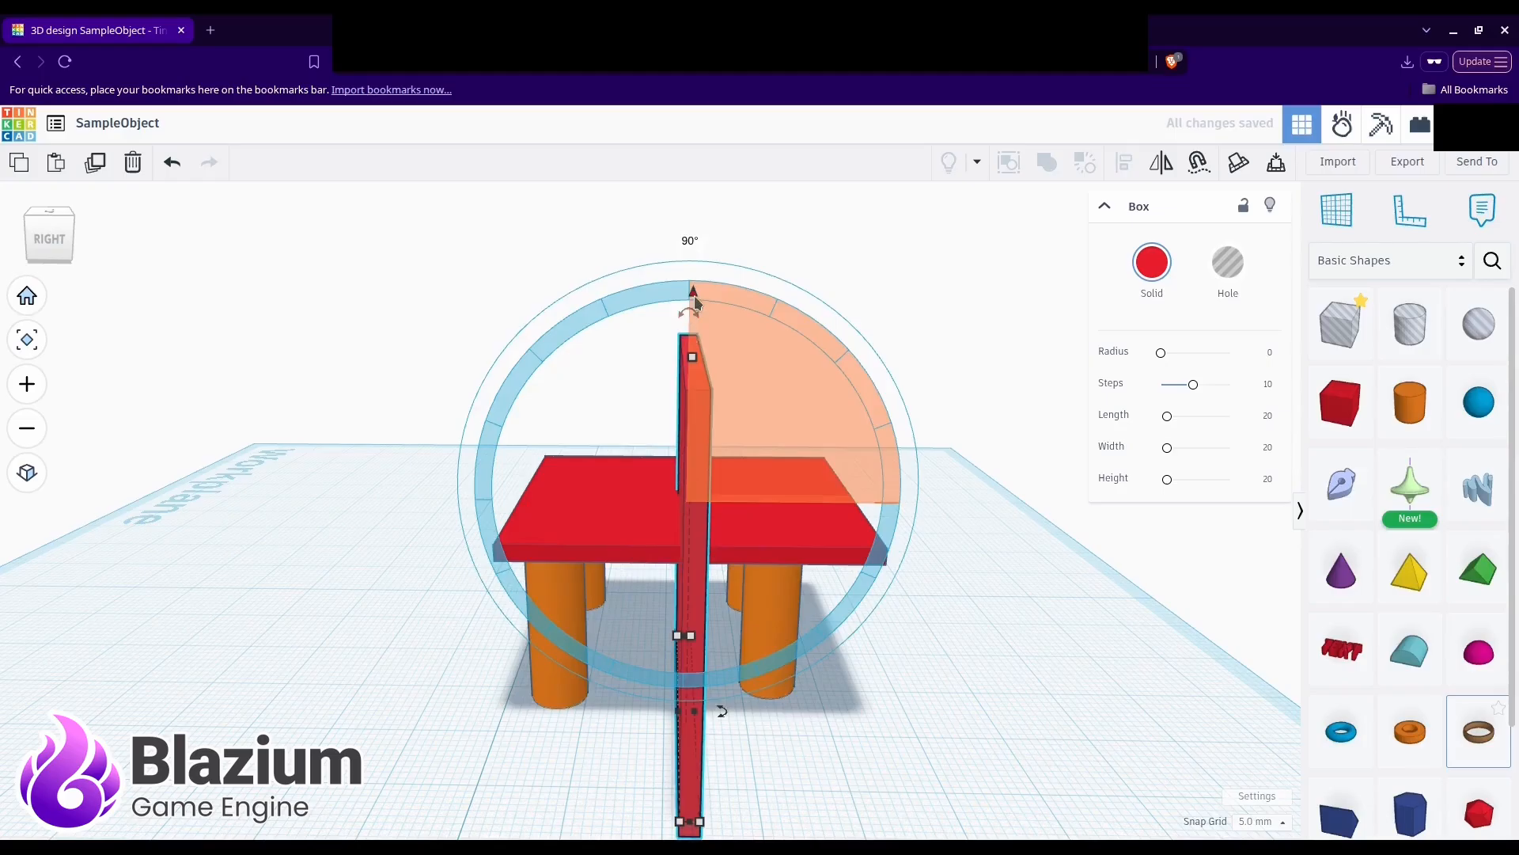
pyautogui.moveTo(695, 296); pyautogui.dragTo(697, 150)
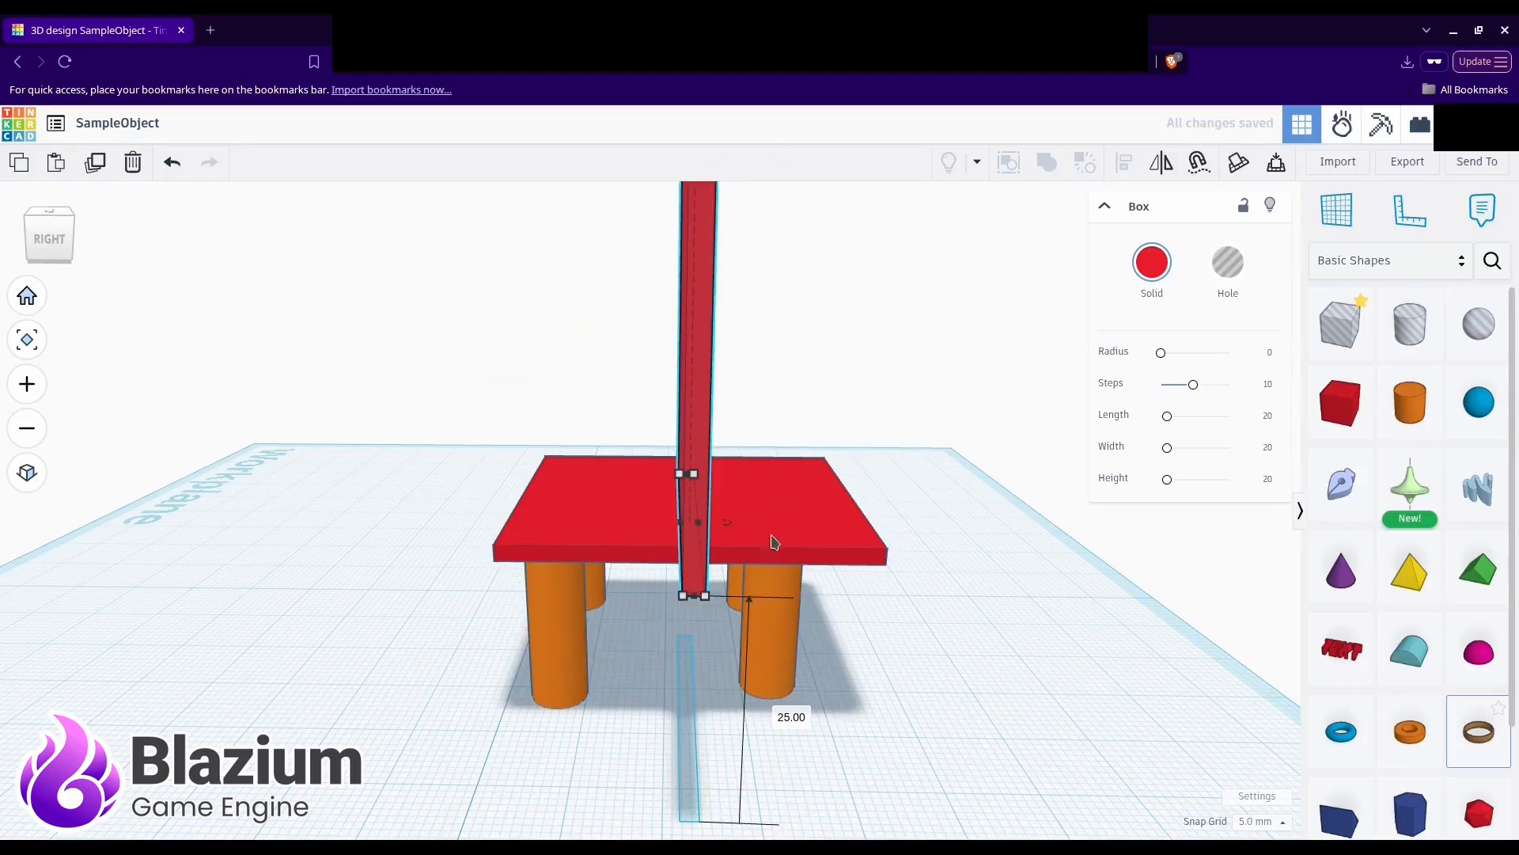
# Step: Set the snap grid to 1.0 mm and shift the upright panel to the rear edge of the seat
pyautogui.moveTo(752, 590); pyautogui.dragTo(945, 582, button='right')
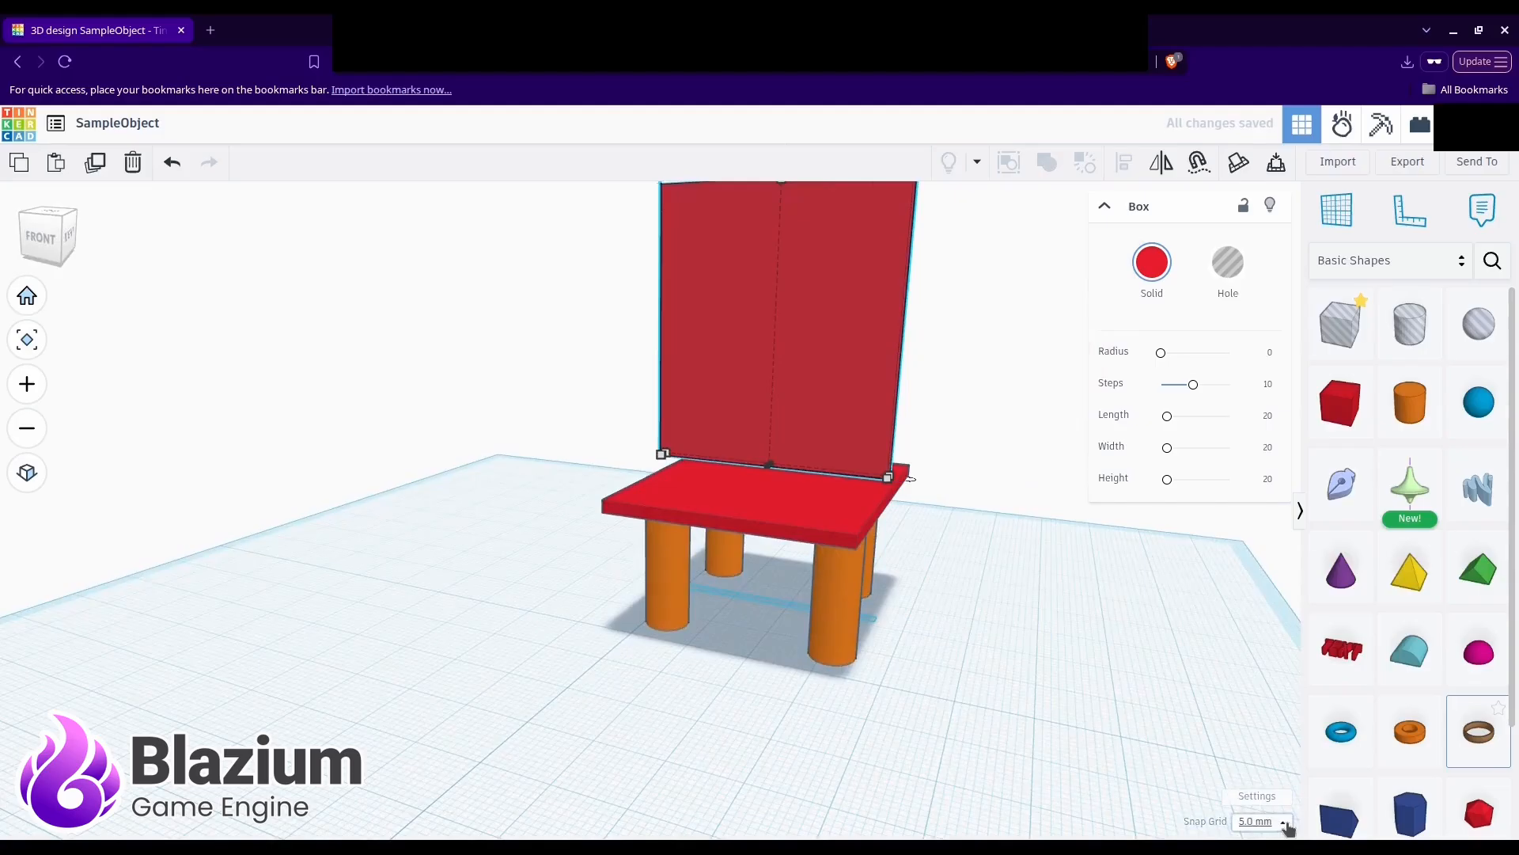
pyautogui.click(1262, 821)
pyautogui.click(1258, 755)
pyautogui.moveTo(1148, 637); pyautogui.dragTo(910, 696, button='middle')
pyautogui.moveTo(1052, 599); pyautogui.dragTo(722, 704, button='right')
pyautogui.press('Right')
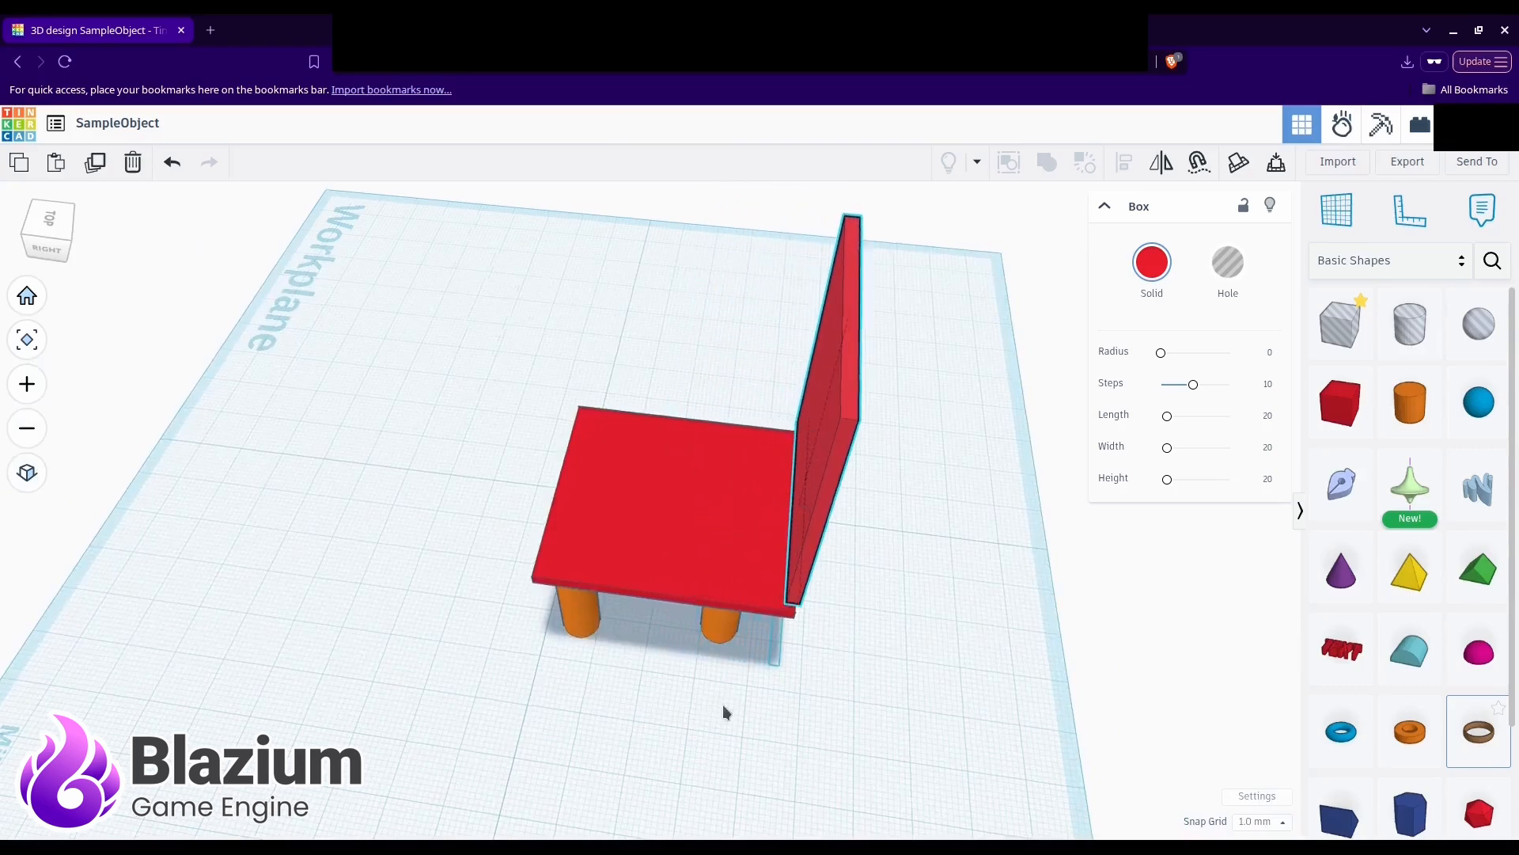
# Step: Lower the upright panel to 20 mm above the workplane, level with the seat
pyautogui.moveTo(723, 705); pyautogui.dragTo(819, 629, button='right')
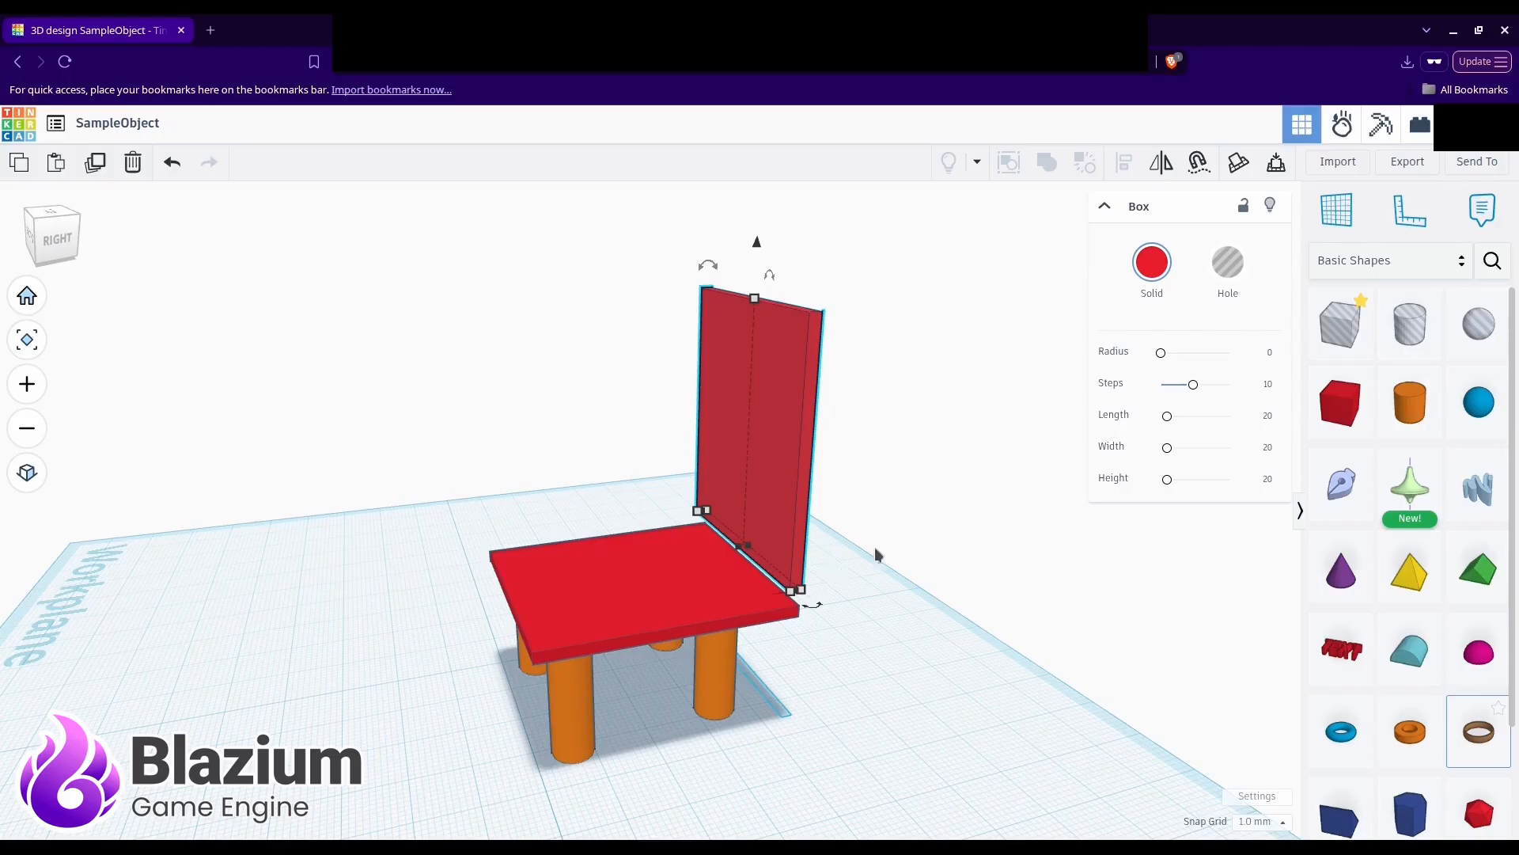
pyautogui.moveTo(875, 549); pyautogui.dragTo(694, 267, button='right')
pyautogui.moveTo(682, 268)
pyautogui.mouseDown()
pyautogui.moveTo(680, 313)
pyautogui.moveTo(684, 295)
pyautogui.mouseUp()
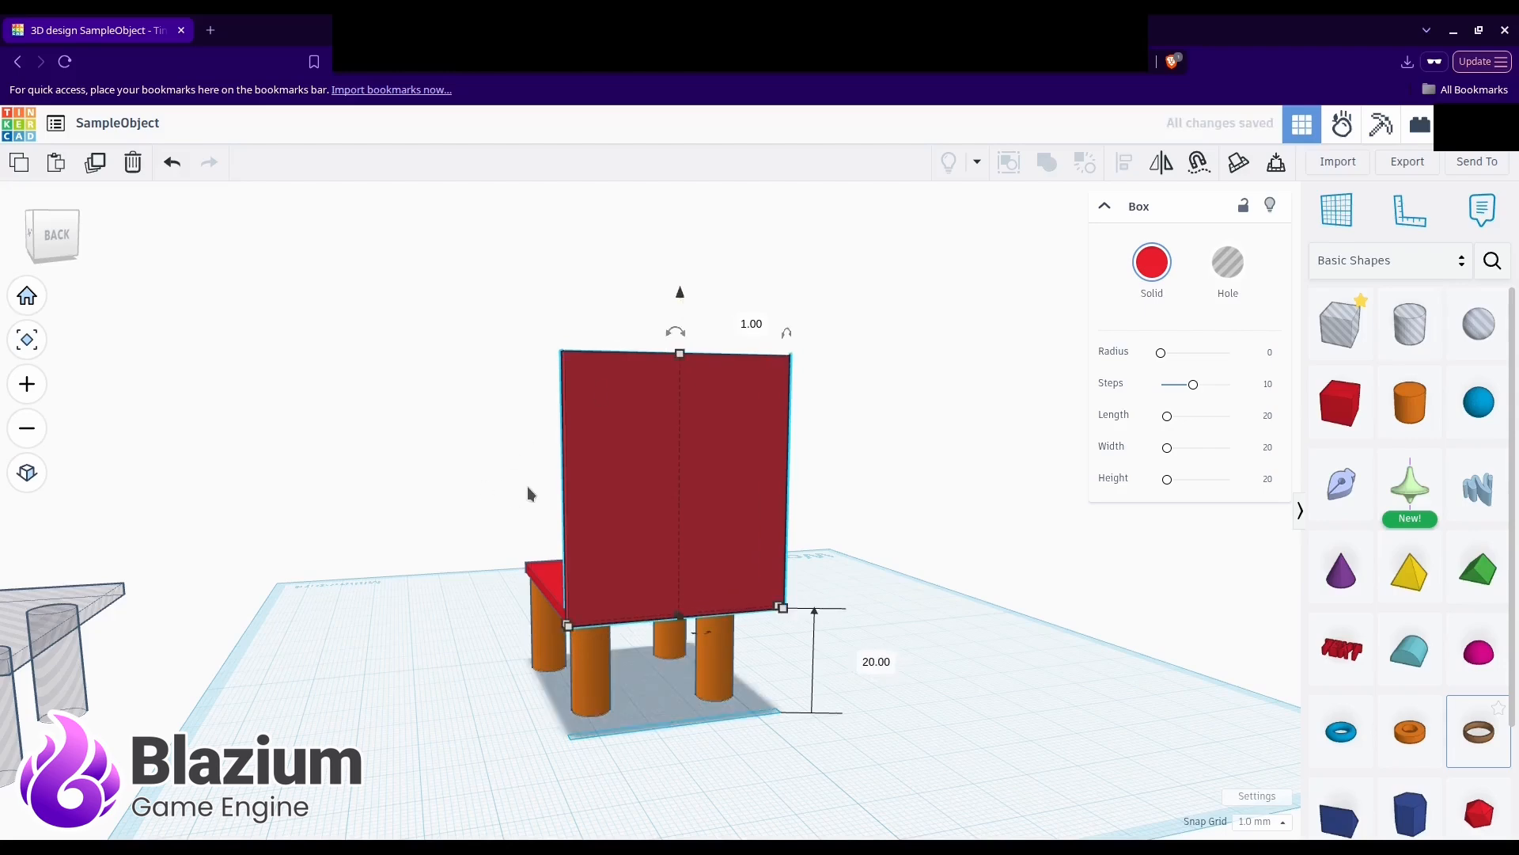
# Step: Shorten the seat from its front edge to a depth of 32 mm
pyautogui.moveTo(390, 631); pyautogui.dragTo(1149, 647, button='right')
pyautogui.click(681, 693)
pyautogui.click(608, 685)
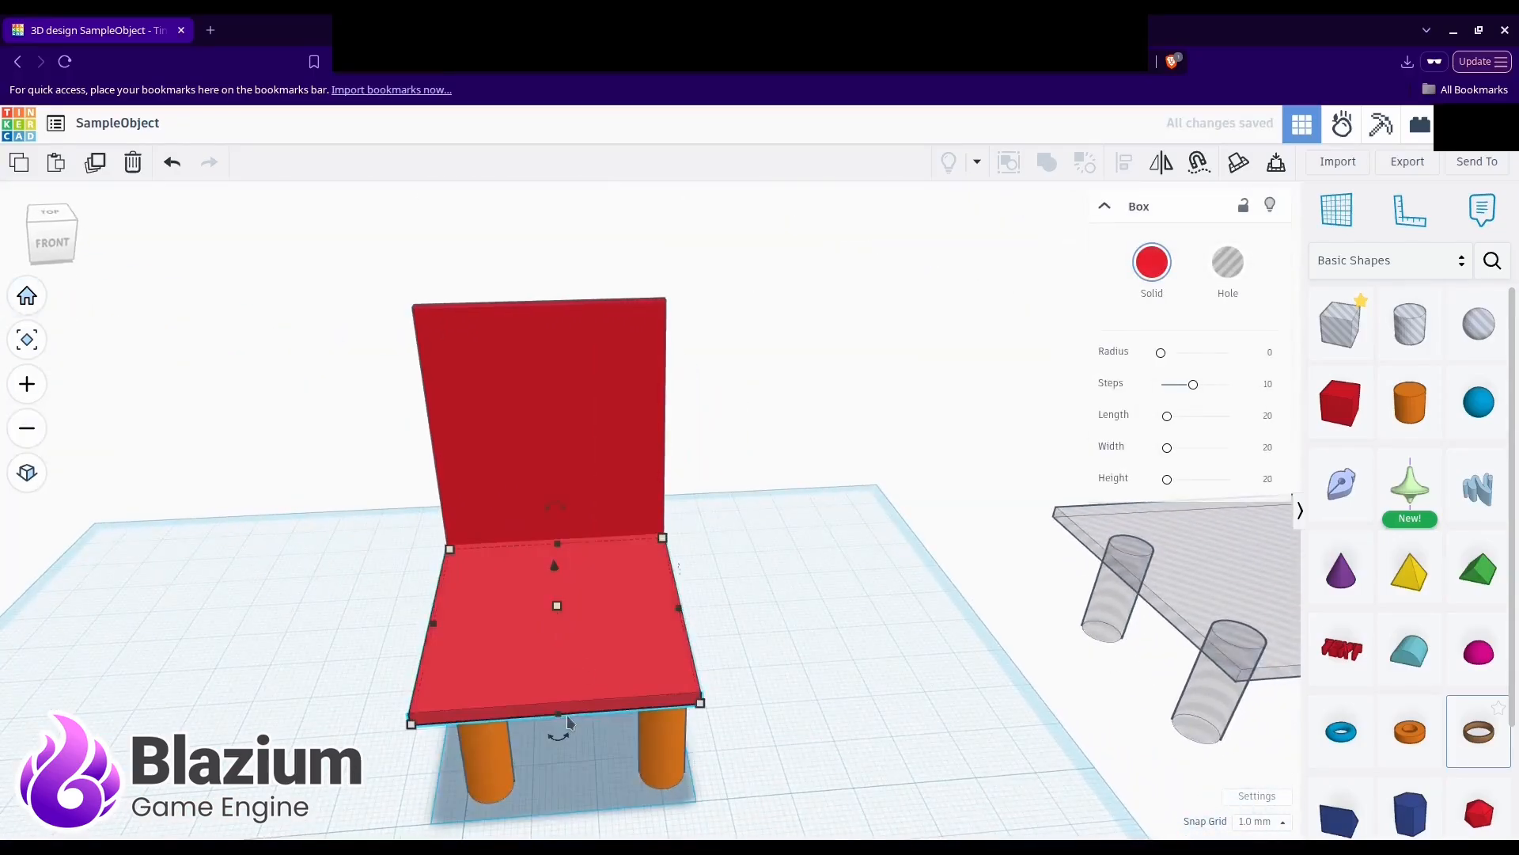
pyautogui.moveTo(567, 717); pyautogui.dragTo(557, 646)
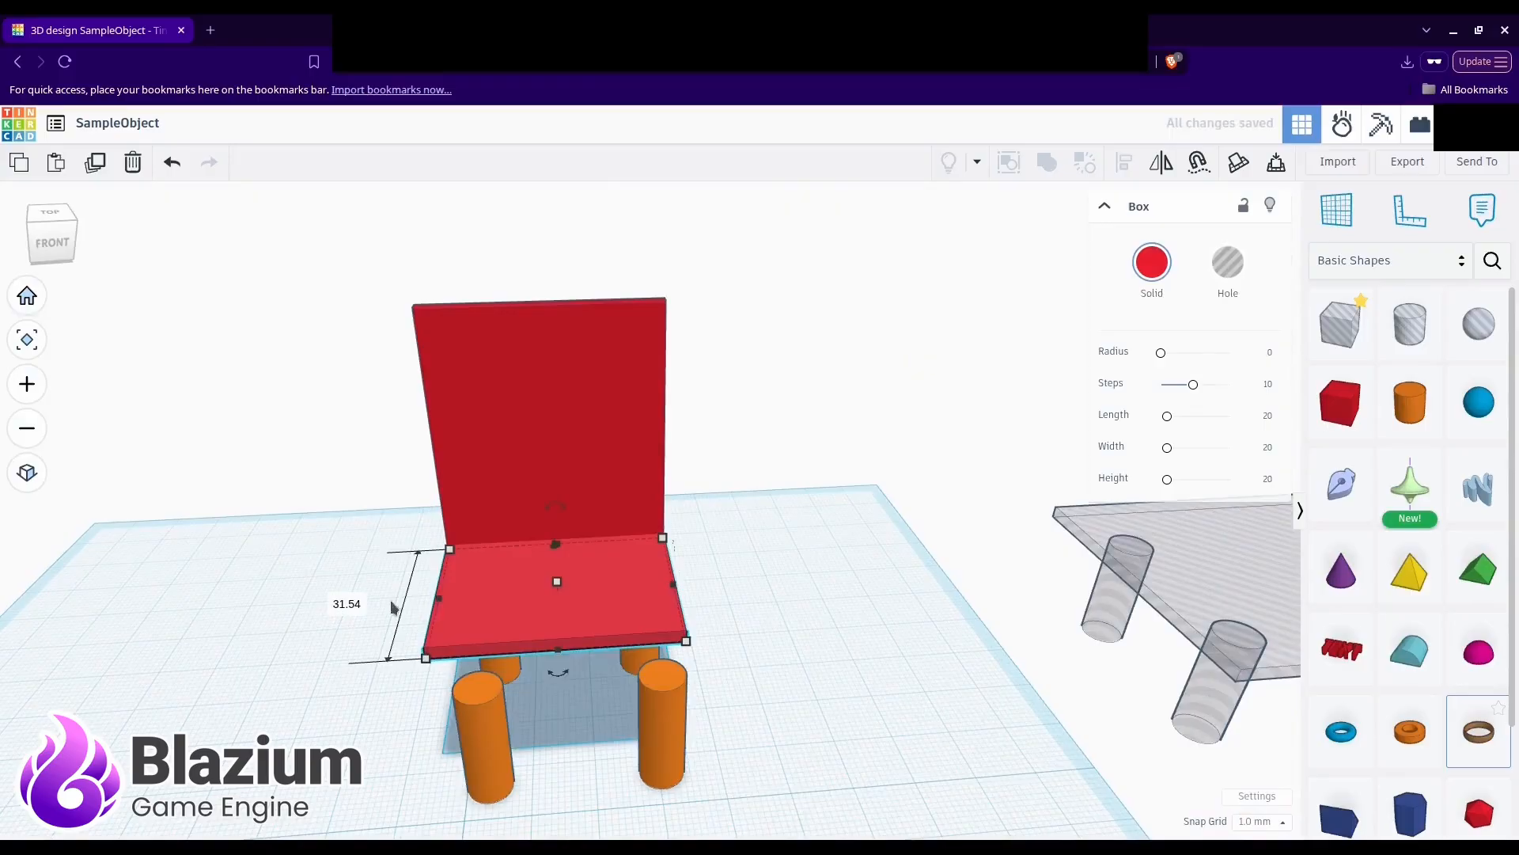
pyautogui.click(358, 603)
pyautogui.write('20')
pyautogui.press('Return')
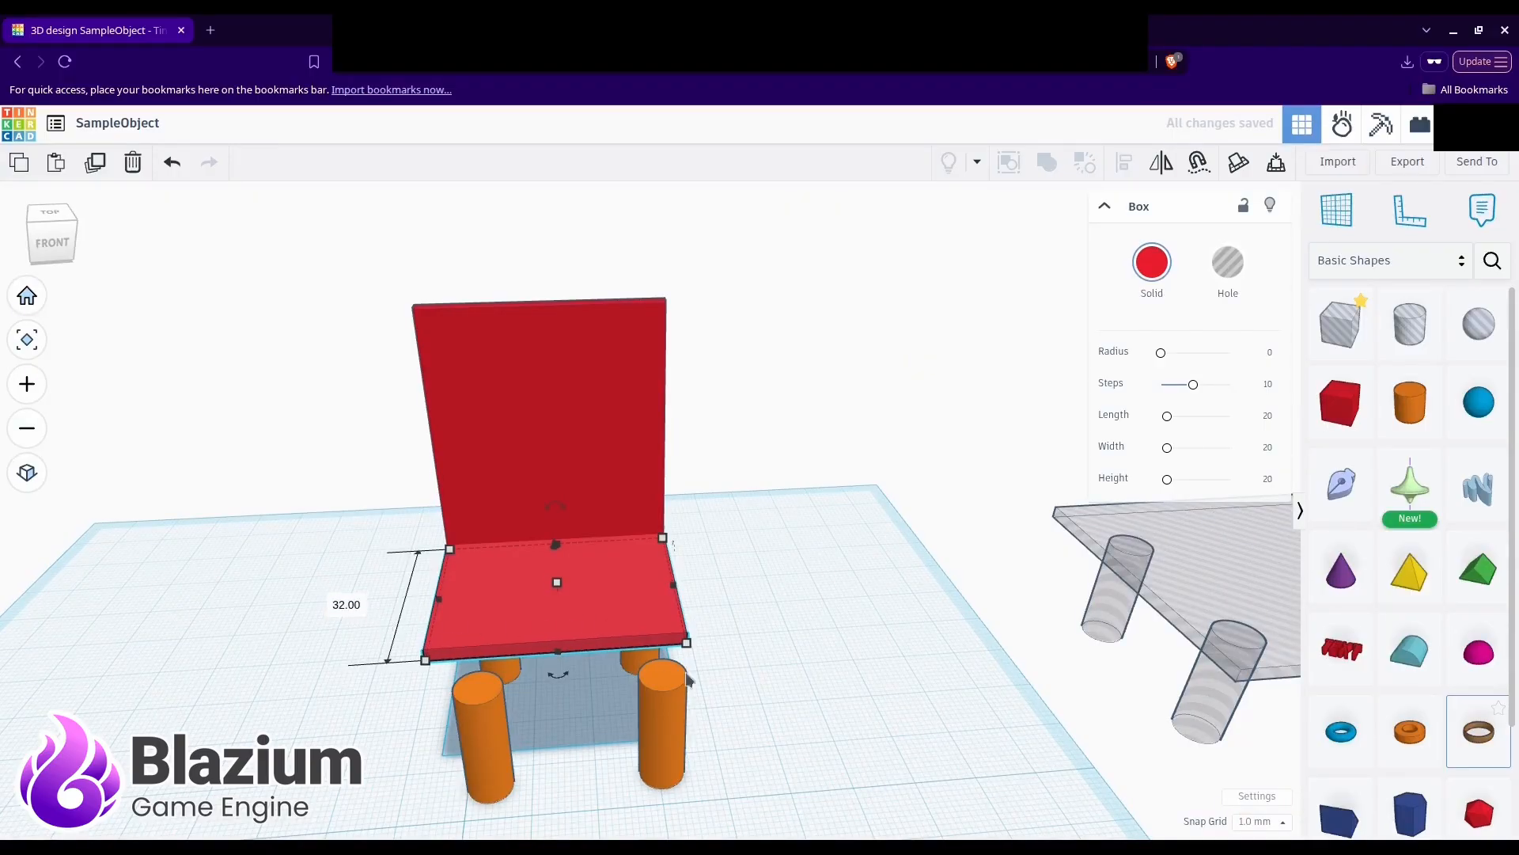
# Step: Narrow the seat to a width of 32 mm, keeping its left edge in place
pyautogui.click(667, 732)
pyautogui.click(649, 592)
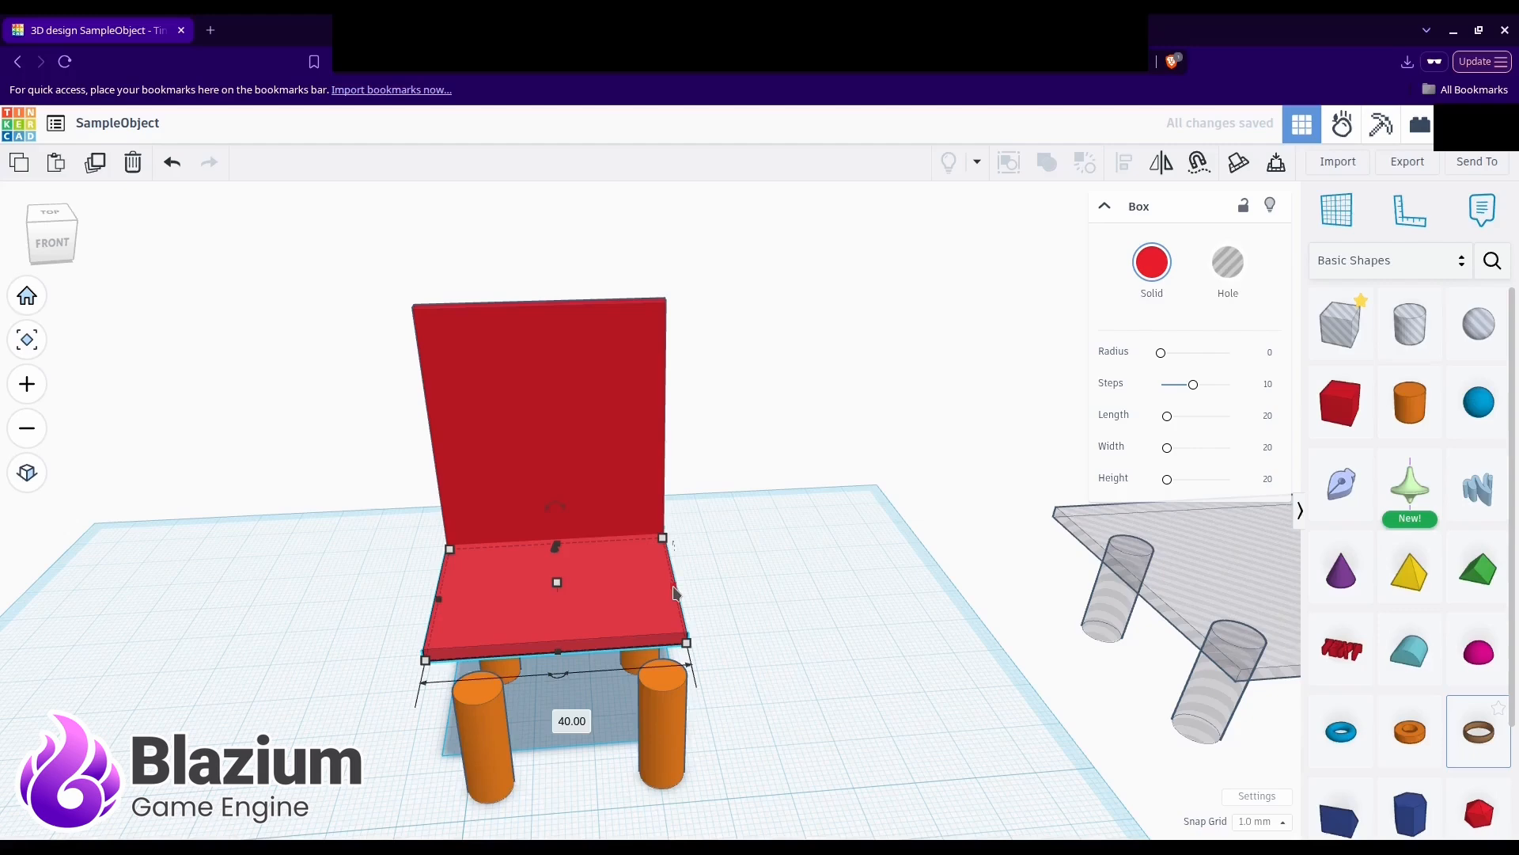
pyautogui.moveTo(645, 595); pyautogui.dragTo(623, 594)
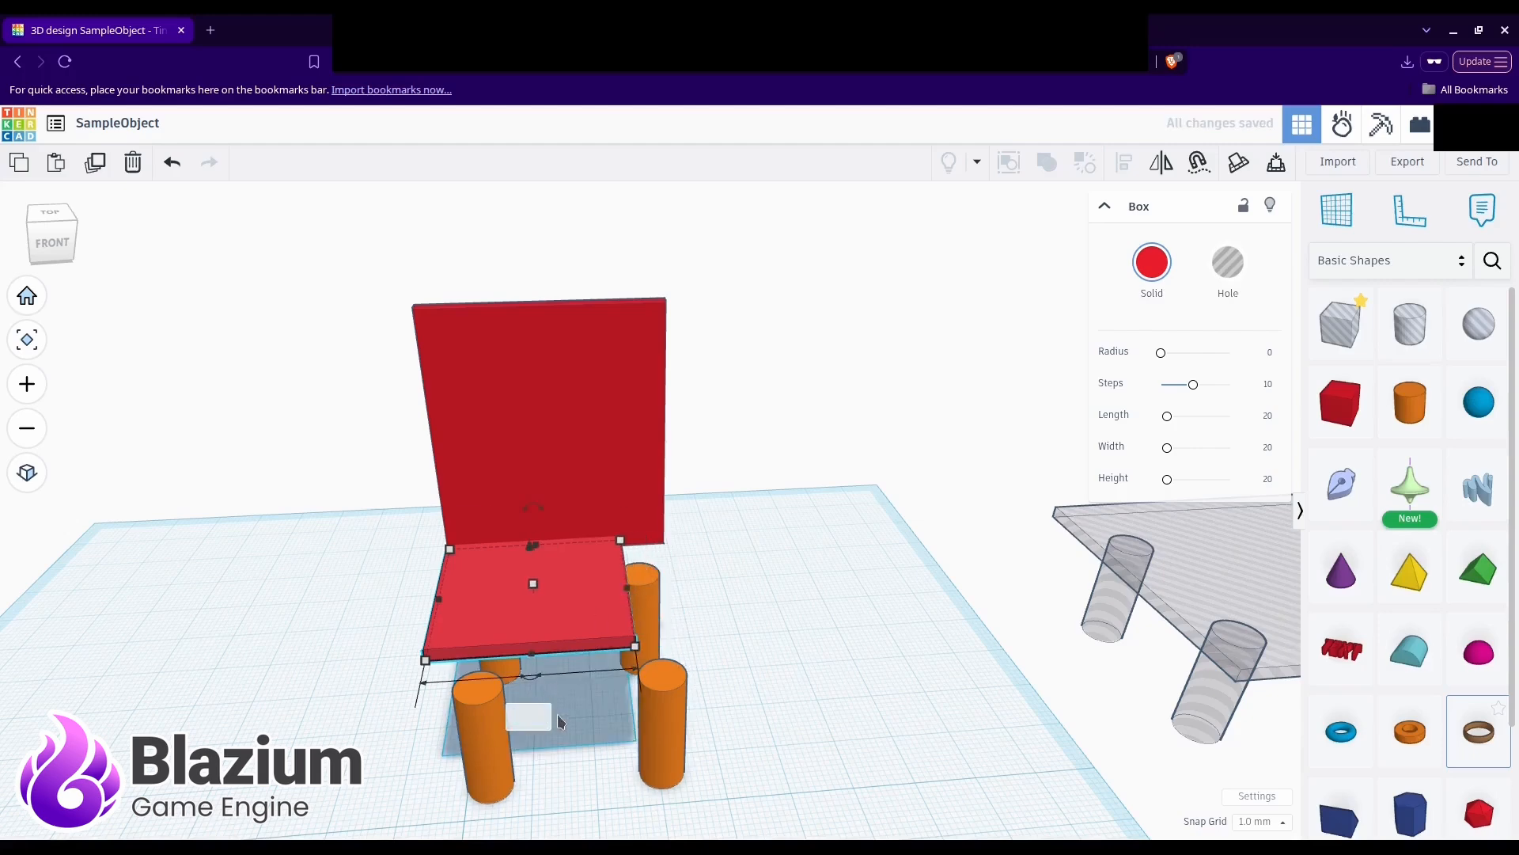
pyautogui.write('32')
pyautogui.press('Return')
# Step: Set the width of the upright back panel to 32 mm to match the seat
pyautogui.click(602, 510)
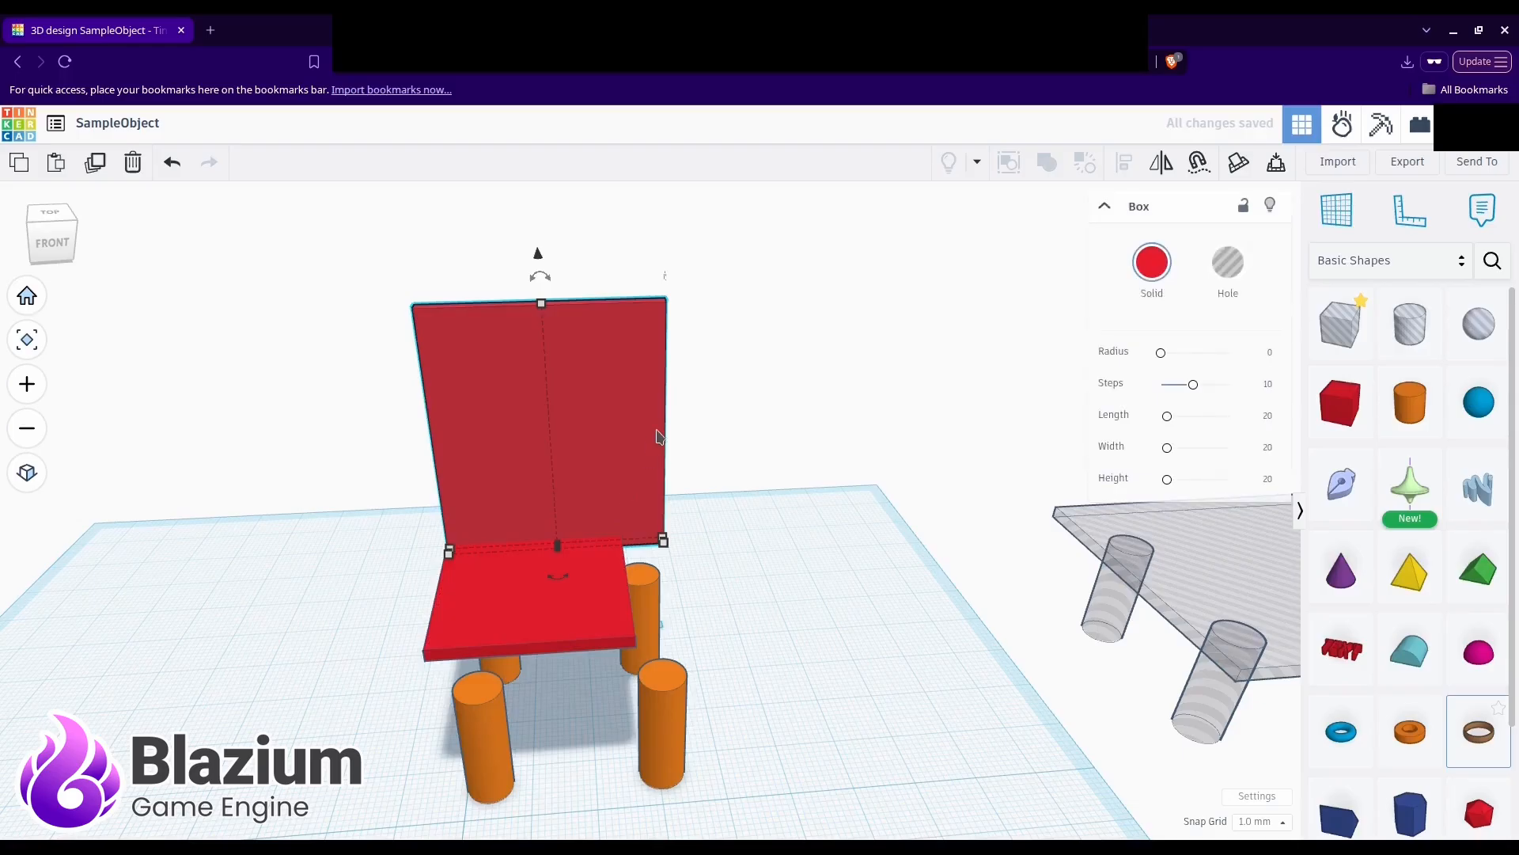
pyautogui.moveTo(734, 549)
pyautogui.mouseDown(button='right')
pyautogui.moveTo(695, 535)
pyautogui.moveTo(736, 538)
pyautogui.mouseUp(button='right')
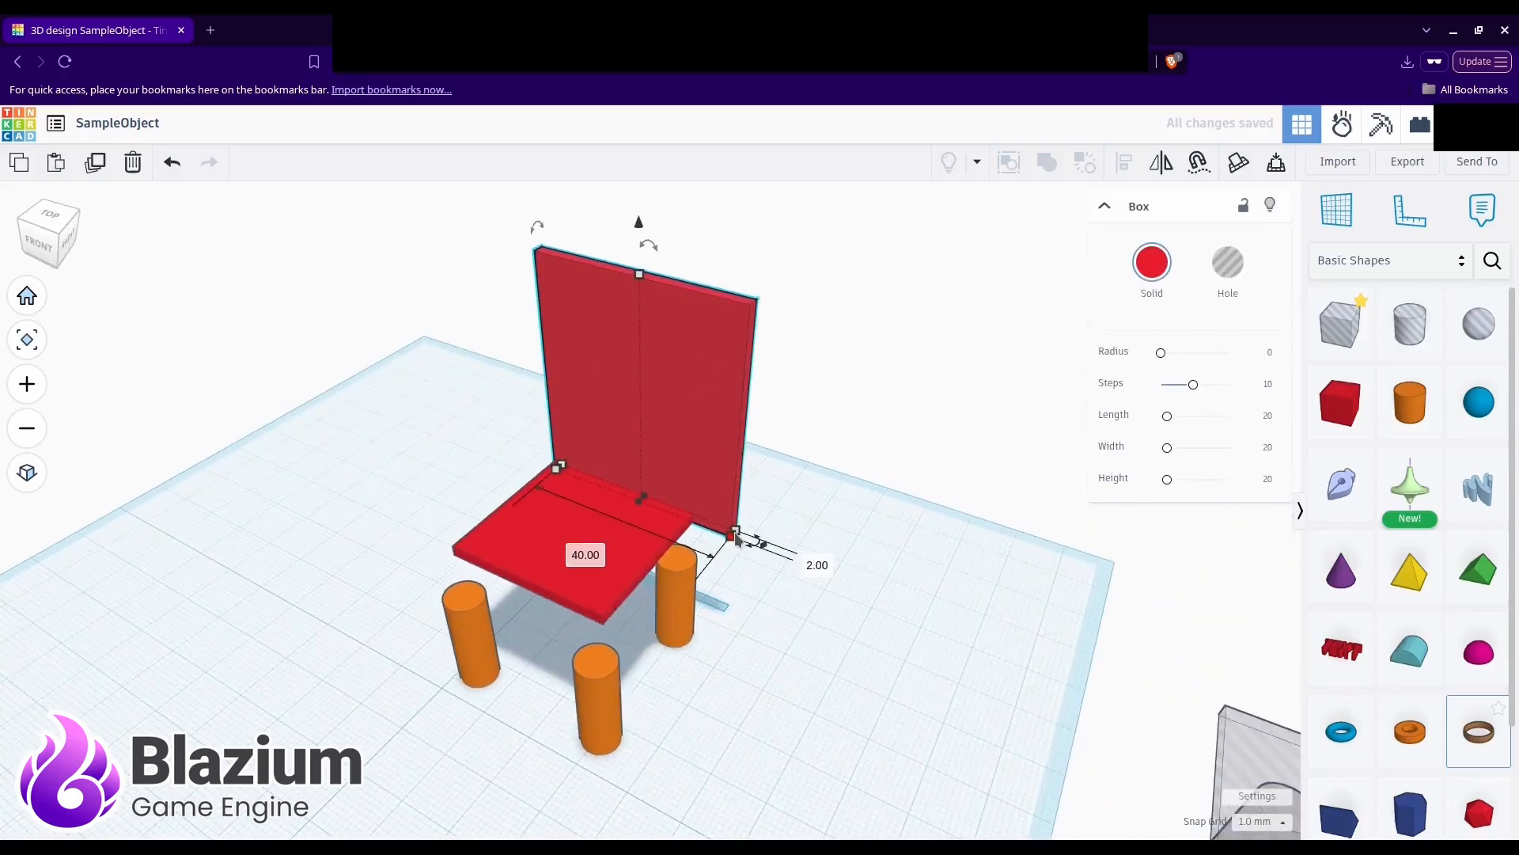
pyautogui.click(592, 557)
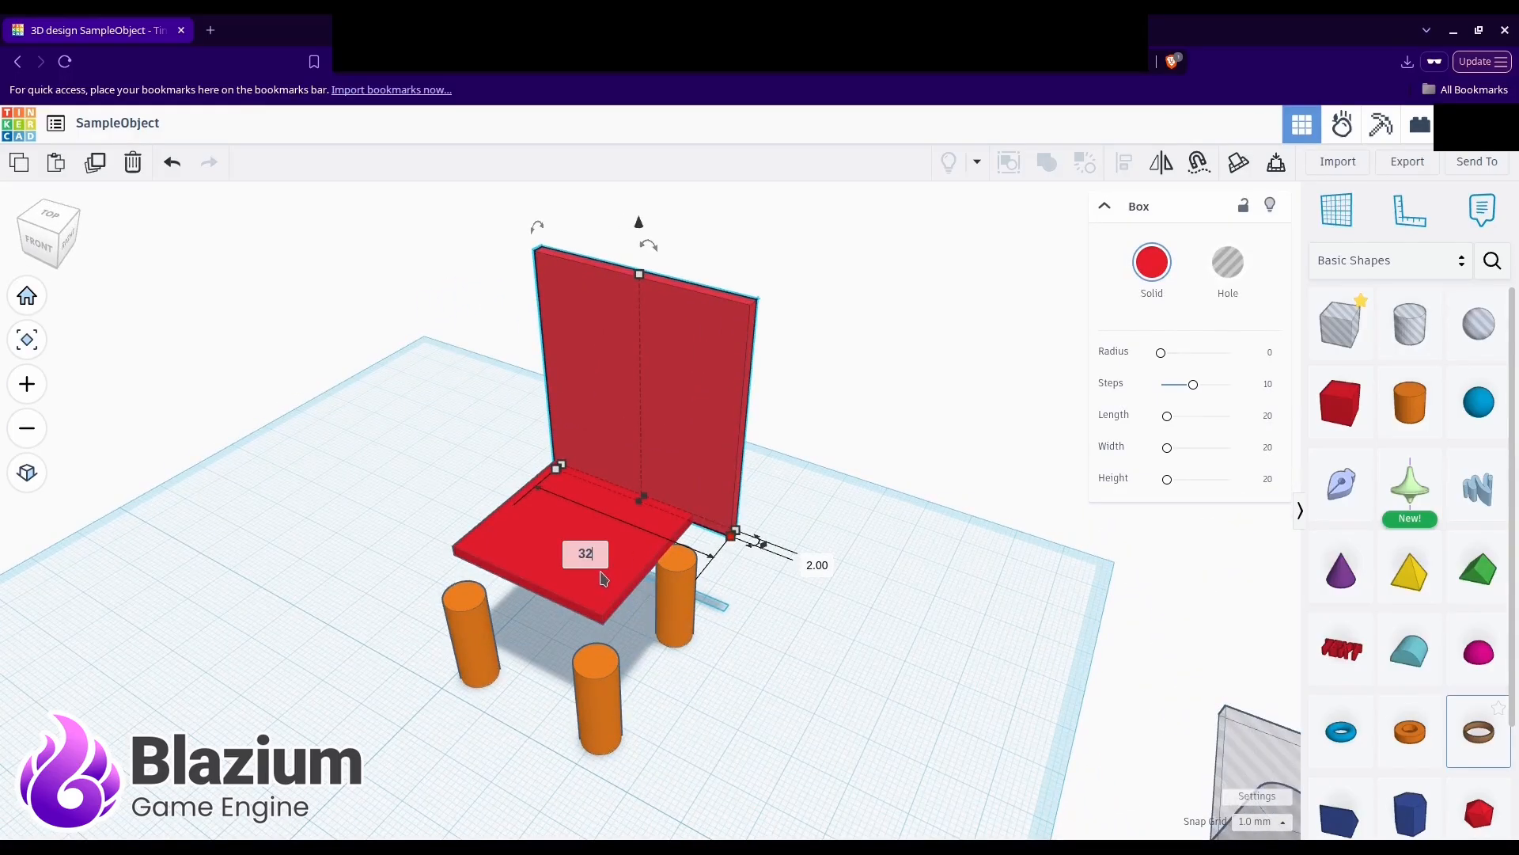
pyautogui.press('Return')
# Step: Move the rear right leg inward until it stands under the narrowed seat
pyautogui.click(662, 637)
pyautogui.moveTo(639, 652); pyautogui.dragTo(671, 570, button='right')
pyautogui.press('Left')
pyautogui.press('Left')
pyautogui.press('Left')
pyautogui.press('Left')
pyautogui.press('Left')
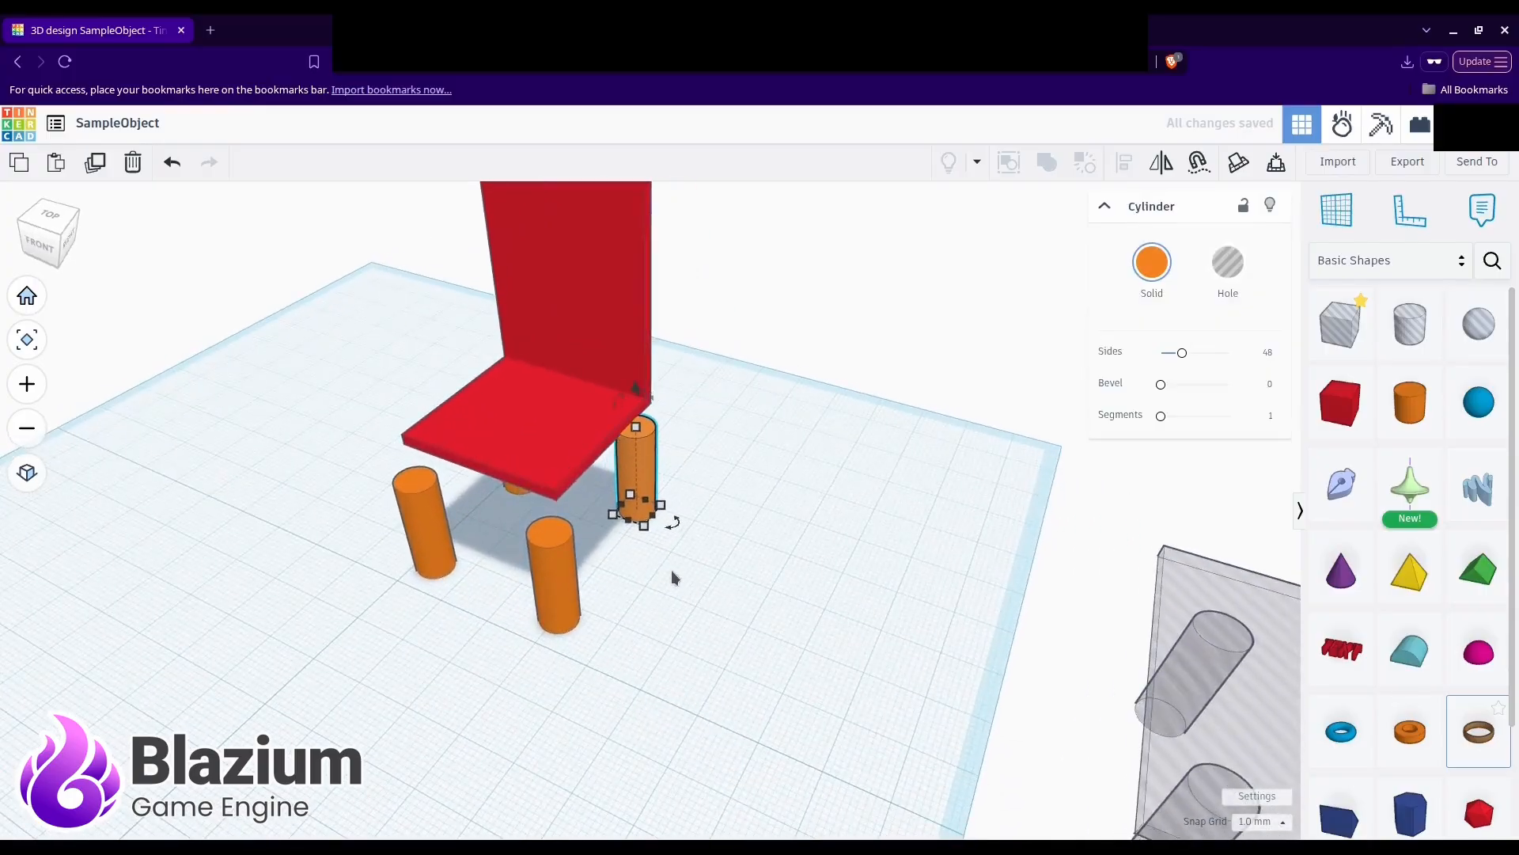
# Step: Move the front right leg inward and back until it stands under the seat's front right corner
pyautogui.click(532, 627)
pyautogui.moveTo(532, 627); pyautogui.dragTo(638, 605, button='right')
pyautogui.press('Left')
pyautogui.press('Left')
pyautogui.press('Left')
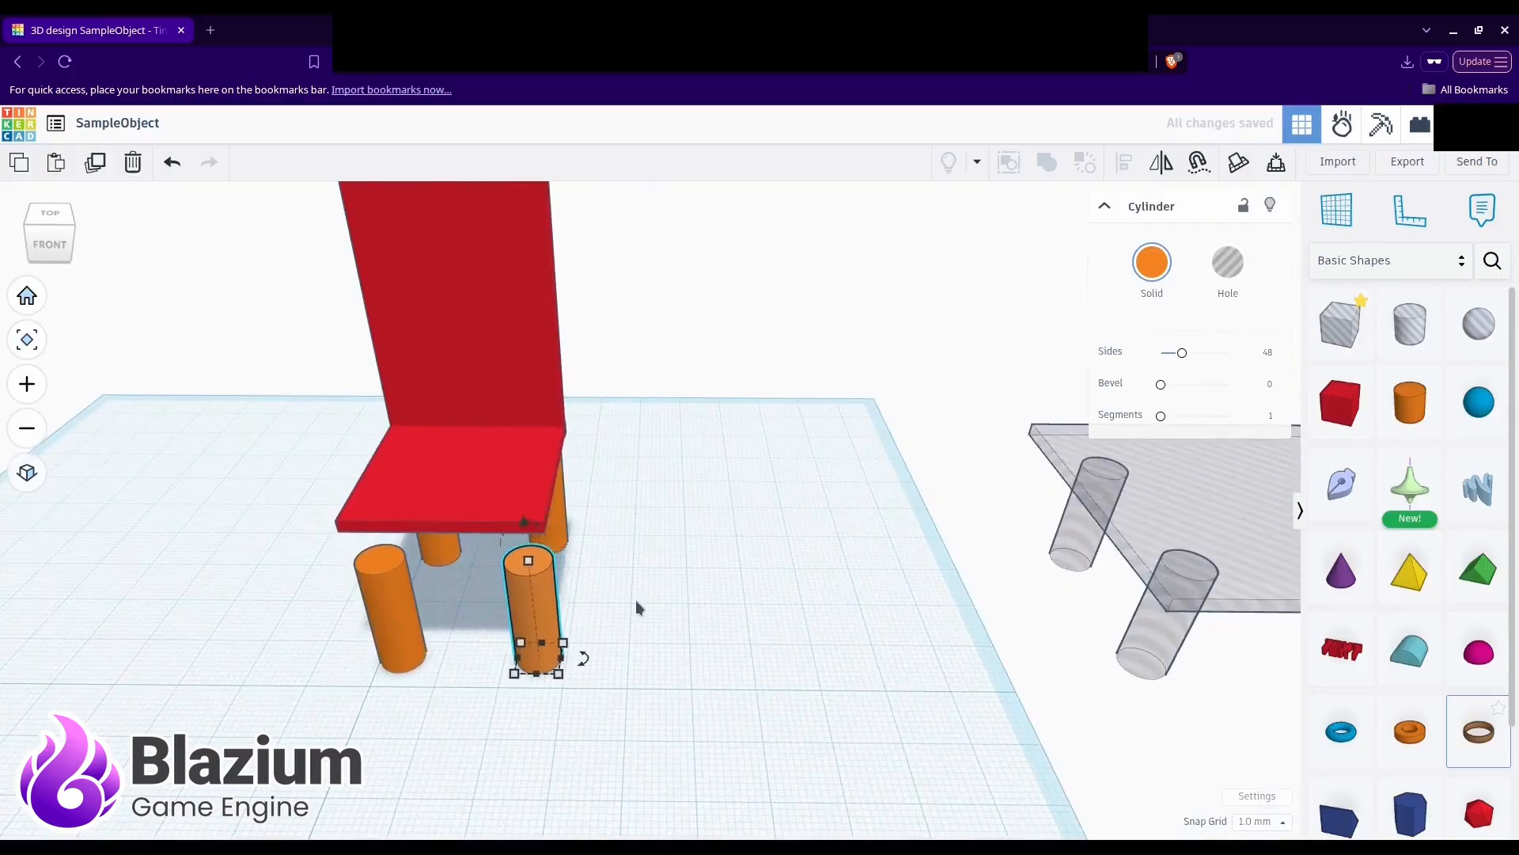
pyautogui.press('Up')
pyautogui.press('Up')
pyautogui.press('Up')
pyautogui.press('Up')
pyautogui.press('Up')
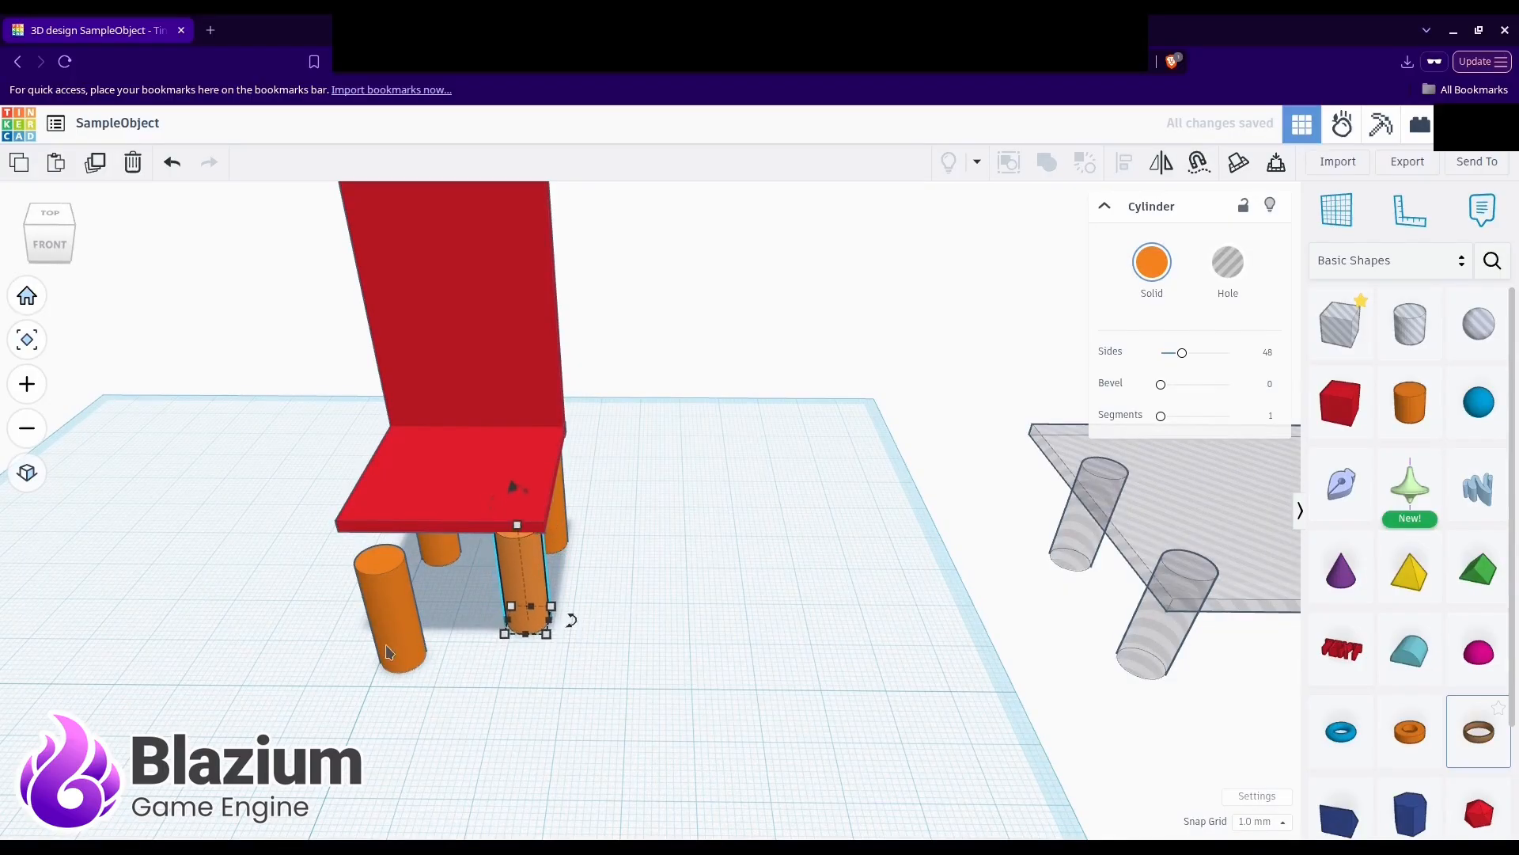
# Step: Move the front left leg back and outward to stand under the seat's front left corner
pyautogui.click(403, 641)
pyautogui.press('Up')
pyautogui.press('Up')
pyautogui.press('Up')
pyautogui.press('Up')
pyautogui.press('Up')
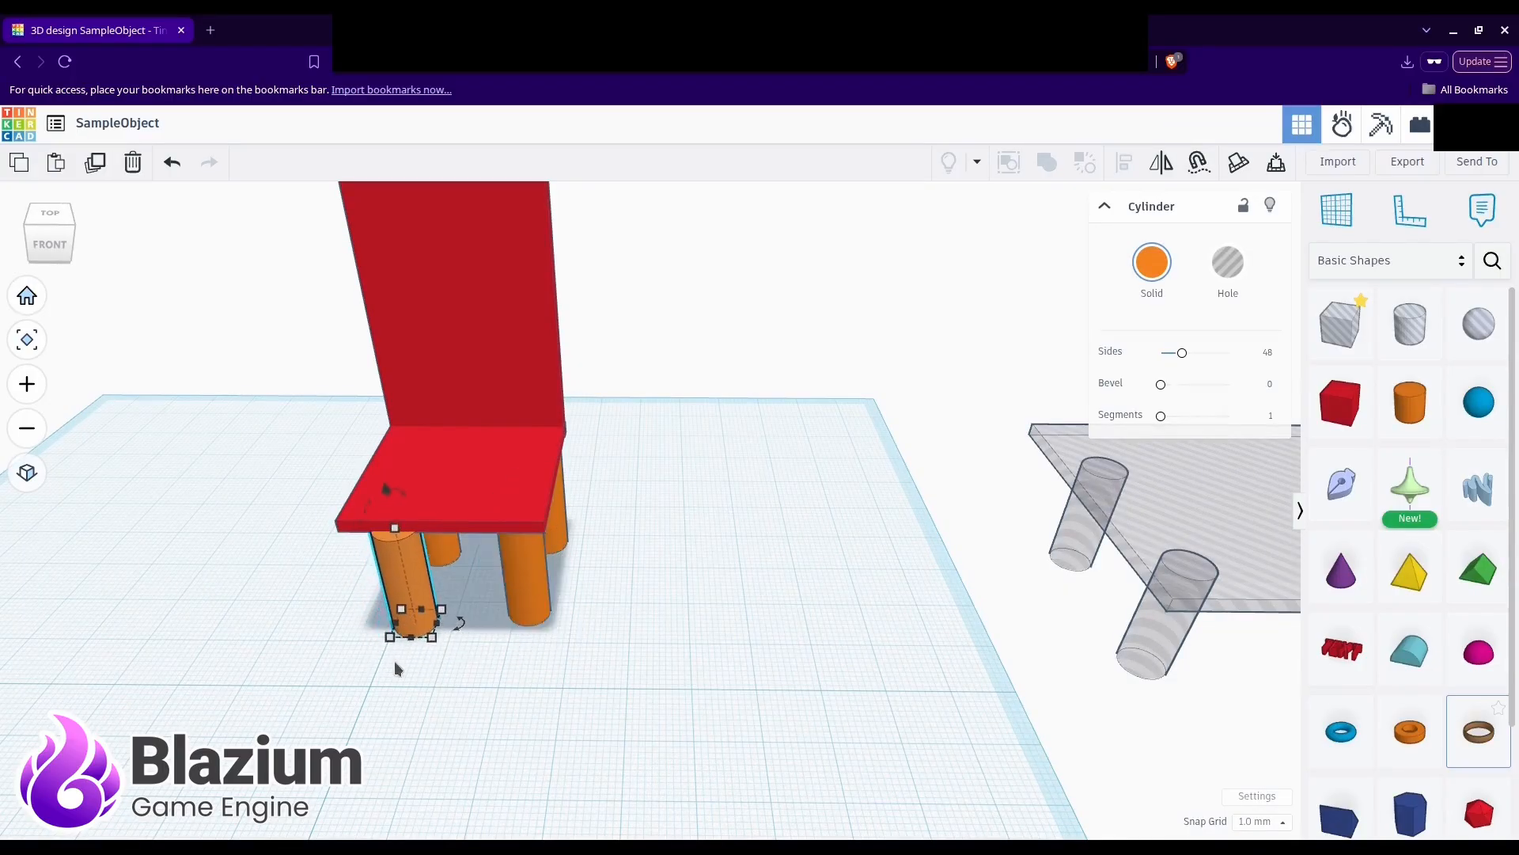
pyautogui.press('Left')
pyautogui.press('Left')
pyautogui.press('Left')
pyautogui.moveTo(411, 675); pyautogui.dragTo(416, 690, button='right')
pyautogui.moveTo(416, 690); pyautogui.dragTo(648, 674, button='middle')
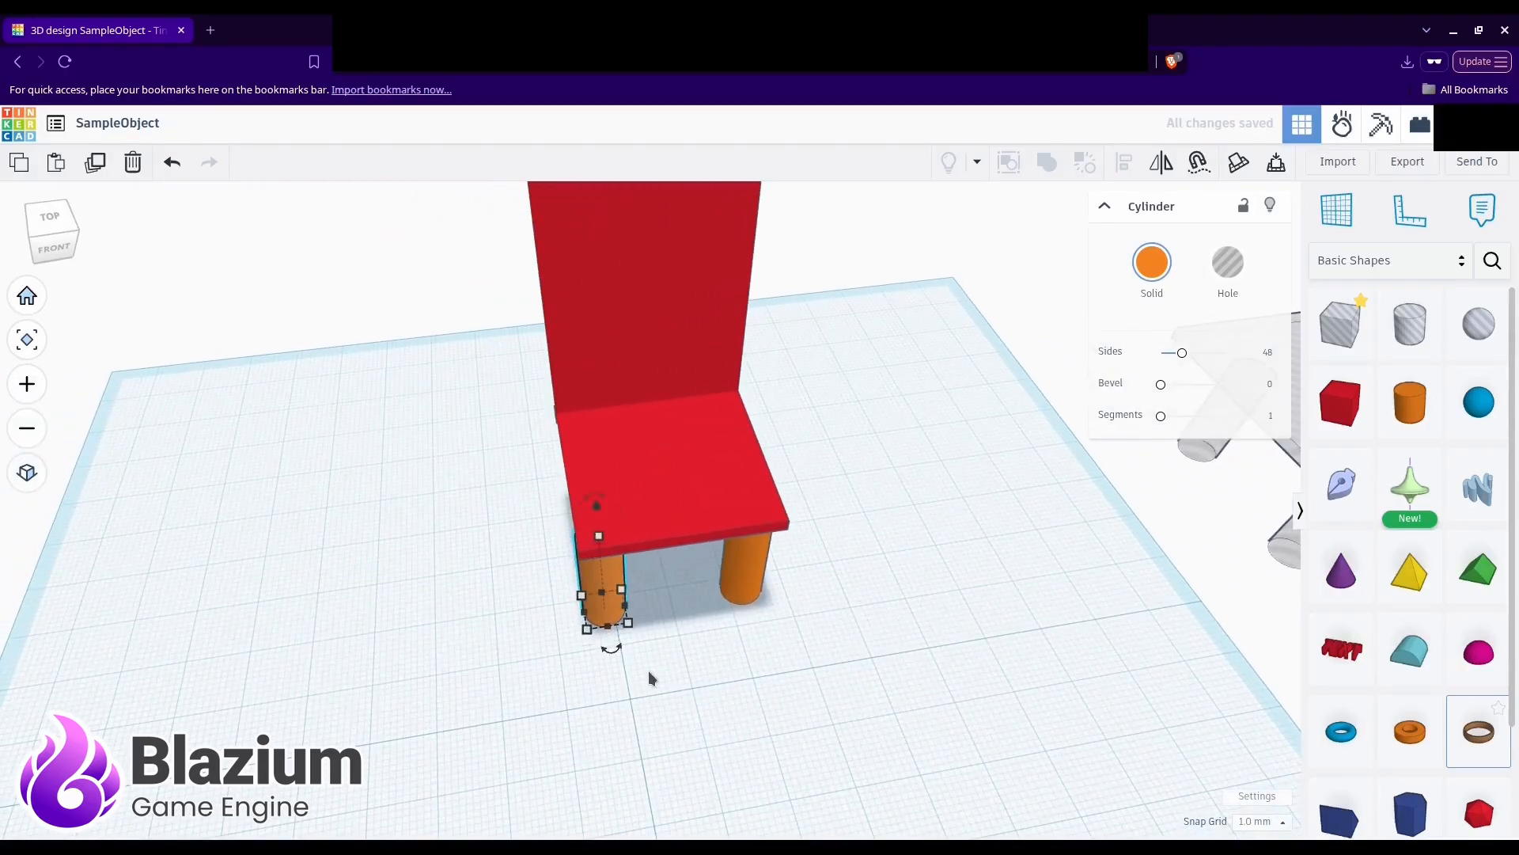
pyautogui.moveTo(642, 675); pyautogui.dragTo(922, 664, button='right')
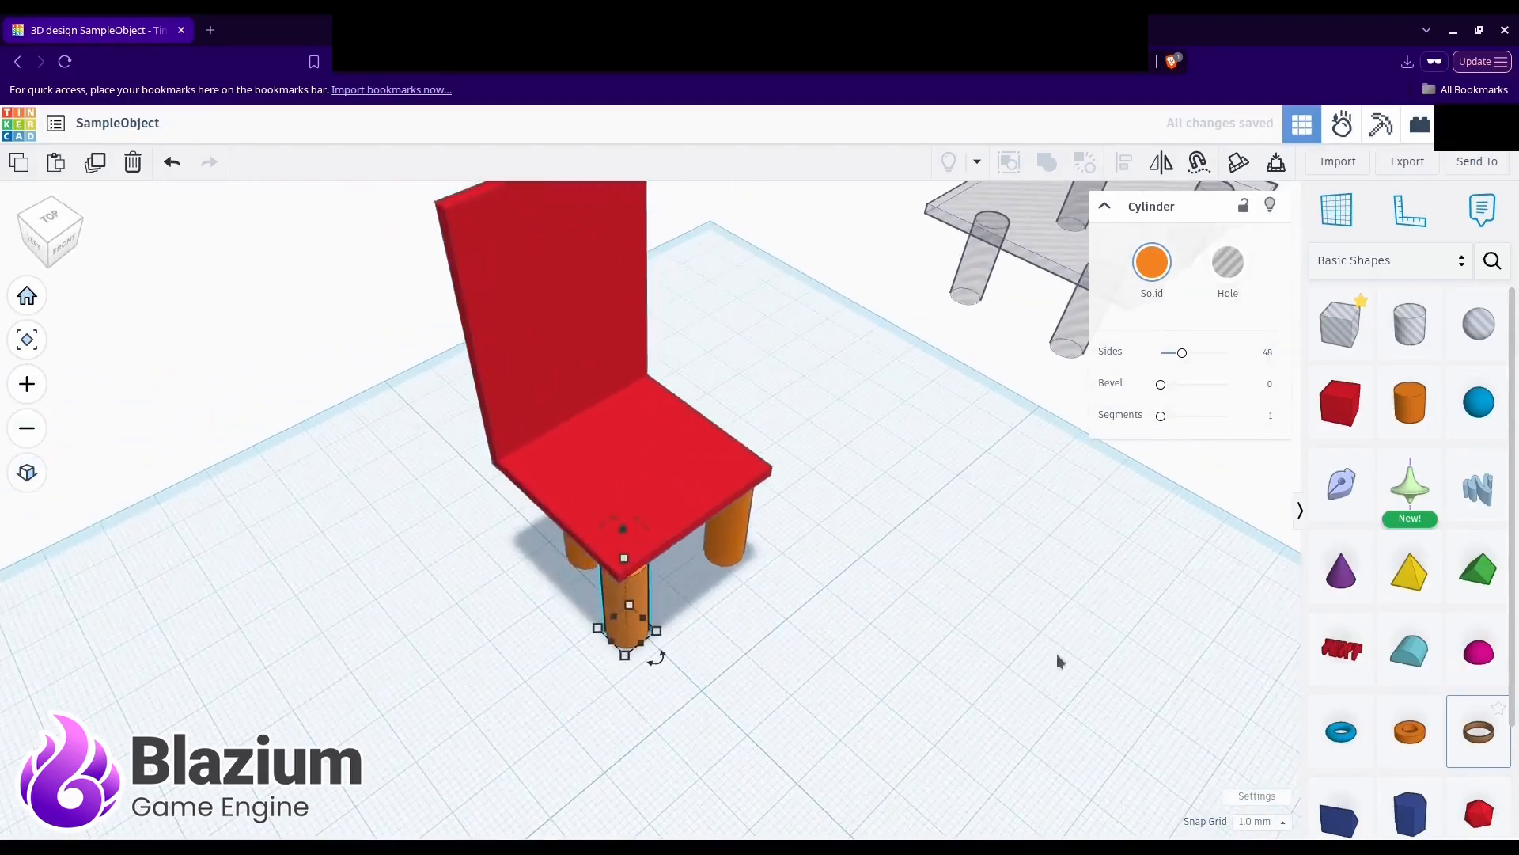
# Step: Set the snap grid to 0.5 mm and fine-tune the front right leg's position under the seat corner
pyautogui.click(1282, 821)
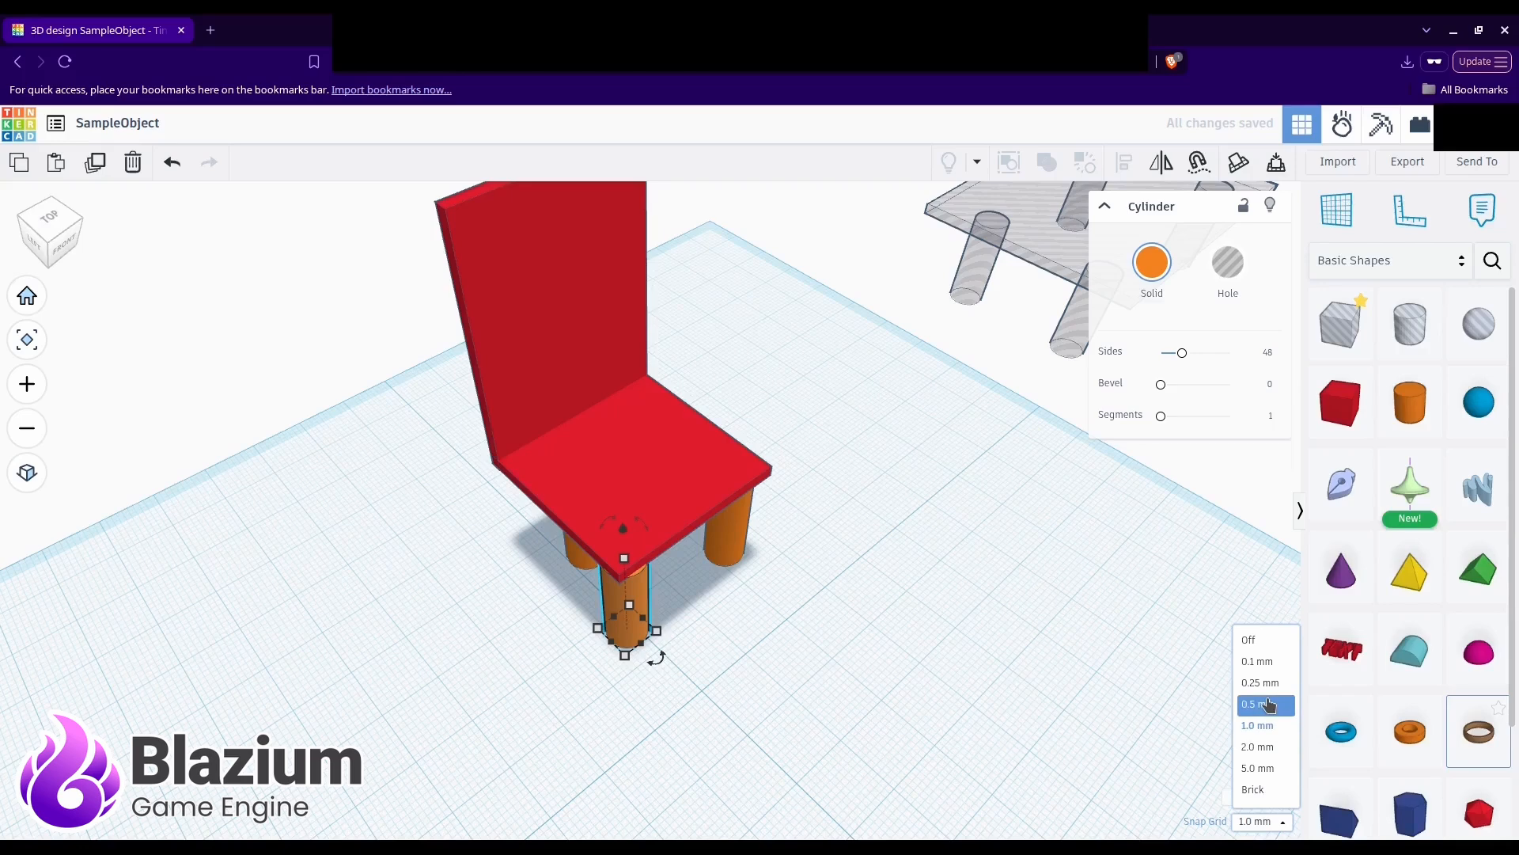
pyautogui.click(1265, 694)
pyautogui.moveTo(1149, 656); pyautogui.dragTo(902, 647, button='right')
pyautogui.click(751, 585)
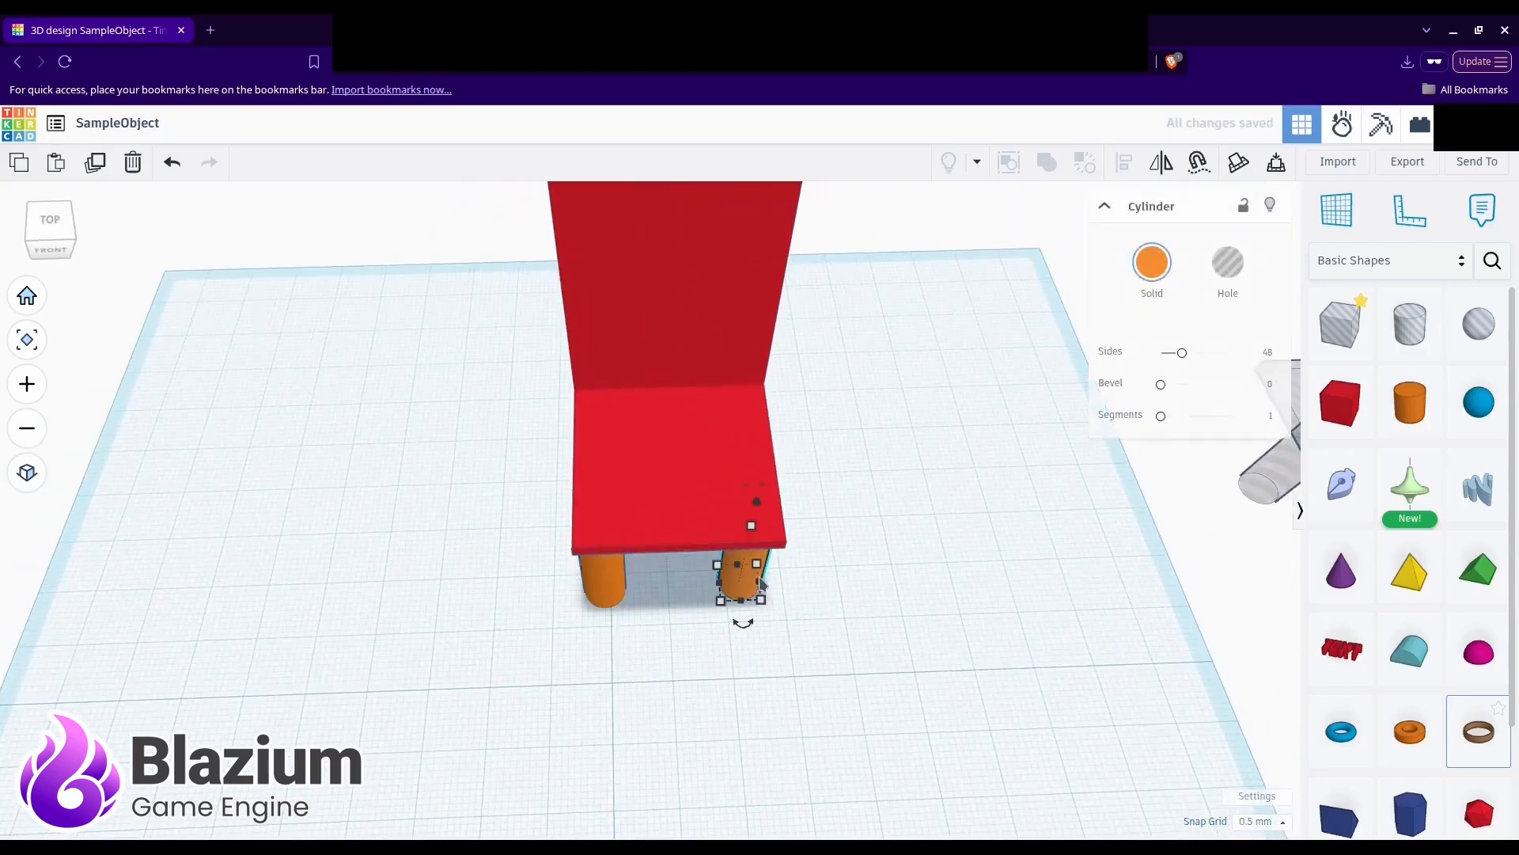
pyautogui.moveTo(752, 586); pyautogui.dragTo(479, 639, button='right')
pyautogui.press('Right')
pyautogui.press('Left')
pyautogui.press('Left')
pyautogui.press('Left')
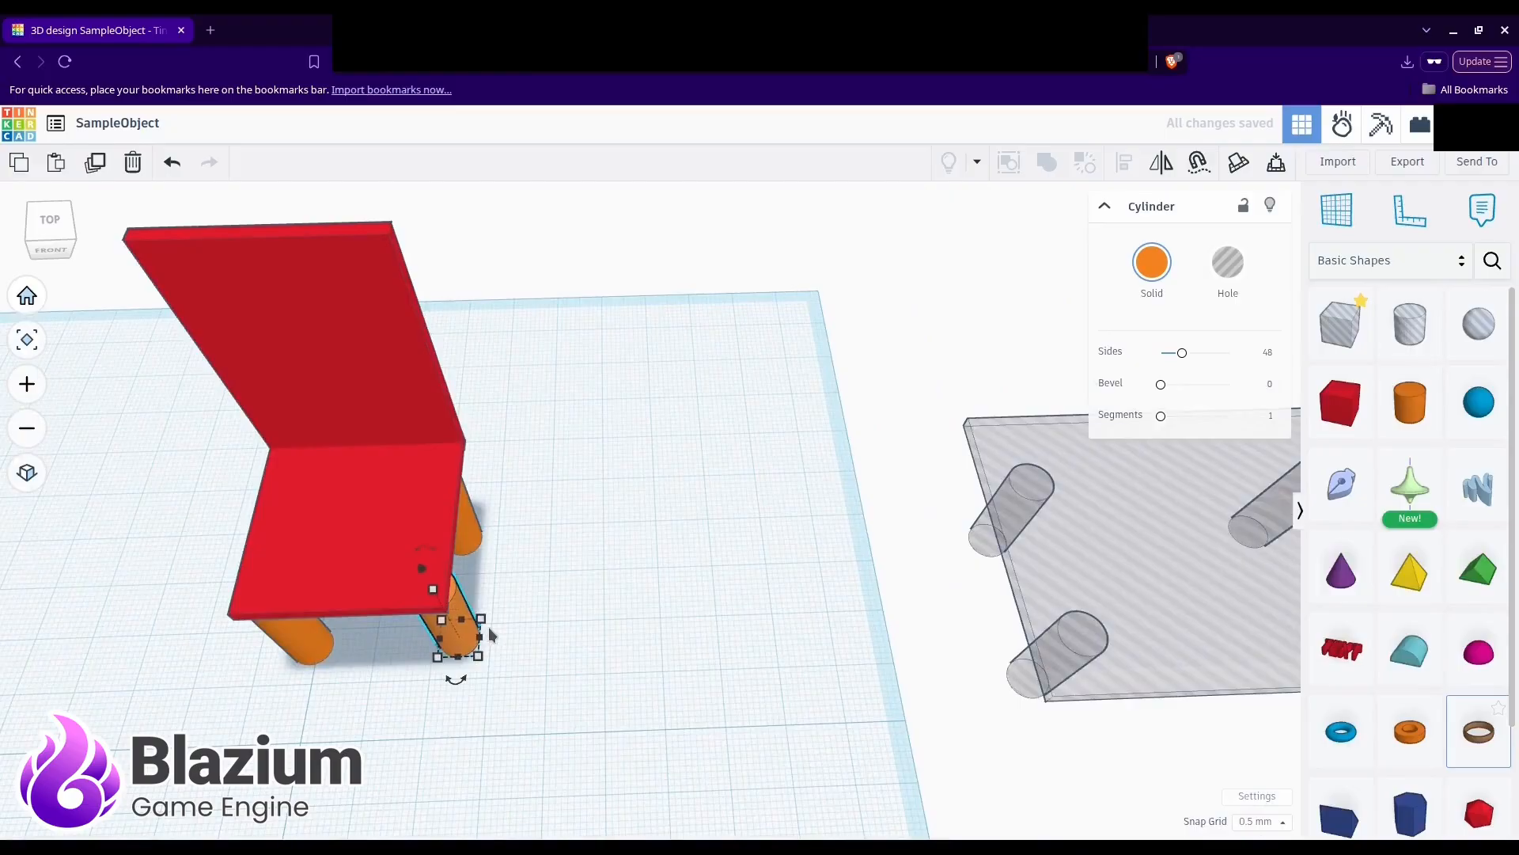
pyautogui.press('Down')
pyautogui.press('Down')
pyautogui.press('Down')
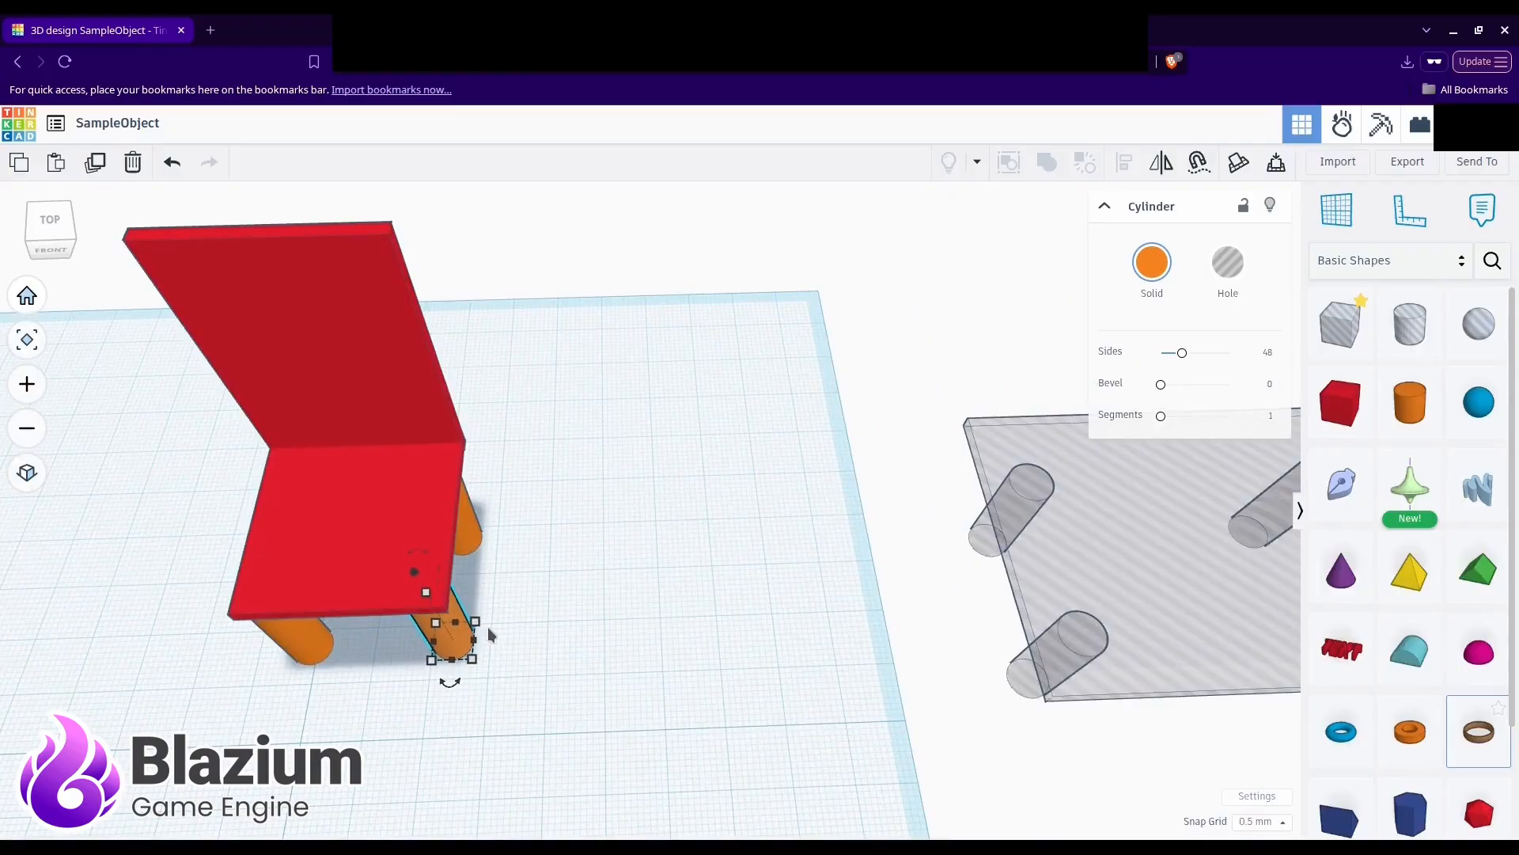
# Step: Nudge the rear left leg in 0.5 mm increments to line it up with the seat's rear left corner
pyautogui.click(524, 543)
pyautogui.moveTo(524, 543); pyautogui.dragTo(1082, 499, button='right')
pyautogui.click(663, 706)
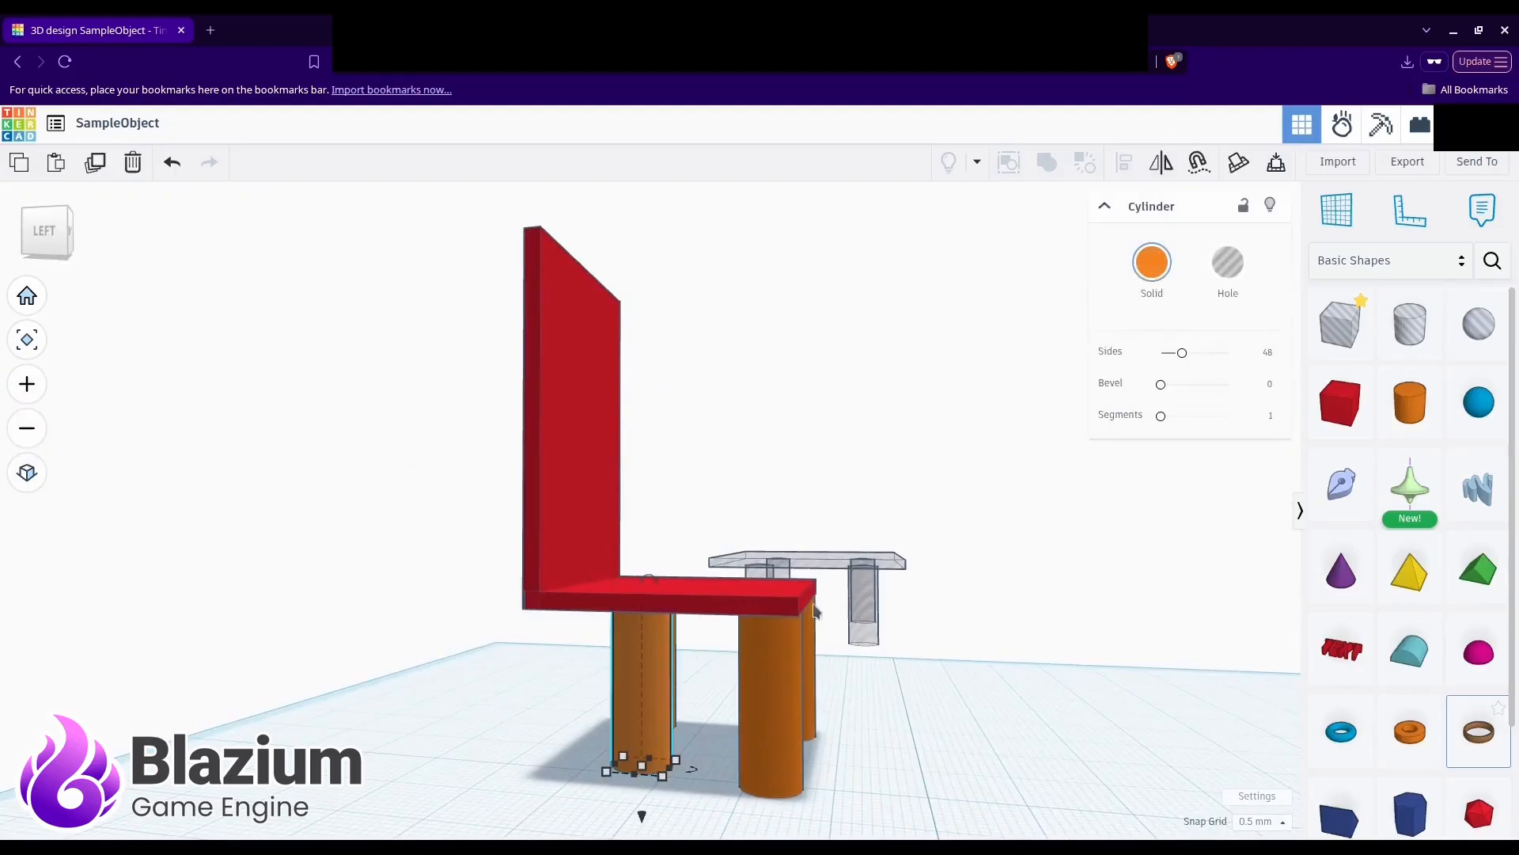
pyautogui.moveTo(815, 610); pyautogui.dragTo(920, 717, button='right')
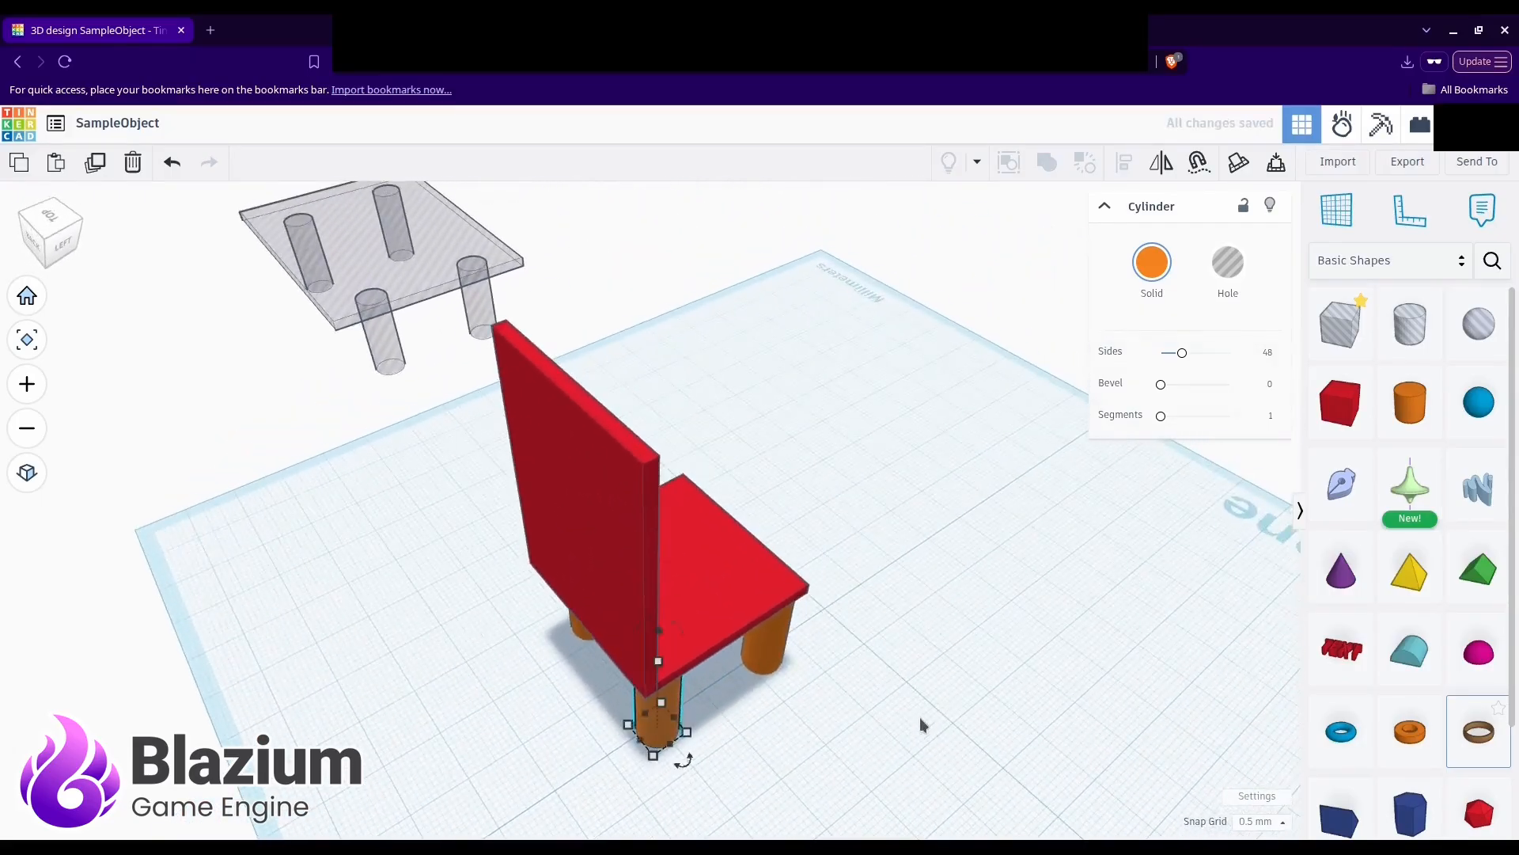
pyautogui.press('Left')
pyautogui.press('Left')
pyautogui.press('Left')
pyautogui.press('Left')
pyautogui.press('Right')
pyautogui.press('Right')
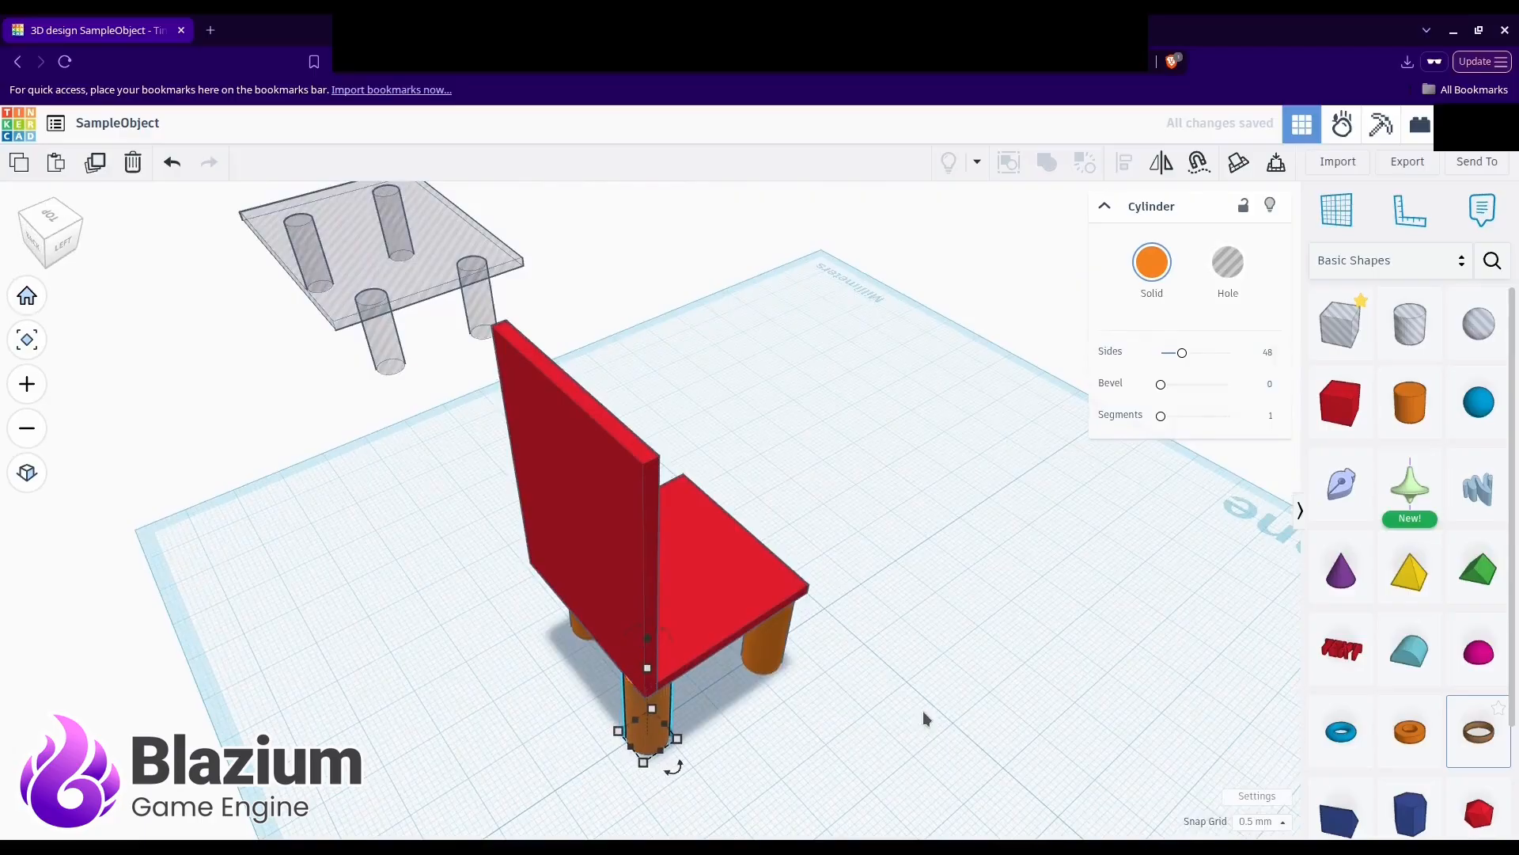
# Step: Inspect the chair from the back, side and front to check how the legs sit under the seat
pyautogui.moveTo(543, 707); pyautogui.dragTo(752, 690, button='middle')
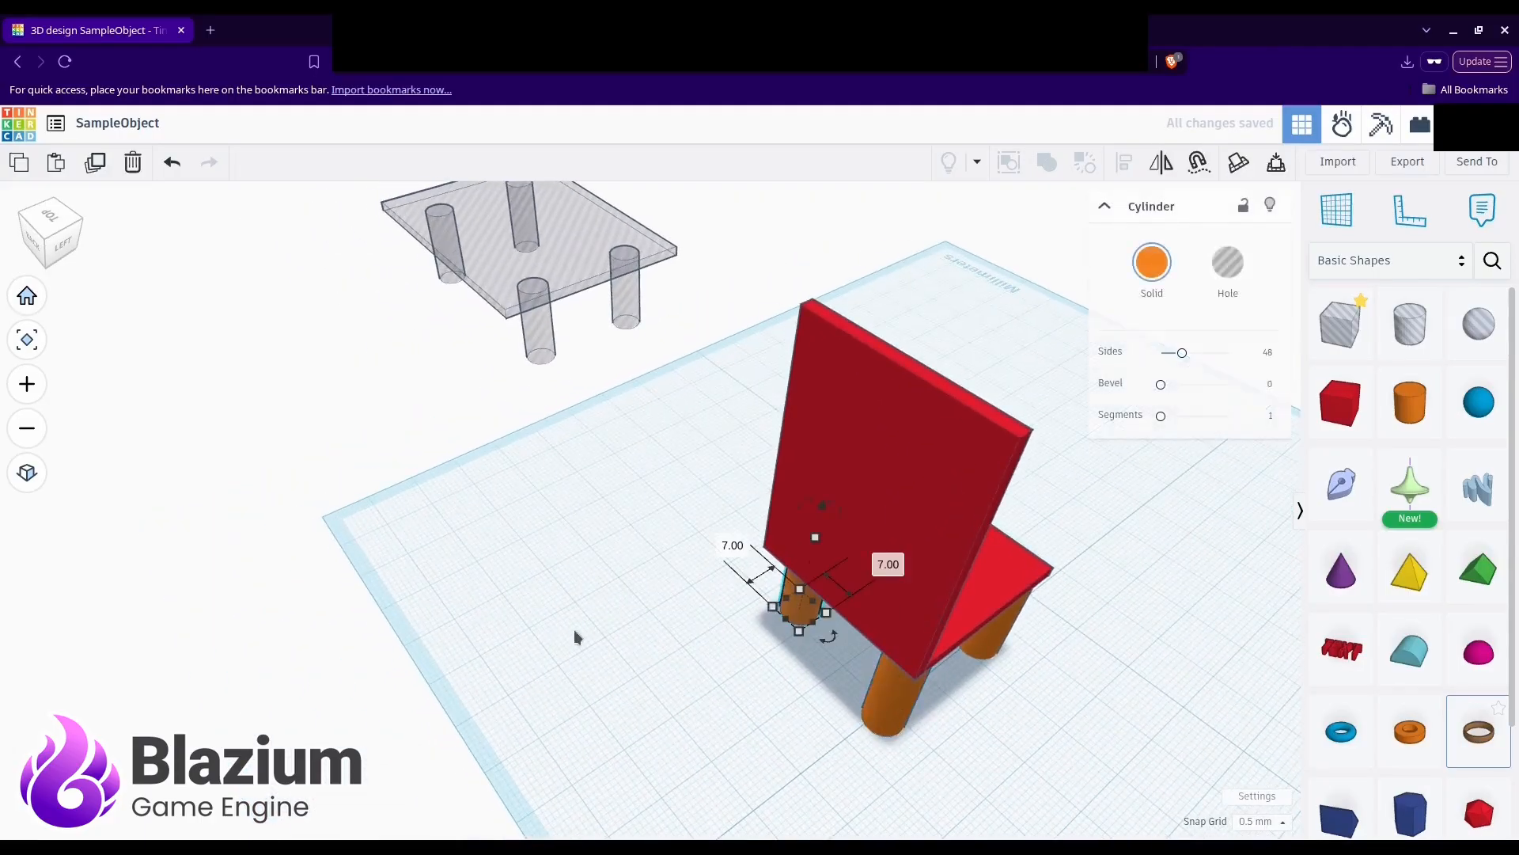
pyautogui.moveTo(575, 636); pyautogui.dragTo(922, 679, button='right')
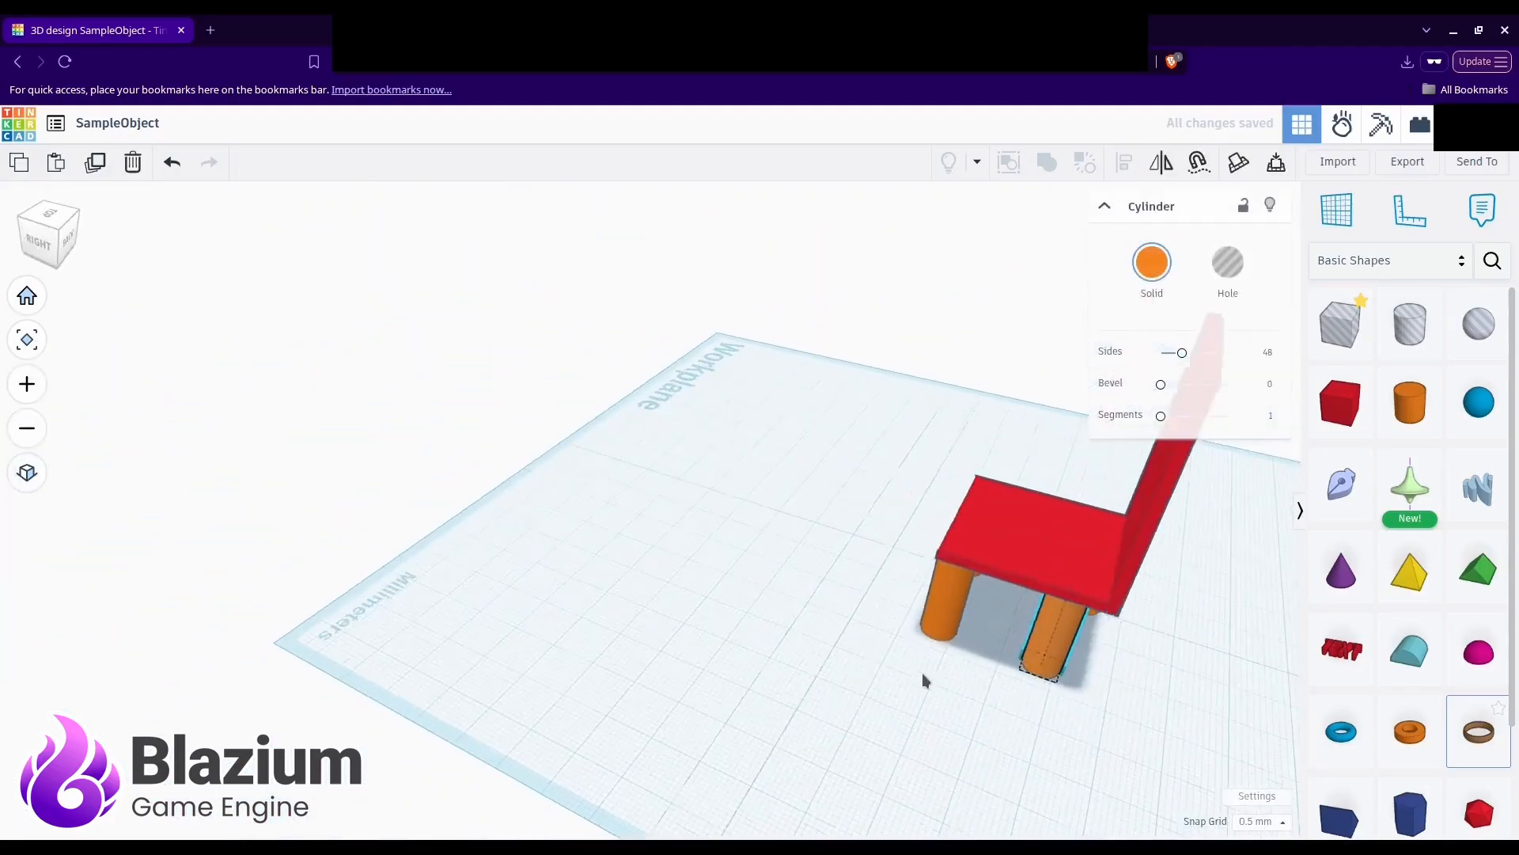
pyautogui.moveTo(923, 672); pyautogui.dragTo(662, 629, button='middle')
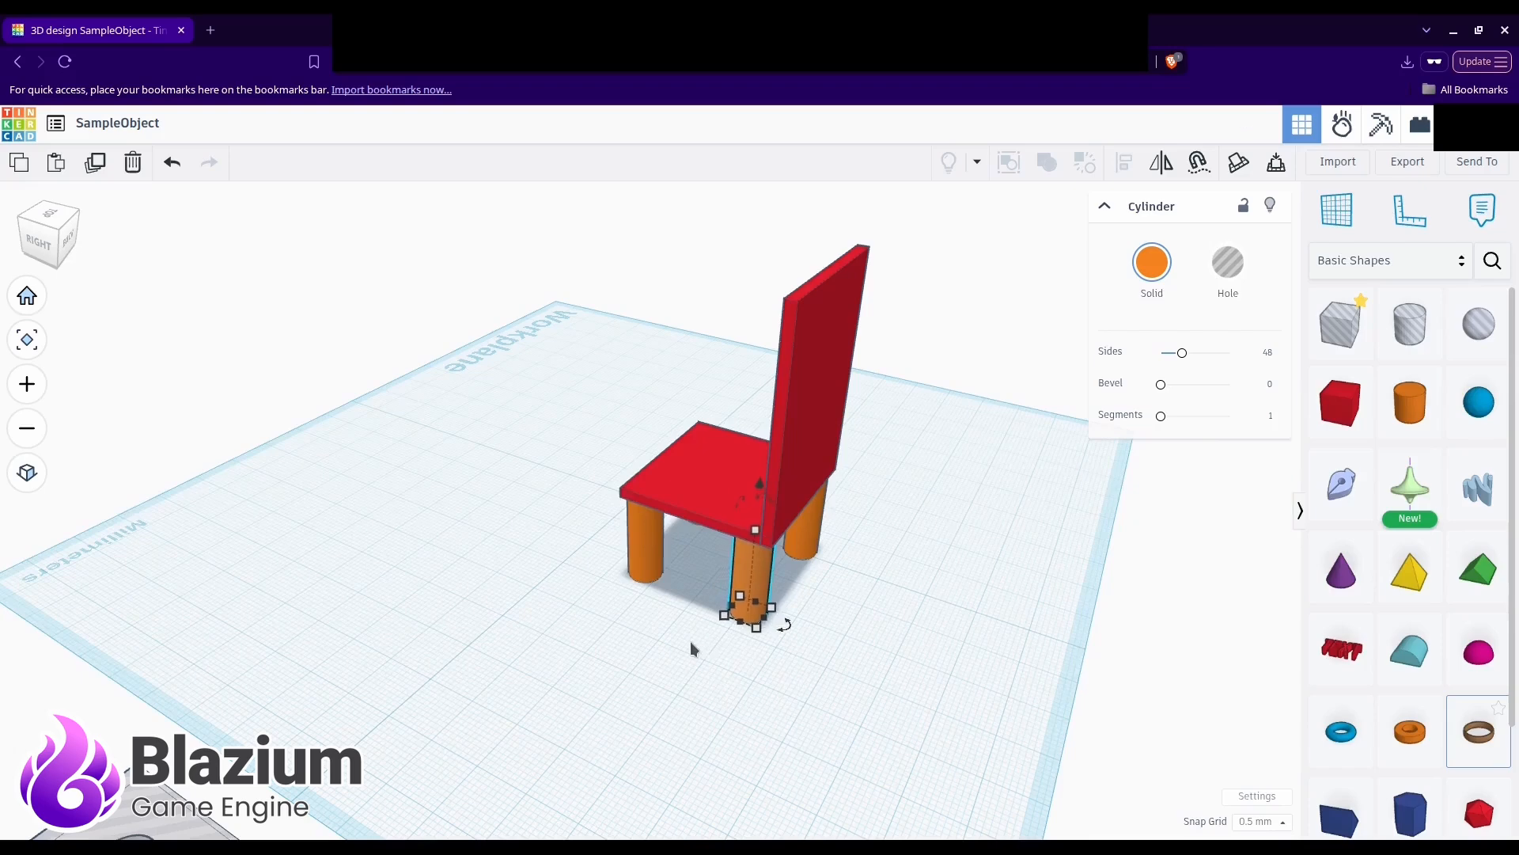
pyautogui.moveTo(712, 651); pyautogui.dragTo(470, 719, button='right')
pyautogui.moveTo(565, 621); pyautogui.dragTo(384, 740, button='middle')
pyautogui.moveTo(1032, 429); pyautogui.dragTo(984, 496, button='middle')
pyautogui.click(810, 489)
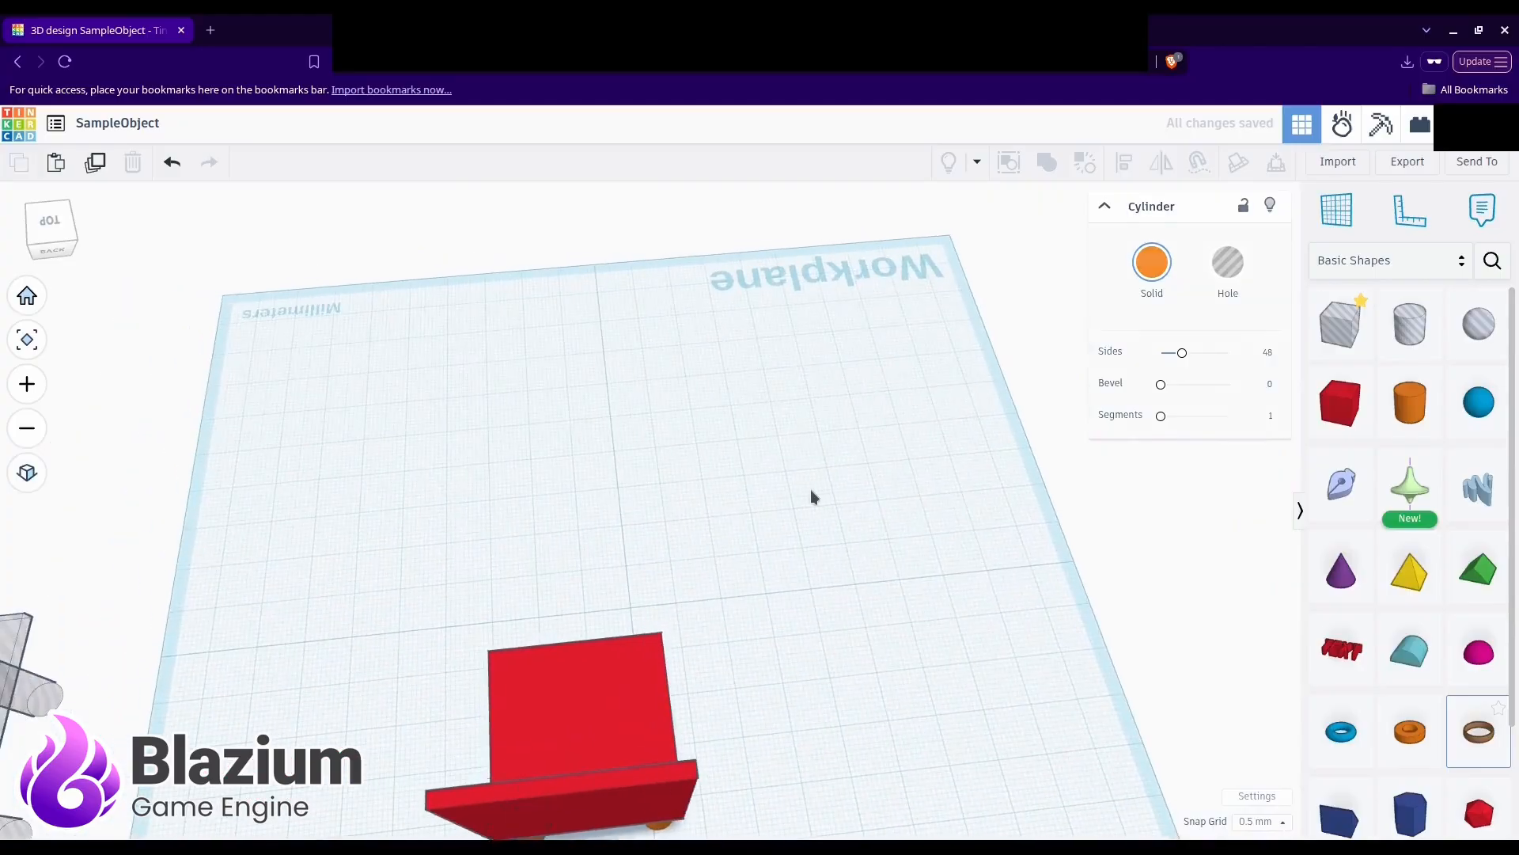
pyautogui.moveTo(810, 489); pyautogui.dragTo(723, 611, button='middle')
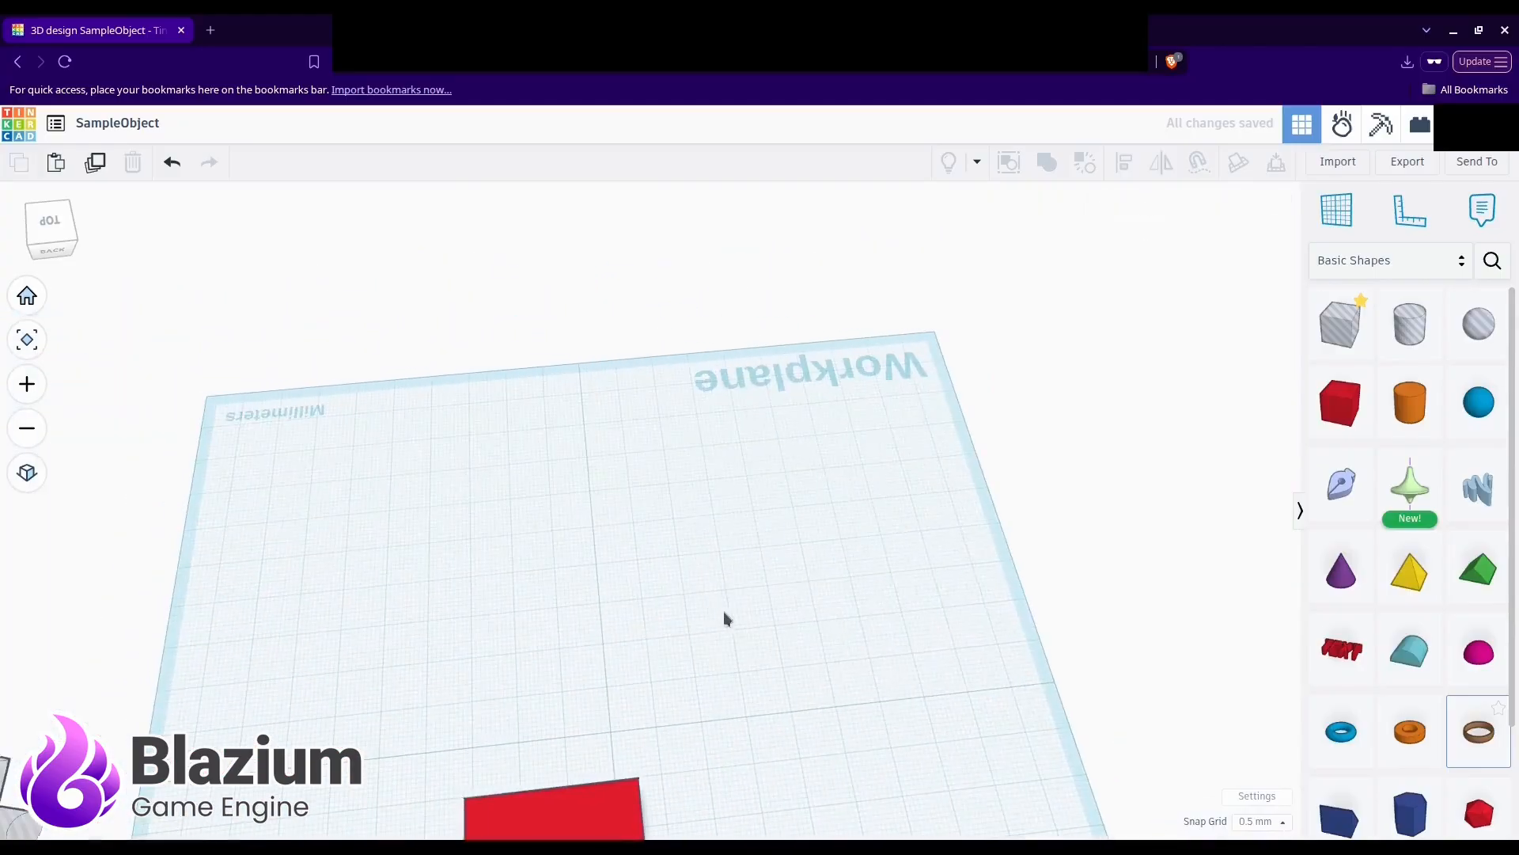
pyautogui.moveTo(610, 599); pyautogui.dragTo(665, 576, button='middle')
pyautogui.moveTo(664, 577); pyautogui.dragTo(1476, 582, button='right')
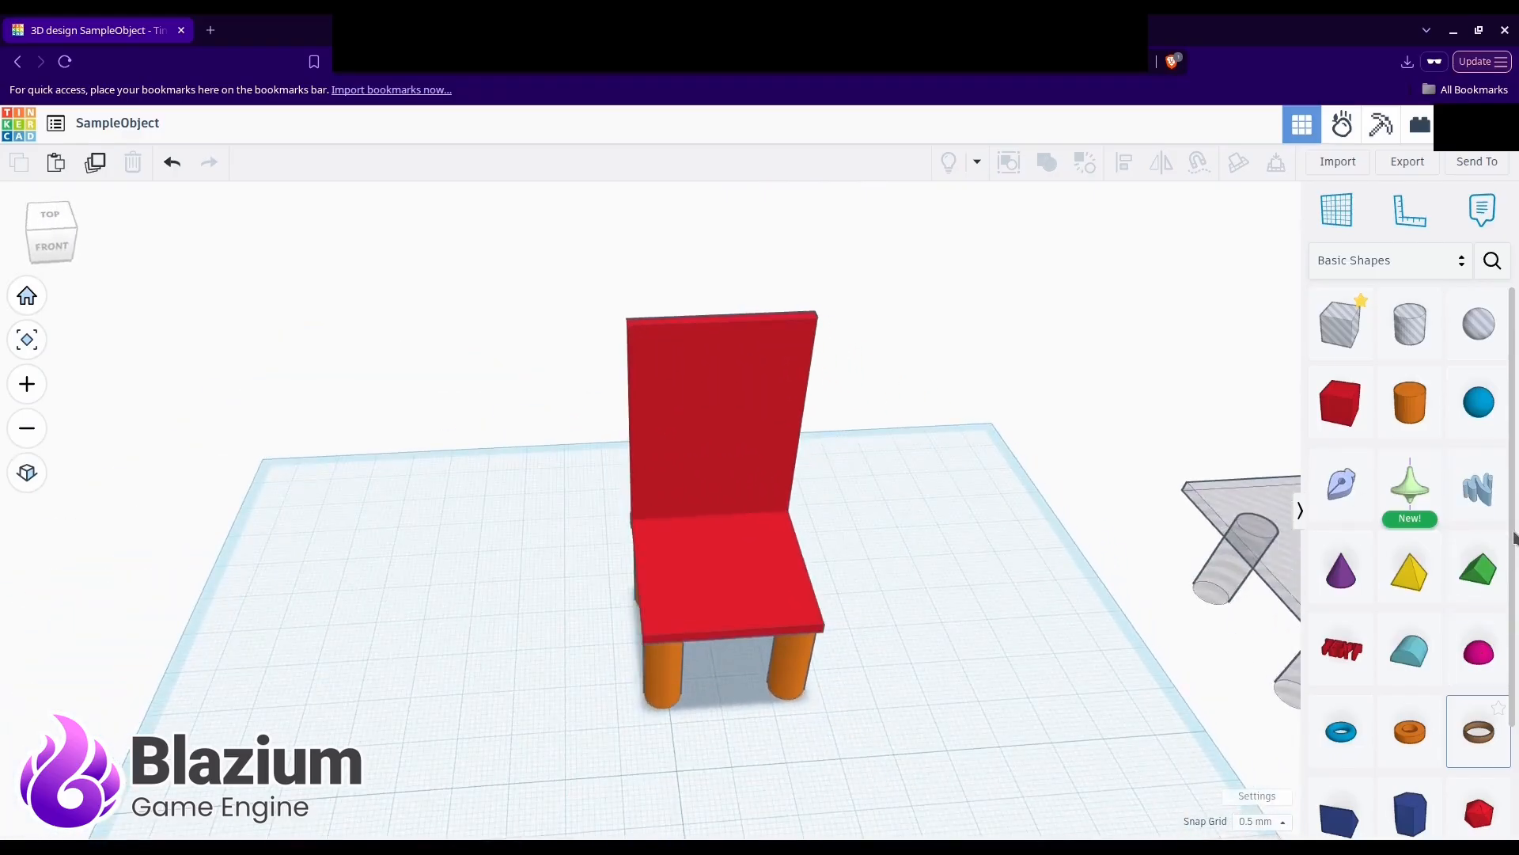
# Step: Look through the available basic shapes in the shape library
pyautogui.scroll(-1, 1488, 506)
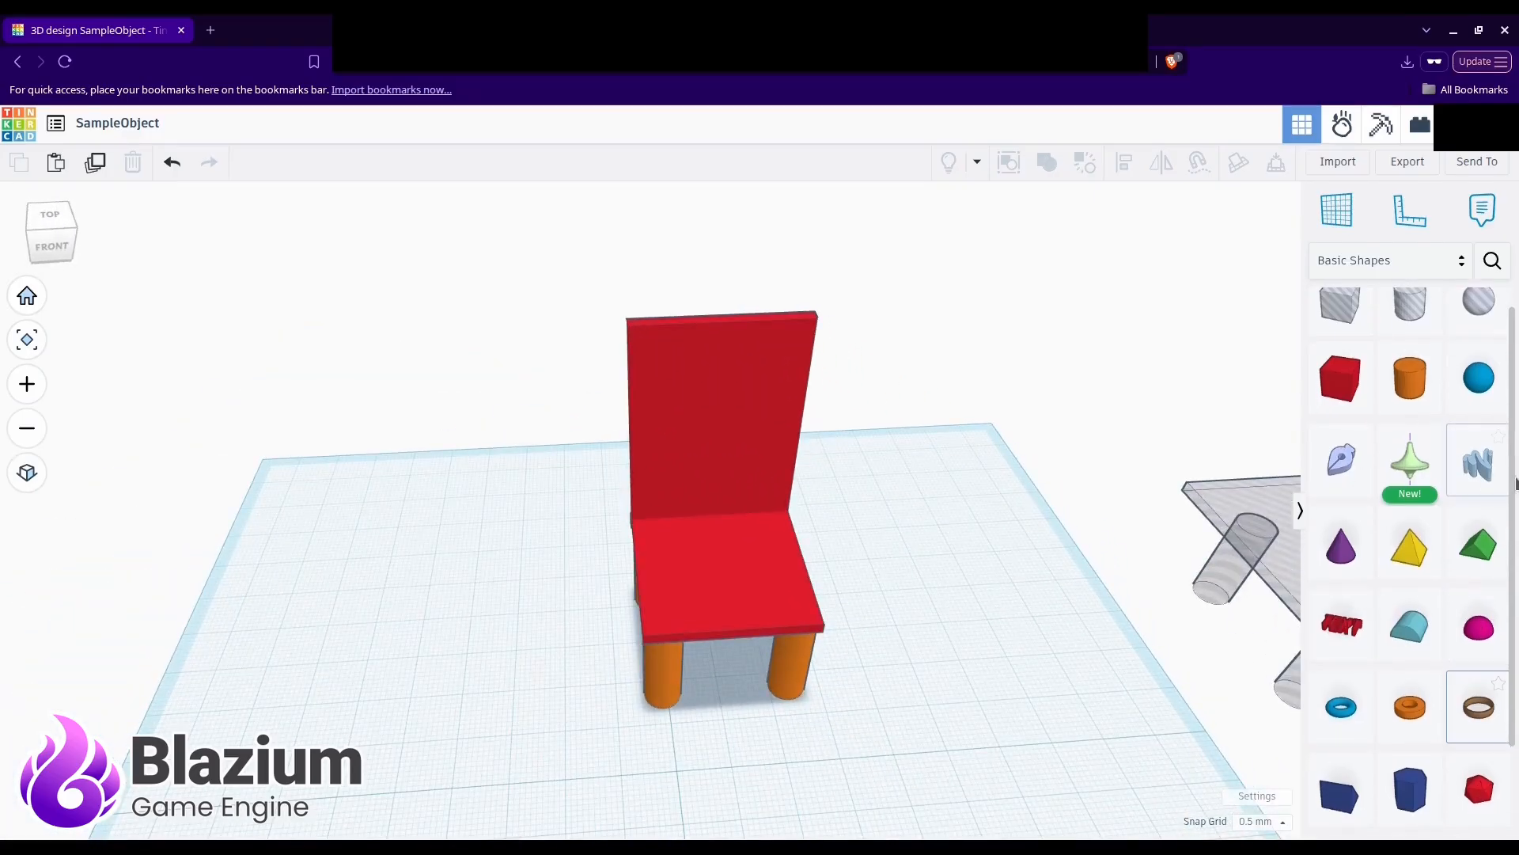
pyautogui.scroll(-3, 1501, 647)
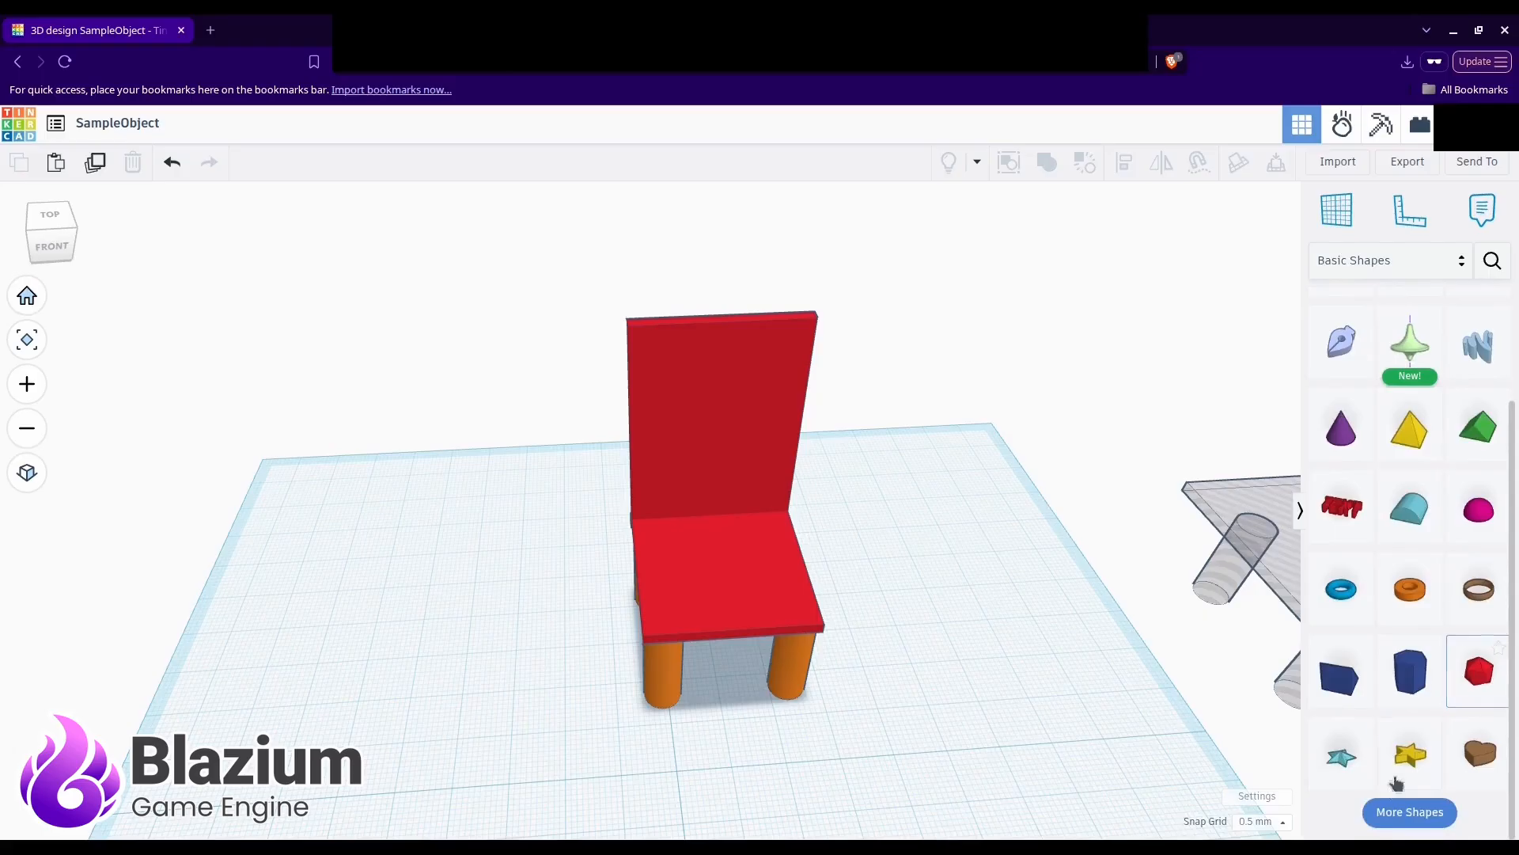
pyautogui.scroll(1, 1345, 690)
pyautogui.scroll(-1, 1456, 649)
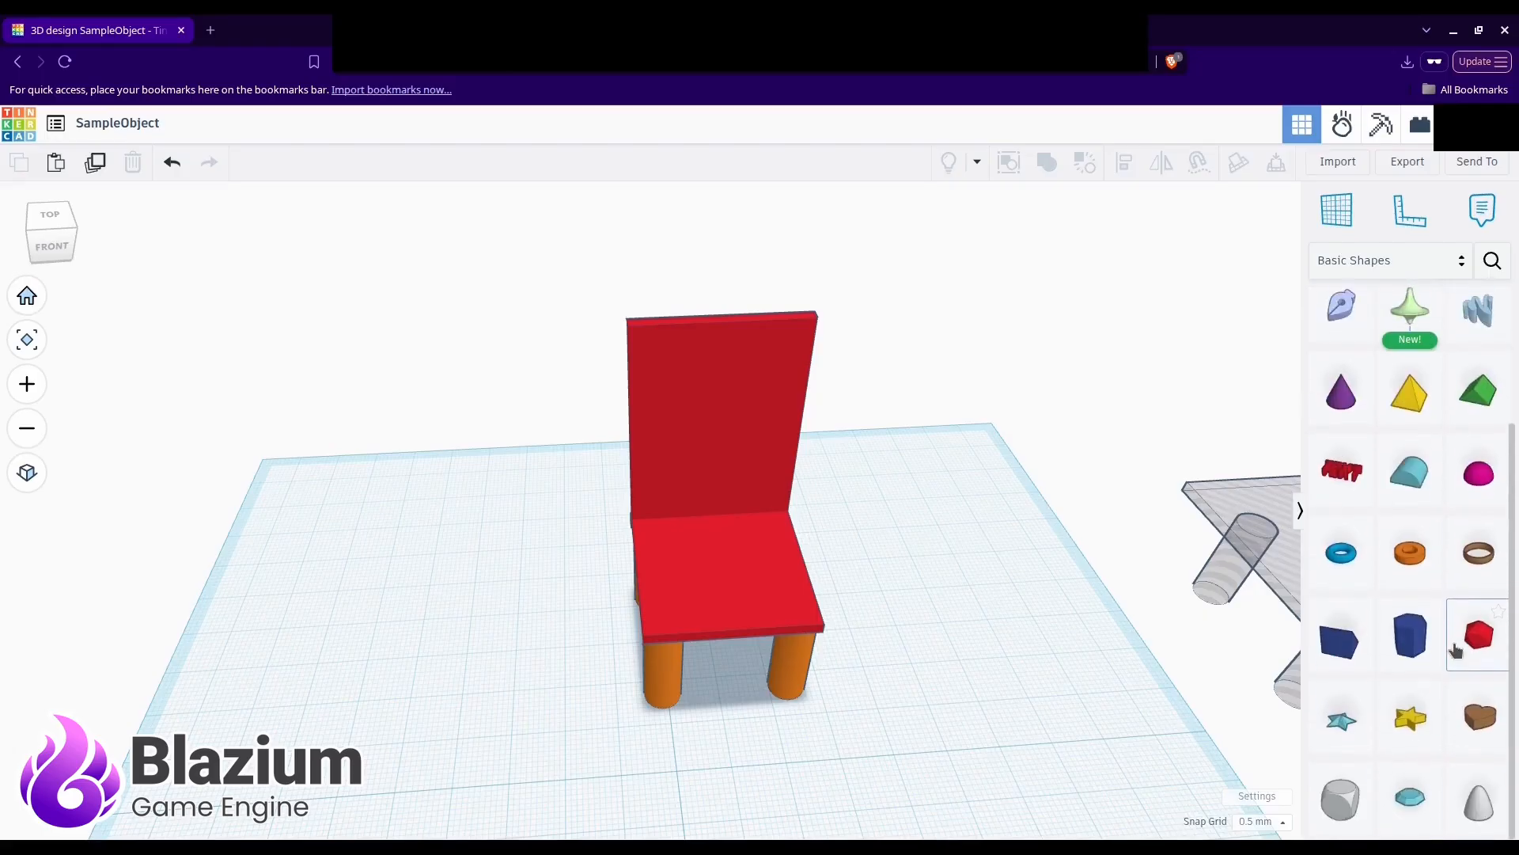
pyautogui.scroll(5, 1434, 715)
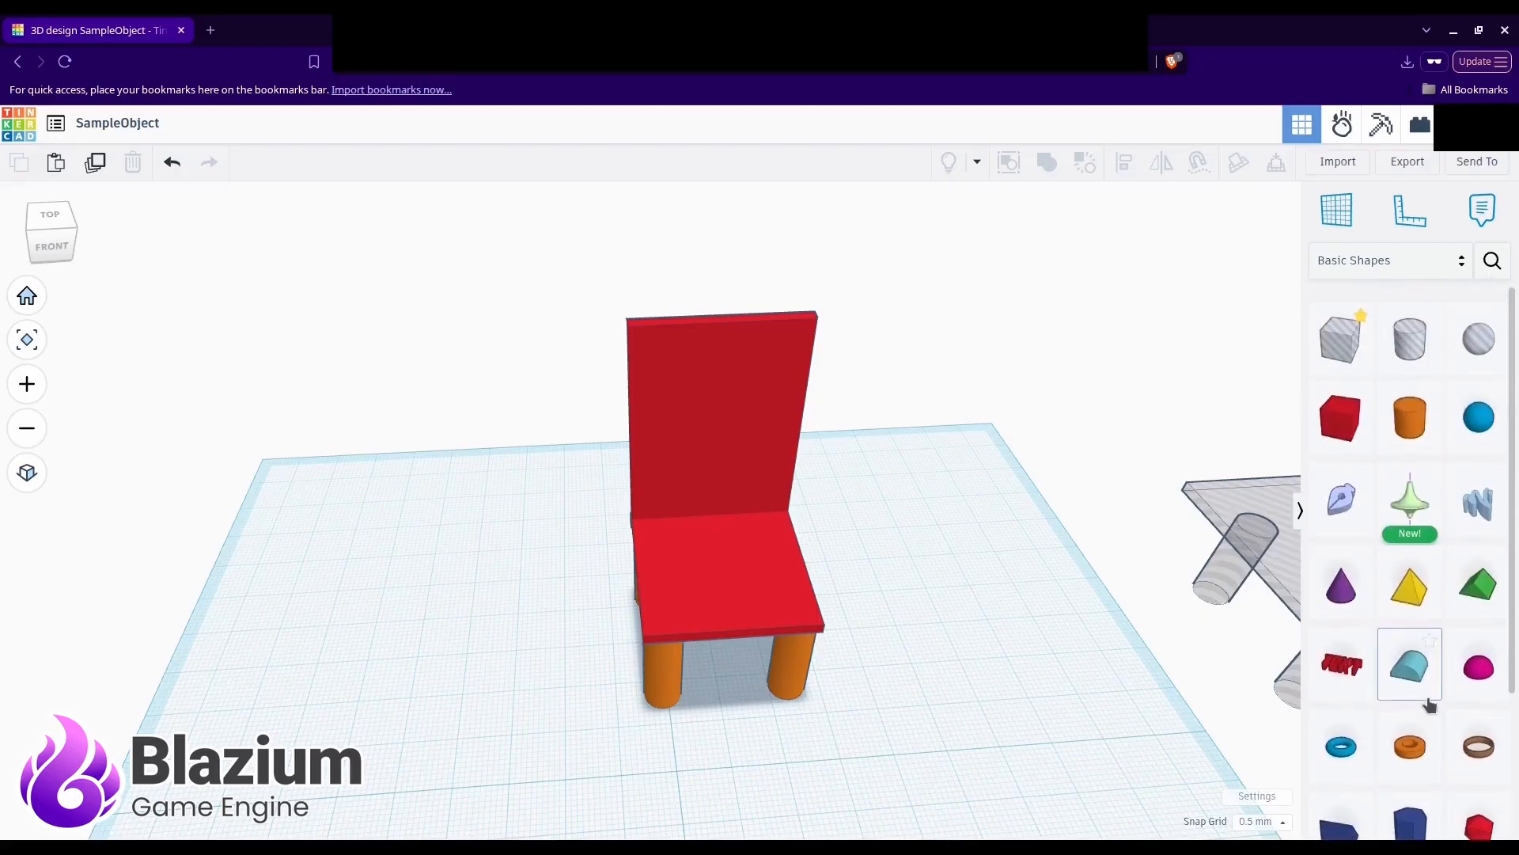
# Step: Try placing a snap-fit gear from the Hardware shapes on the chair's backrest, and delete it again
pyautogui.click(1407, 259)
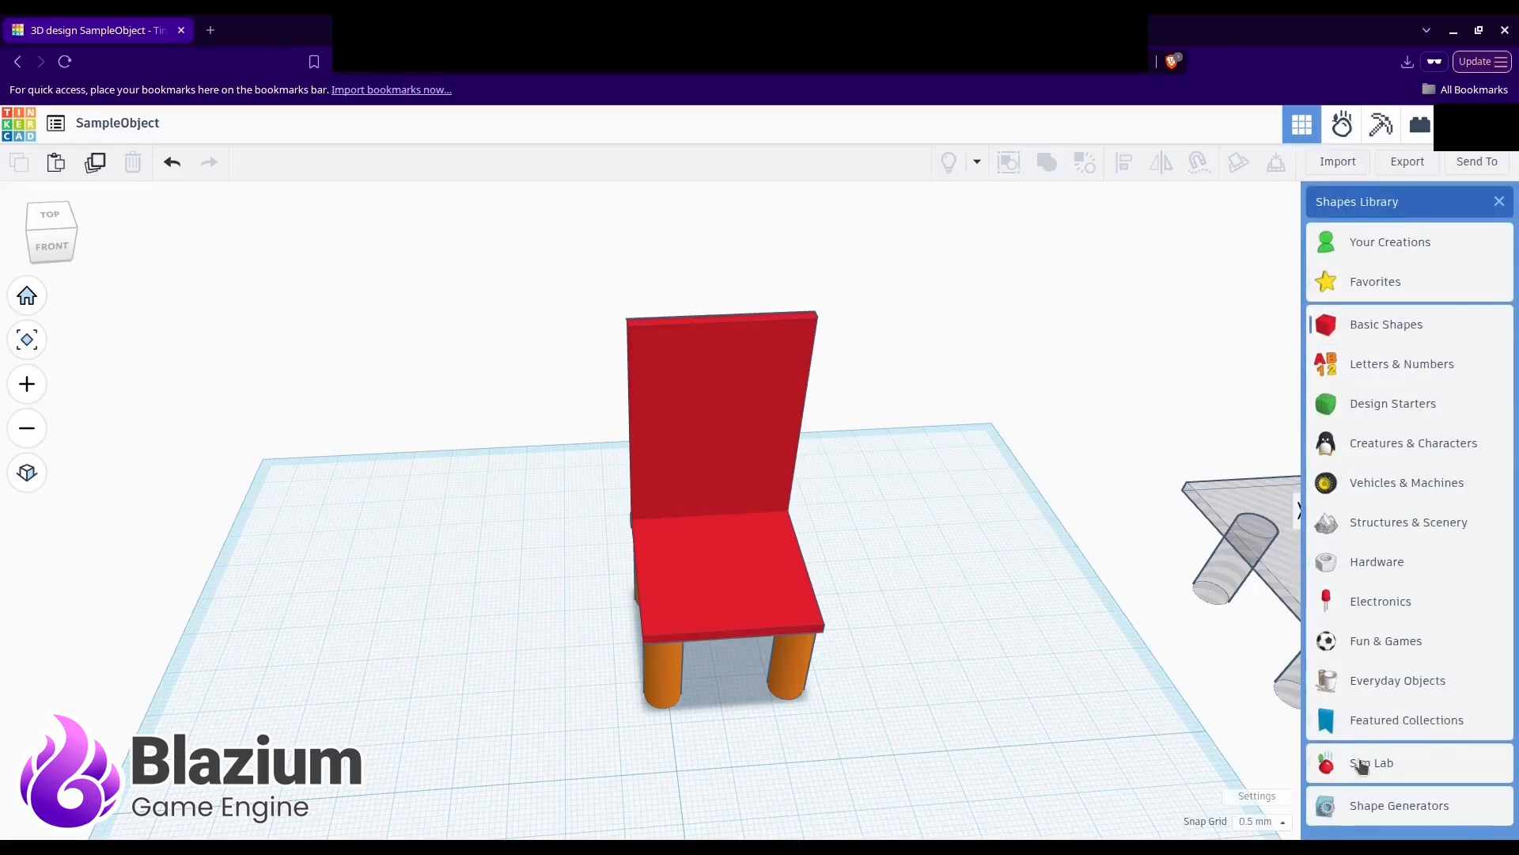
pyautogui.click(1377, 562)
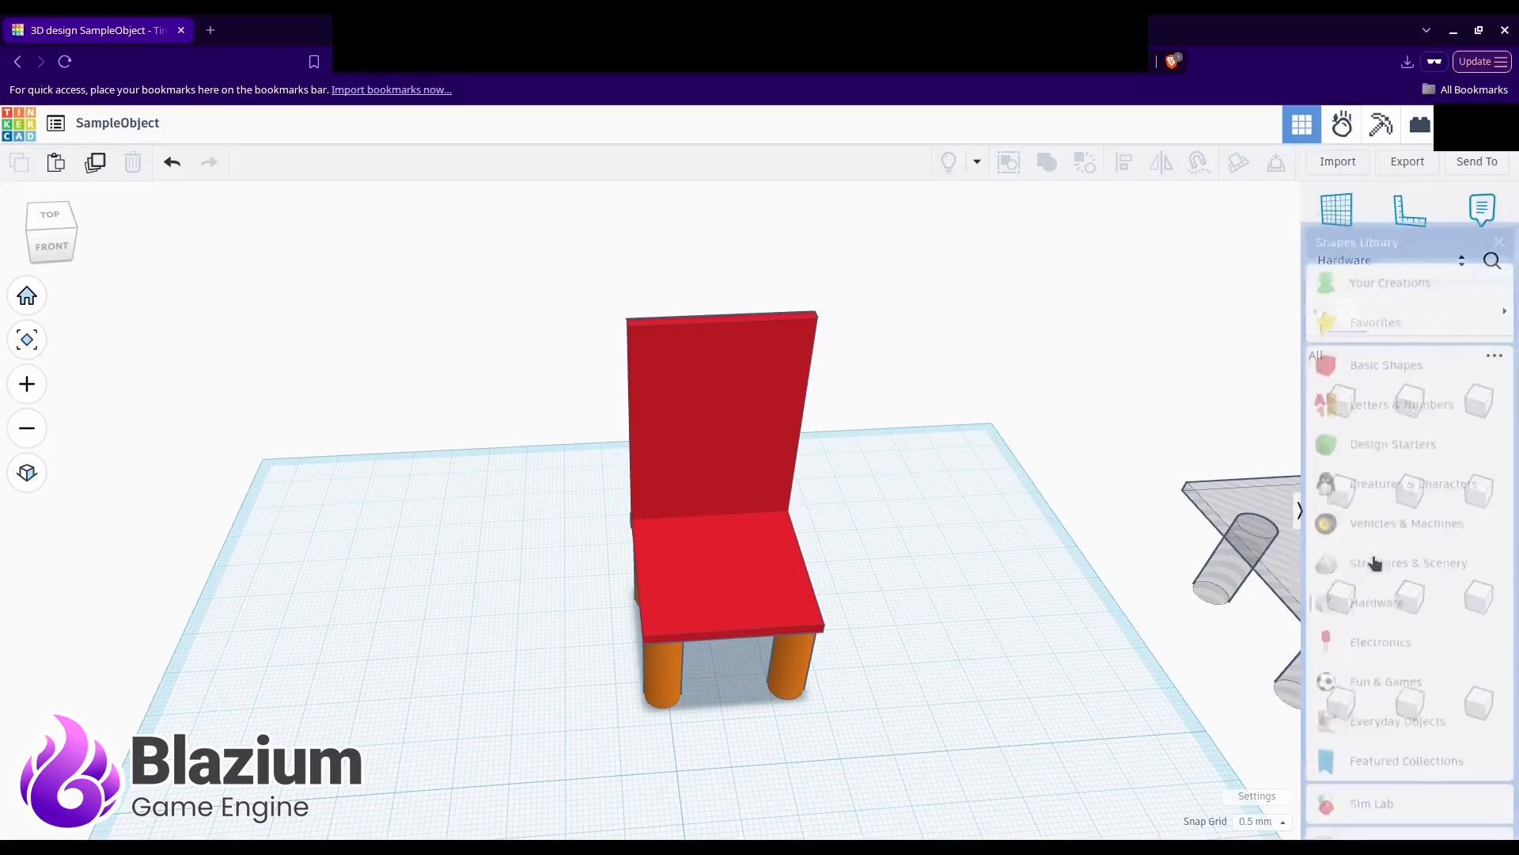
pyautogui.moveTo(1345, 412); pyautogui.dragTo(758, 461)
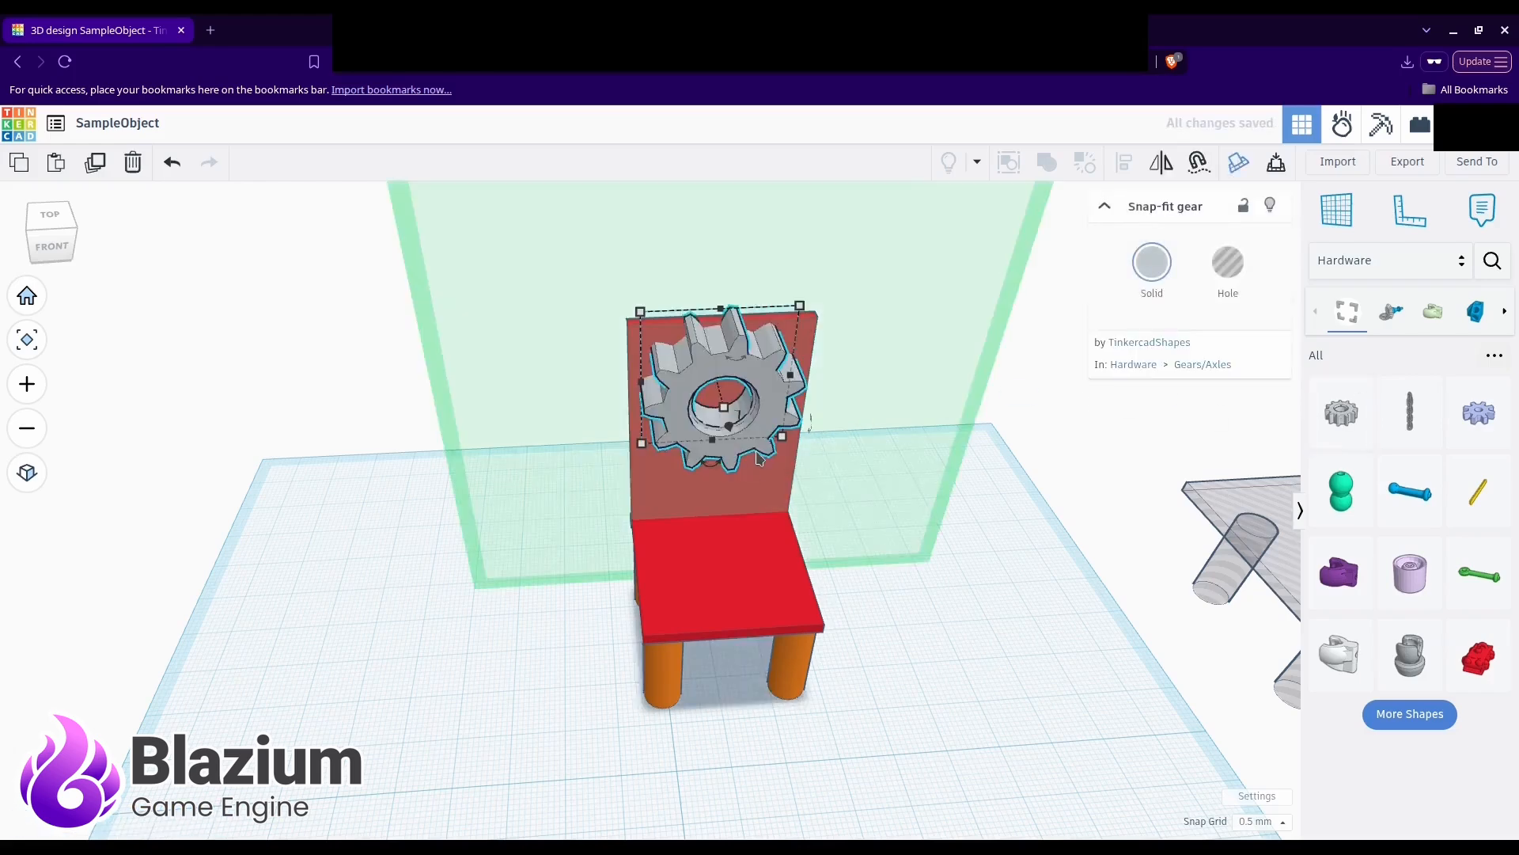
pyautogui.press('Delete')
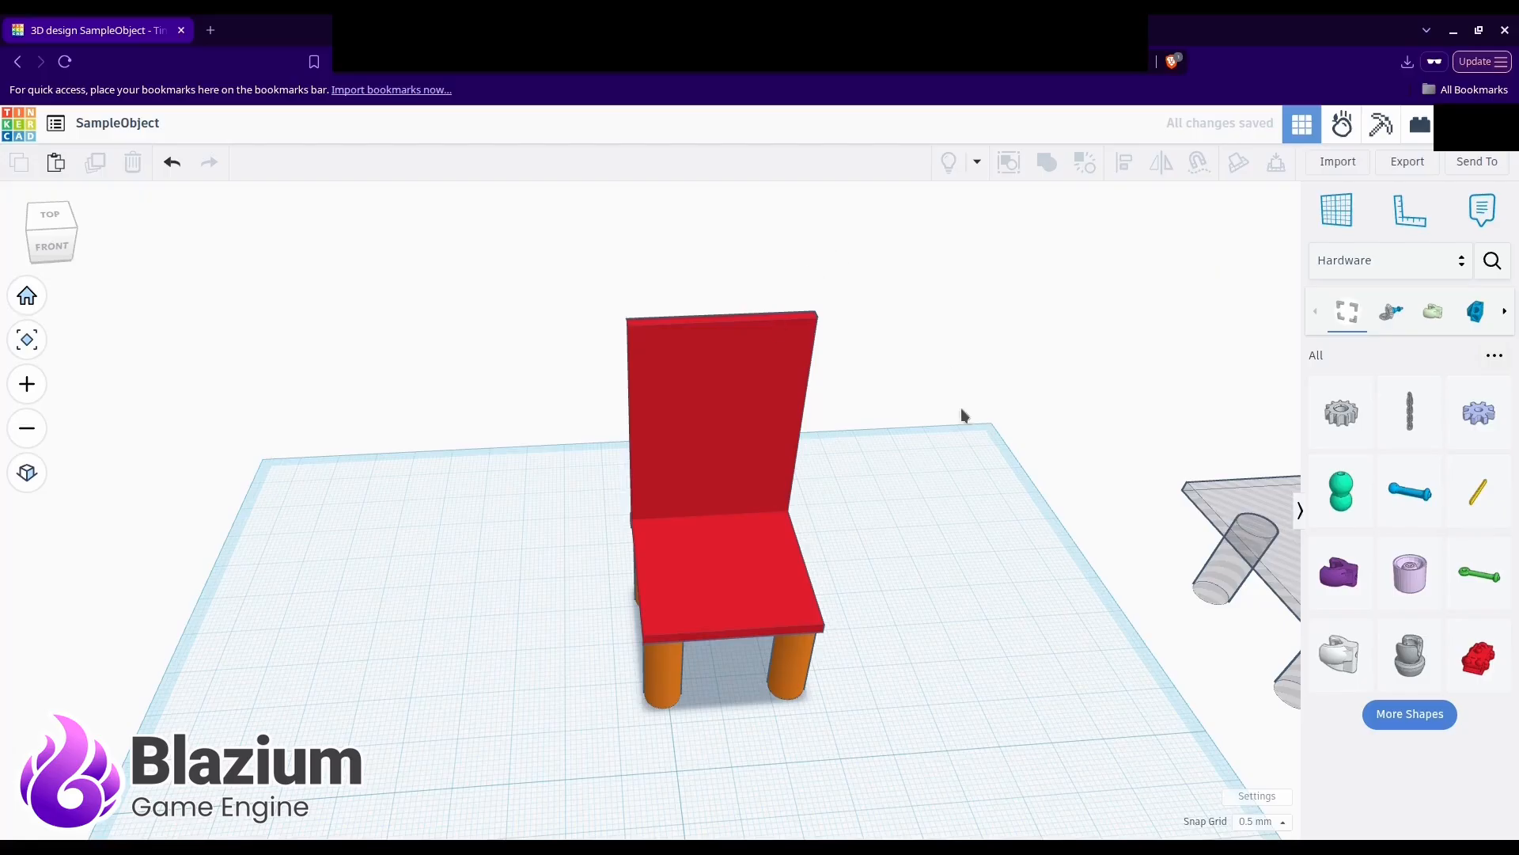
# Step: Nudge the transparent table bundle beside the workplane slightly closer to the chair and deselect it
pyautogui.moveTo(932, 432); pyautogui.dragTo(848, 486, button='right')
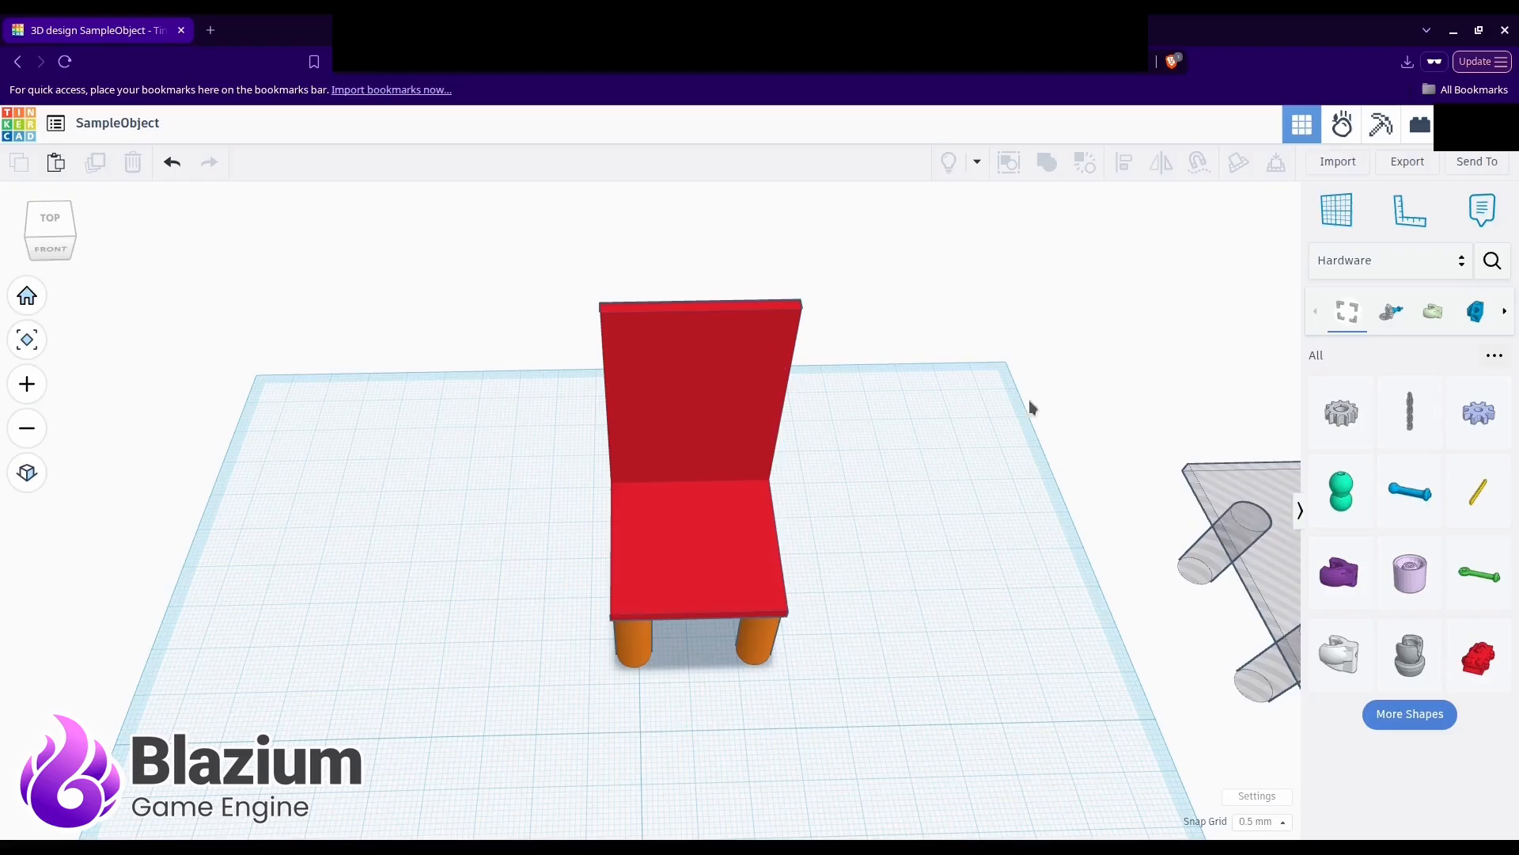
pyautogui.click(1241, 550)
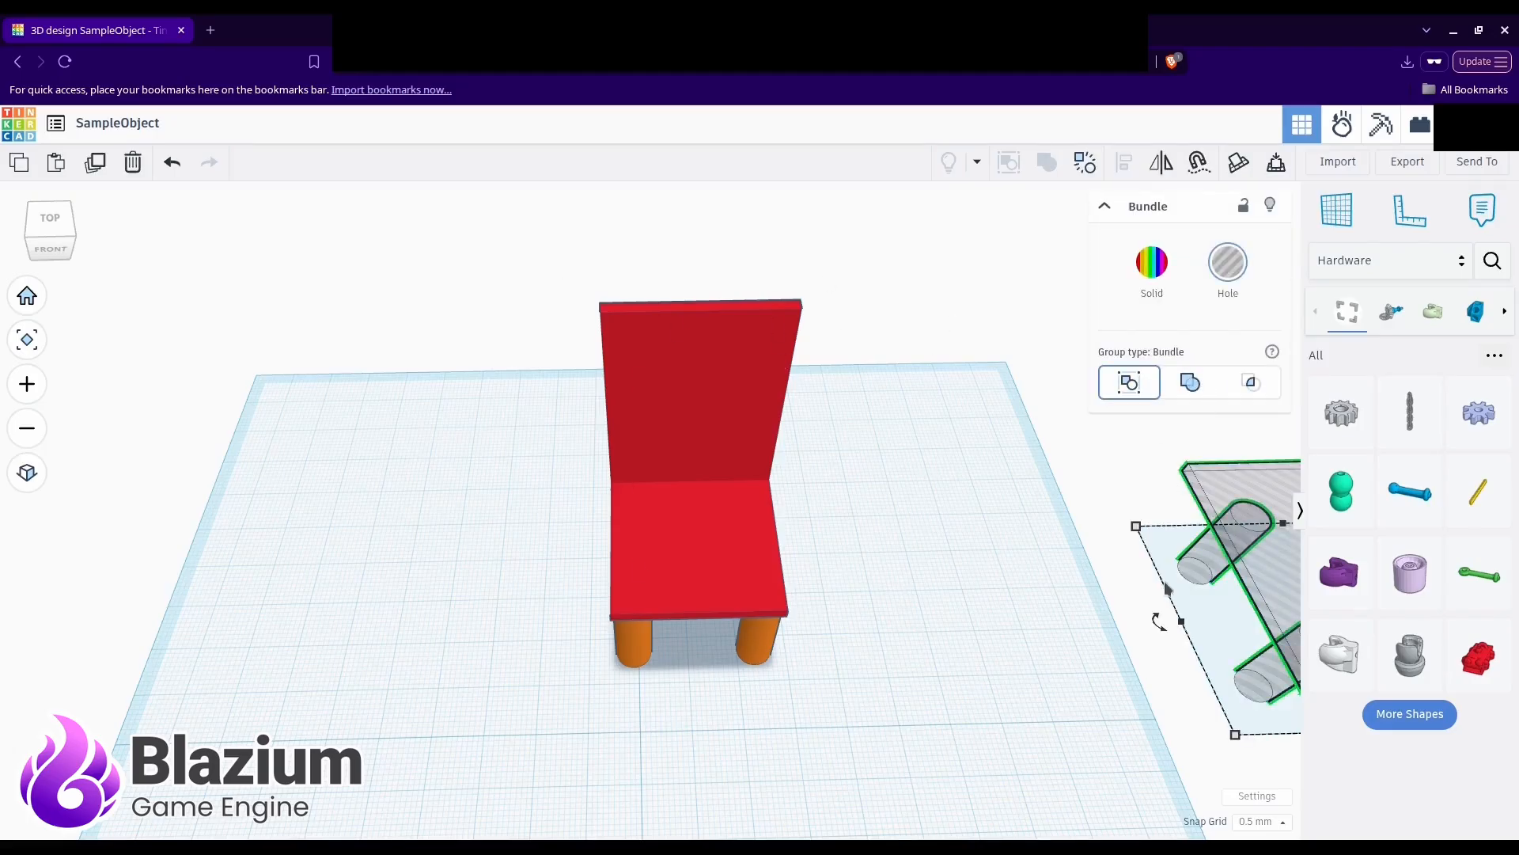
pyautogui.press('Left')
pyautogui.press('Left')
pyautogui.press('Left')
pyautogui.press('Left')
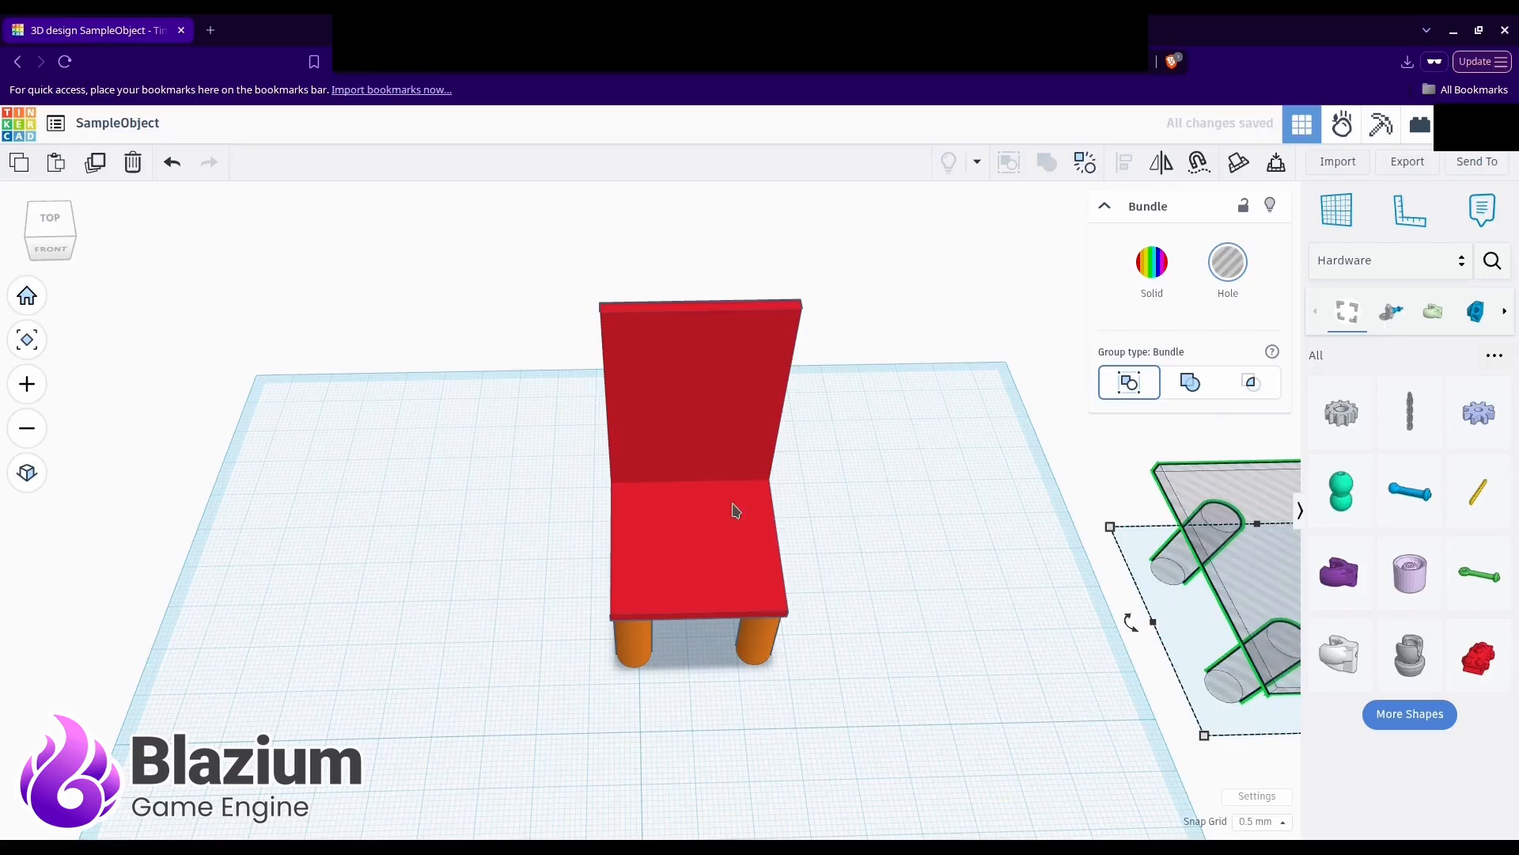
pyautogui.click(872, 524)
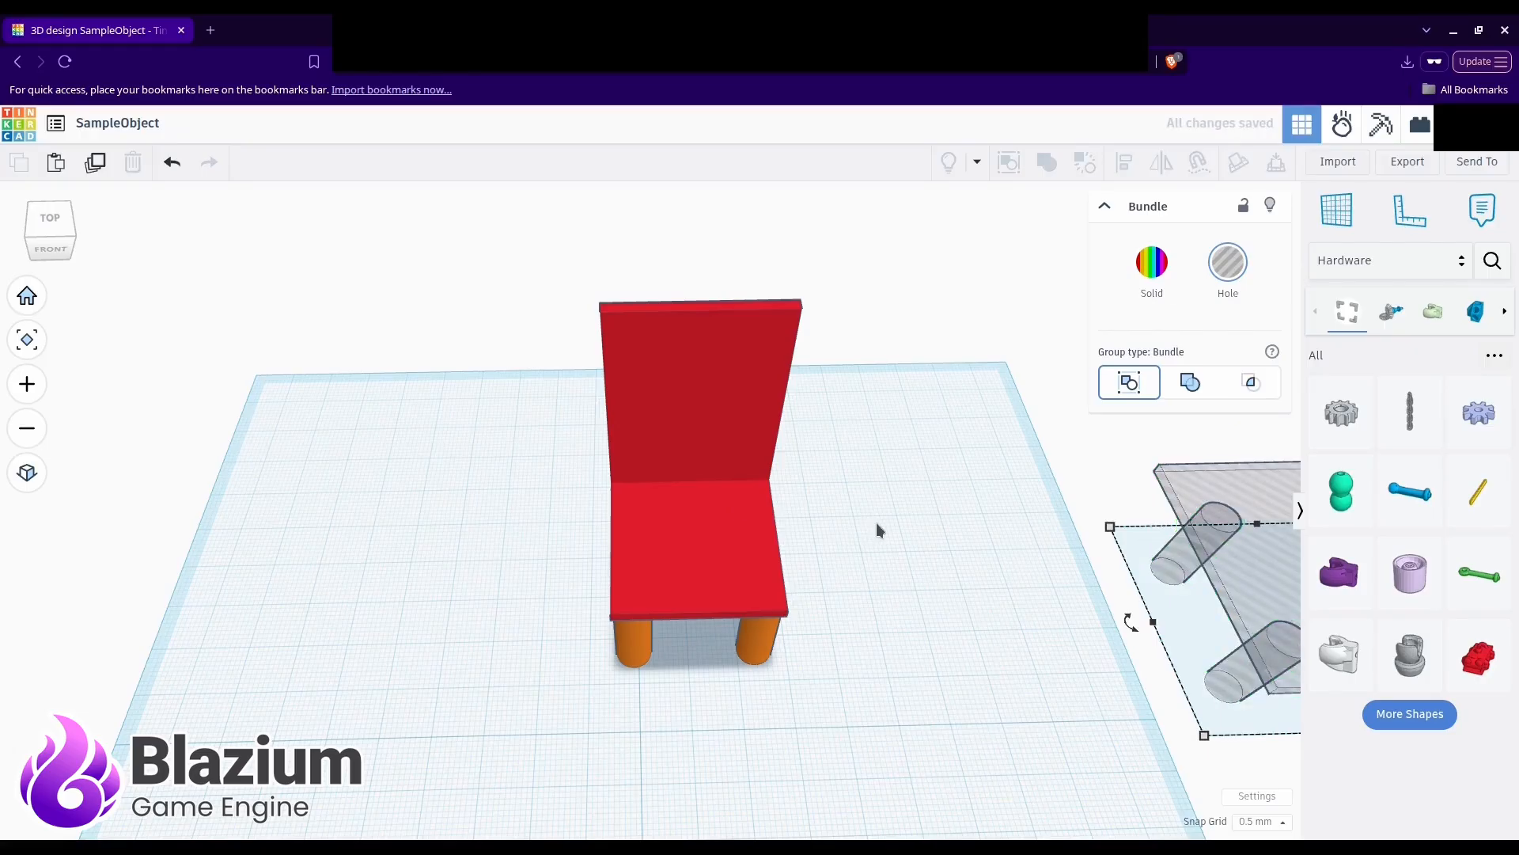
# Step: Compare the export scope offered with nothing selected against the one for only the chair's six selected shapes
pyautogui.click(1413, 159)
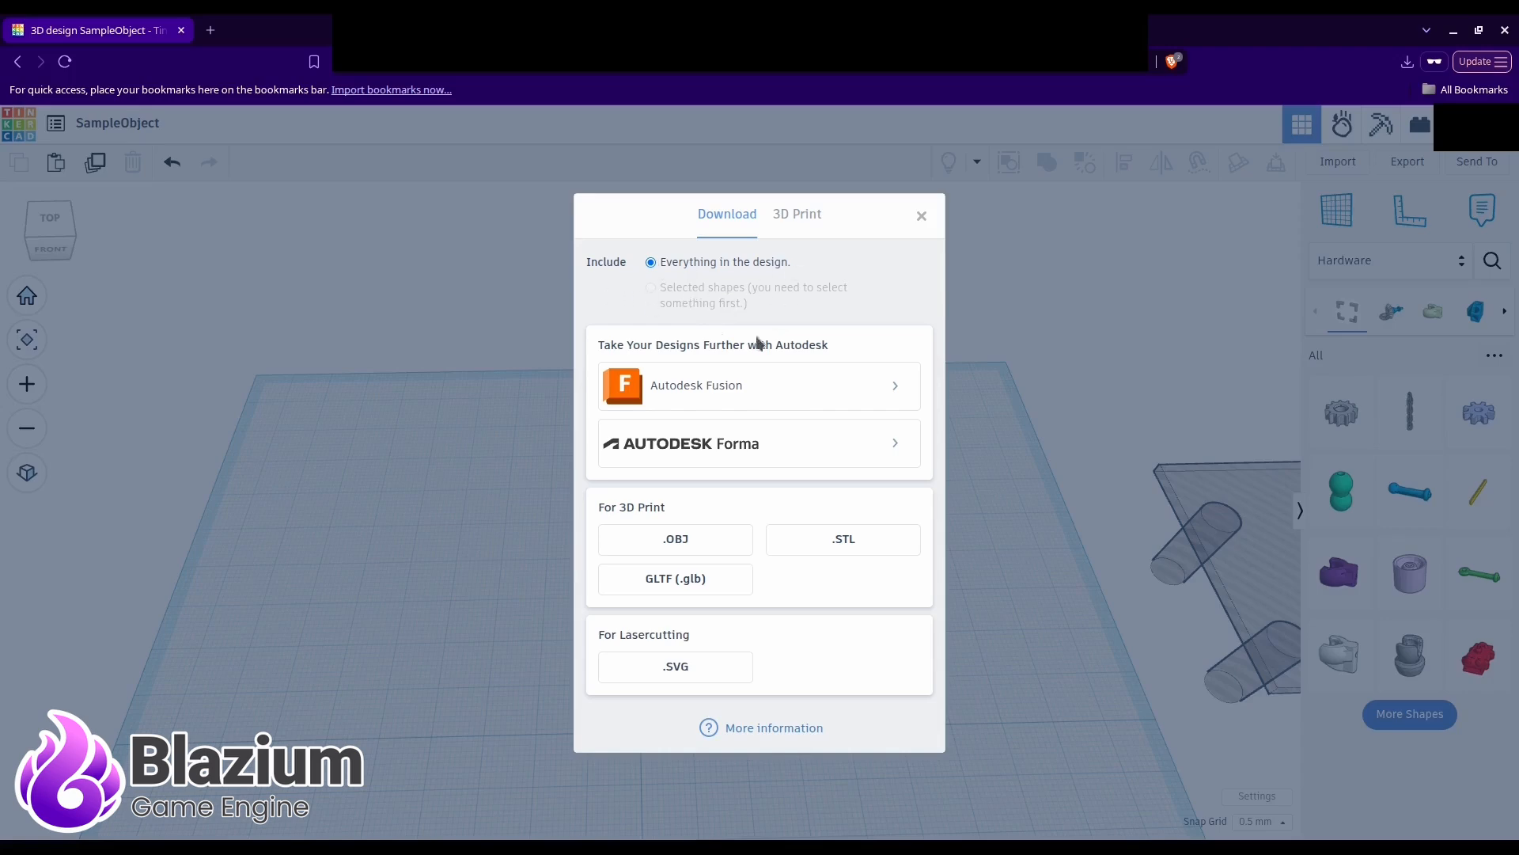
pyautogui.click(921, 217)
pyautogui.moveTo(482, 234); pyautogui.dragTo(901, 763)
pyautogui.click(1396, 171)
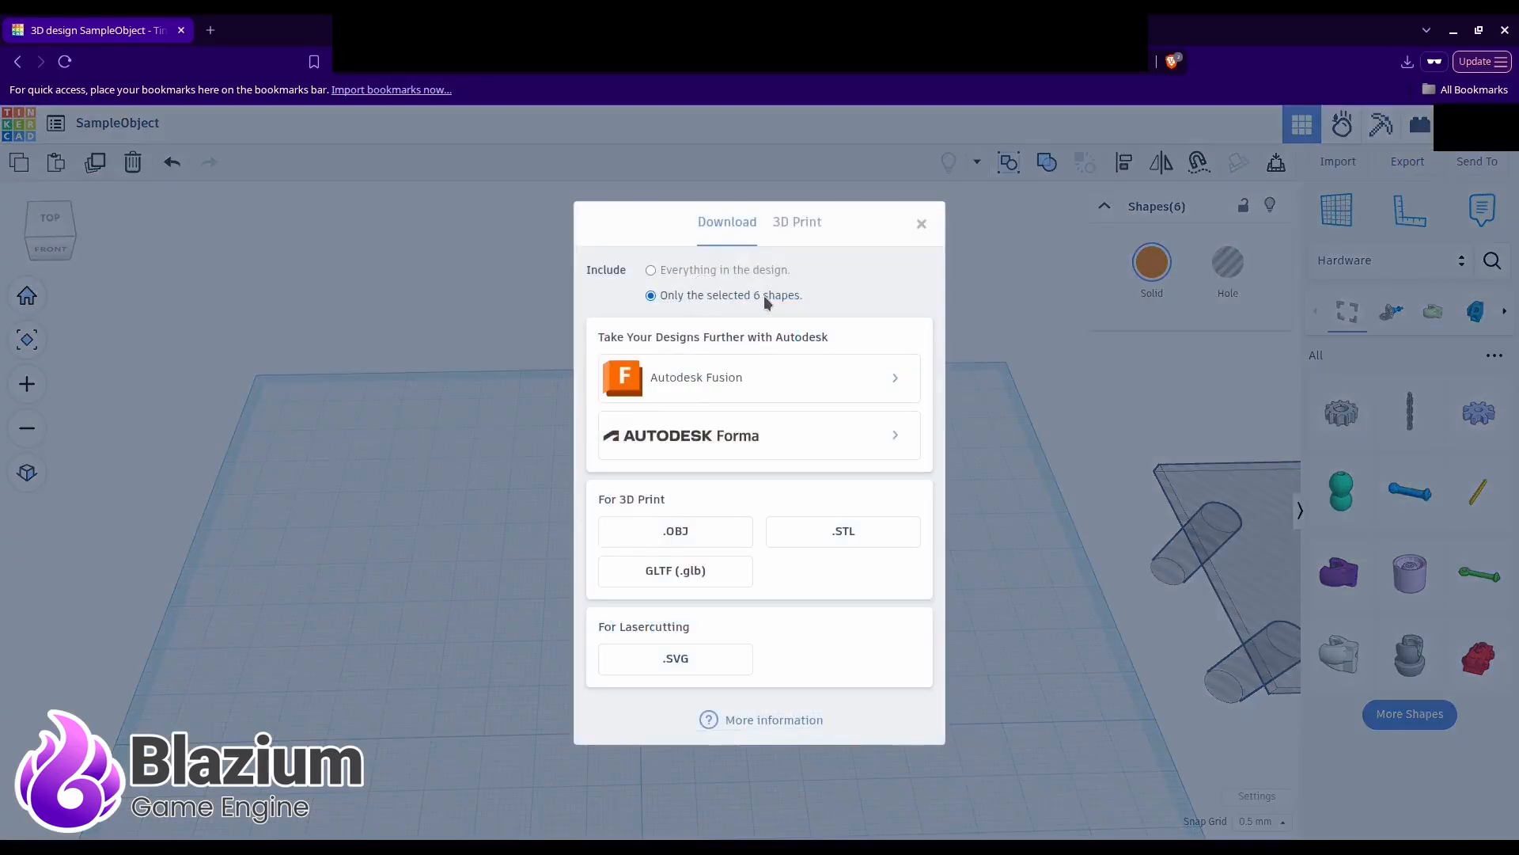
pyautogui.click(917, 224)
pyautogui.click(947, 467)
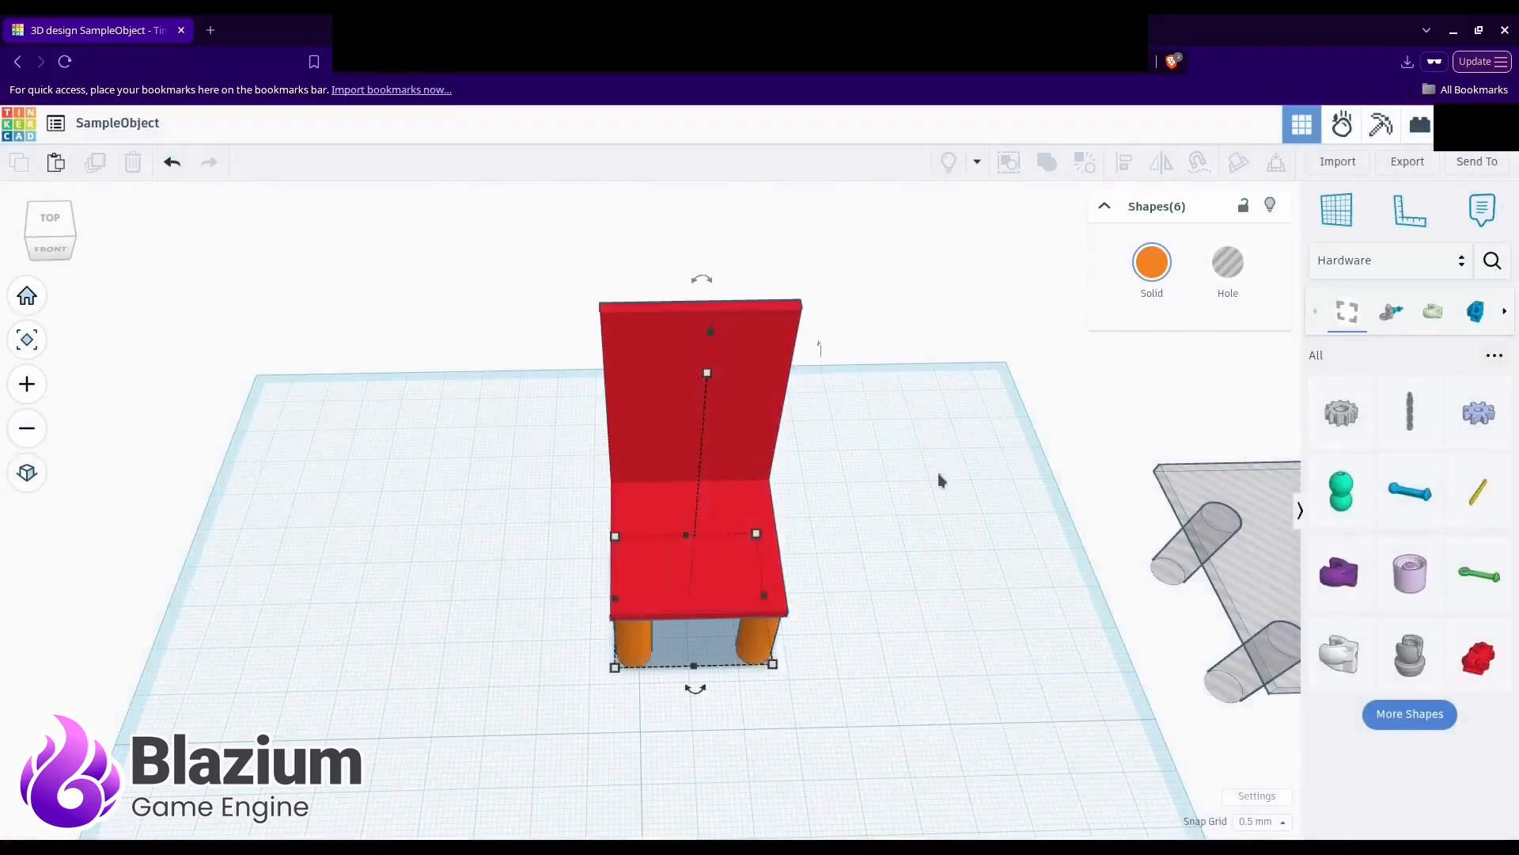
# Step: Select all six chair shapes and export only those as a GLTF (.glb) file
pyautogui.moveTo(929, 531)
pyautogui.mouseDown(button='middle')
pyautogui.moveTo(921, 544)
pyautogui.moveTo(947, 546)
pyautogui.mouseUp(button='middle')
pyautogui.moveTo(947, 552)
pyautogui.mouseDown(button='right')
pyautogui.moveTo(871, 375)
pyautogui.moveTo(895, 344)
pyautogui.moveTo(835, 493)
pyautogui.moveTo(787, 458)
pyautogui.moveTo(746, 389)
pyautogui.moveTo(762, 408)
pyautogui.moveTo(604, 431)
pyautogui.moveTo(817, 499)
pyautogui.moveTo(779, 531)
pyautogui.moveTo(899, 525)
pyautogui.moveTo(604, 512)
pyautogui.moveTo(803, 603)
pyautogui.moveTo(766, 553)
pyautogui.moveTo(620, 536)
pyautogui.moveTo(858, 573)
pyautogui.moveTo(952, 625)
pyautogui.moveTo(982, 601)
pyautogui.mouseUp(button='right')
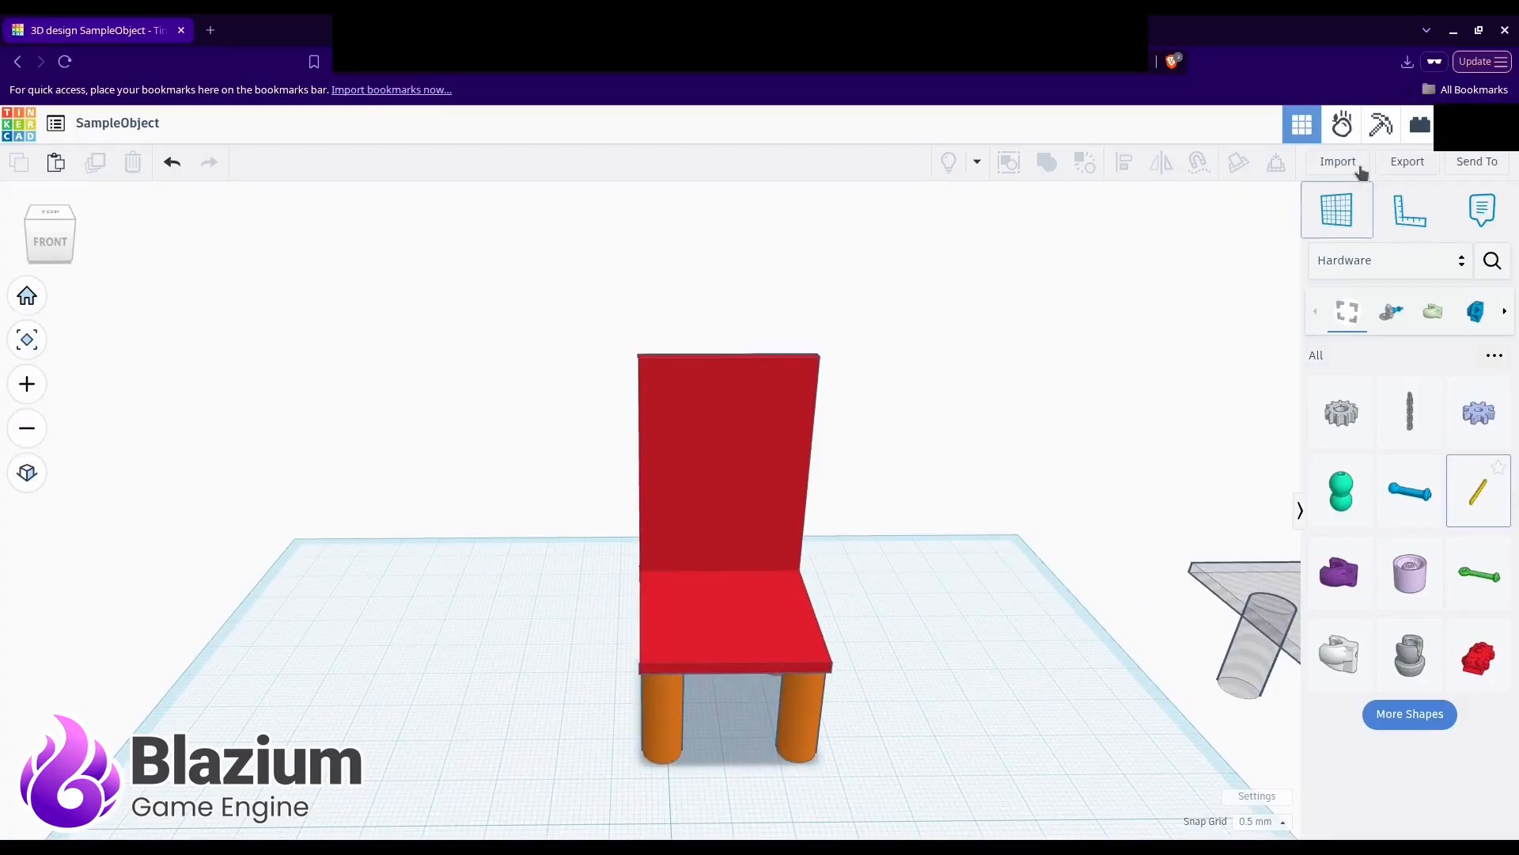
pyautogui.moveTo(1014, 386); pyautogui.dragTo(975, 413, button='right')
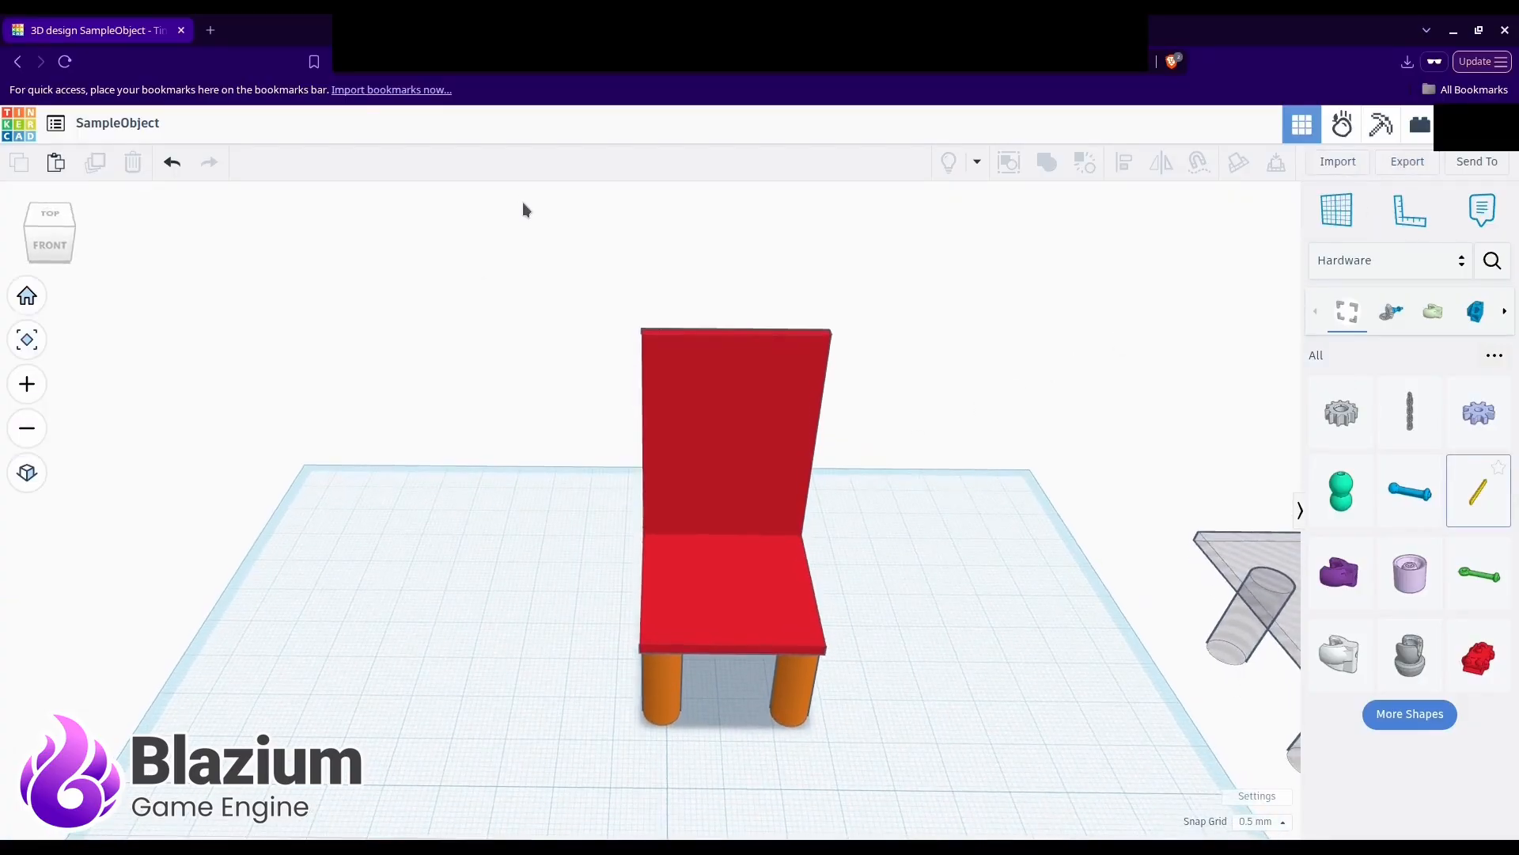
pyautogui.moveTo(547, 228); pyautogui.dragTo(906, 757)
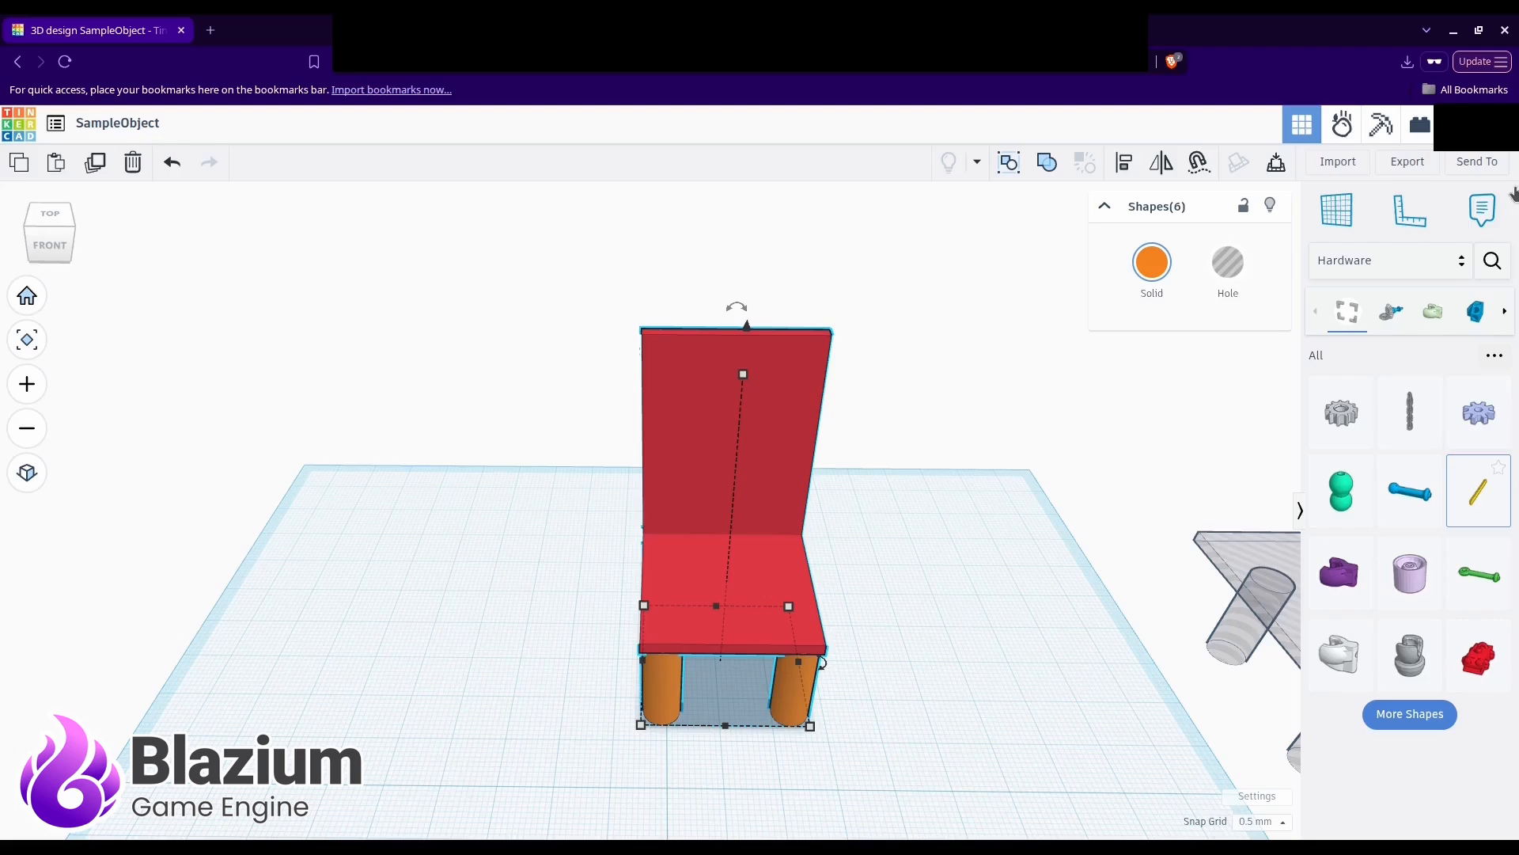
pyautogui.click(1399, 169)
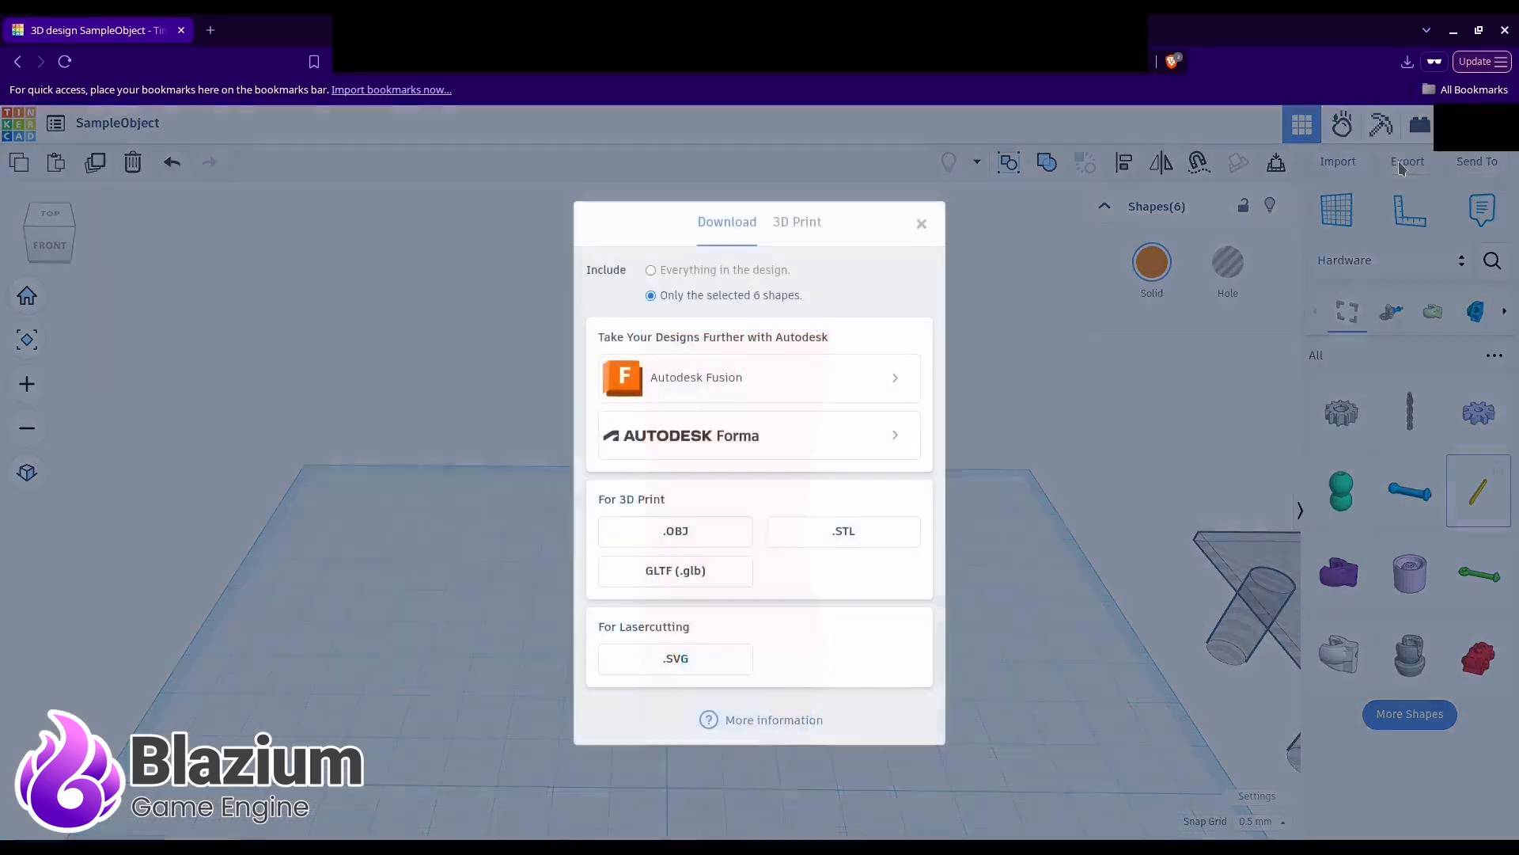
pyautogui.click(718, 582)
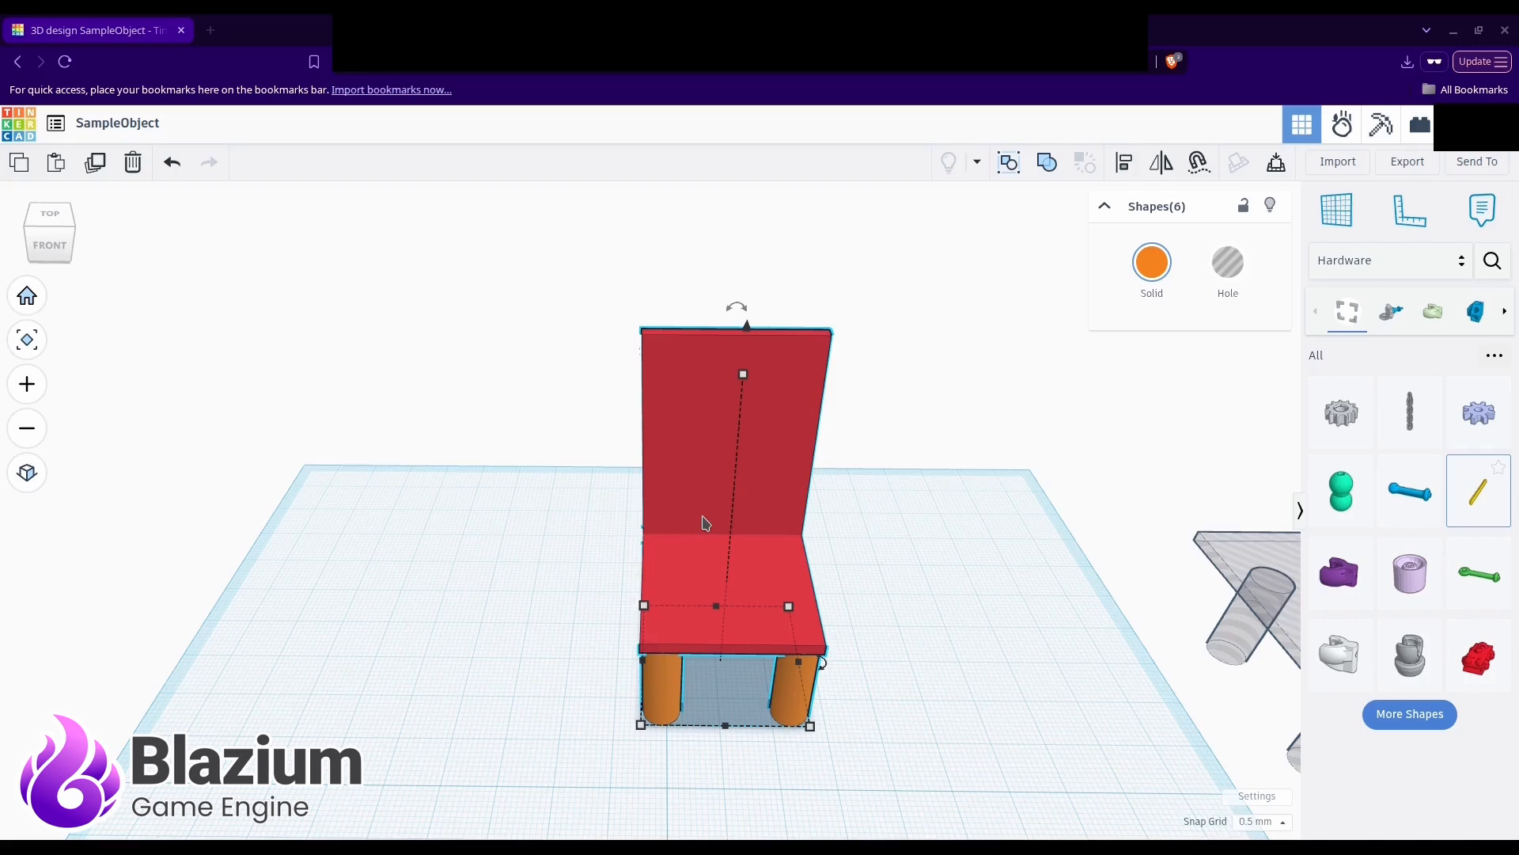
pyautogui.click(1023, 423)
pyautogui.moveTo(1024, 424); pyautogui.dragTo(912, 377, button='right')
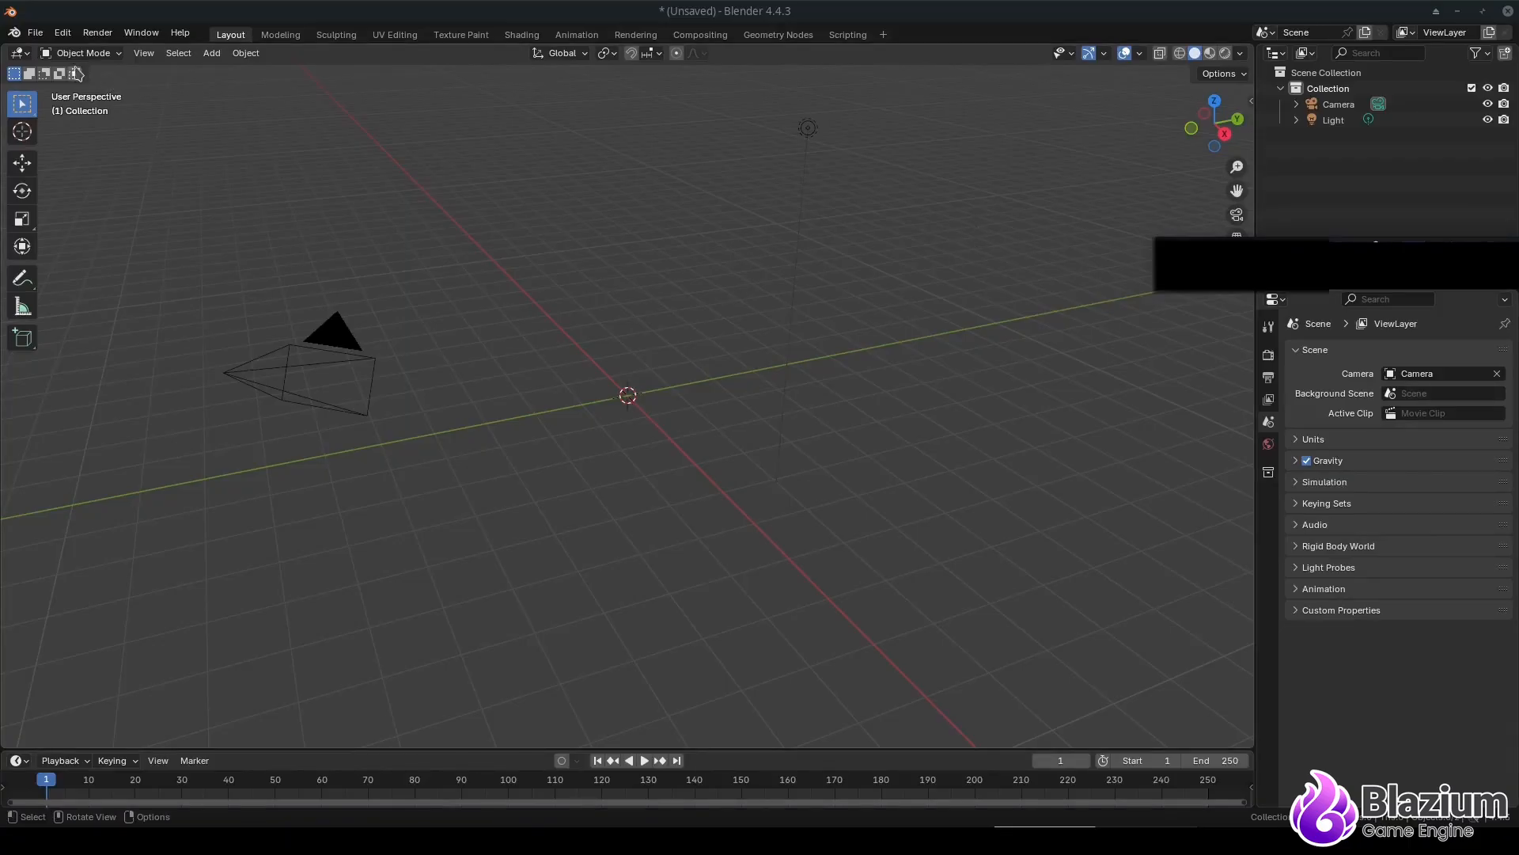
# Step: Switch to Blender and import SampleChair.glb from the TutorialArtwork folder in Downloads as glTF 2.0
pyautogui.click(36, 33)
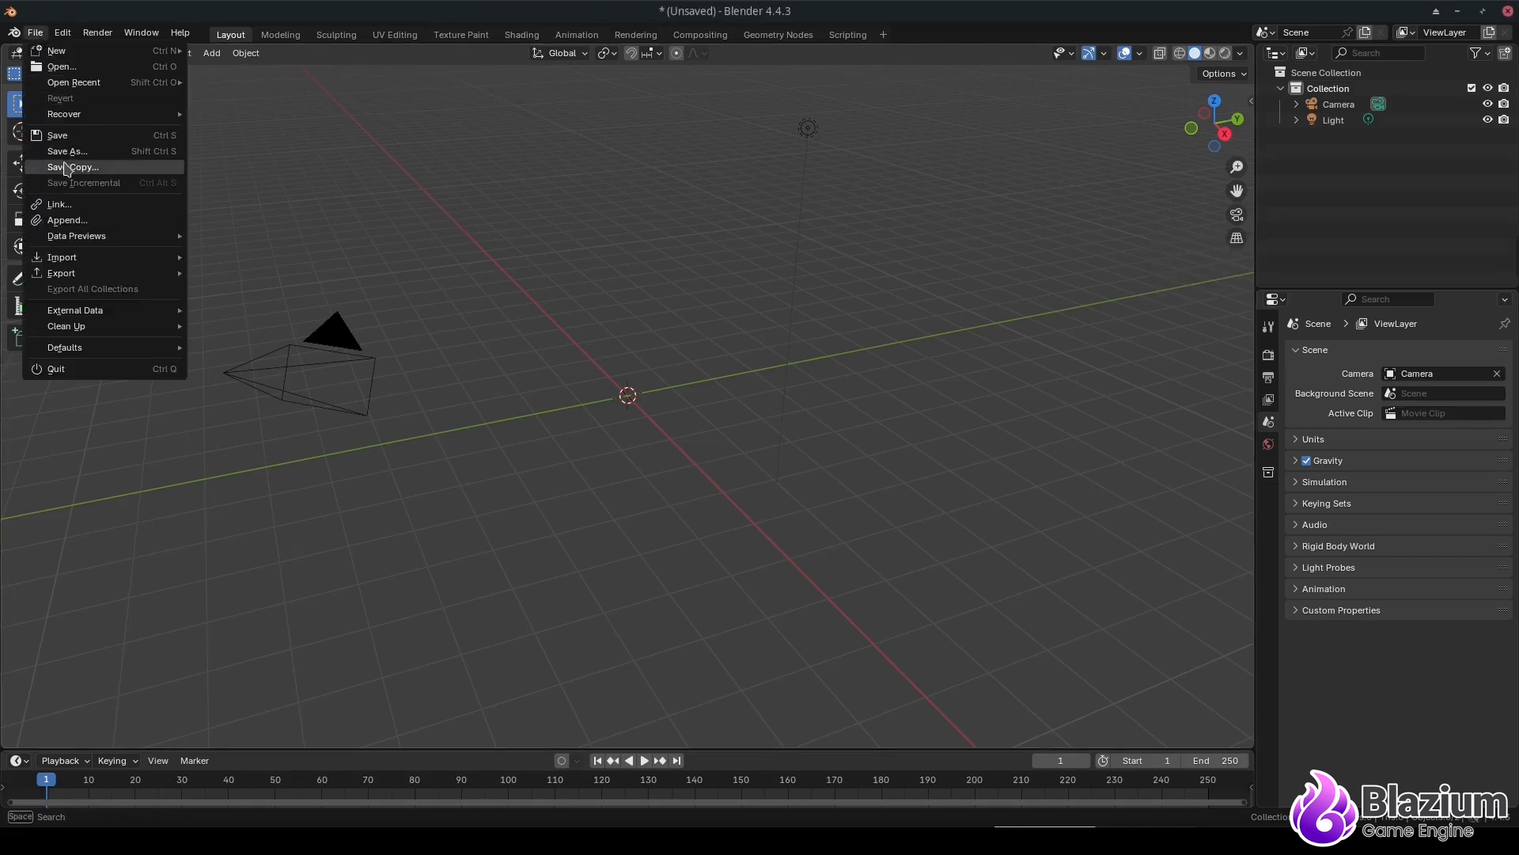
pyautogui.moveTo(118, 261)
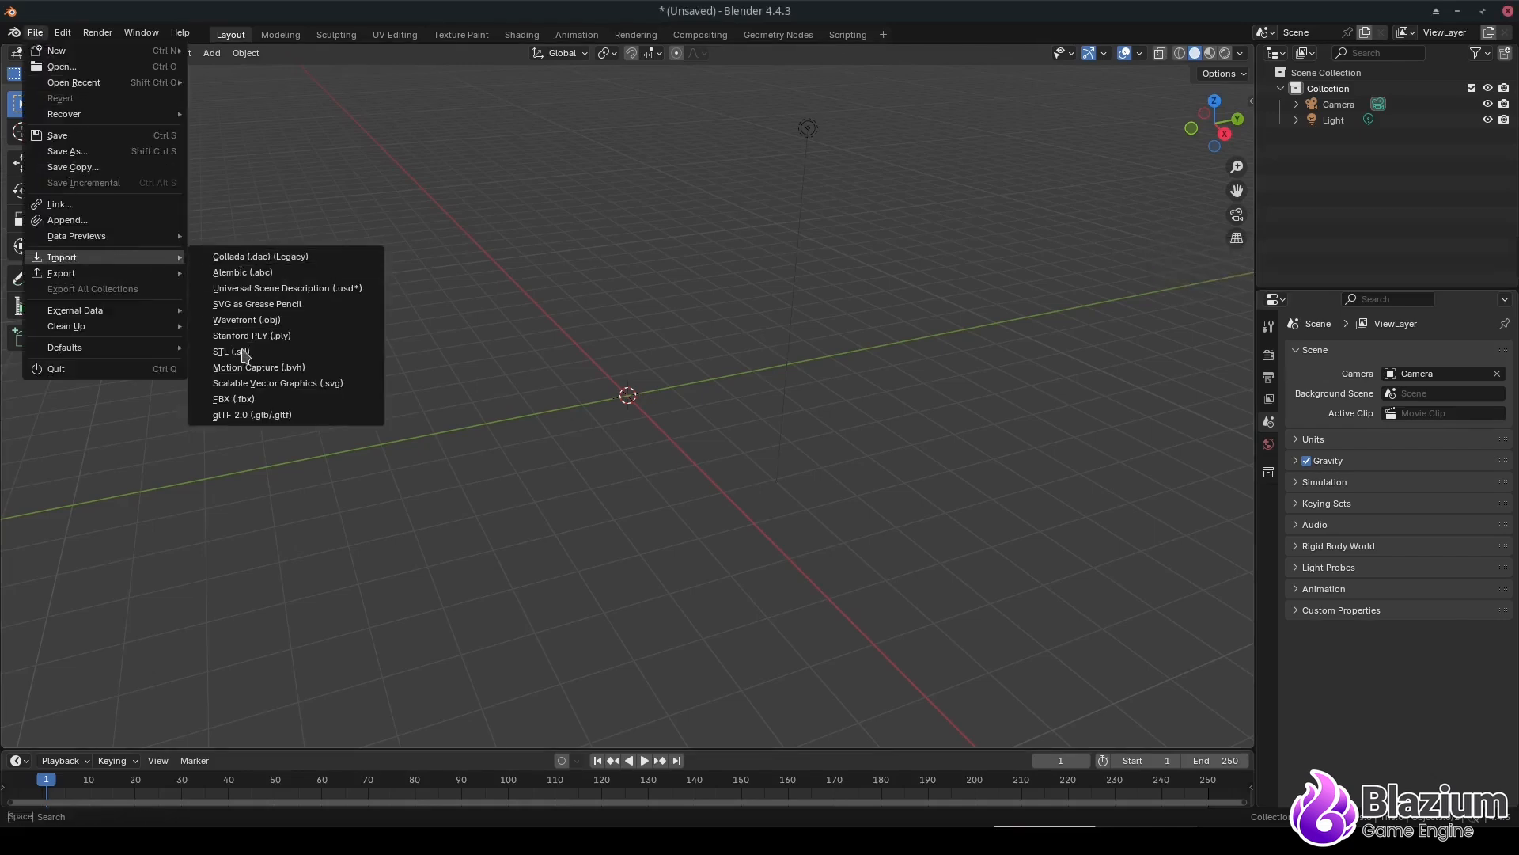
pyautogui.click(287, 415)
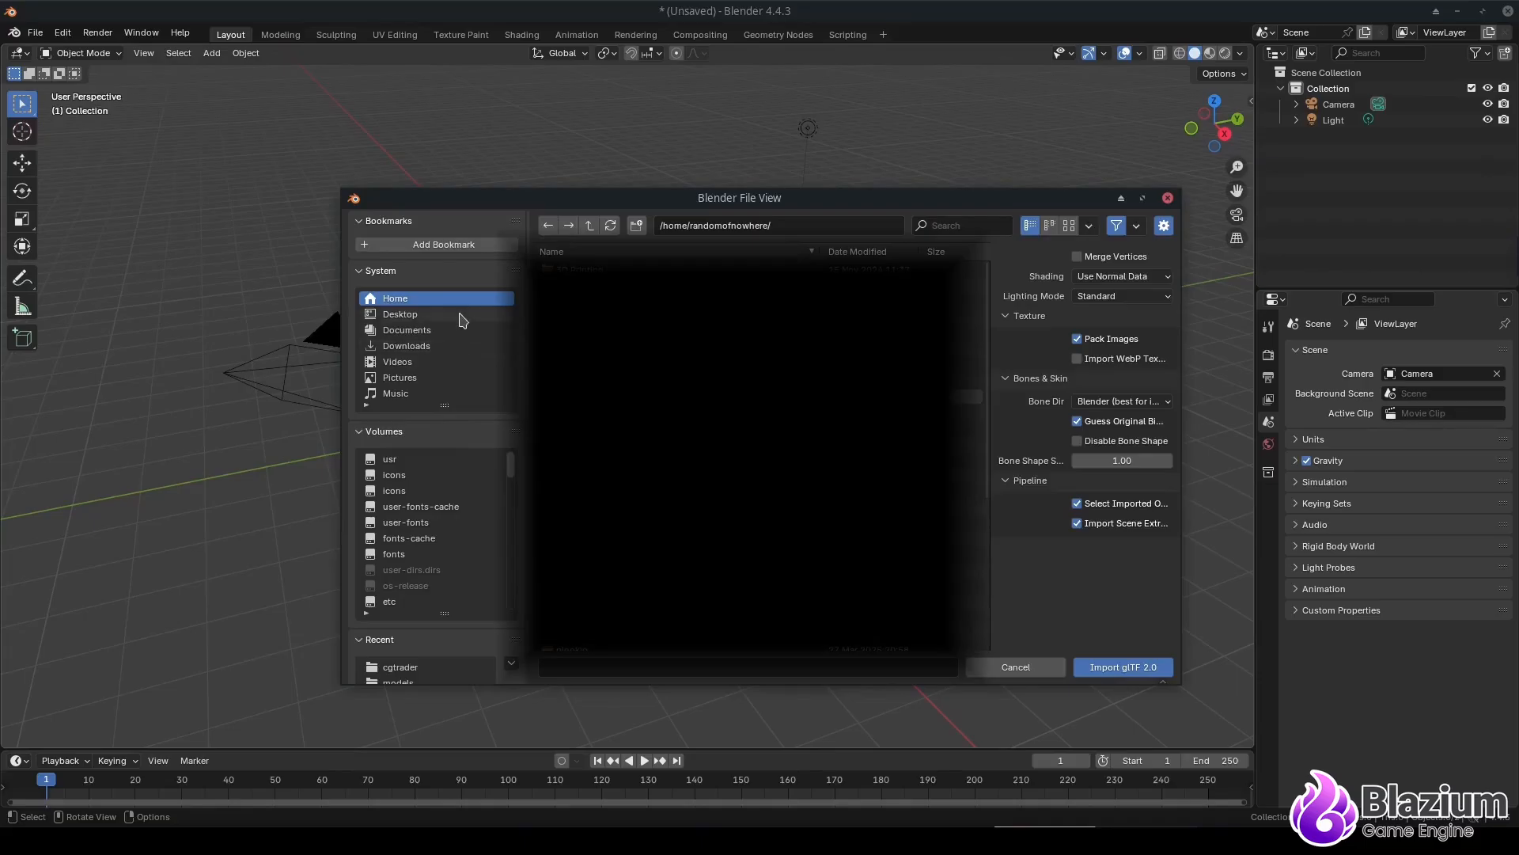
pyautogui.click(433, 345)
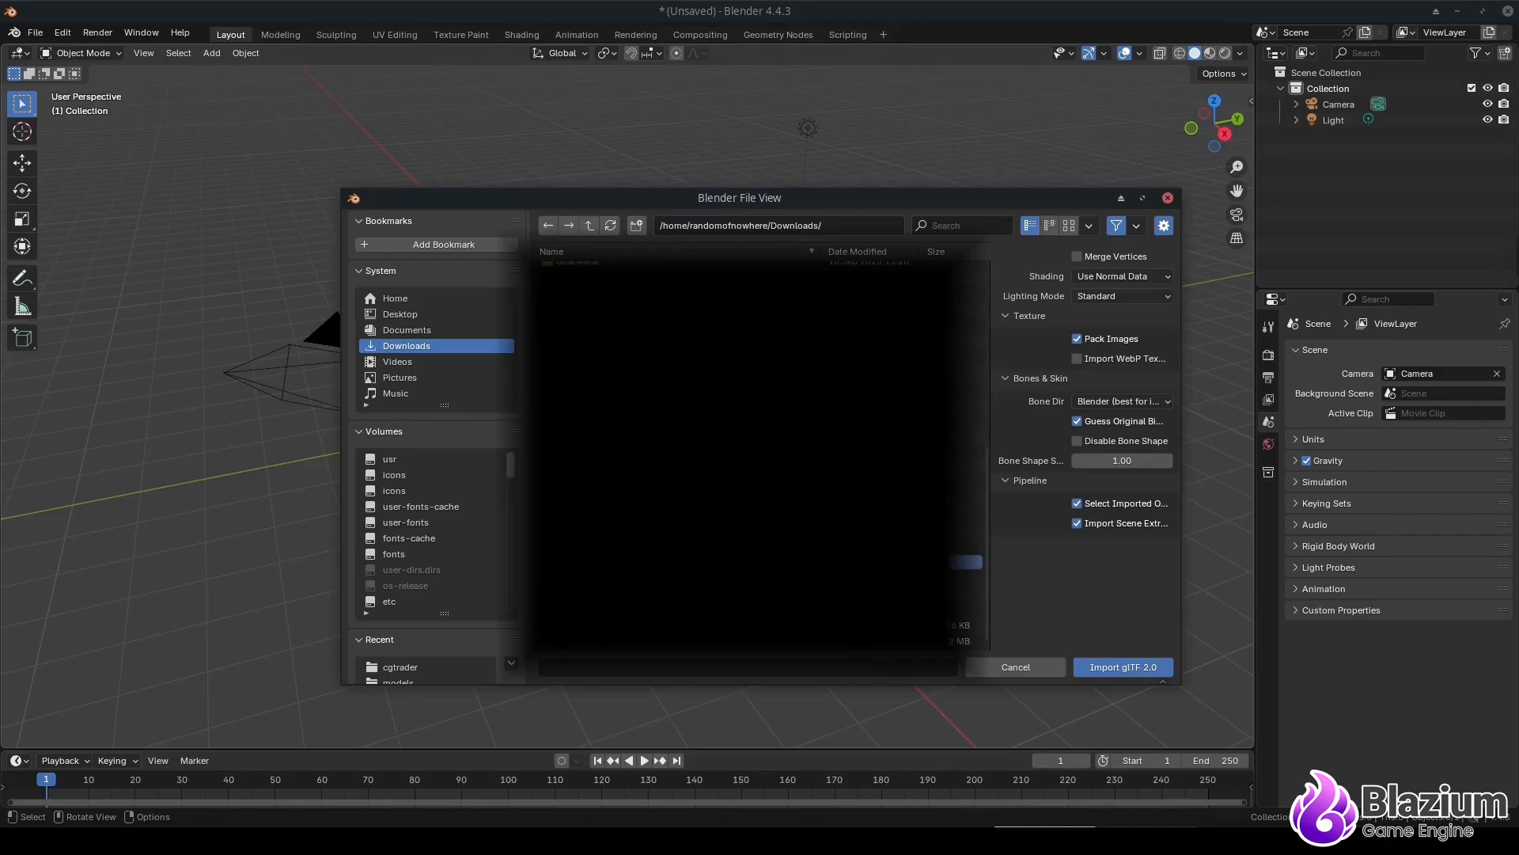
pyautogui.doubleClick(639, 565)
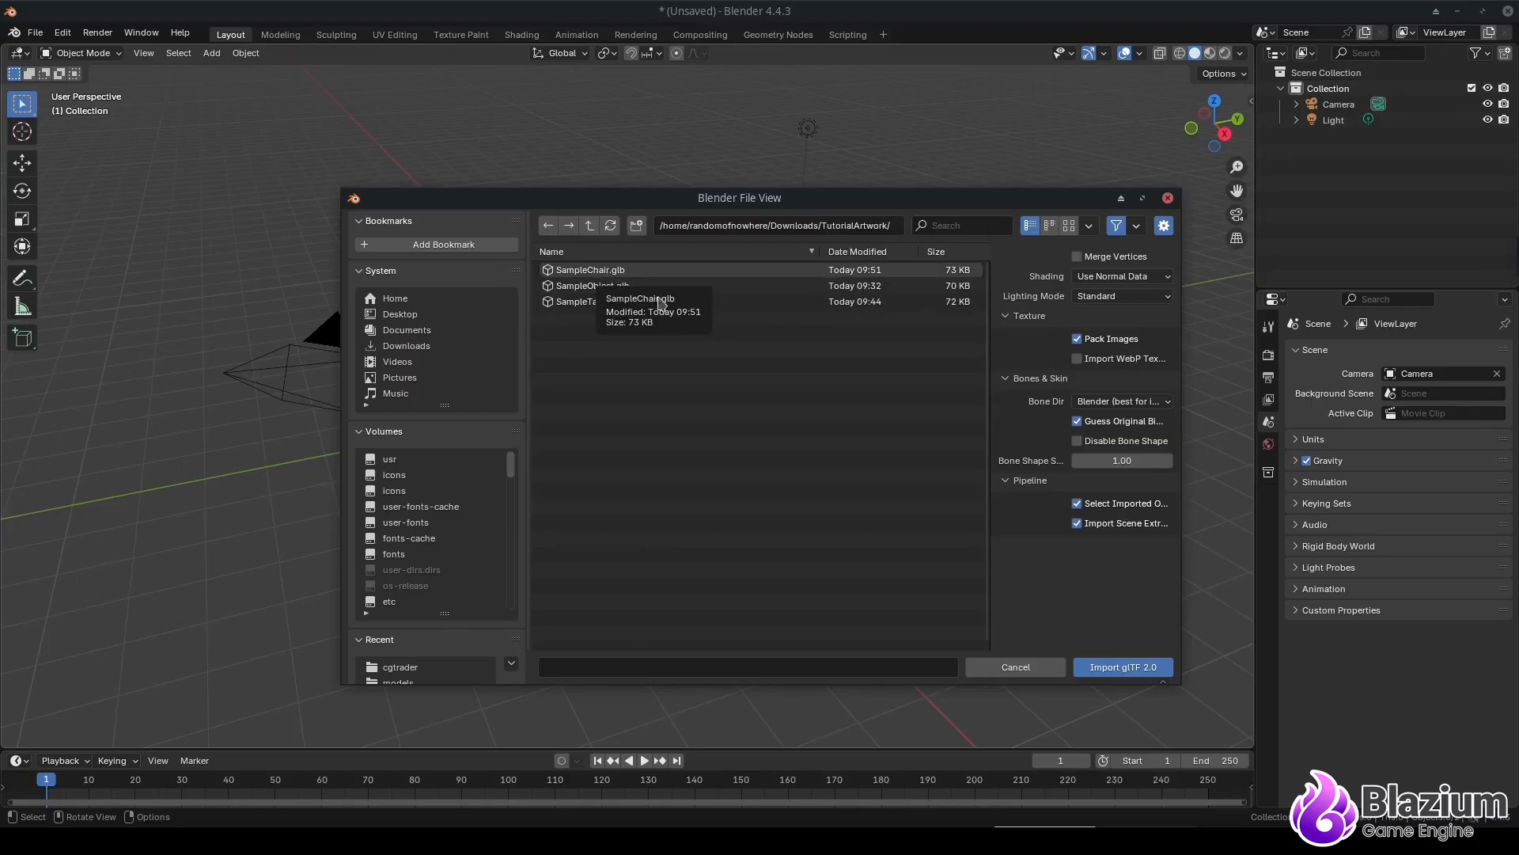
pyautogui.click(639, 272)
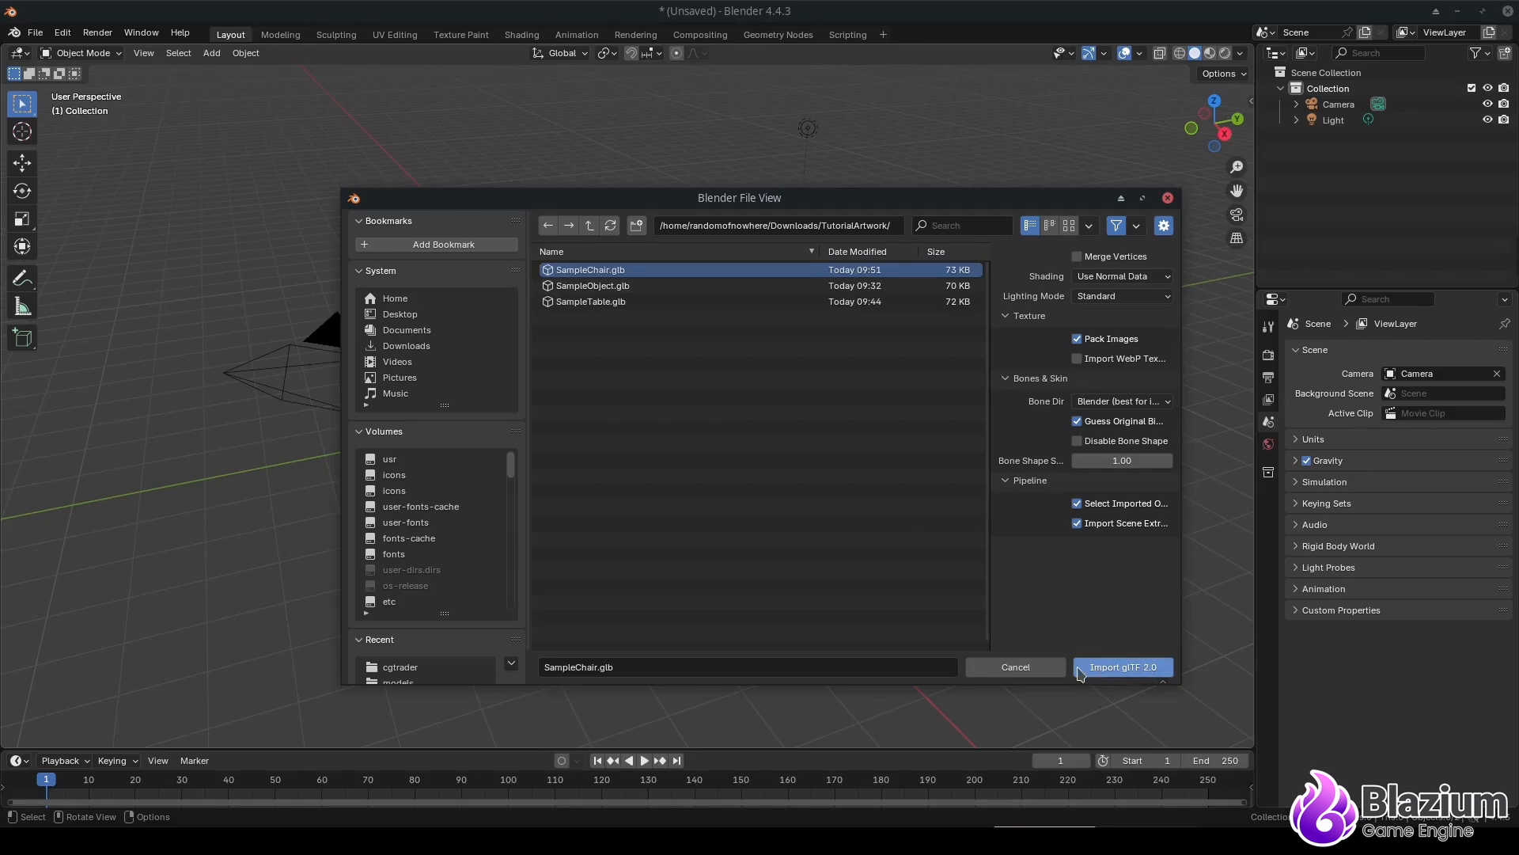
pyautogui.click(1160, 672)
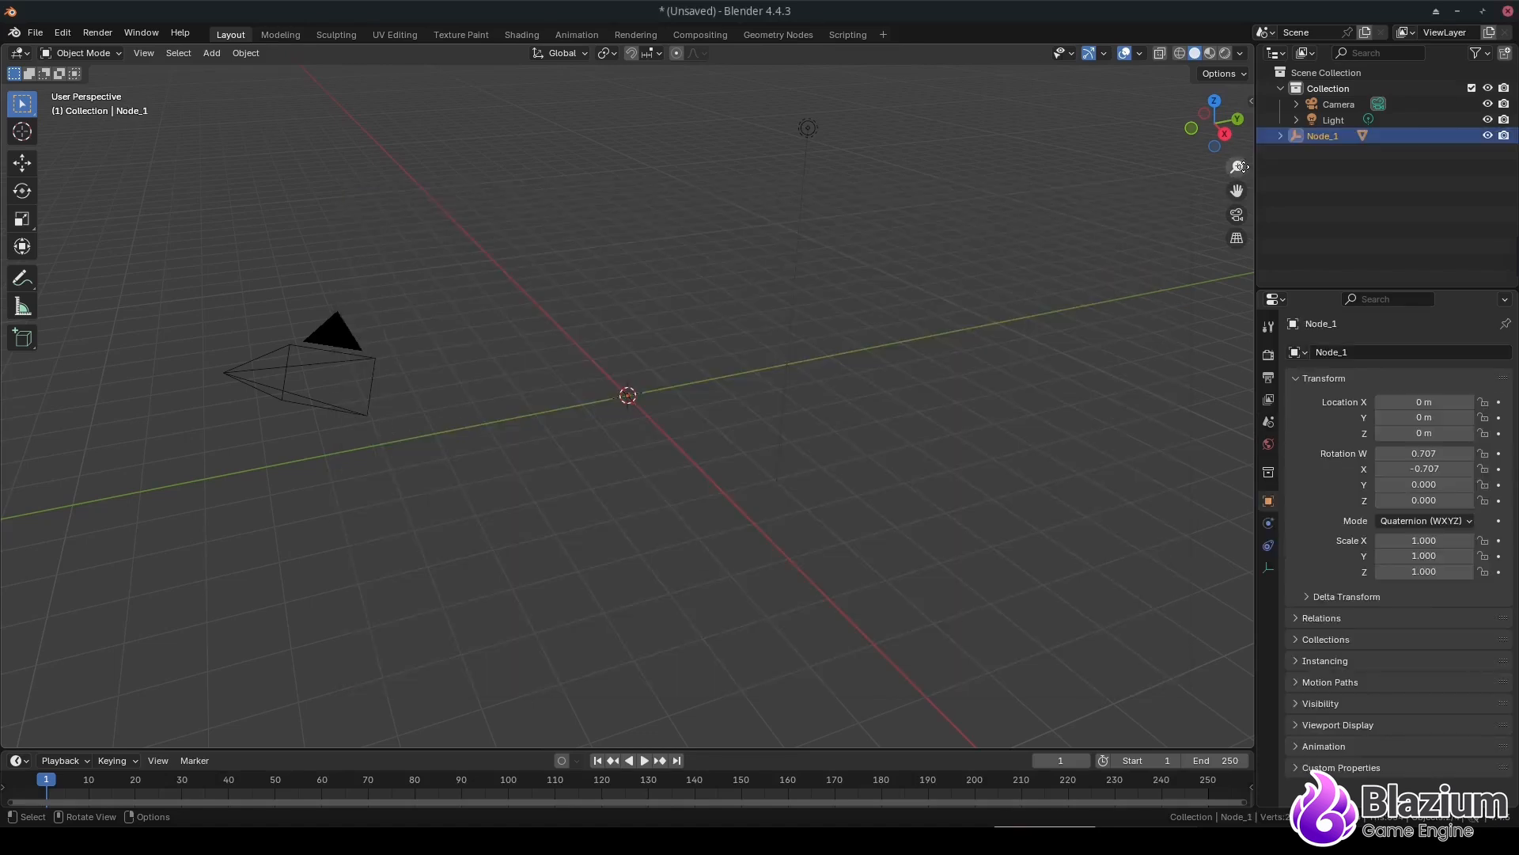
# Step: Scale the imported chair's parent node Node_1 to 10 on the X, Y and Z axes
pyautogui.scroll(1, 633, 402)
pyautogui.scroll(8, 633, 407)
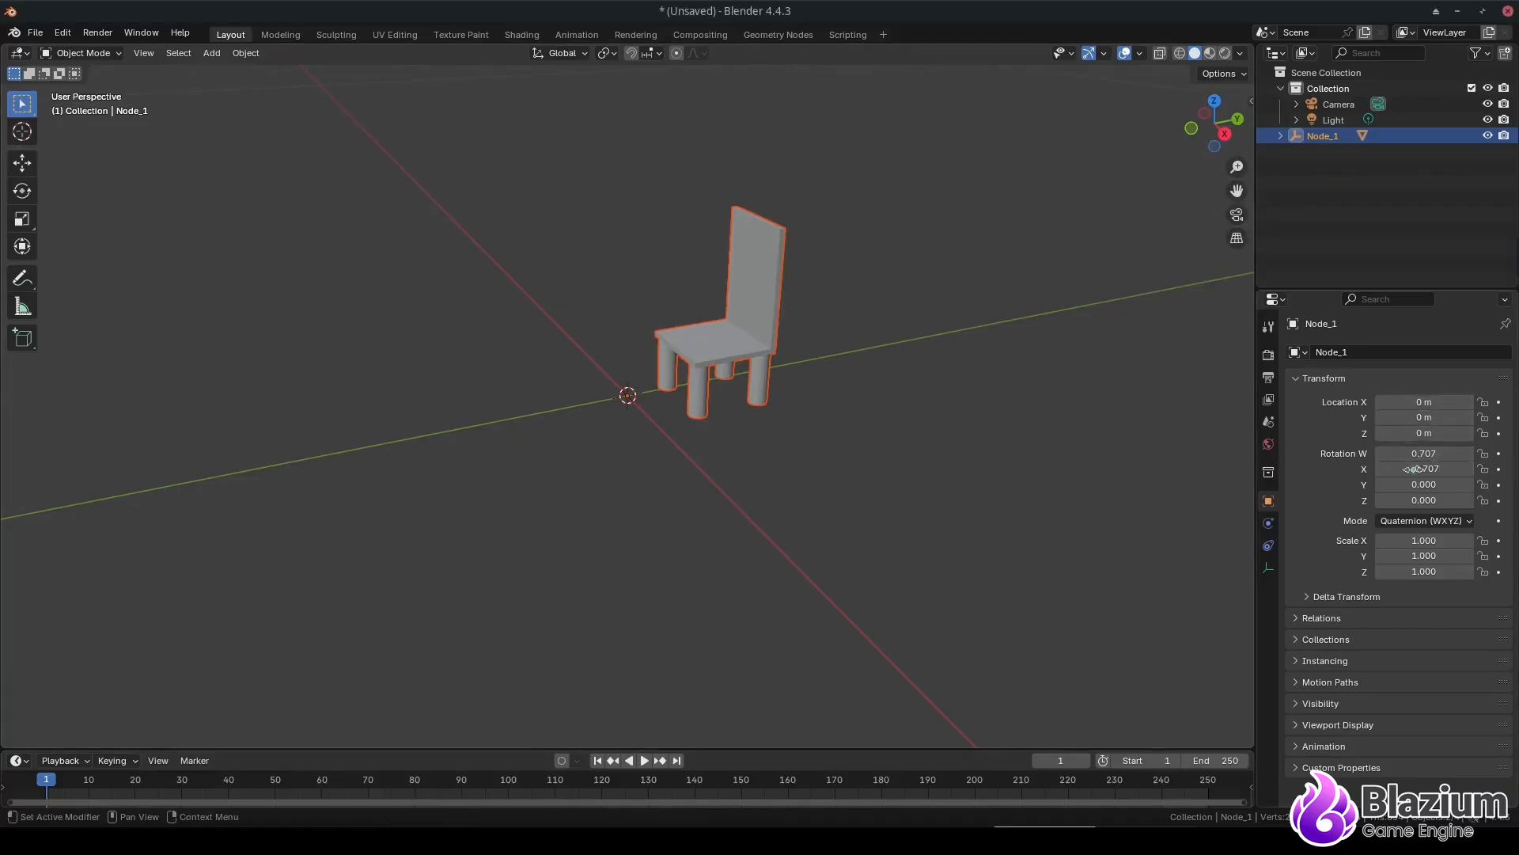
pyautogui.click(836, 388)
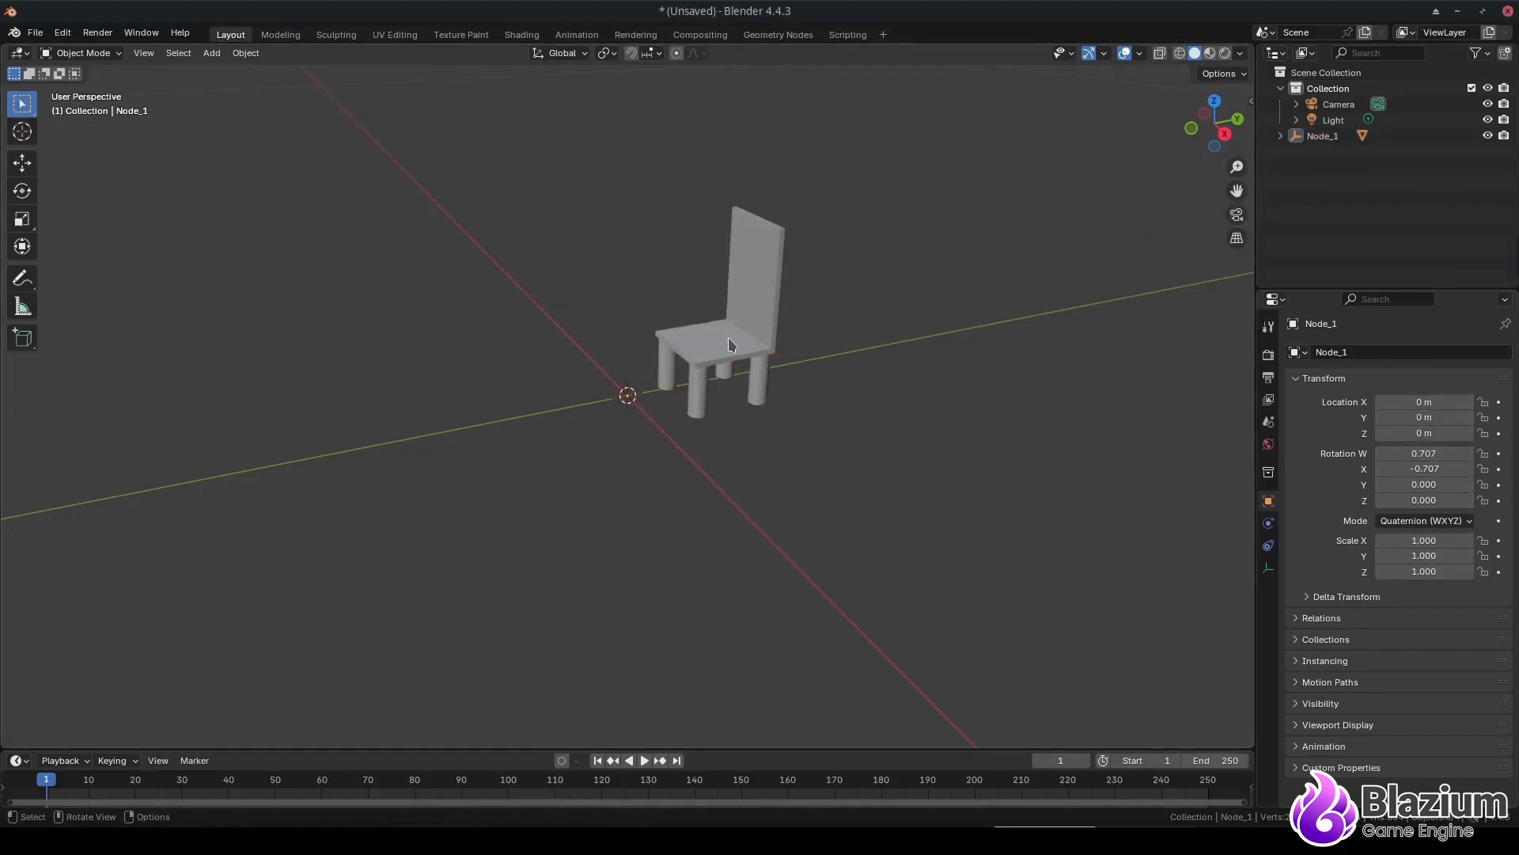
pyautogui.click(729, 345)
pyautogui.click(1326, 143)
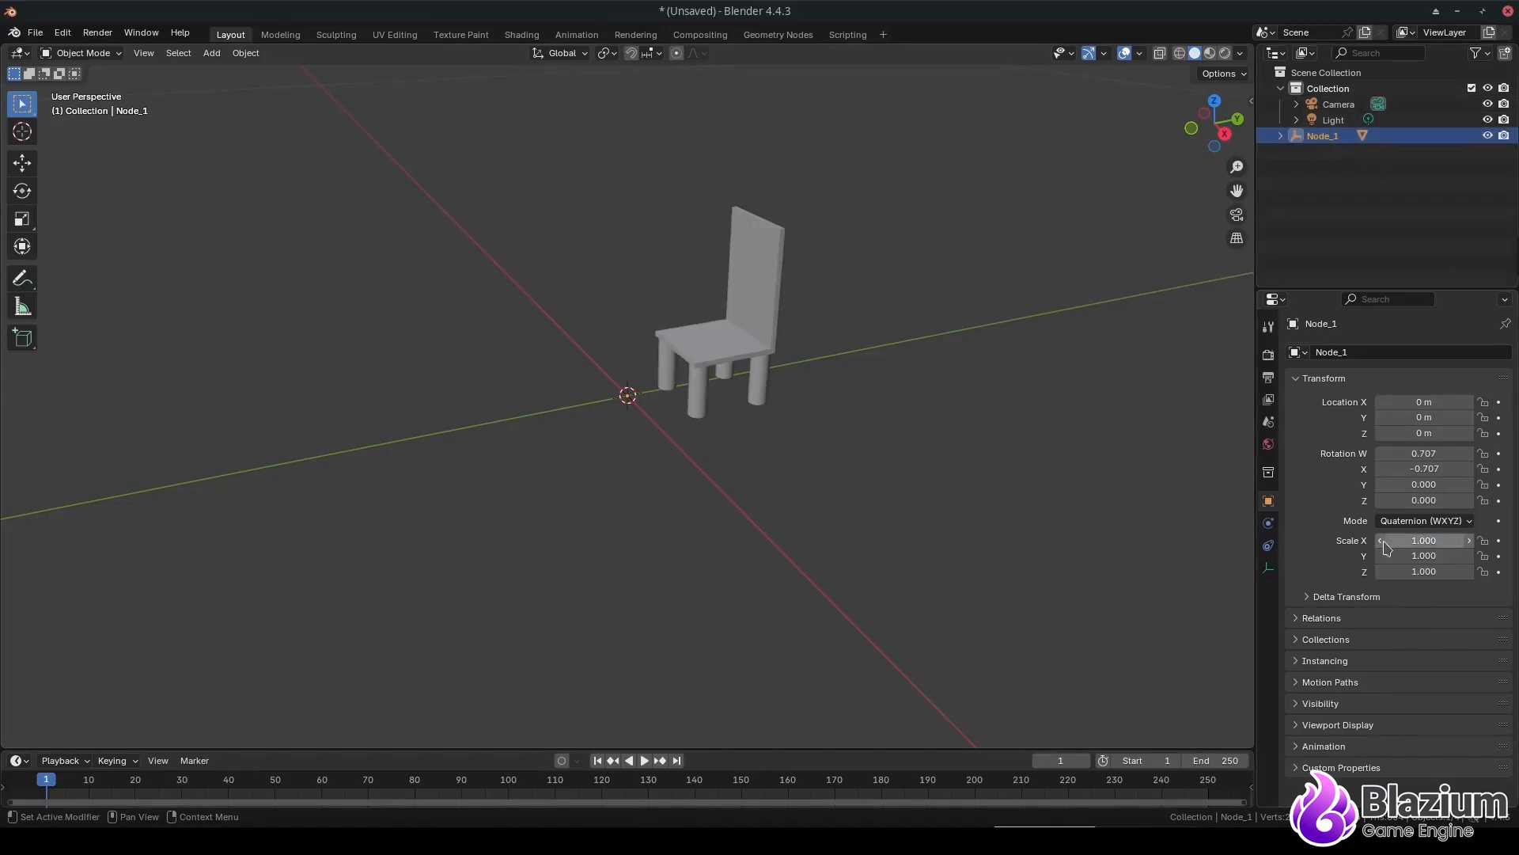
pyautogui.click(1470, 539)
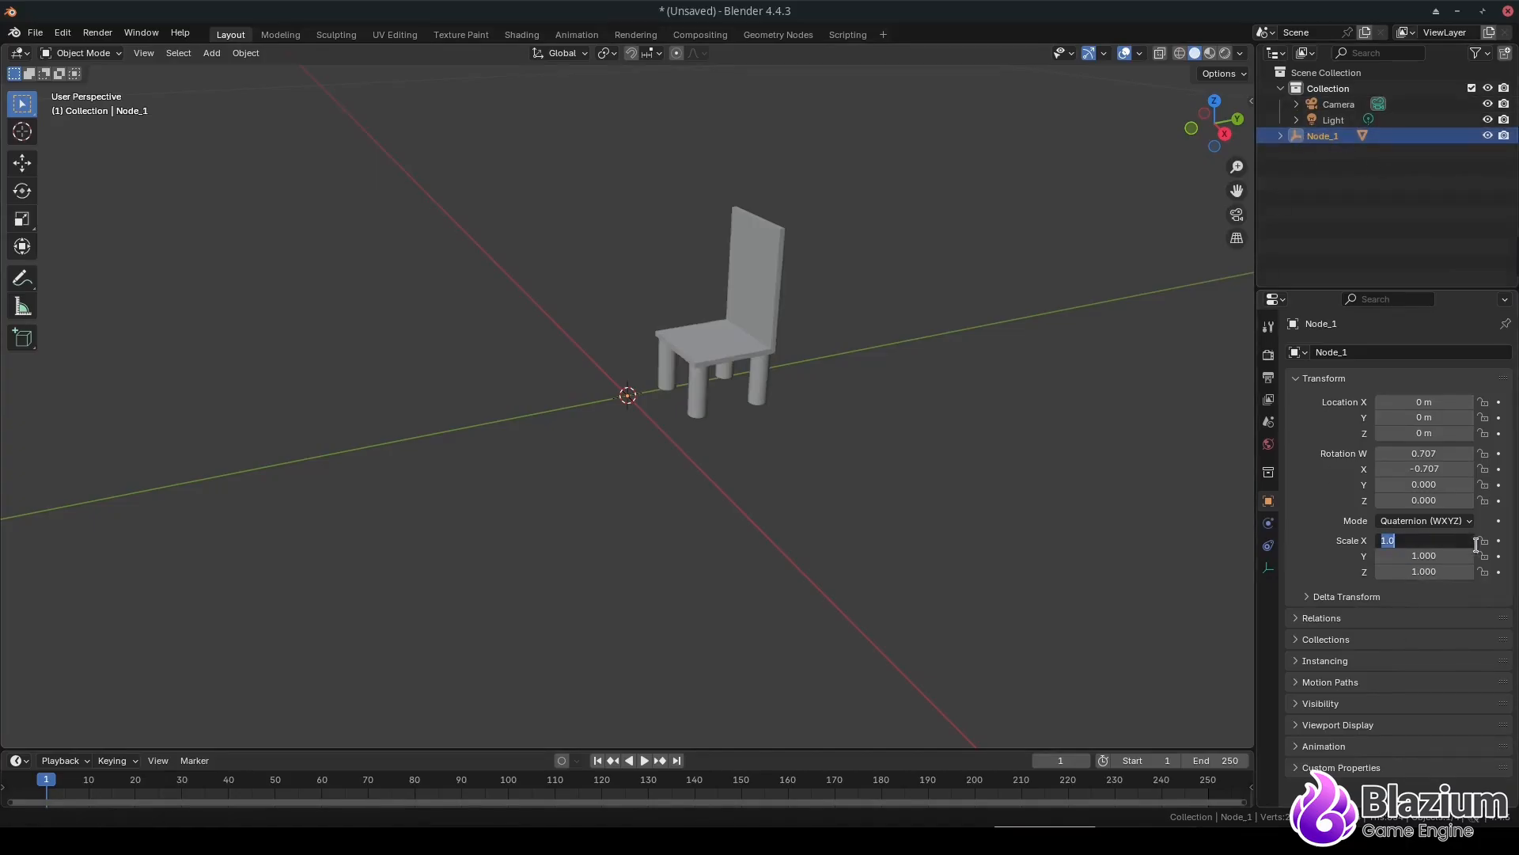
pyautogui.write('10')
pyautogui.press('Tab')
pyautogui.write('10')
pyautogui.press('Return')
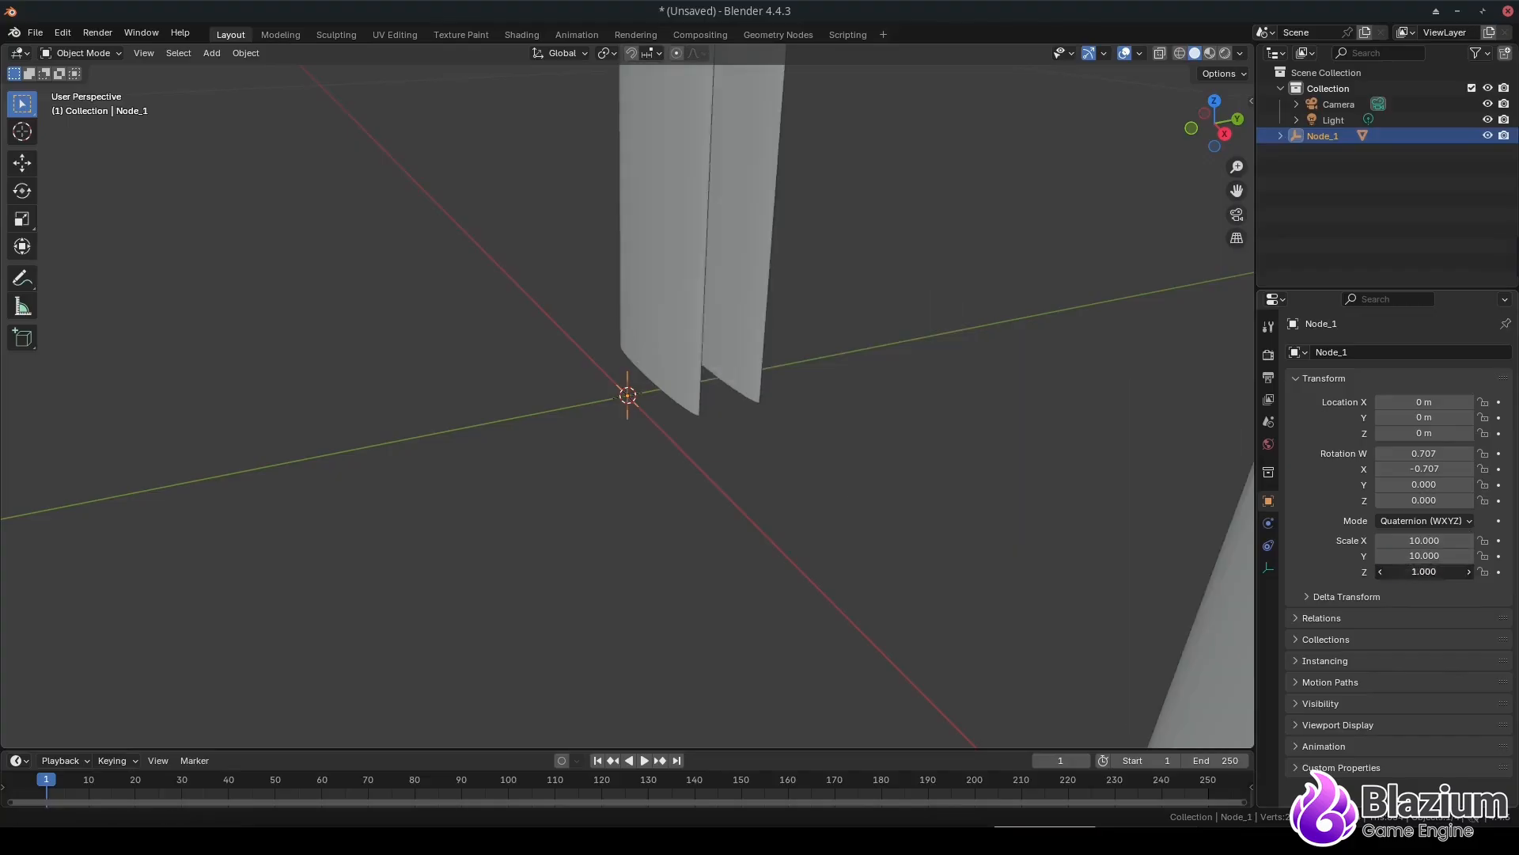
pyautogui.click(1428, 571)
pyautogui.write('10')
pyautogui.press('Return')
pyautogui.scroll(-12, 886, 447)
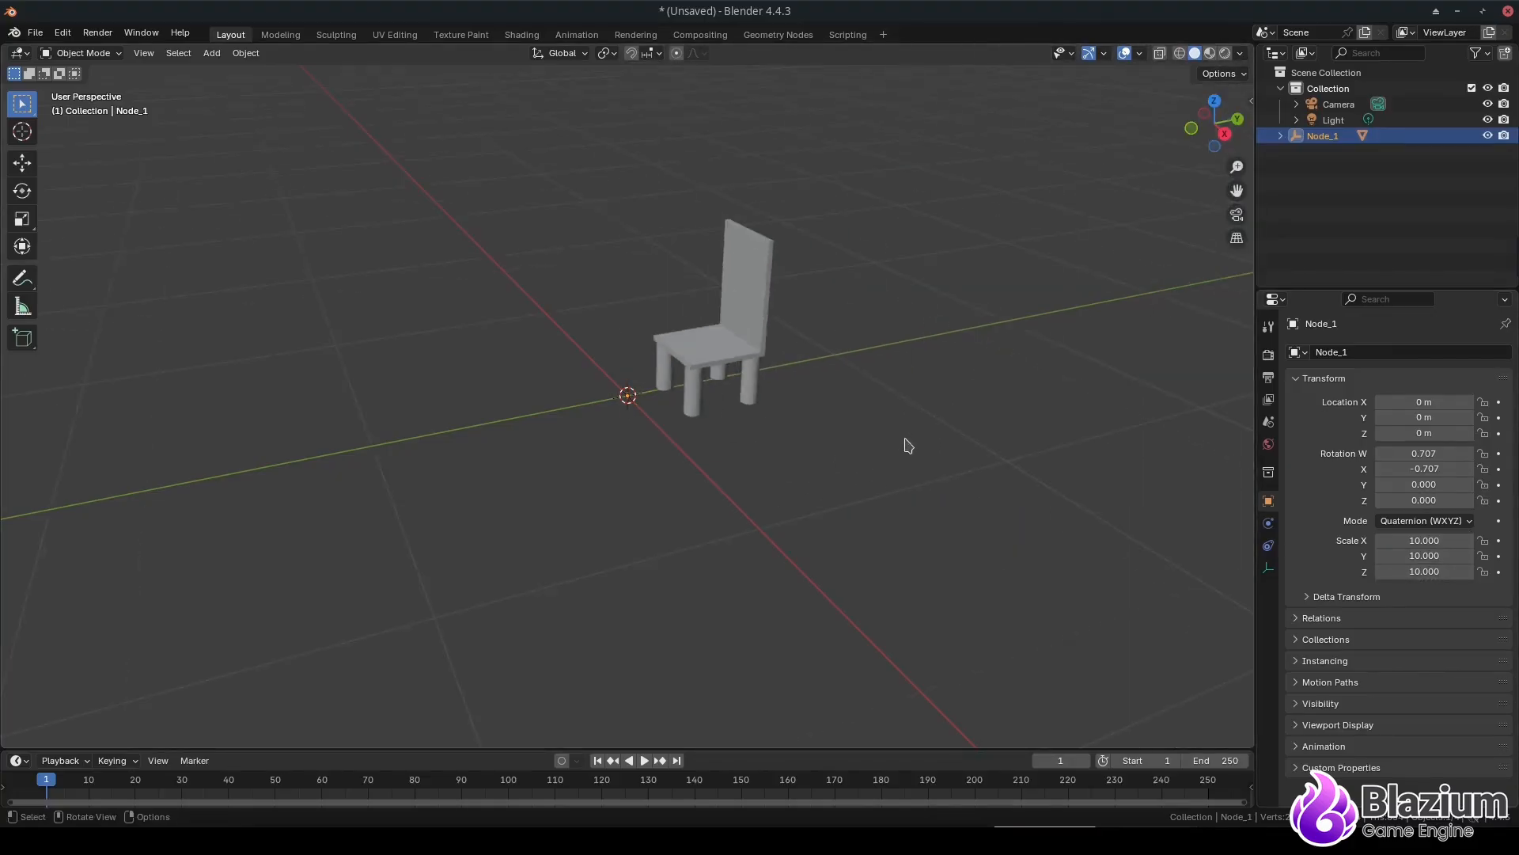
pyautogui.scroll(-6, 907, 449)
pyautogui.scroll(4, 871, 464)
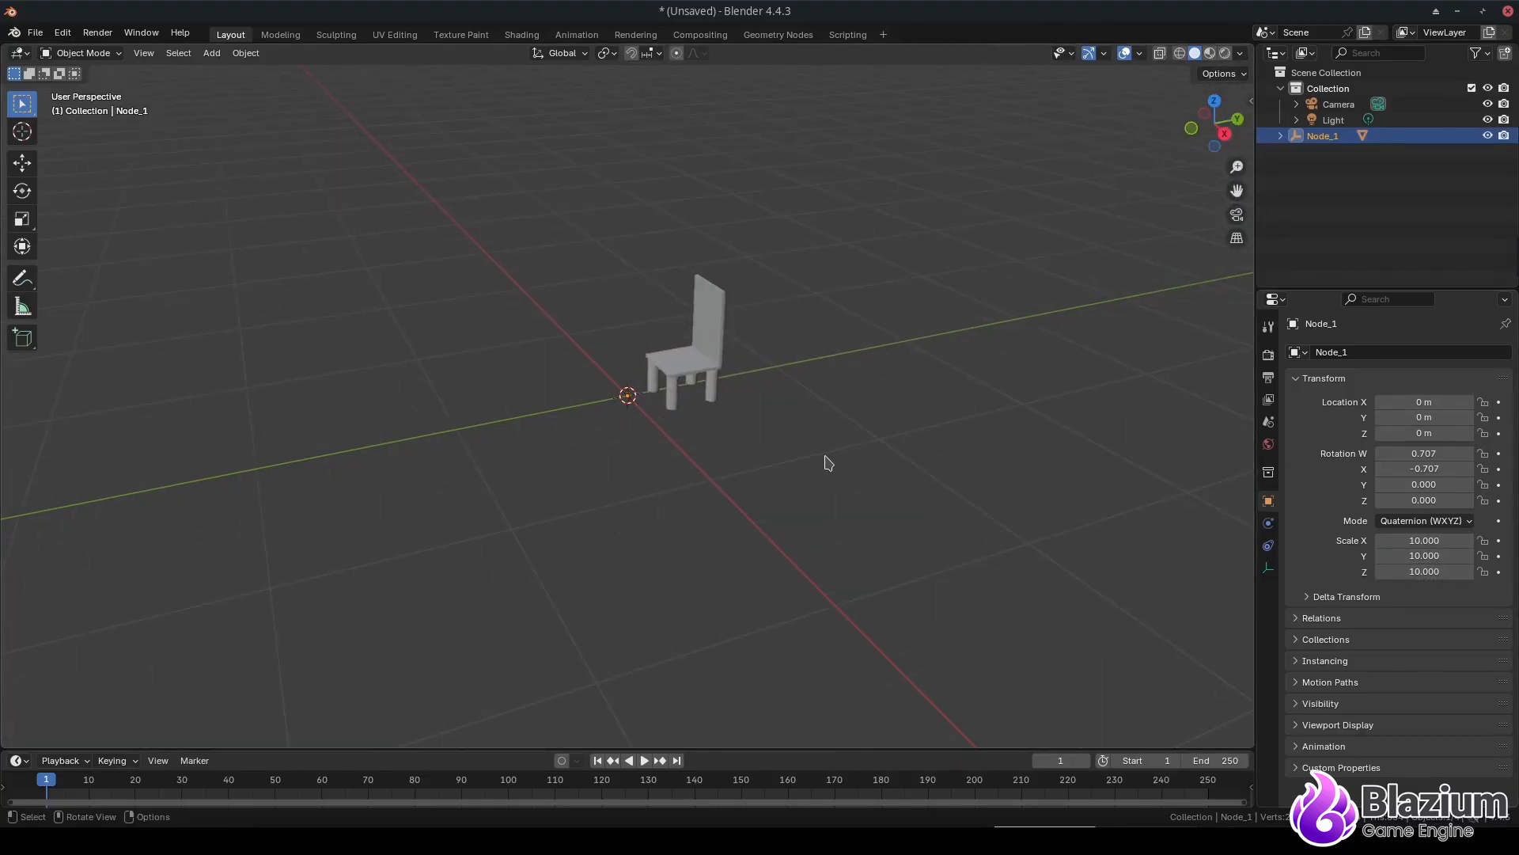
# Step: Export the scaled chair as an FBX file named GameReadyChair.fbx in the TutorialArtwork folder
pyautogui.rightClick(766, 440)
pyautogui.moveTo(765, 372); pyautogui.dragTo(657, 441, button='middle')
pyautogui.moveTo(800, 454); pyautogui.dragTo(831, 415, button='middle')
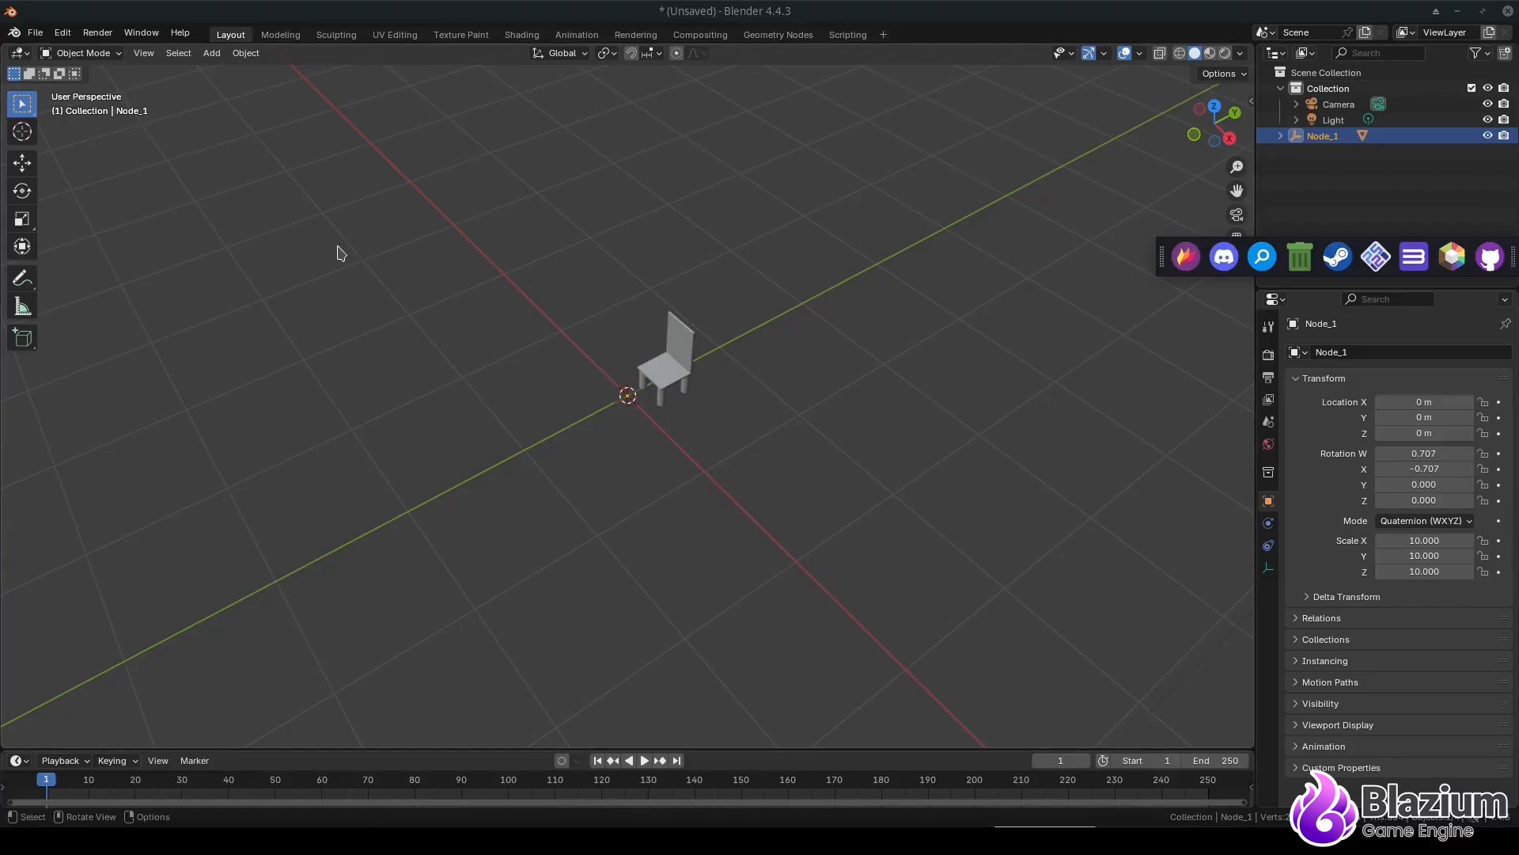
pyautogui.click(37, 35)
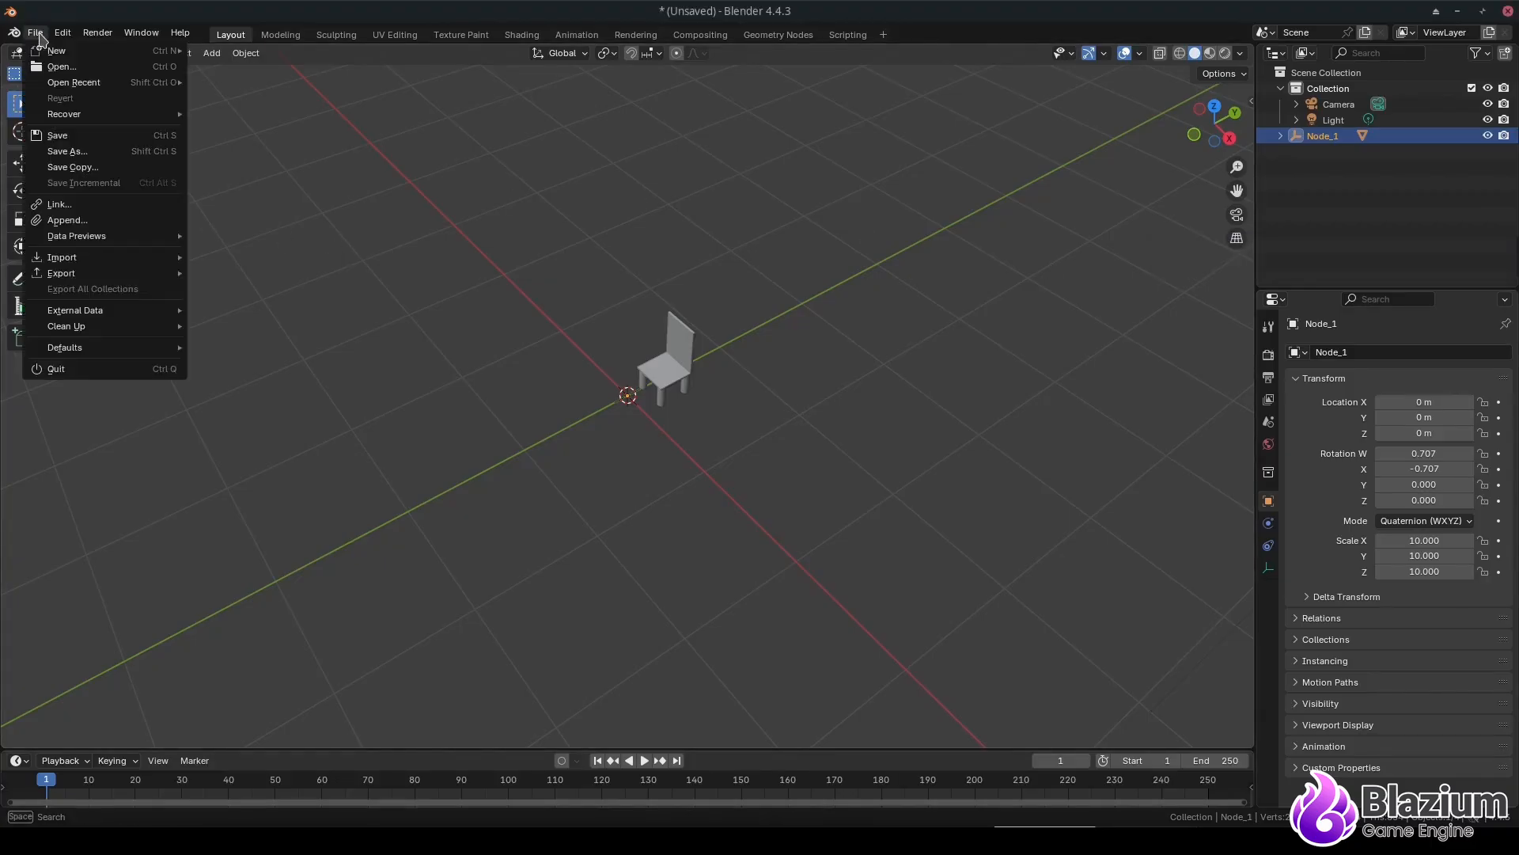
pyautogui.moveTo(94, 276)
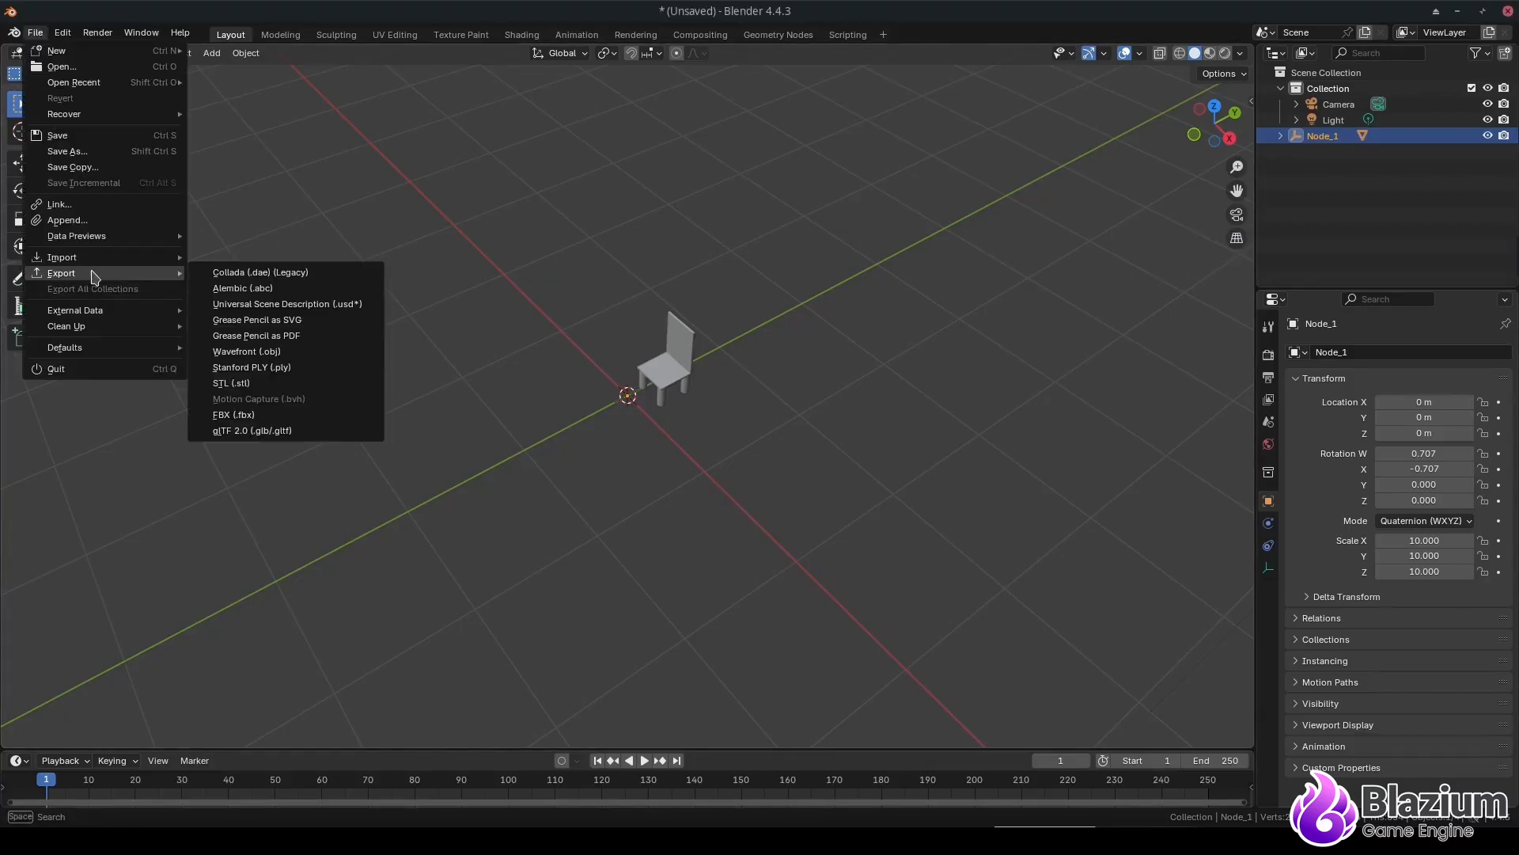
pyautogui.click(270, 417)
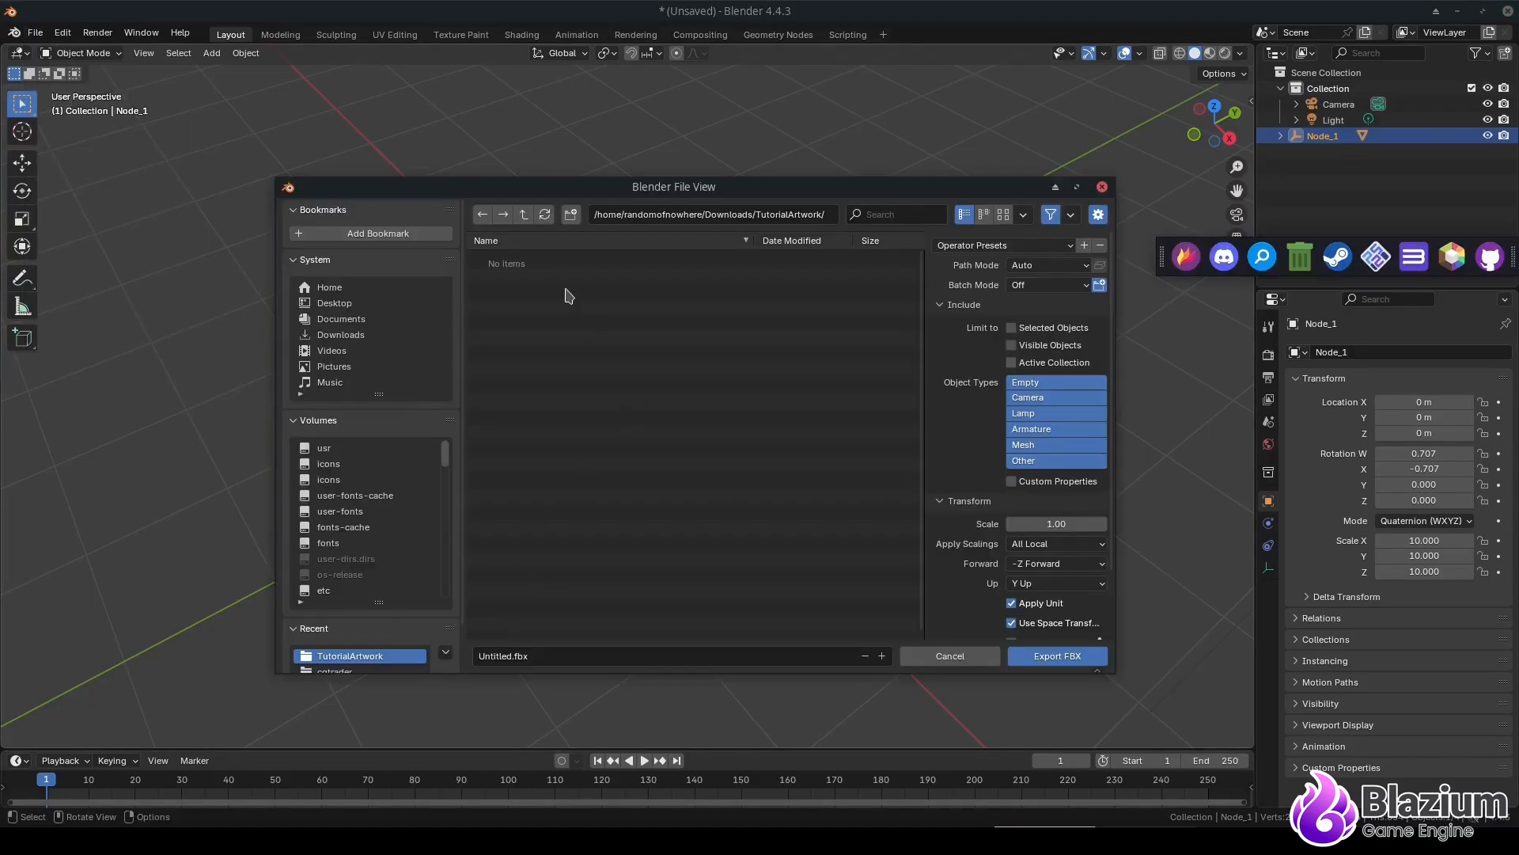
pyautogui.click(486, 656)
pyautogui.moveTo(502, 656); pyautogui.dragTo(448, 647)
pyautogui.press('BackSpace')
pyautogui.write('GameRead')
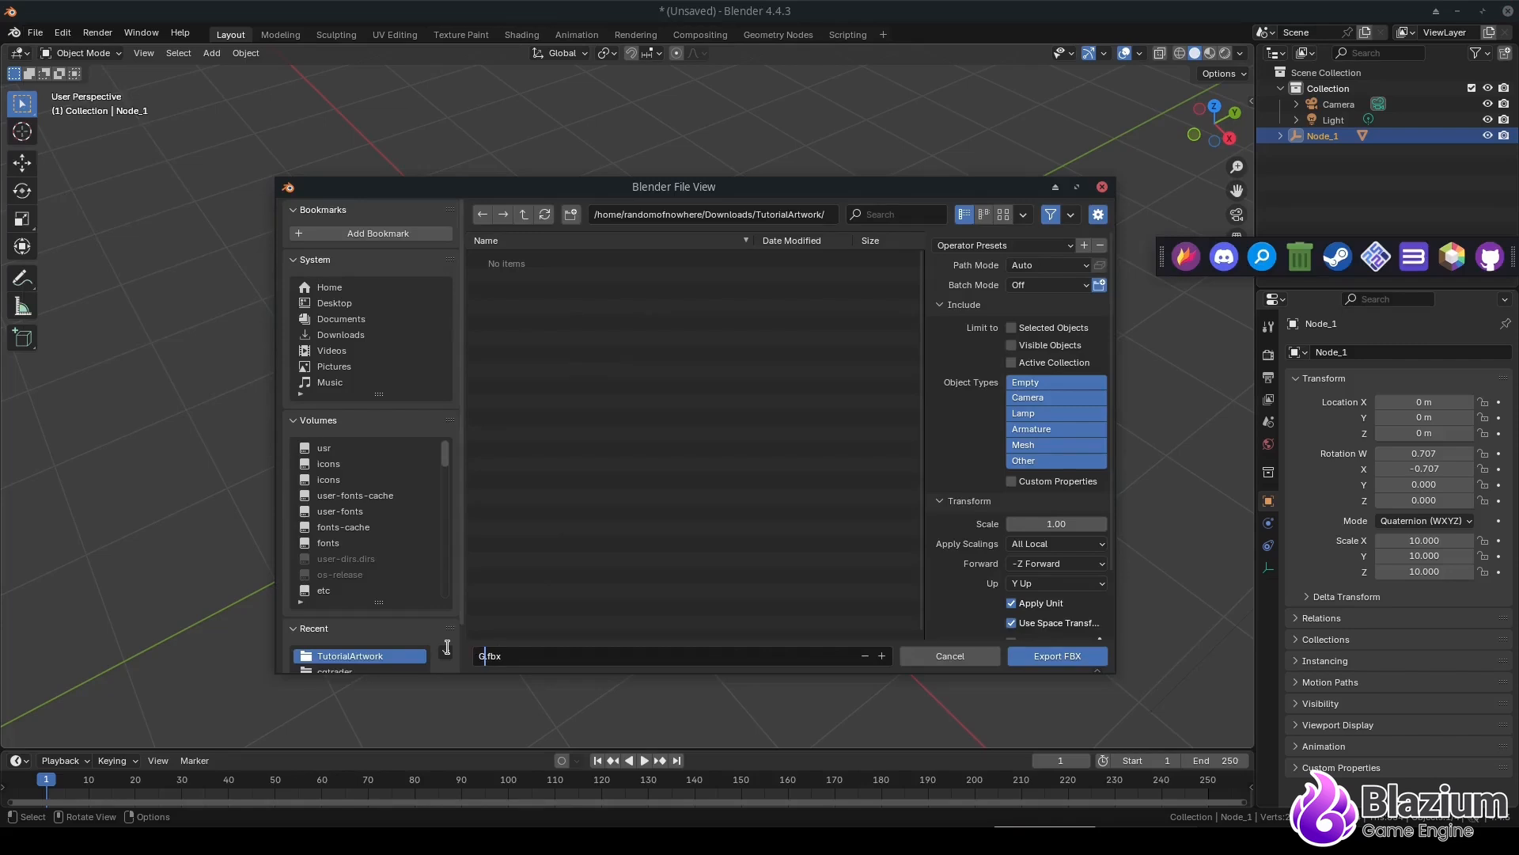
pyautogui.write('yChair')
pyautogui.click(1036, 660)
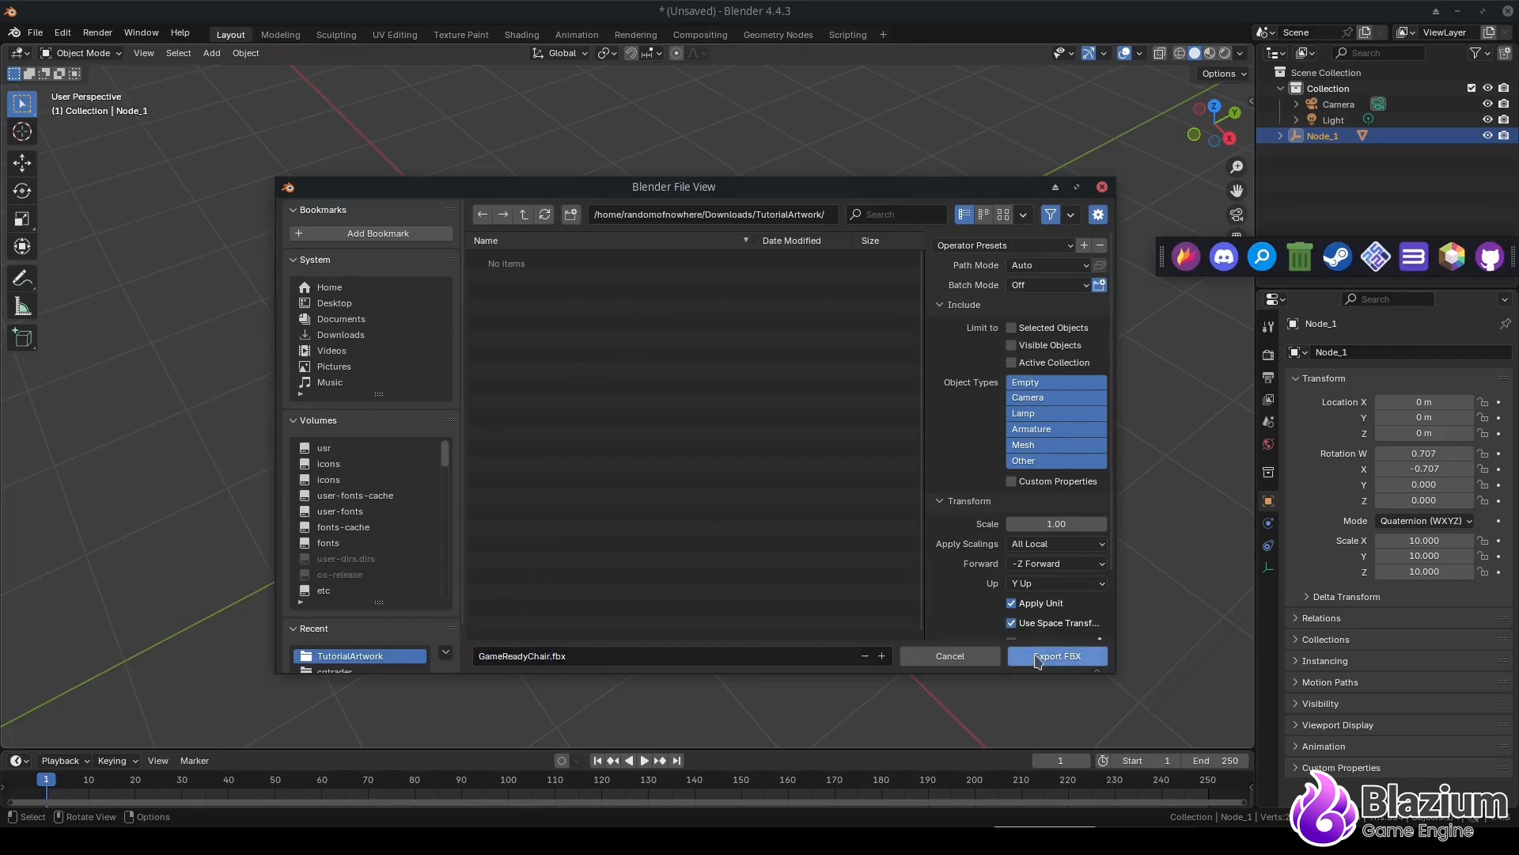
pyautogui.click(1035, 658)
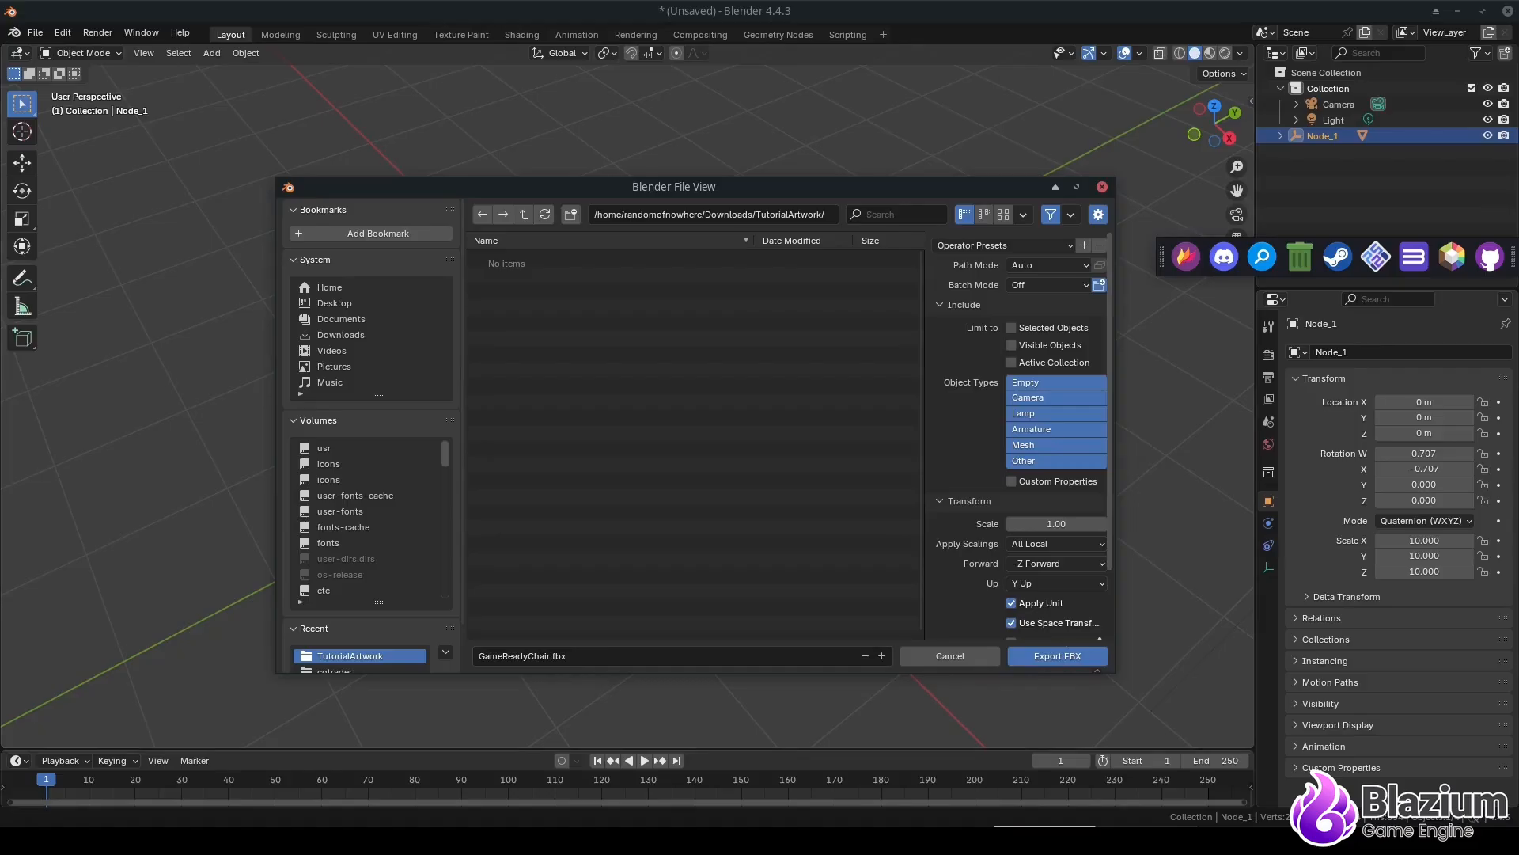
pyautogui.click(1052, 656)
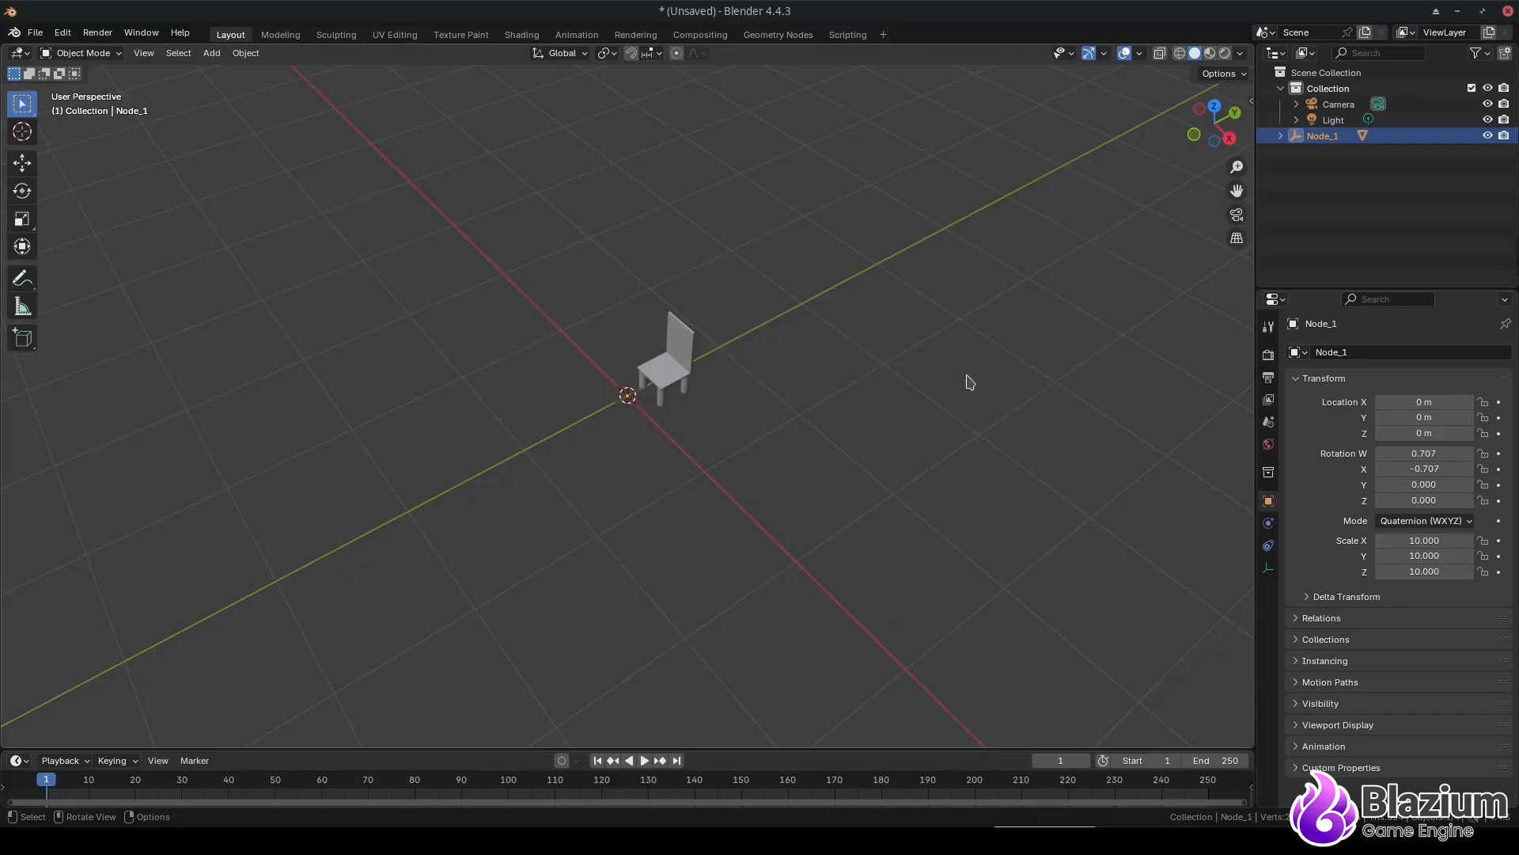
# Step: Delete the chair's parent node Node_1 from the scene
pyautogui.click(1334, 120)
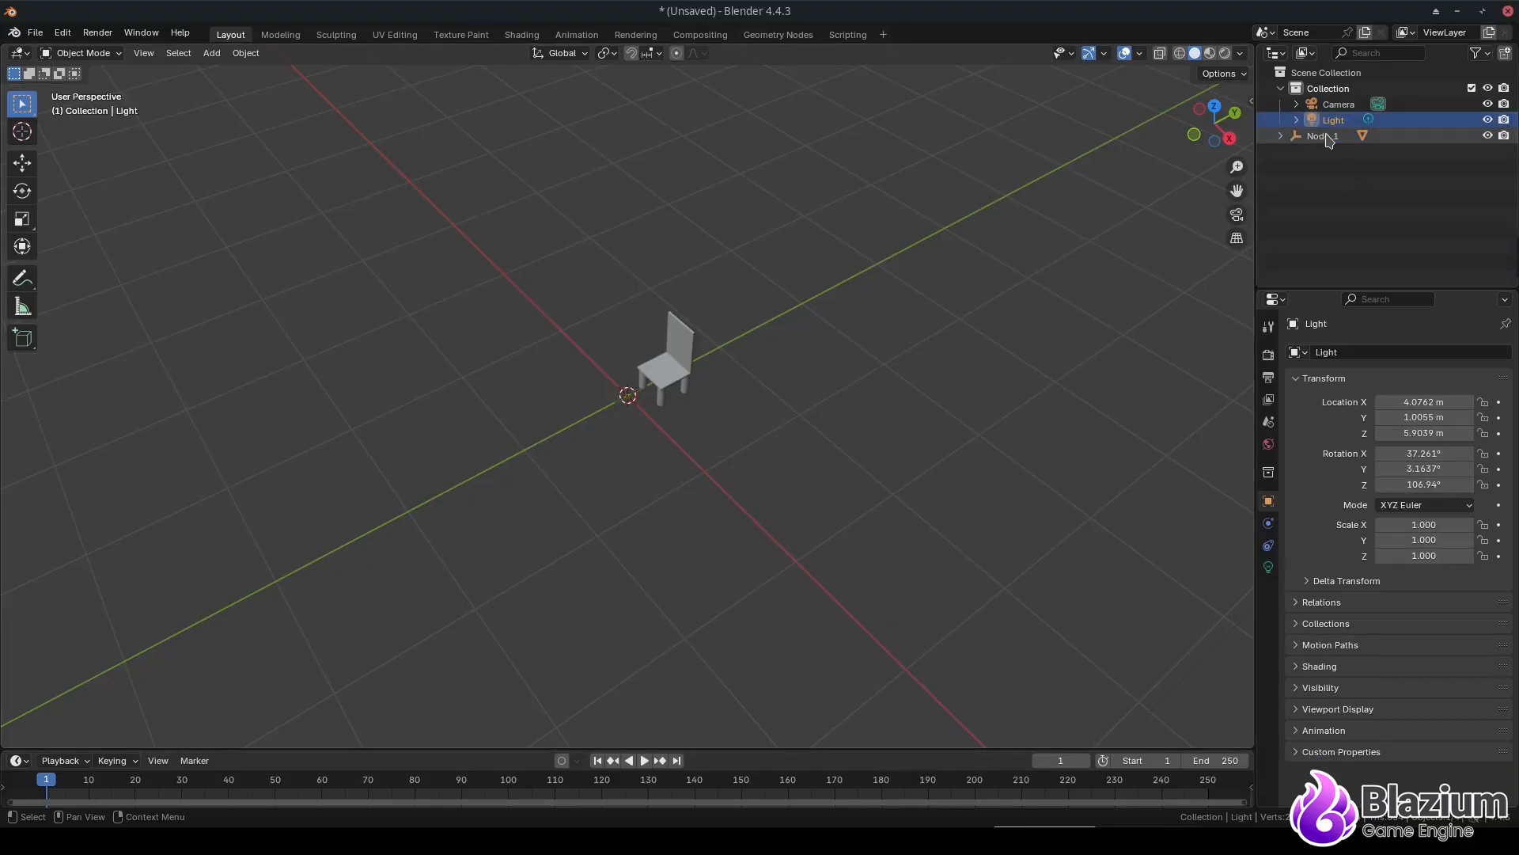
pyautogui.click(1321, 138)
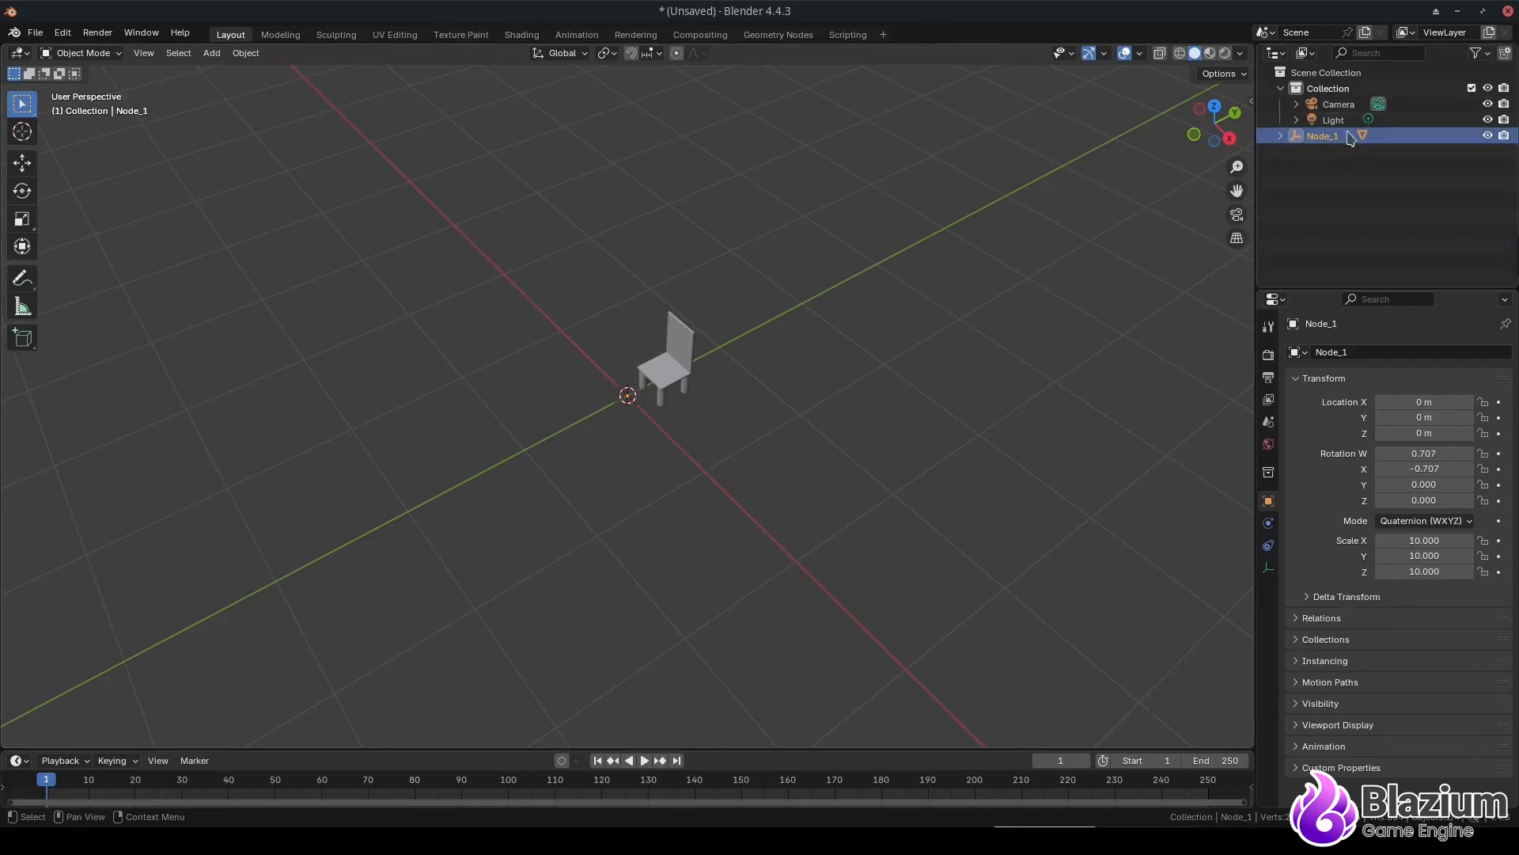
pyautogui.press('Delete')
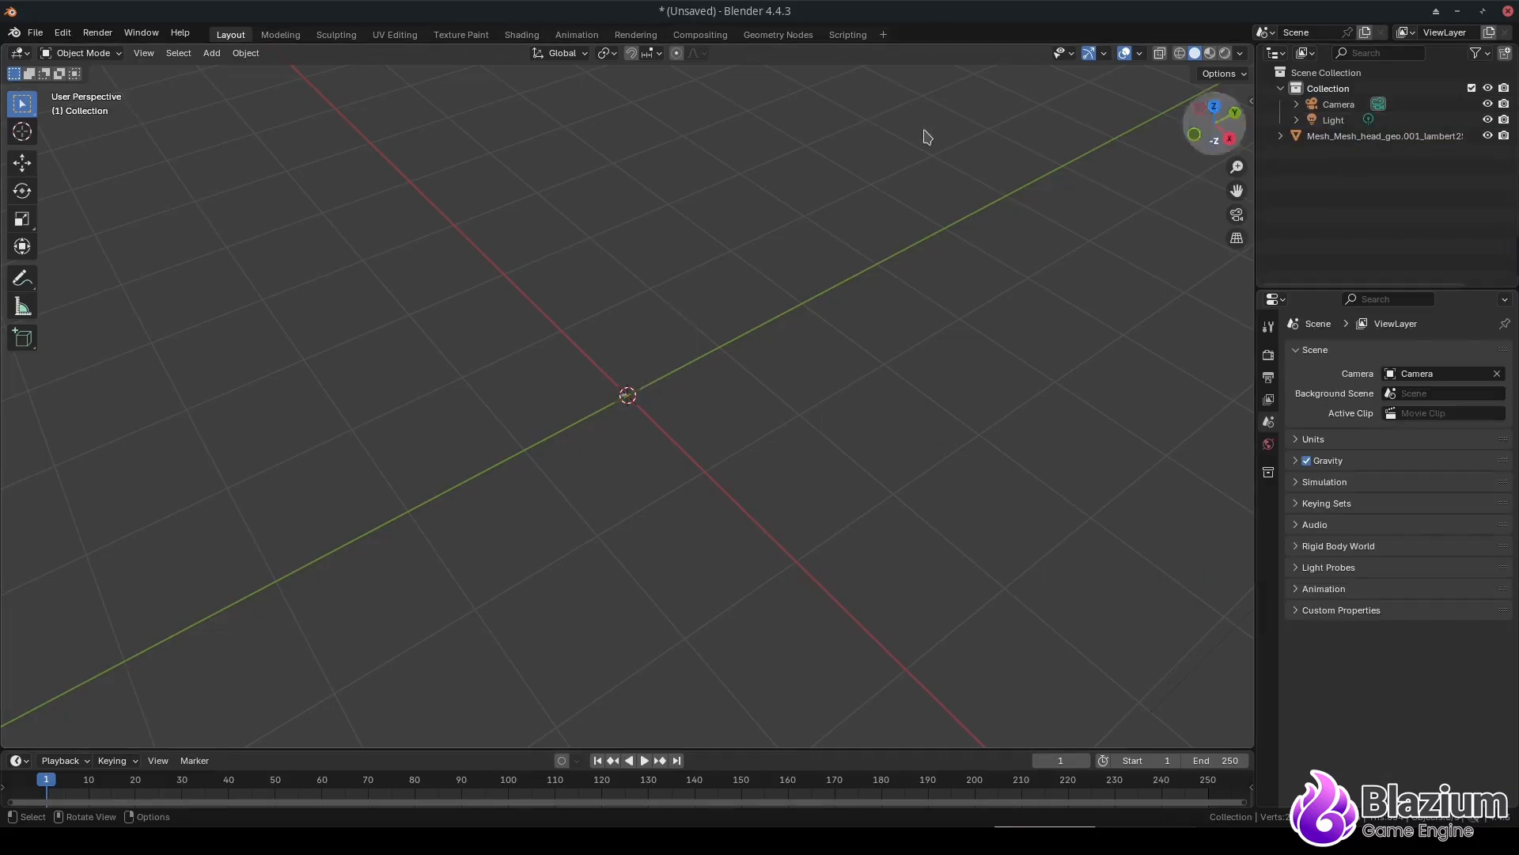
# Step: Import SampleTable.glb from the TutorialArtwork folder as glTF 2.0
pyautogui.click(34, 32)
pyautogui.moveTo(100, 259)
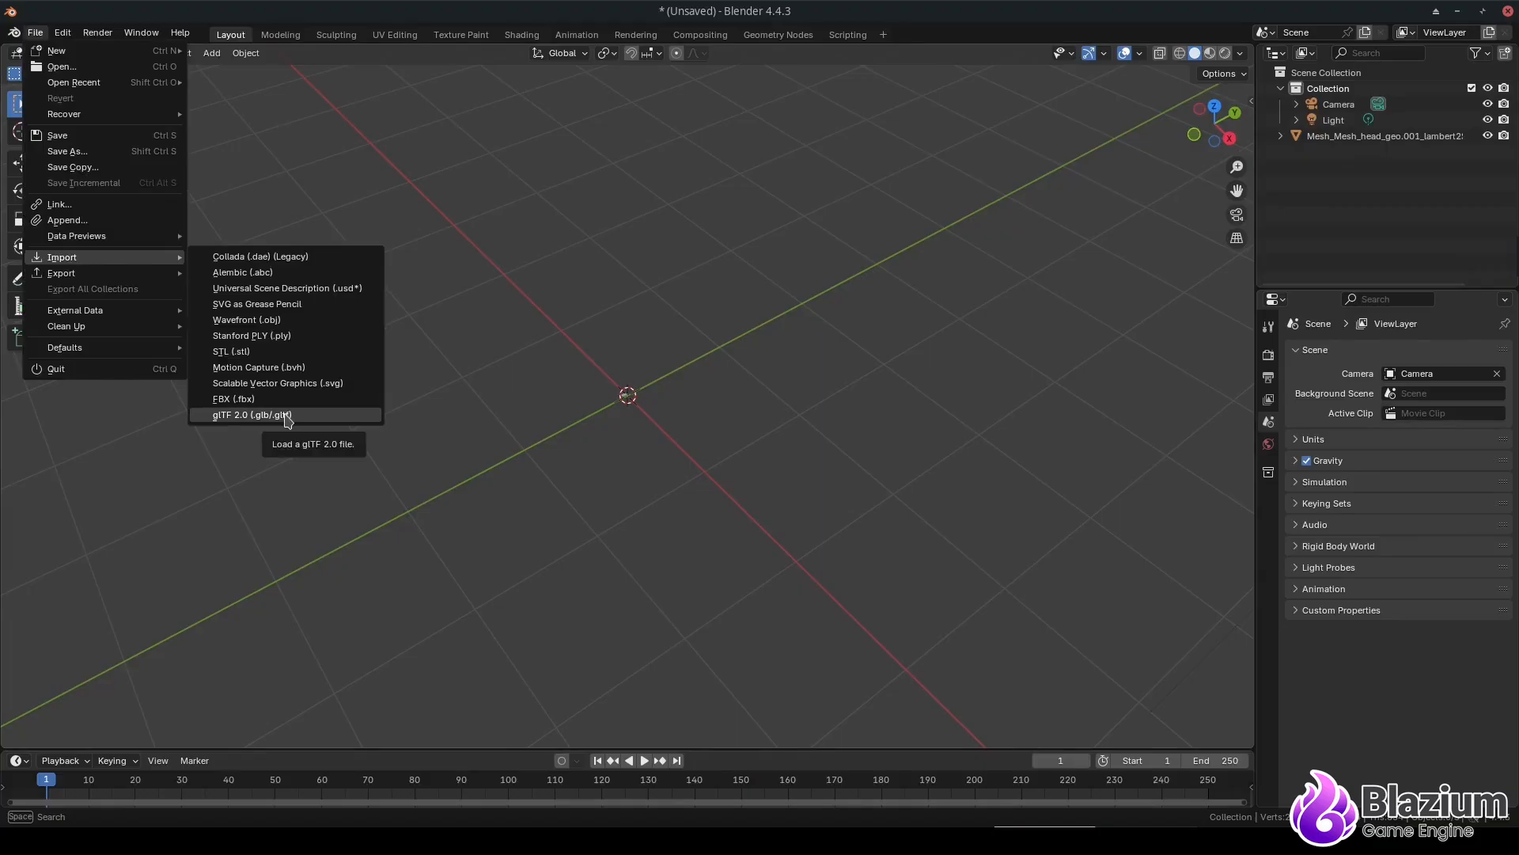
pyautogui.click(252, 415)
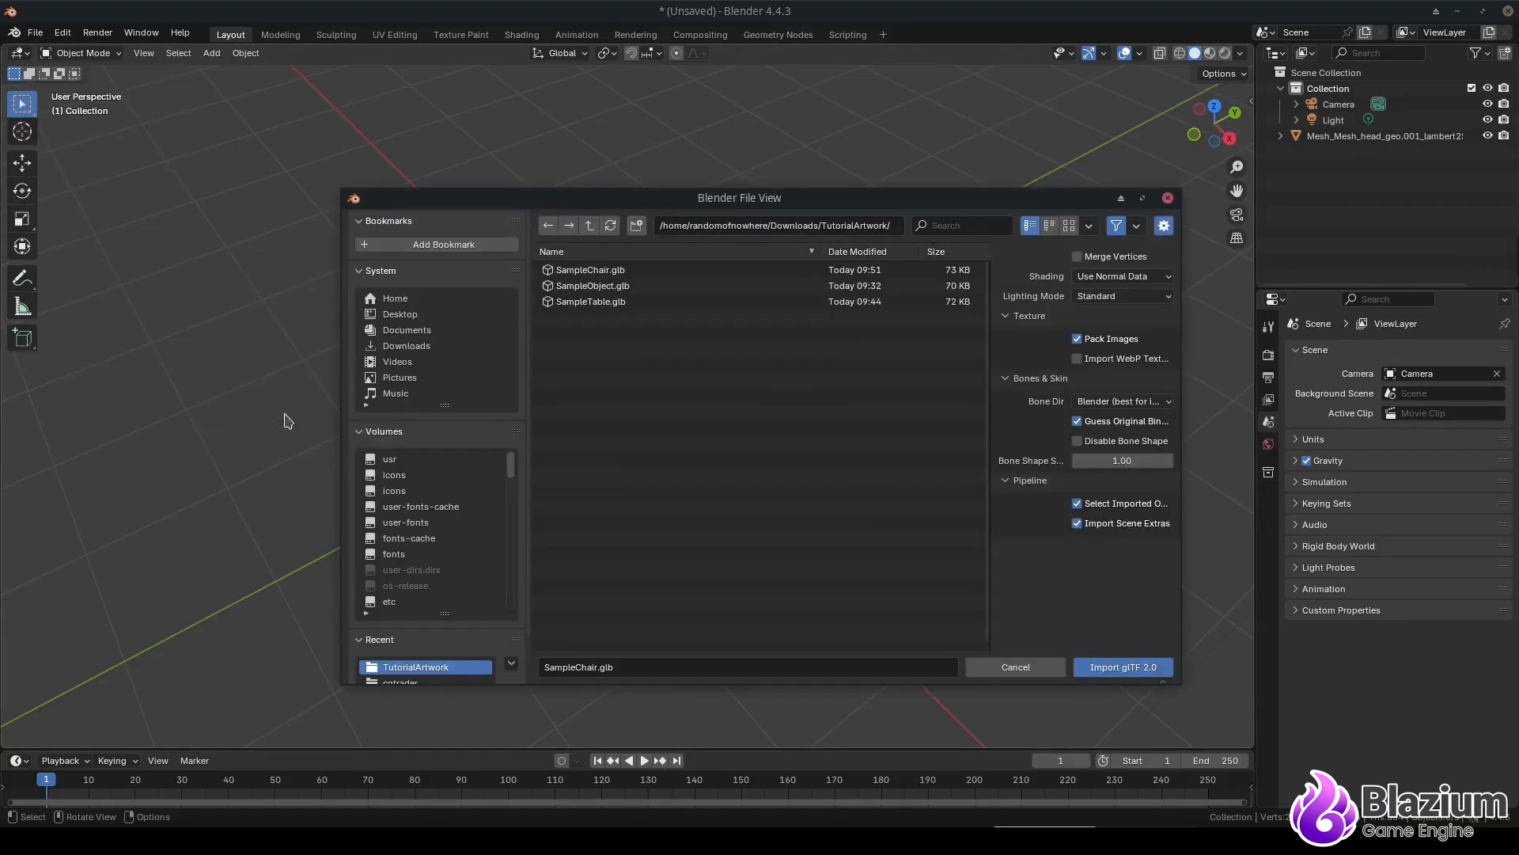
pyautogui.click(610, 305)
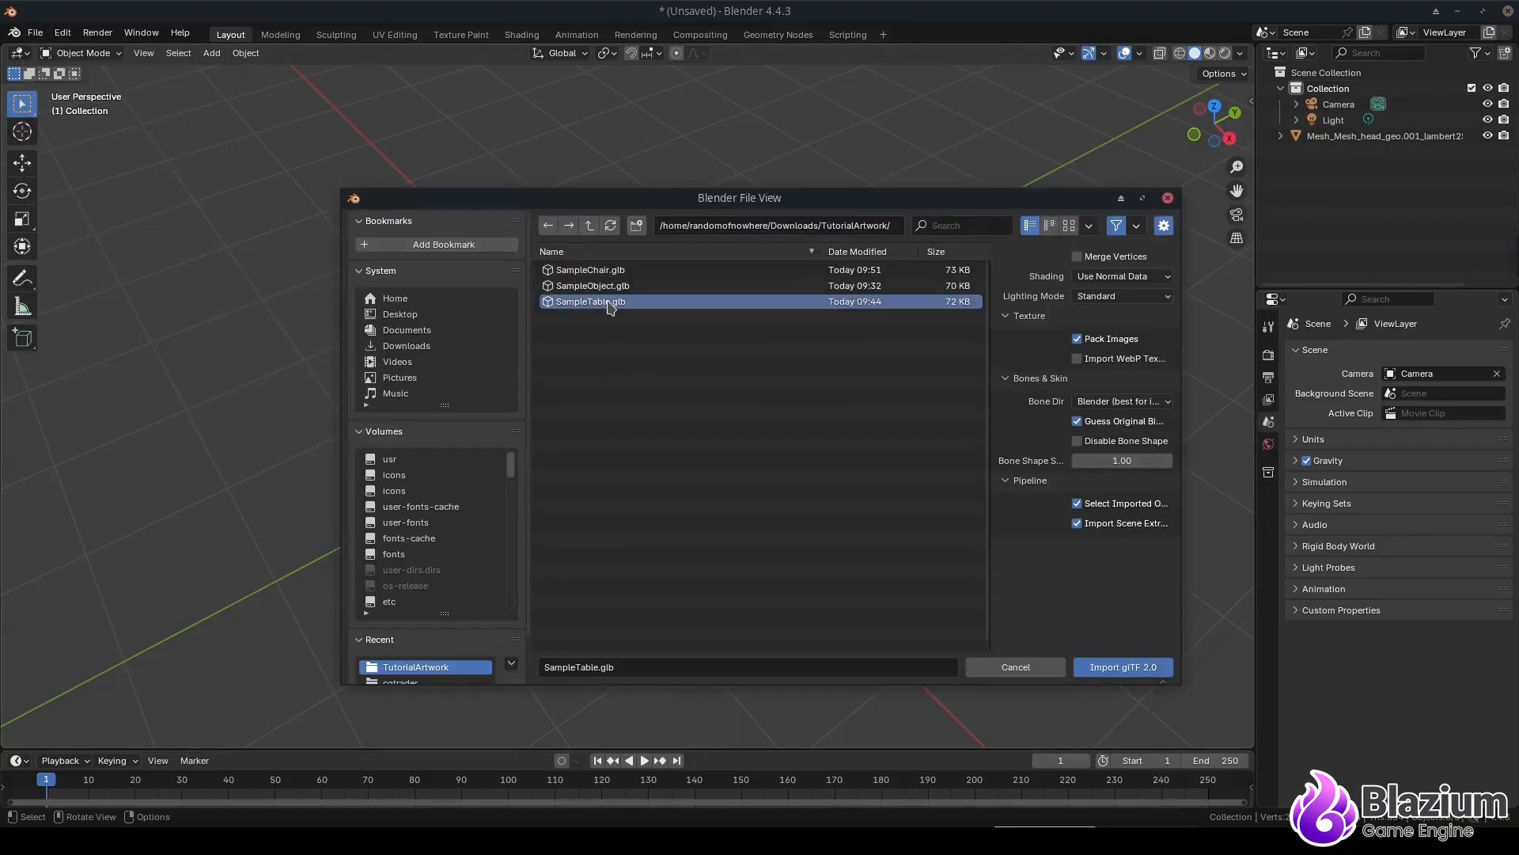
pyautogui.click(1098, 667)
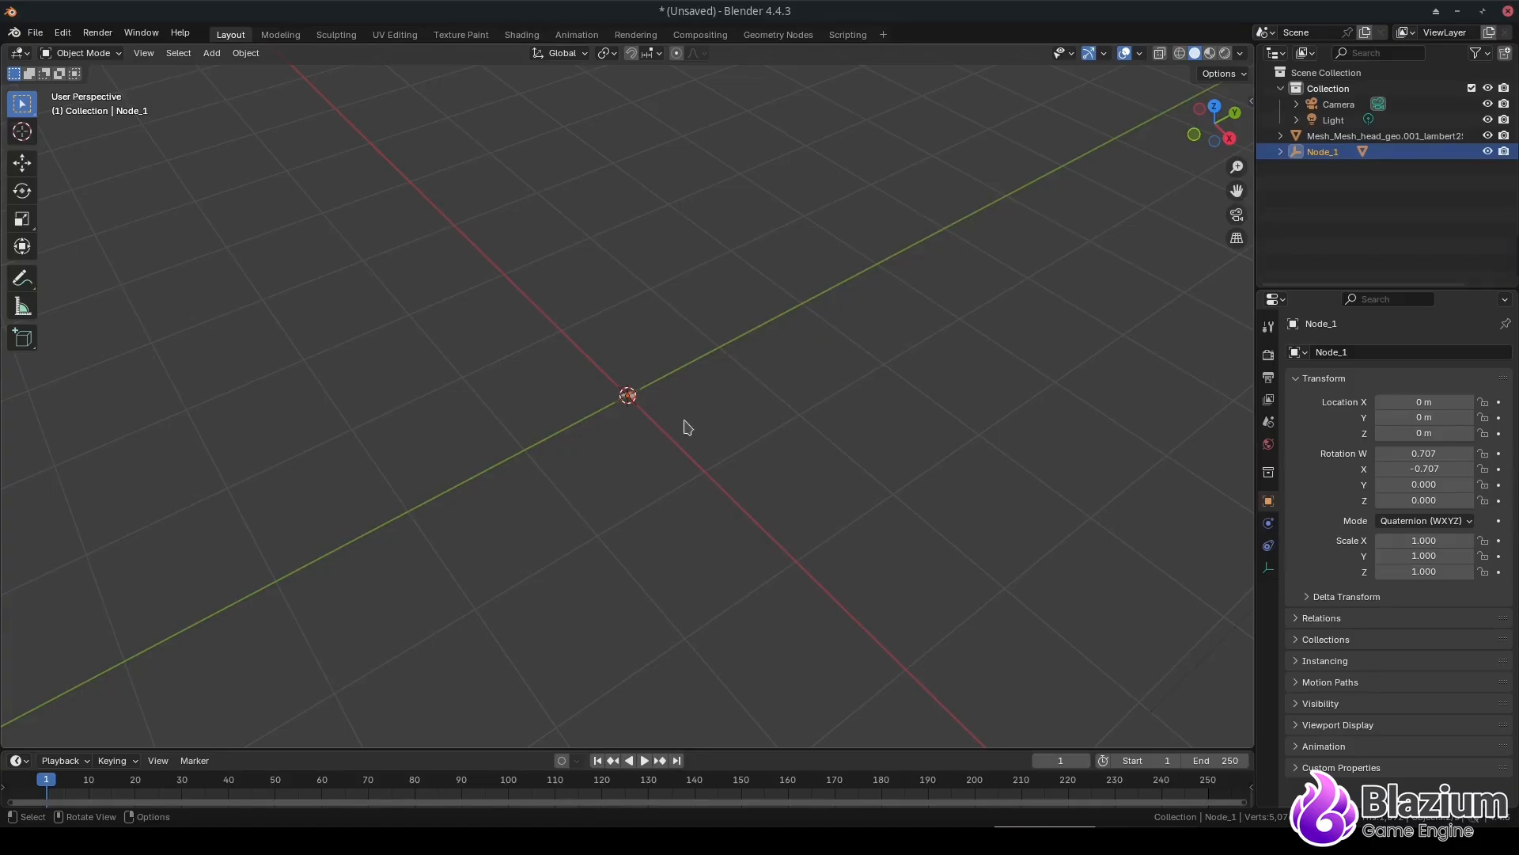
# Step: Delete the leftover chair mesh Mesh_Mesh_head_geo.001_lambert2SG.001, keeping the table's Node_1
pyautogui.scroll(18, 645, 413)
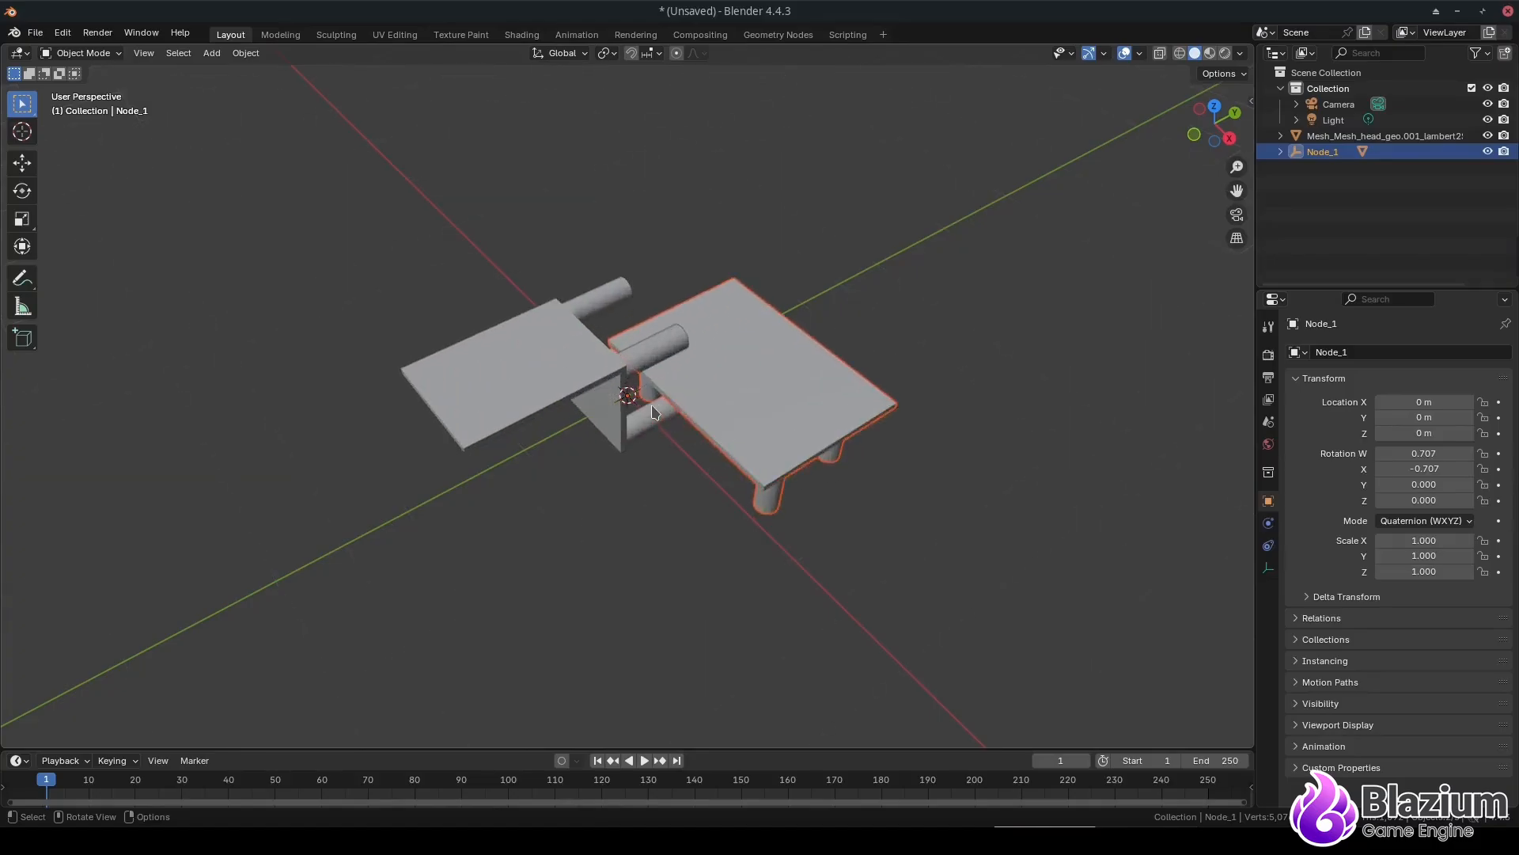
pyautogui.scroll(-1, 652, 406)
pyautogui.scroll(-4, 654, 412)
pyautogui.scroll(2, 654, 411)
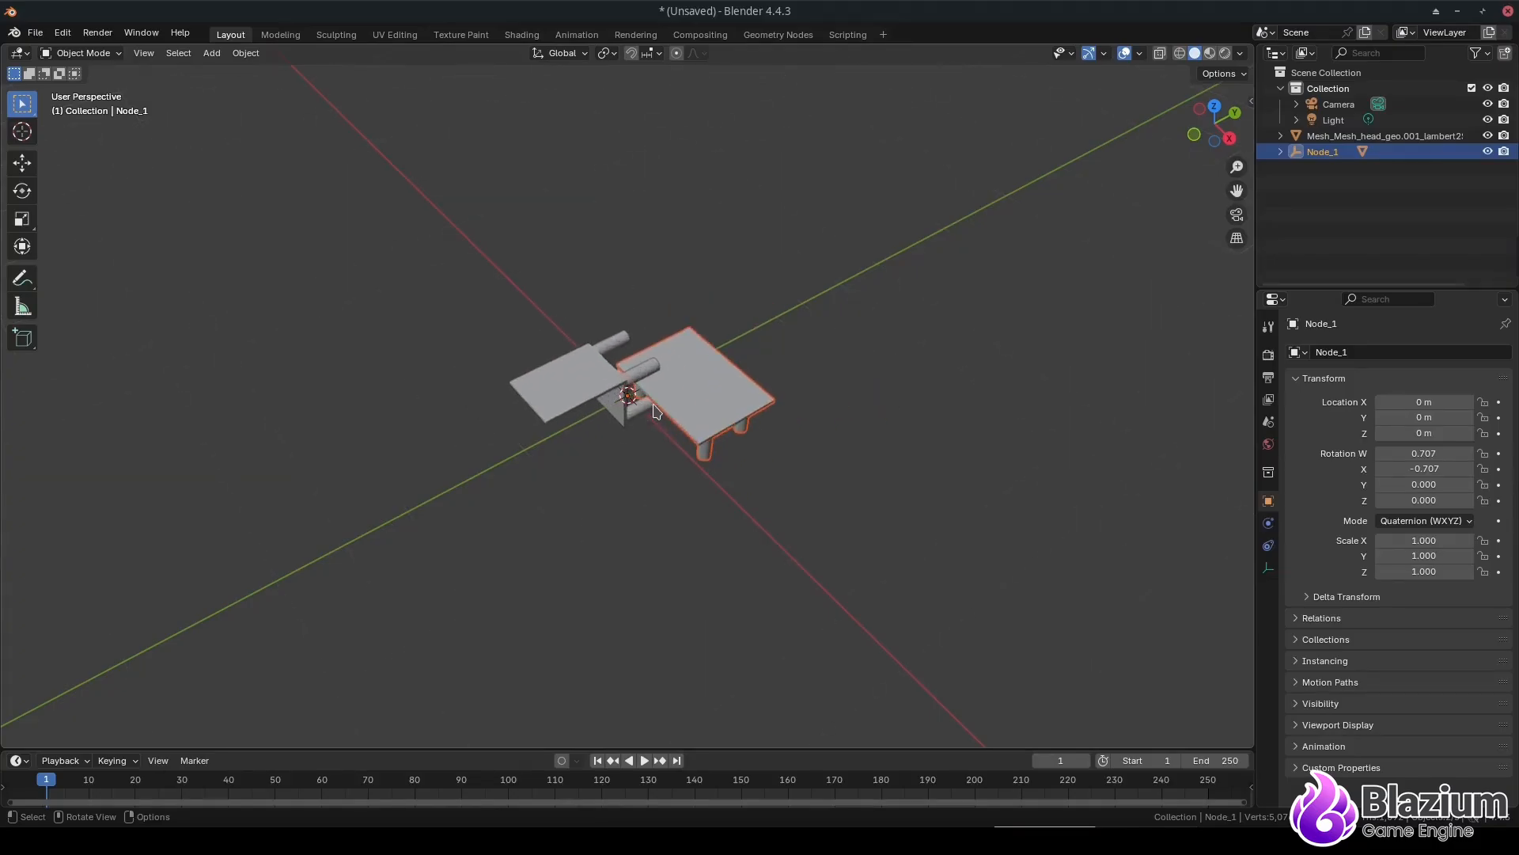
pyautogui.click(1336, 138)
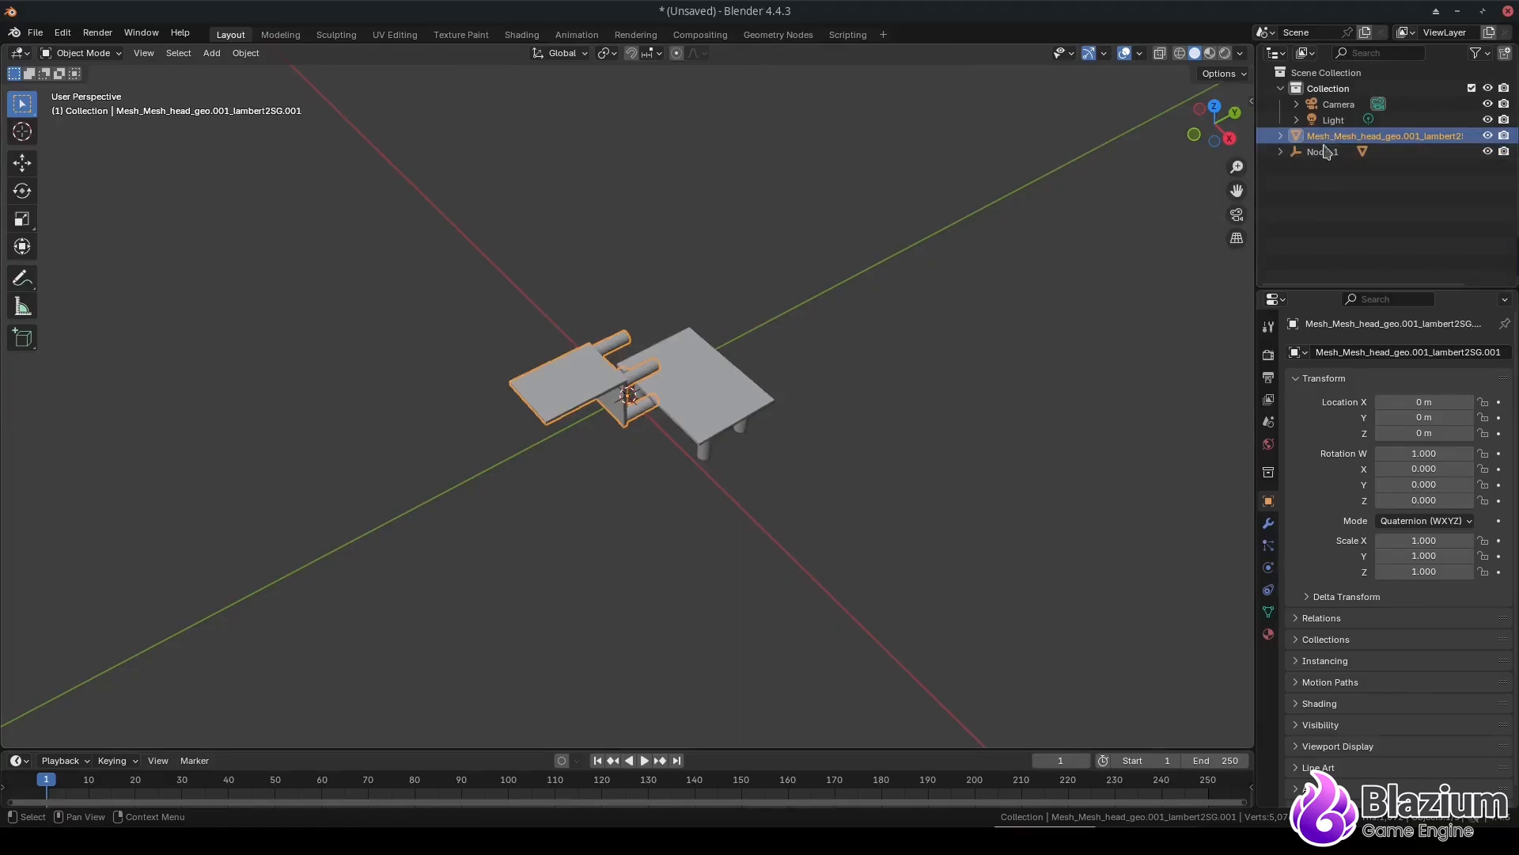
pyautogui.click(1323, 153)
pyautogui.click(1320, 137)
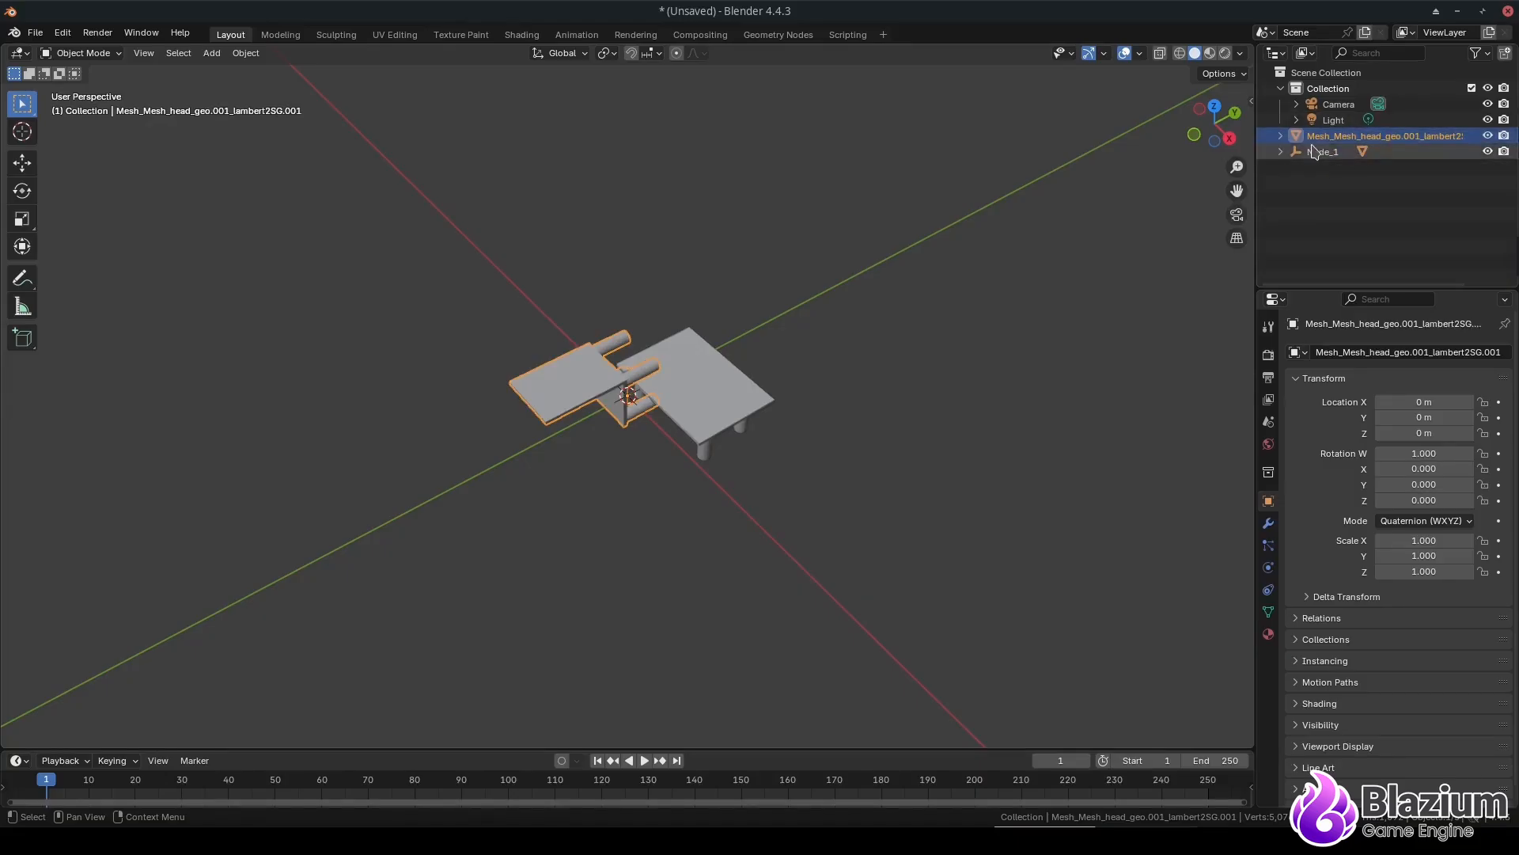
pyautogui.press('Delete')
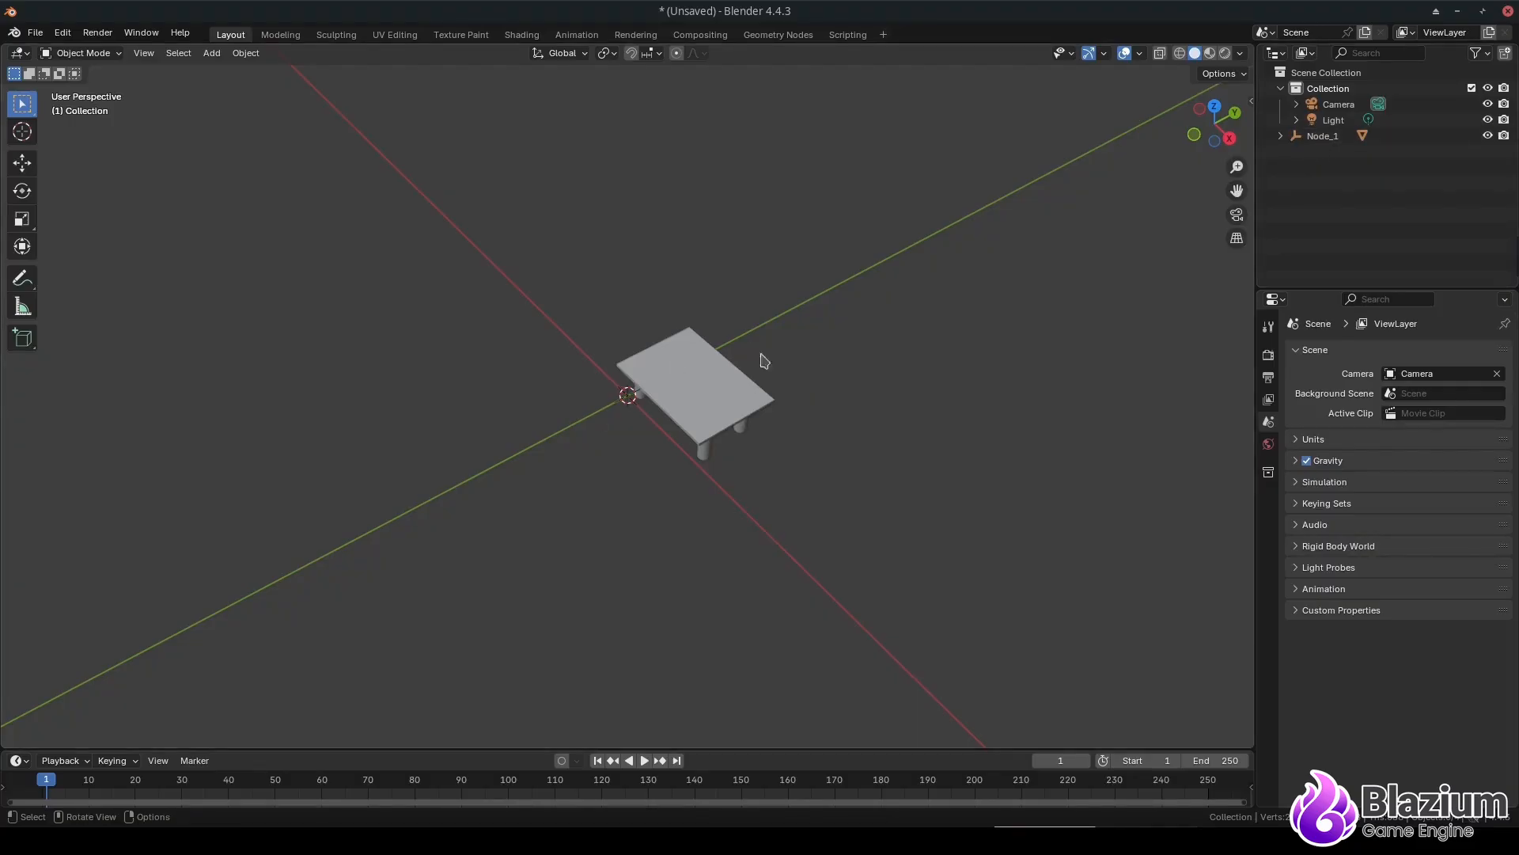
# Step: Scale the table's parent node Node_1 to 10 on the X, Y and Z axes
pyautogui.click(1318, 136)
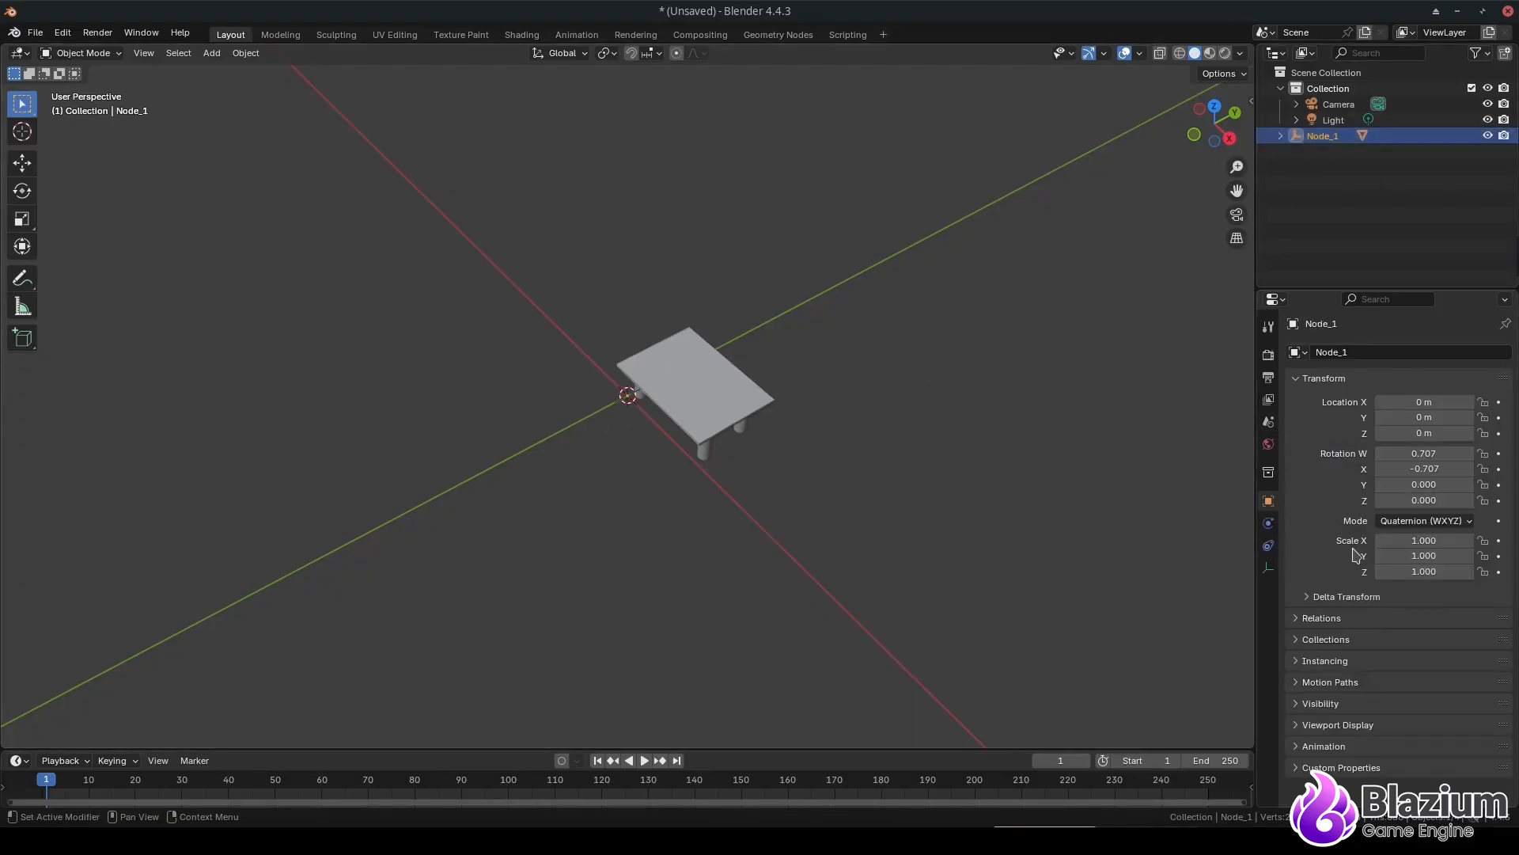
pyautogui.click(1416, 540)
pyautogui.write('10')
pyautogui.press('Return')
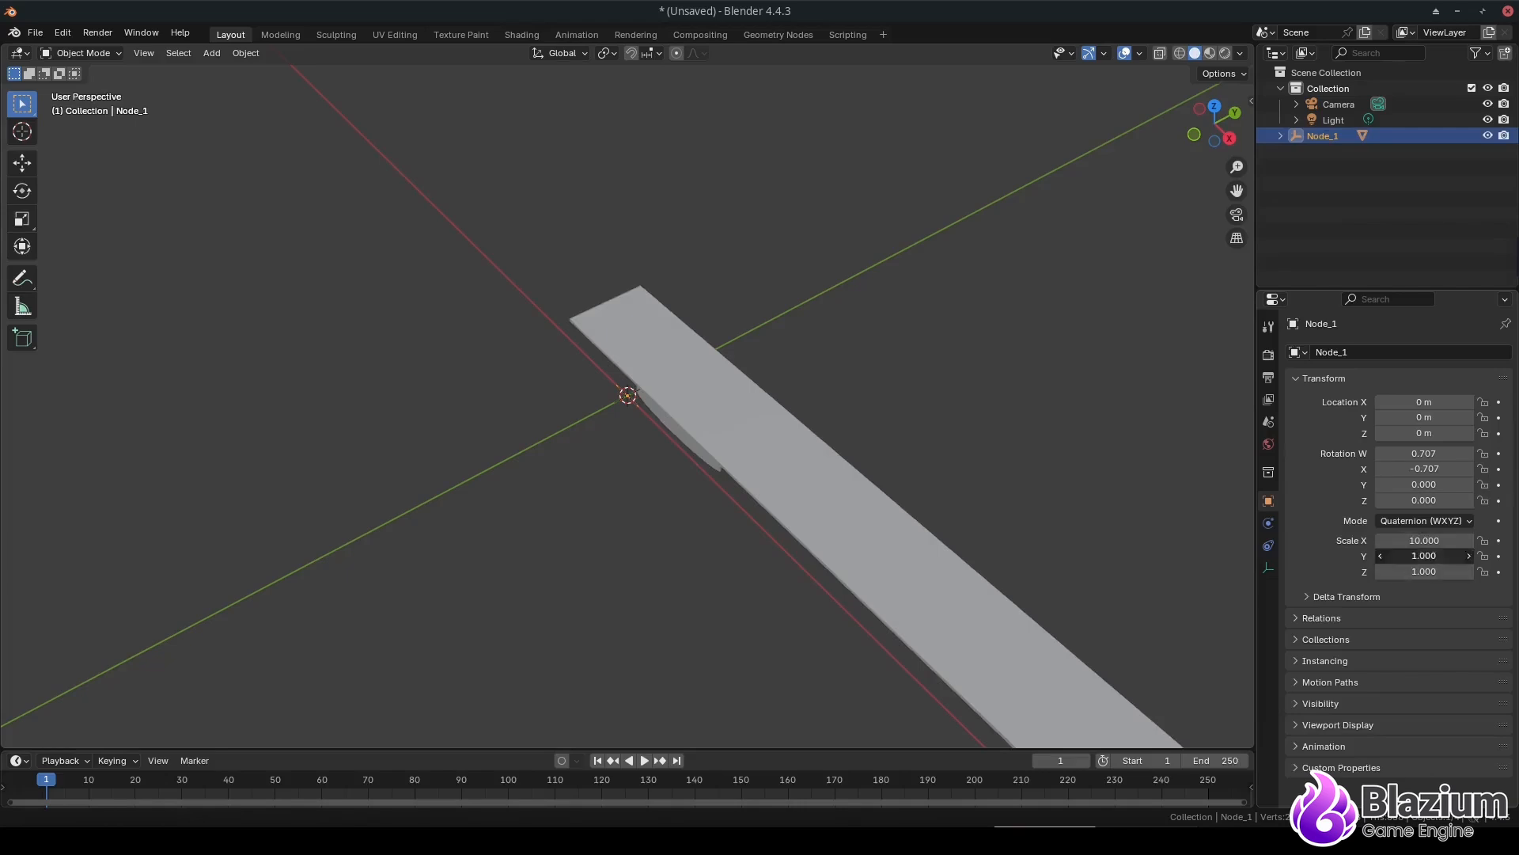
pyautogui.click(1424, 556)
pyautogui.write('10')
pyautogui.press('Return')
pyautogui.click(1399, 572)
pyautogui.write('1')
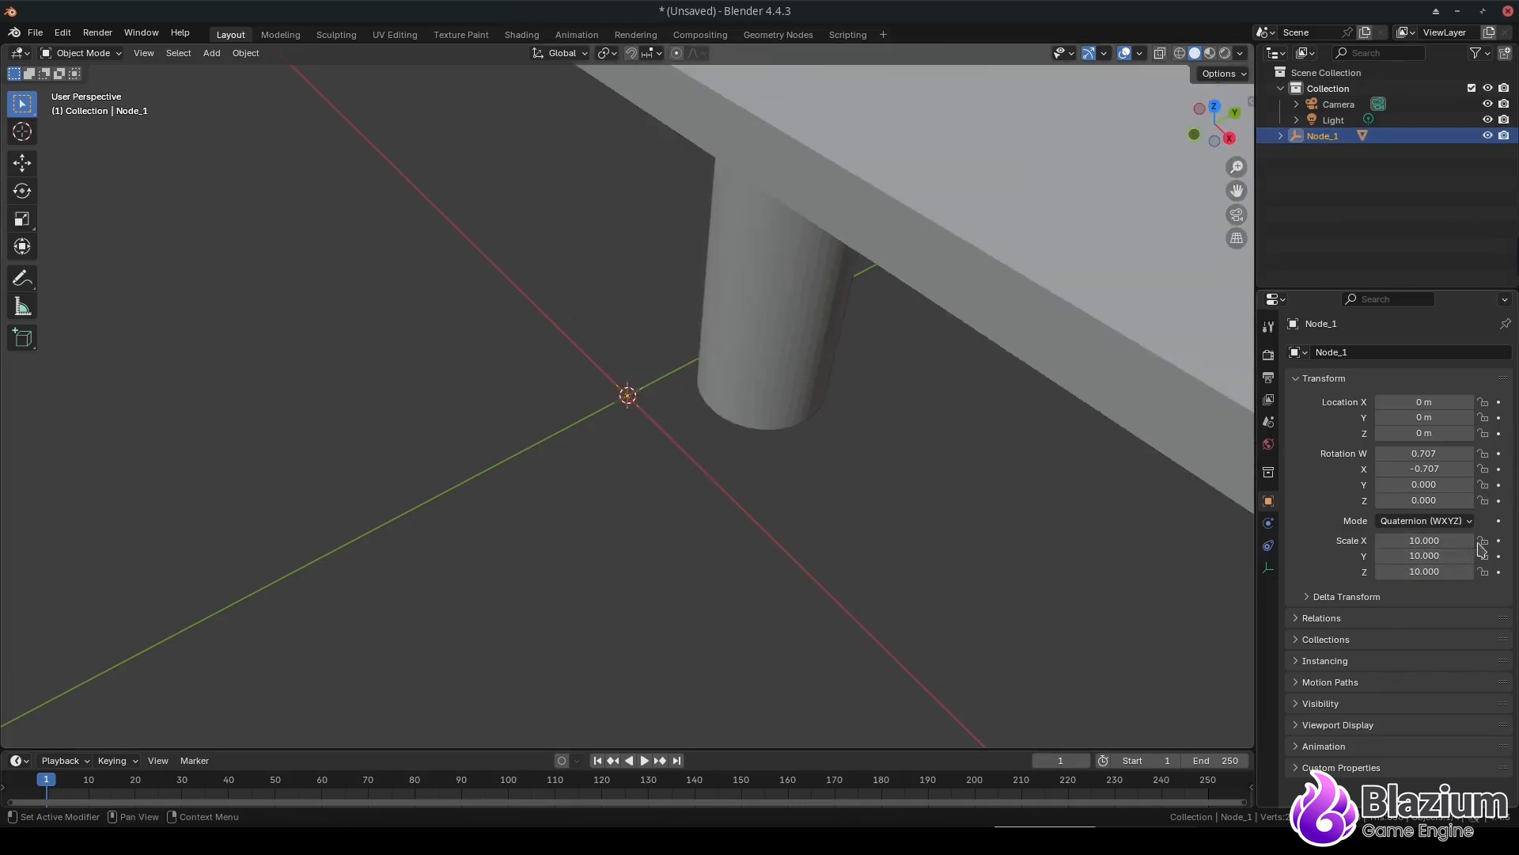
# Step: Lock the table node's scale on all three axes and try setting X, Y and Z to 1
pyautogui.moveTo(1483, 540); pyautogui.dragTo(1483, 556)
pyautogui.click(1483, 571)
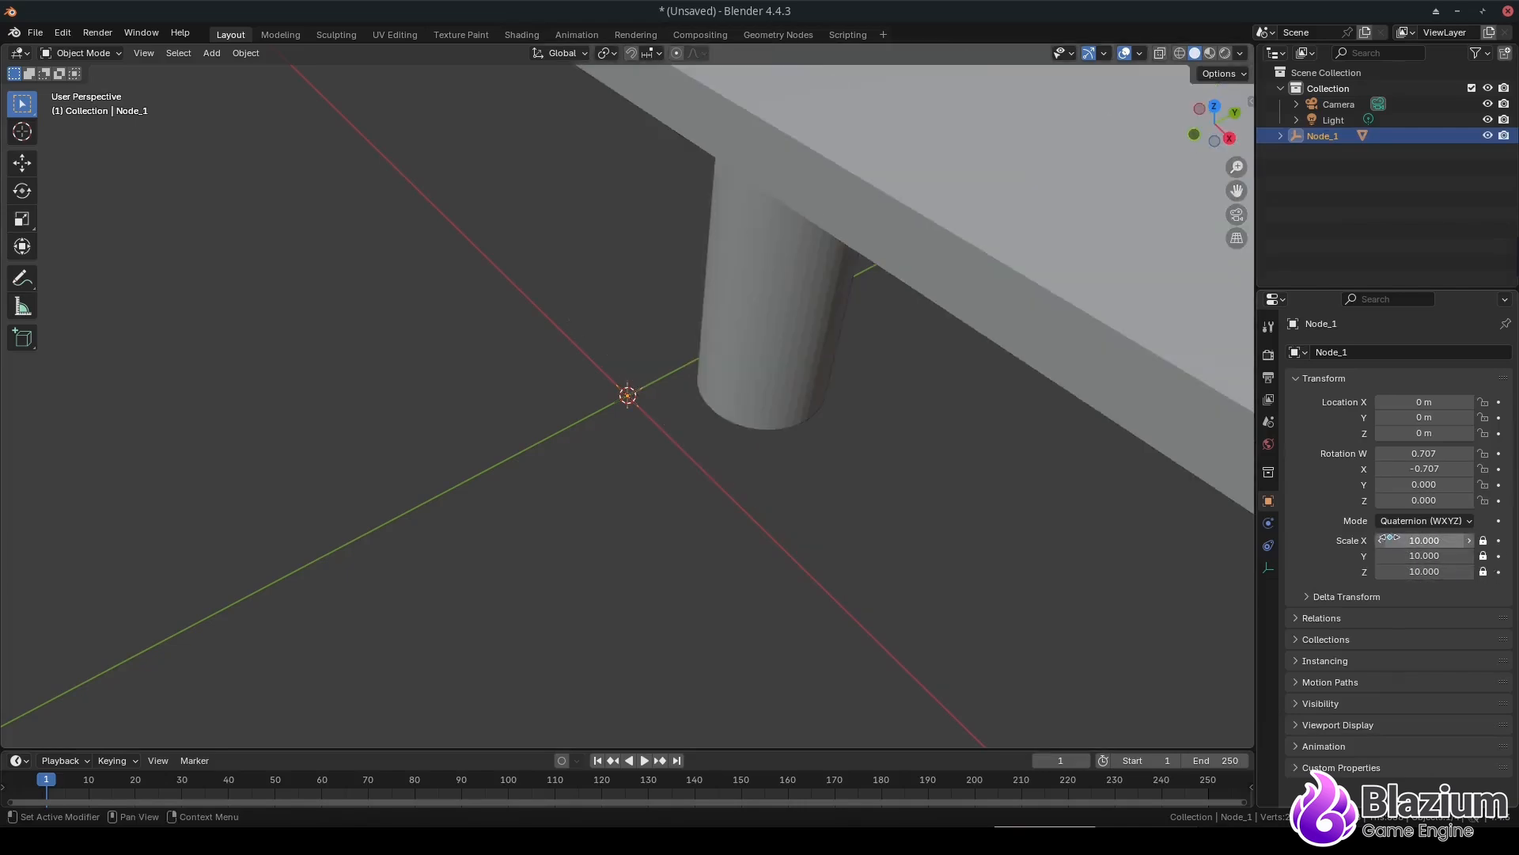
pyautogui.click(1411, 540)
pyautogui.write('1')
pyautogui.press('Return')
pyautogui.click(1414, 556)
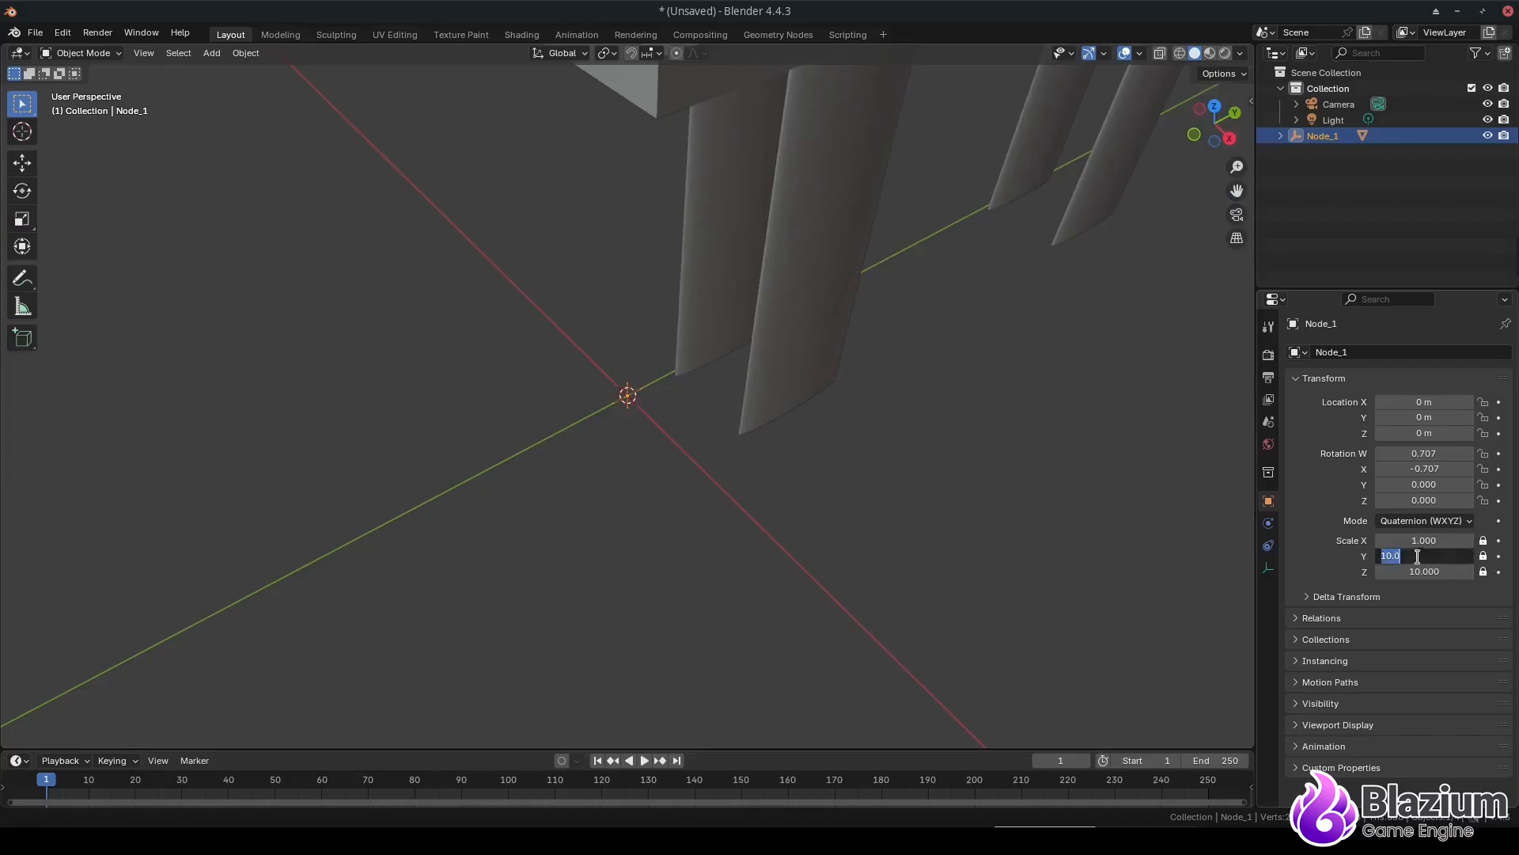
pyautogui.write('1')
pyautogui.press('Return')
pyautogui.click(1422, 571)
pyautogui.write('1')
pyautogui.press('Return')
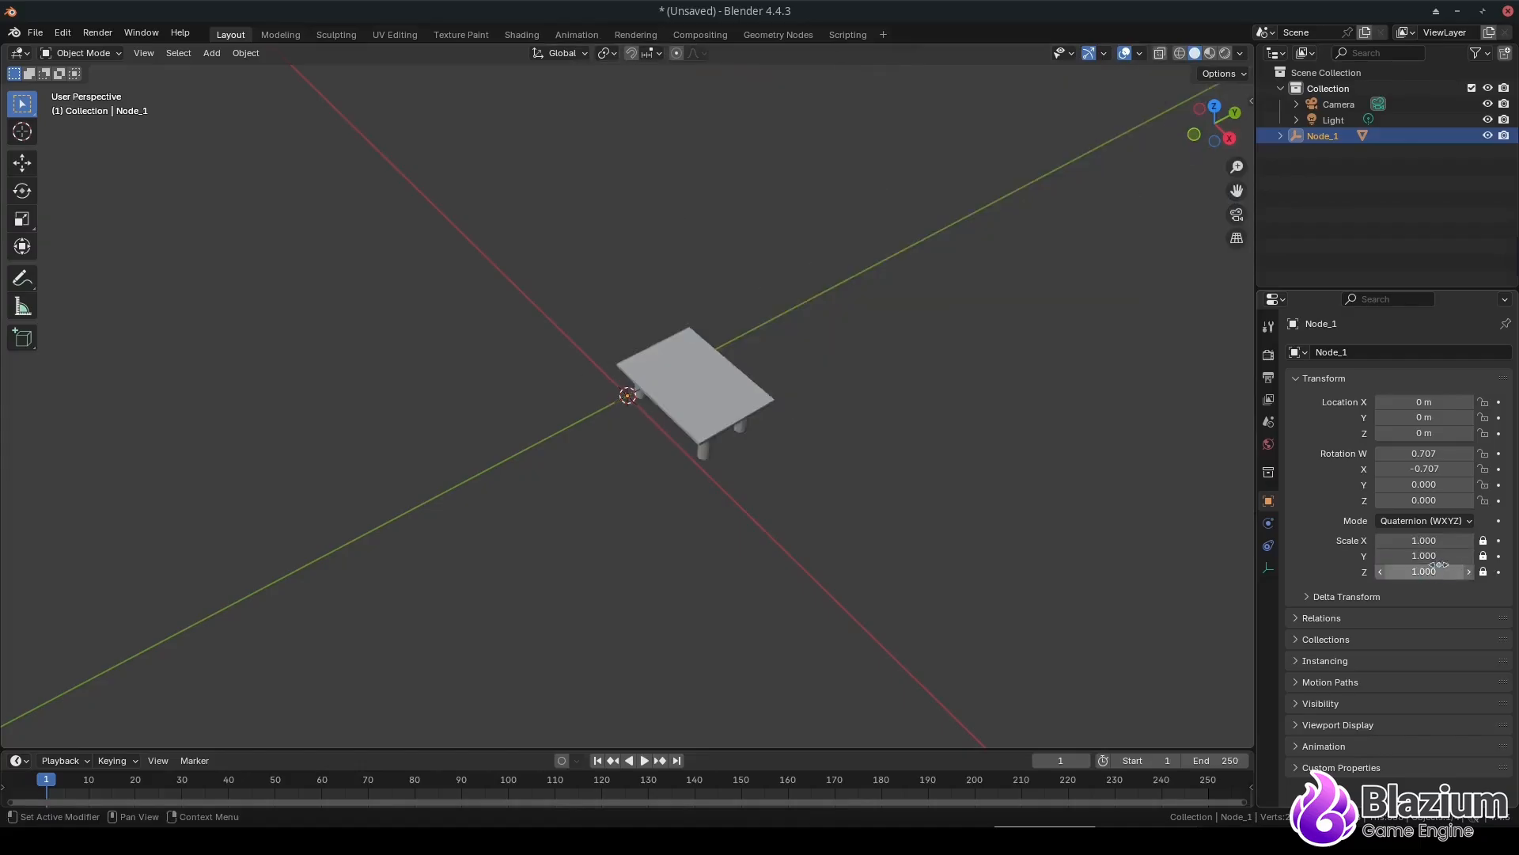
# Step: Undo the last three scale changes on the table node and unlock its scale on all axes
pyautogui.hotkey('ctrl', 'z')
pyautogui.hotkey('ctrl', 'z')
pyautogui.hotkey('ctrl', 'z')
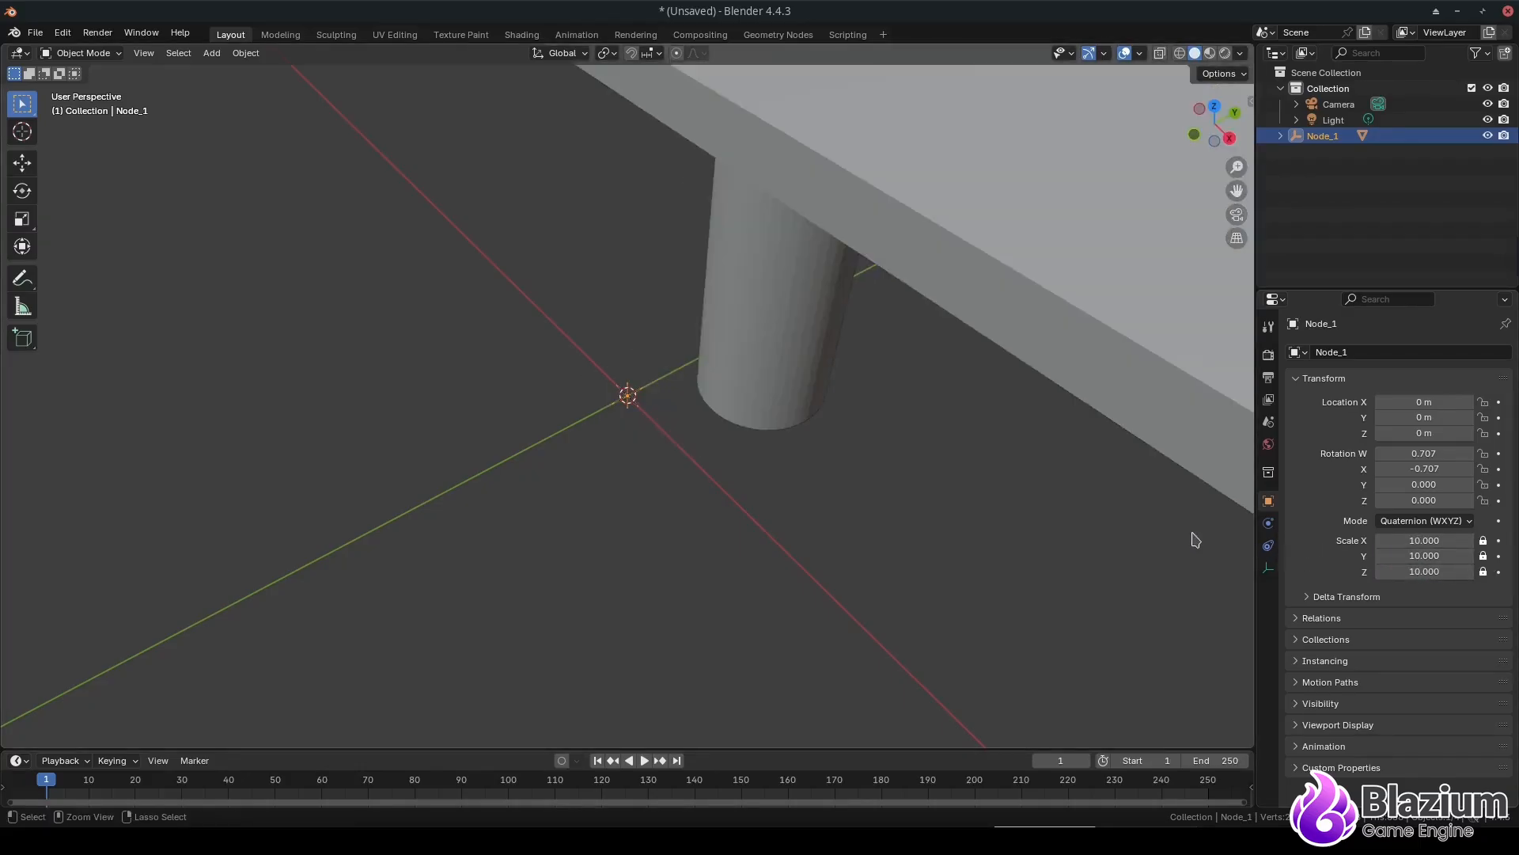
pyautogui.click(1483, 541)
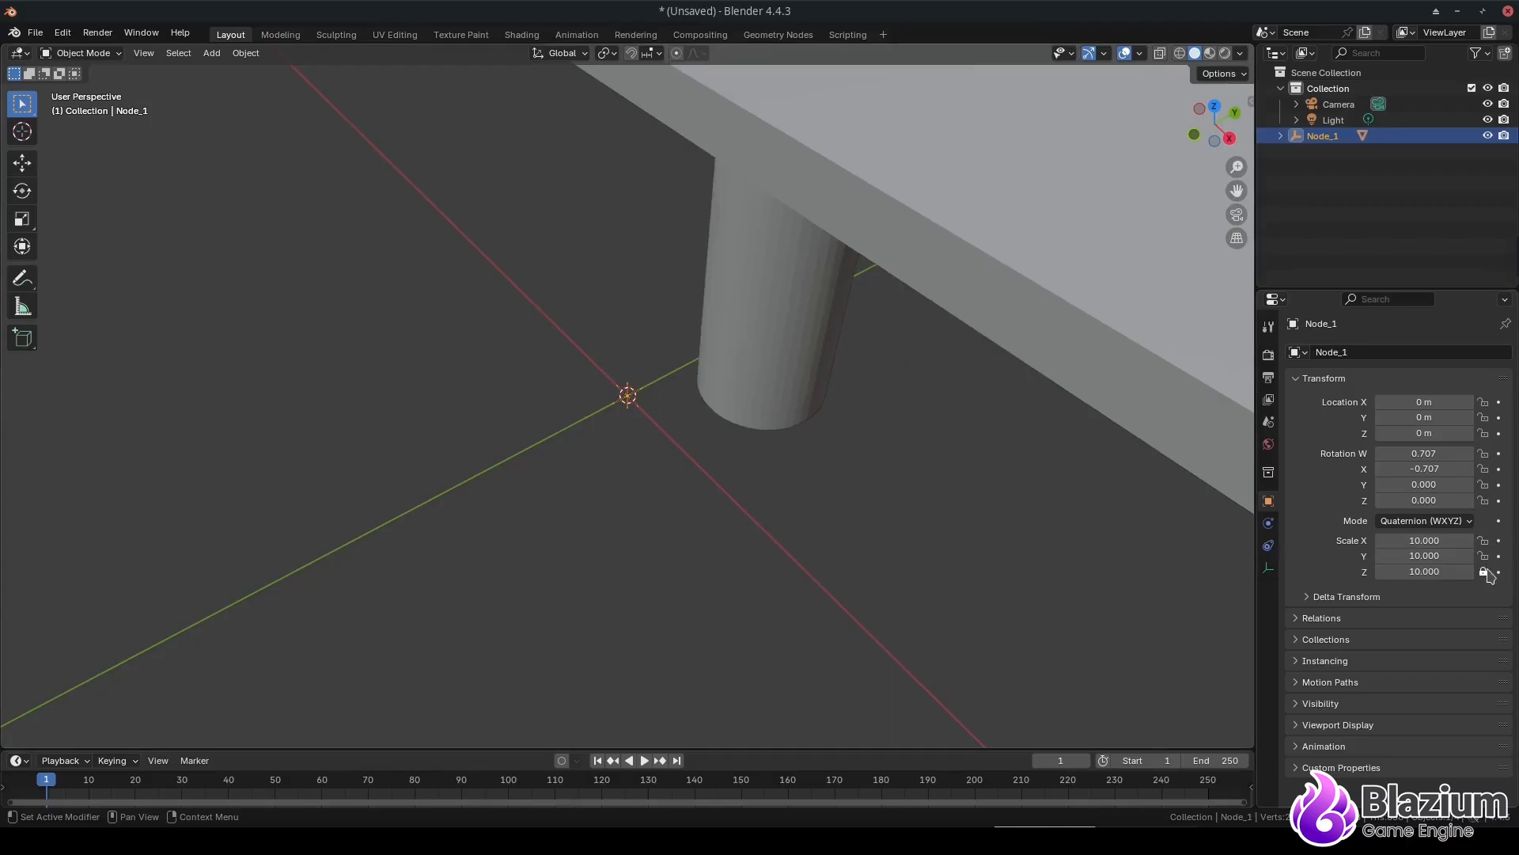
pyautogui.scroll(-5, 947, 475)
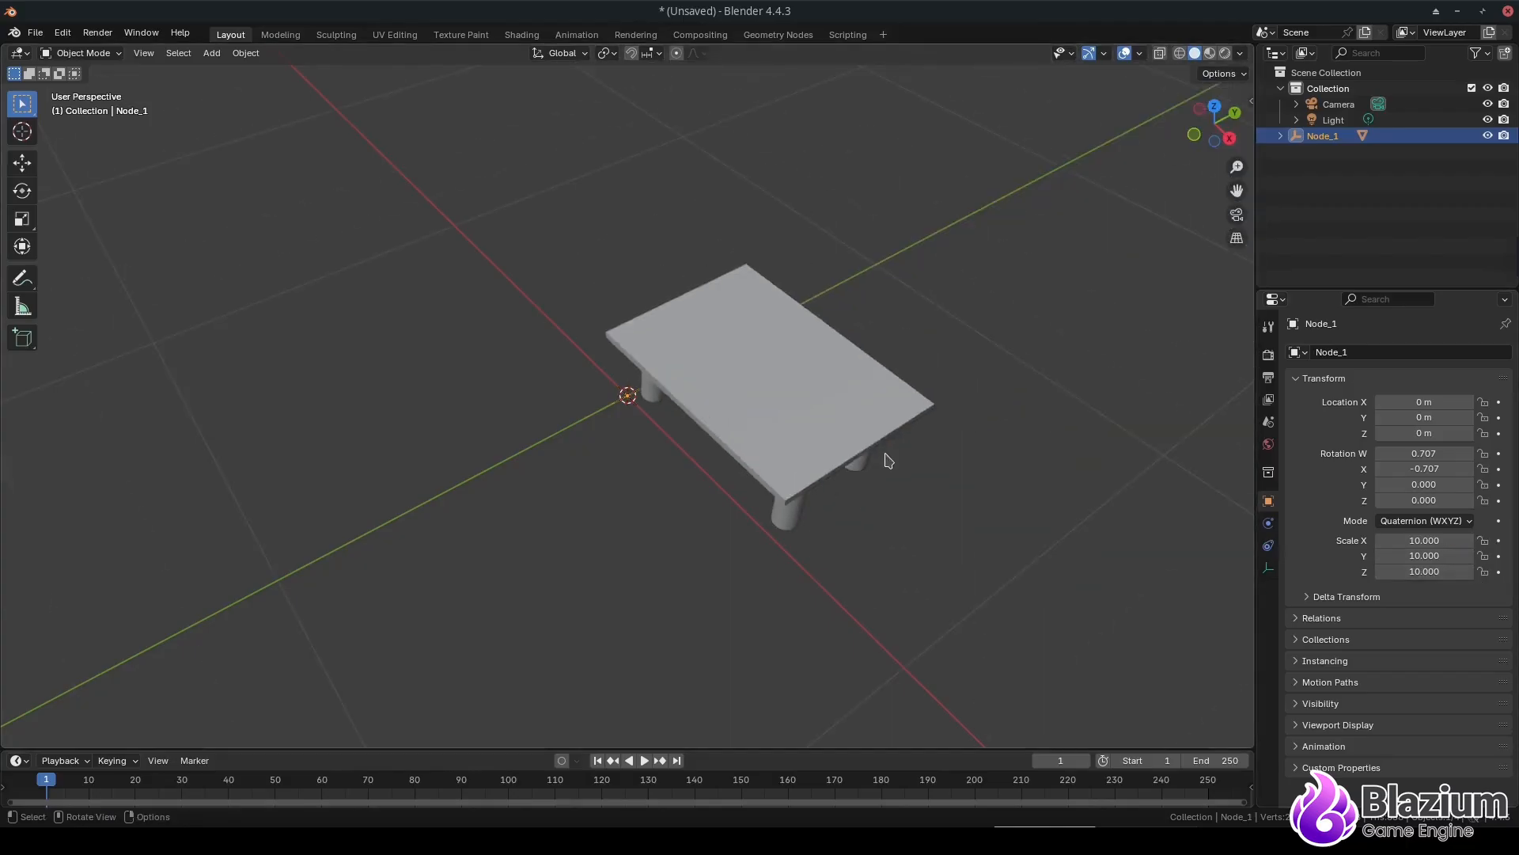
pyautogui.scroll(-1, 886, 454)
pyautogui.moveTo(809, 481)
pyautogui.mouseDown(button='middle')
pyautogui.moveTo(819, 465)
pyautogui.moveTo(810, 483)
pyautogui.mouseUp(button='middle')
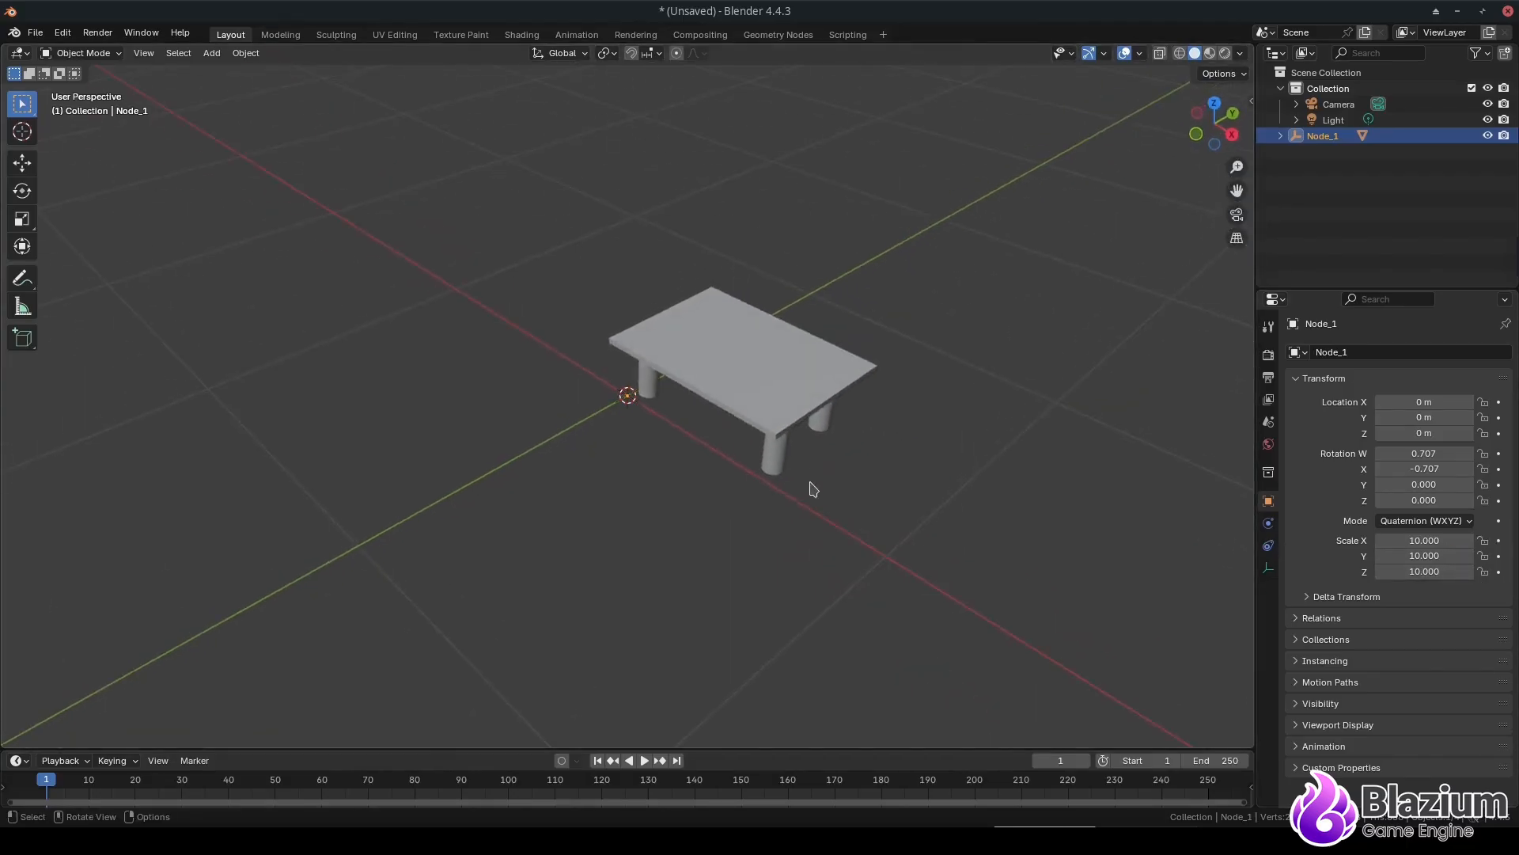
pyautogui.click(814, 488)
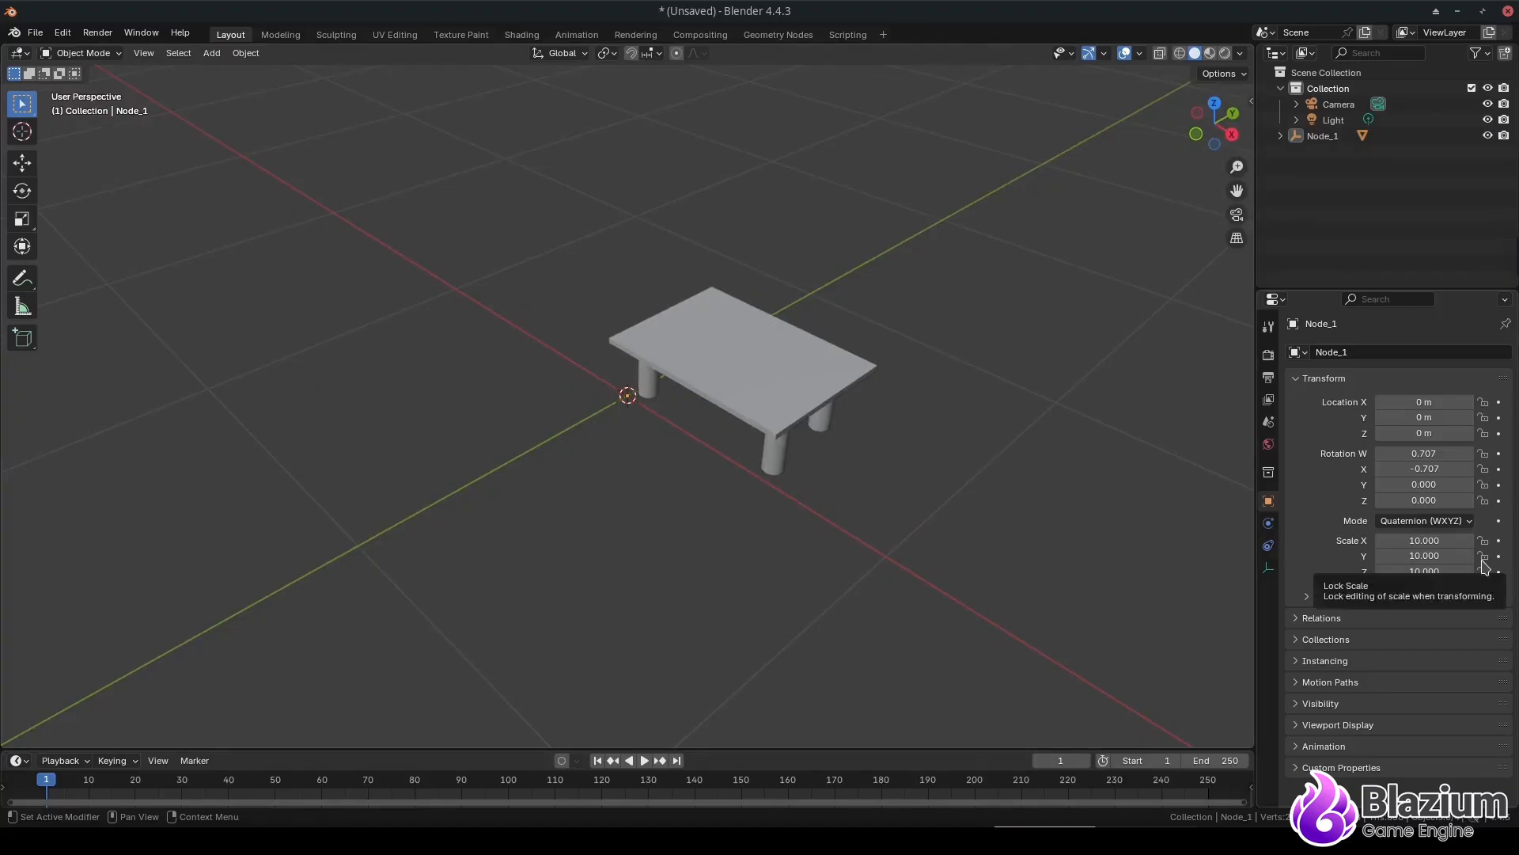
pyautogui.moveTo(949, 531); pyautogui.dragTo(946, 523, button='middle')
pyautogui.moveTo(472, 183); pyautogui.dragTo(1138, 608)
pyautogui.click(701, 452)
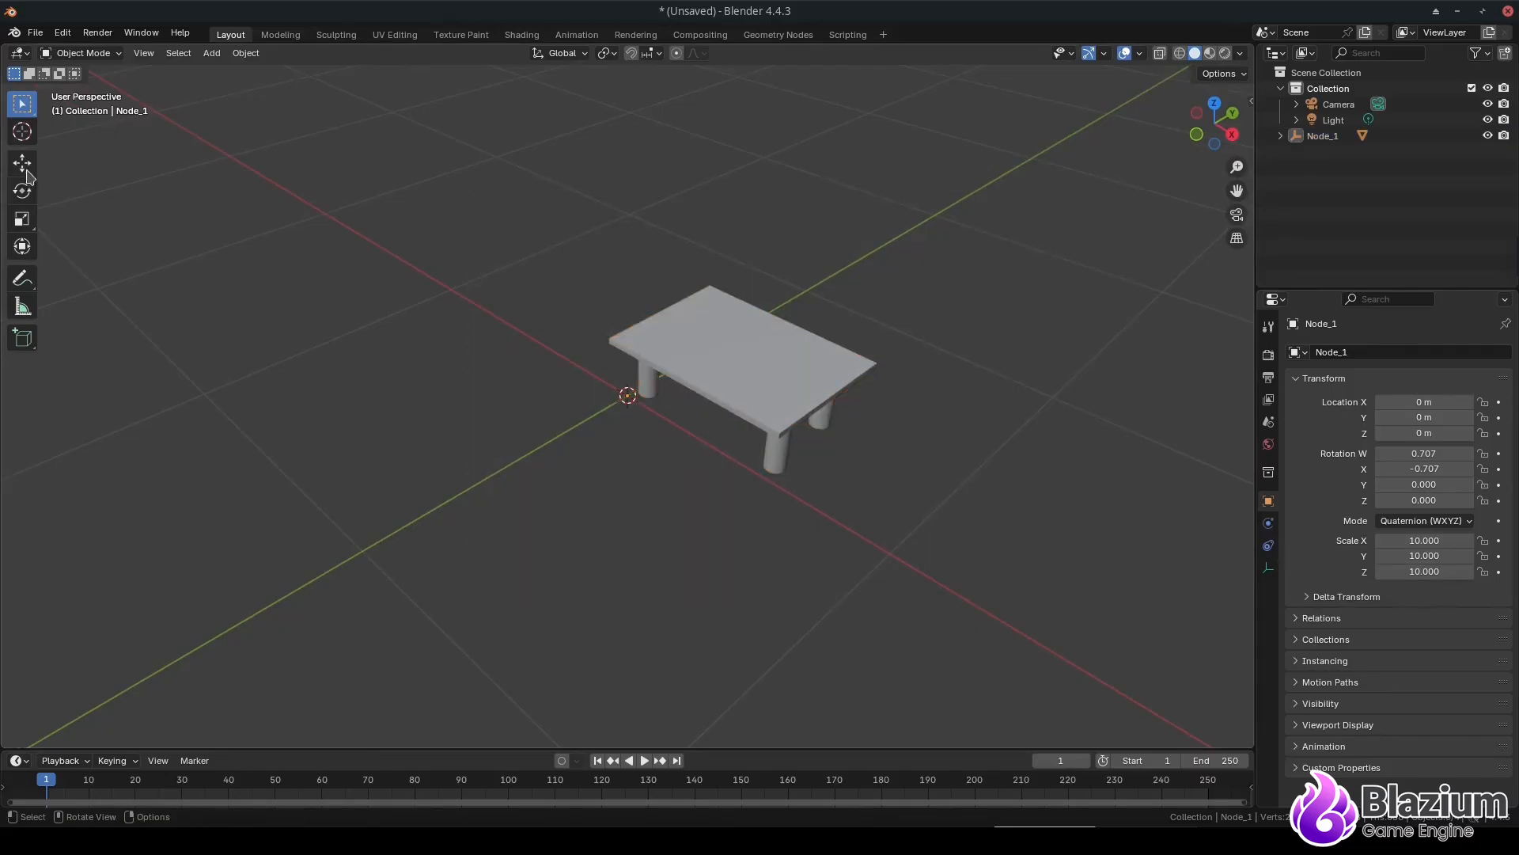
# Step: Export the table scene as an FBX file named GameReadyTable.fbx in the TutorialArtwork folder
pyautogui.click(35, 32)
pyautogui.moveTo(106, 280)
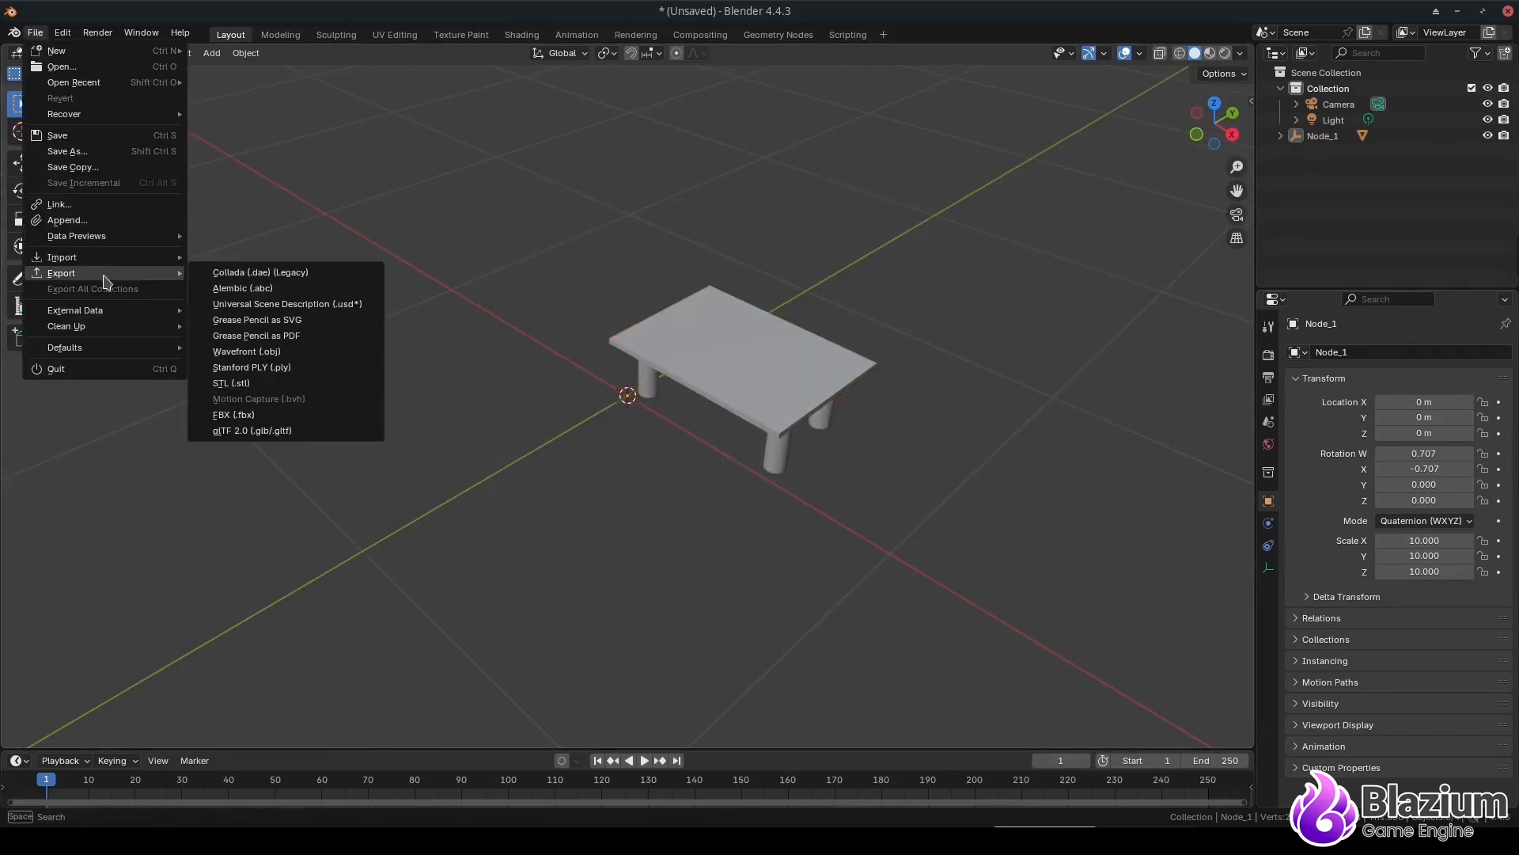
pyautogui.click(293, 414)
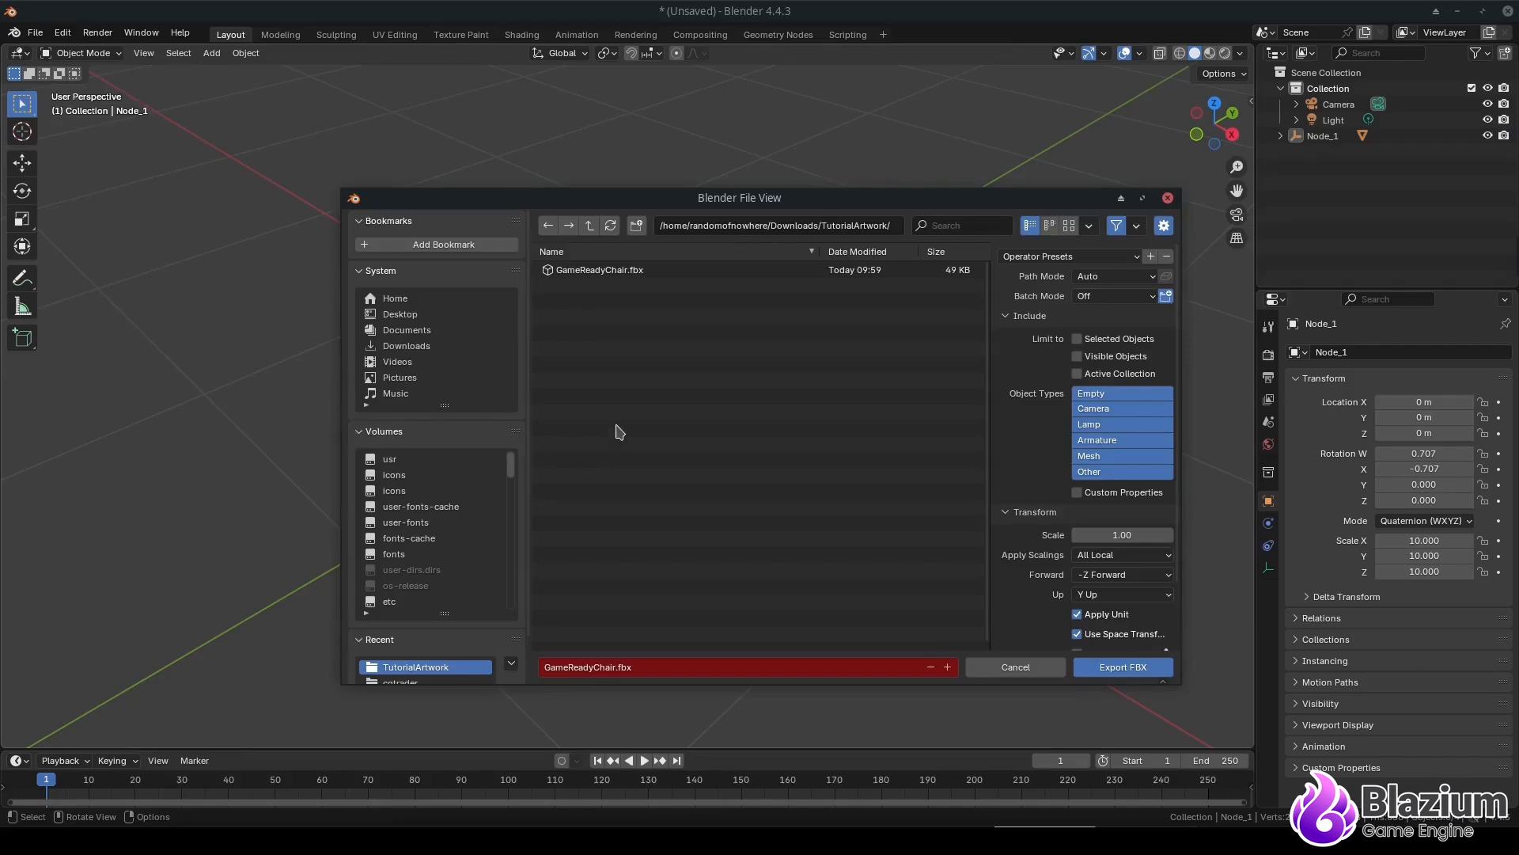
pyautogui.click(596, 273)
pyautogui.click(616, 667)
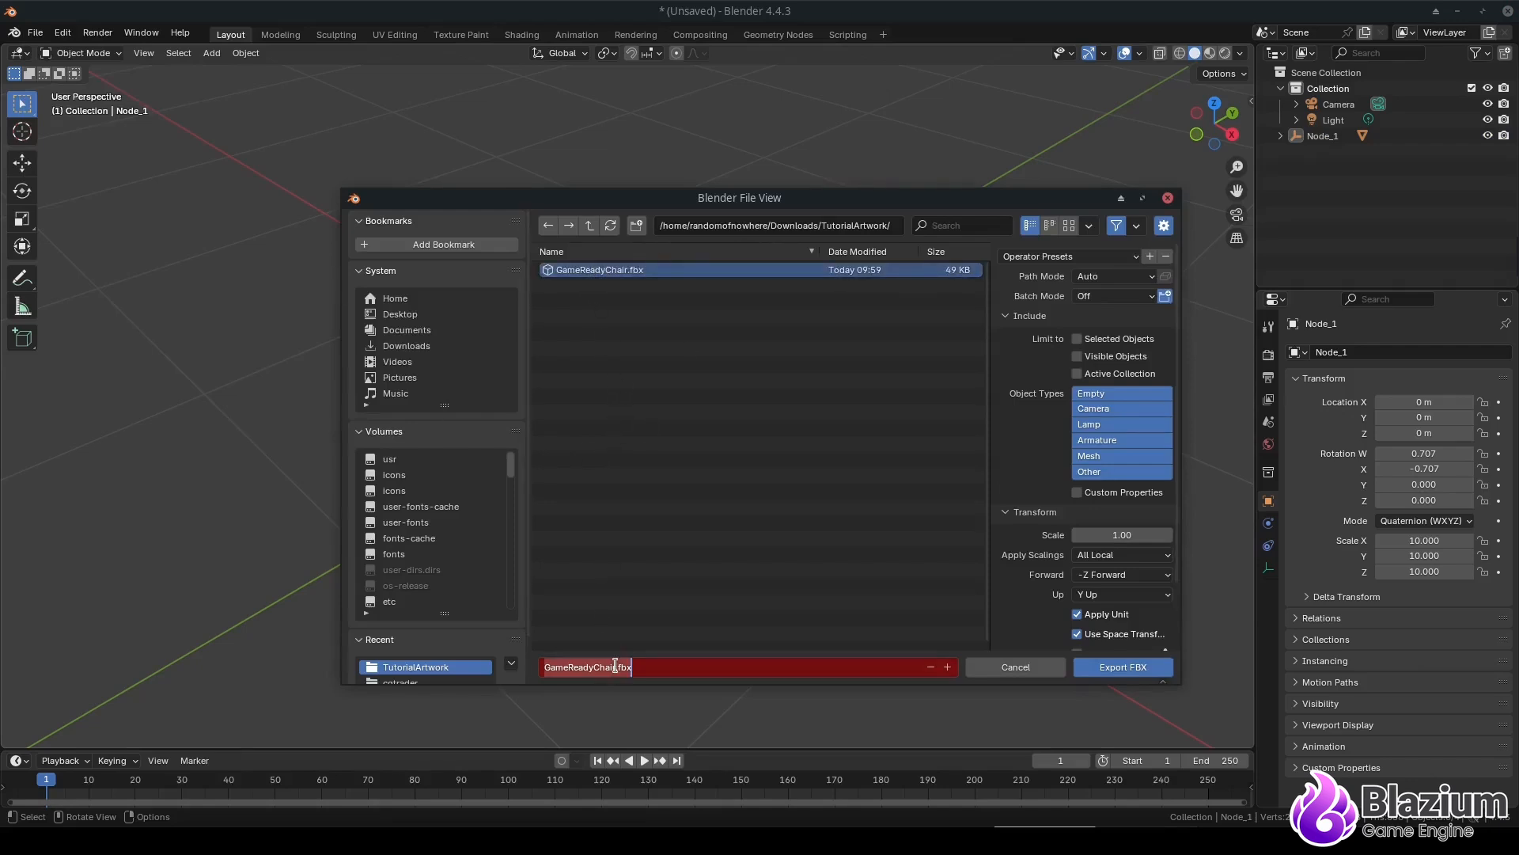
pyautogui.click(616, 667)
pyautogui.press('BackSpace')
pyautogui.press('BackSpace')
pyautogui.press('BackSpace')
pyautogui.press('BackSpace')
pyautogui.press('BackSpace')
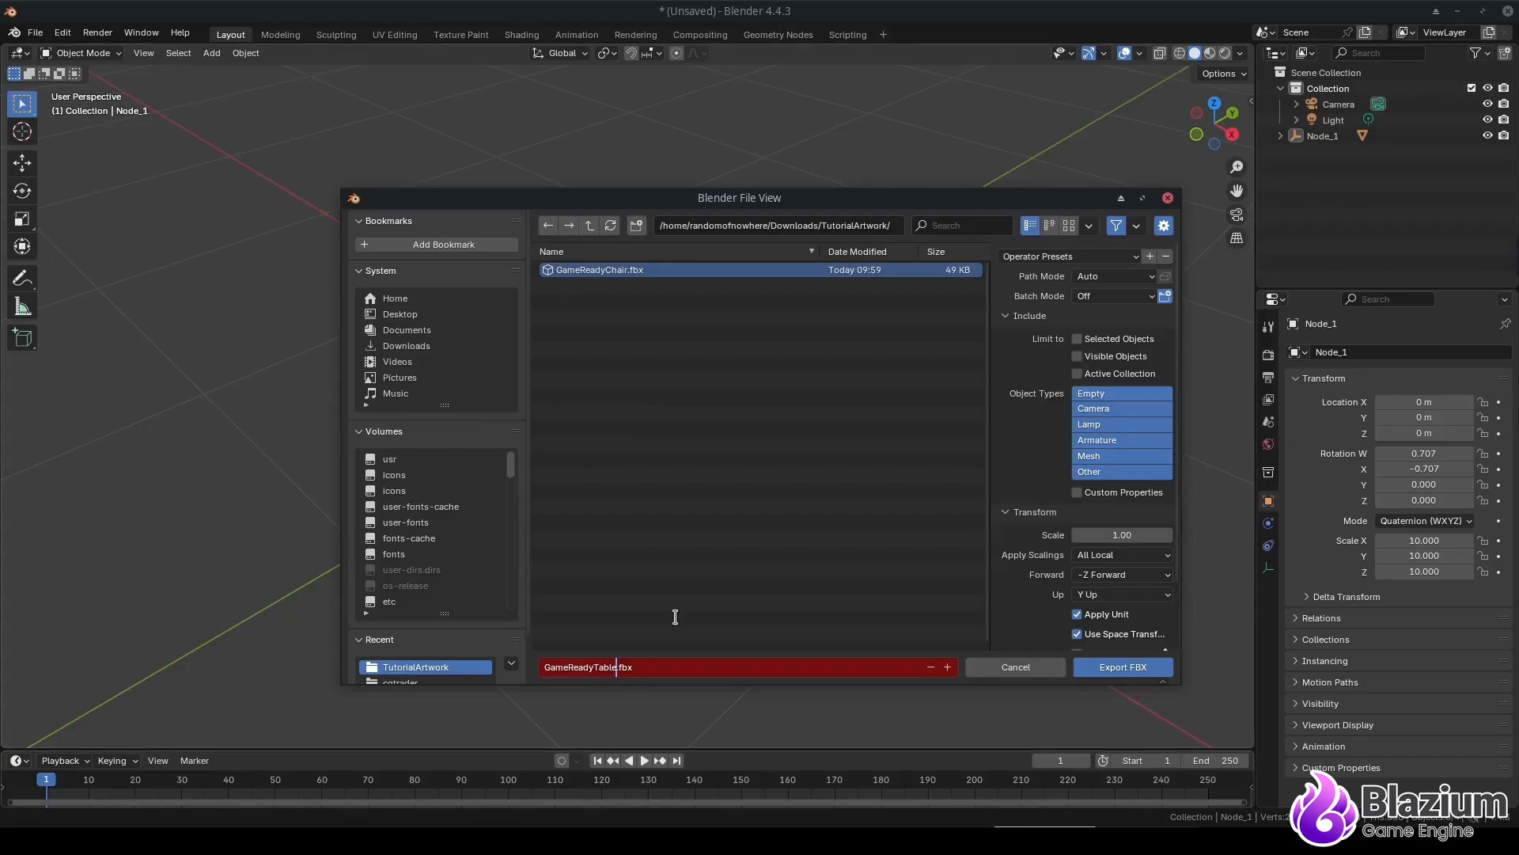
pyautogui.write('Table')
pyautogui.click(1110, 673)
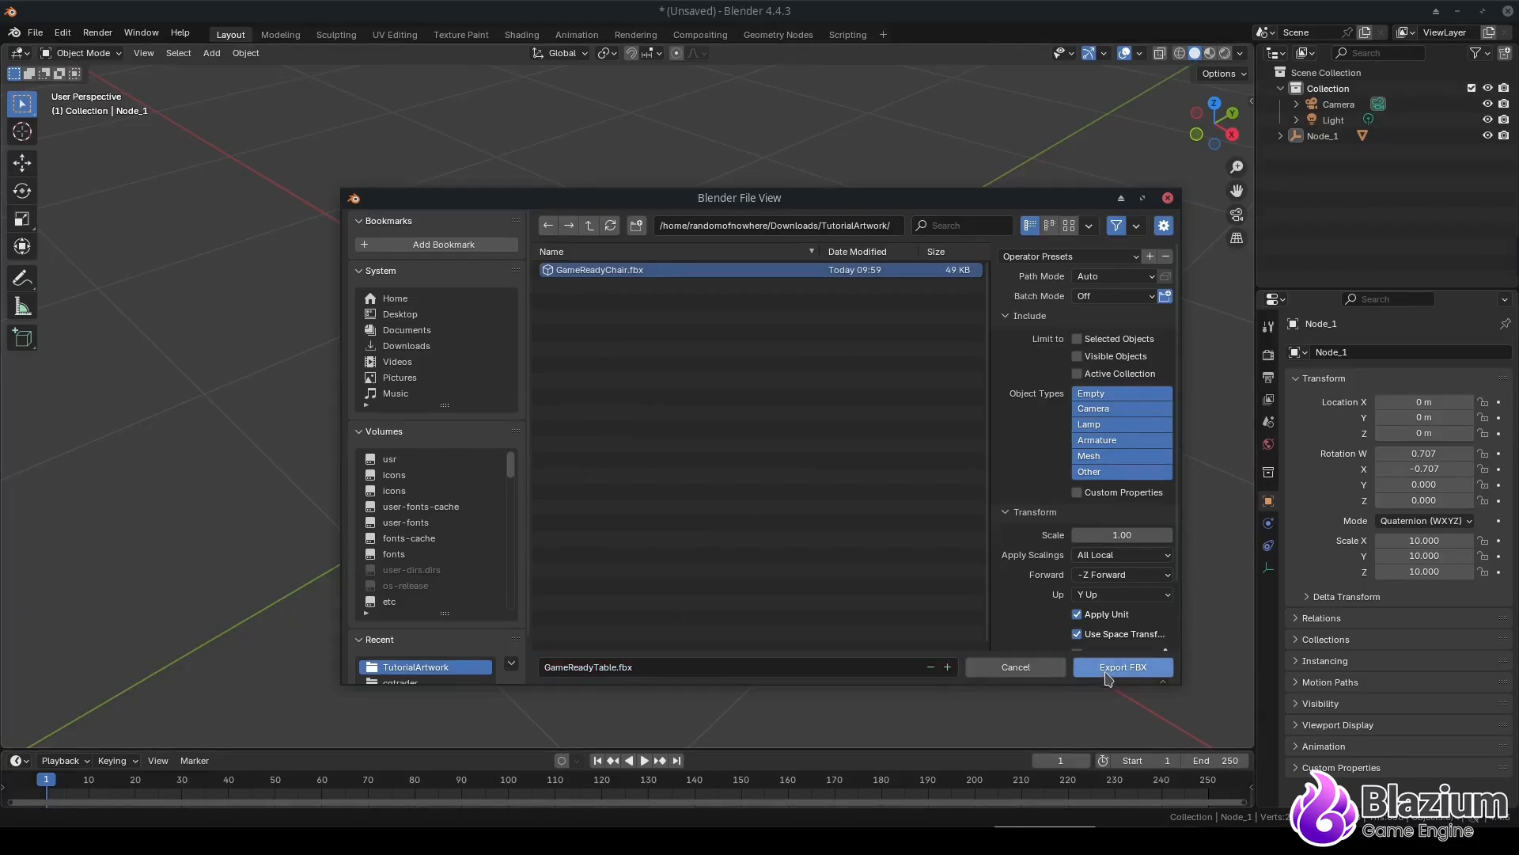
pyautogui.click(1108, 672)
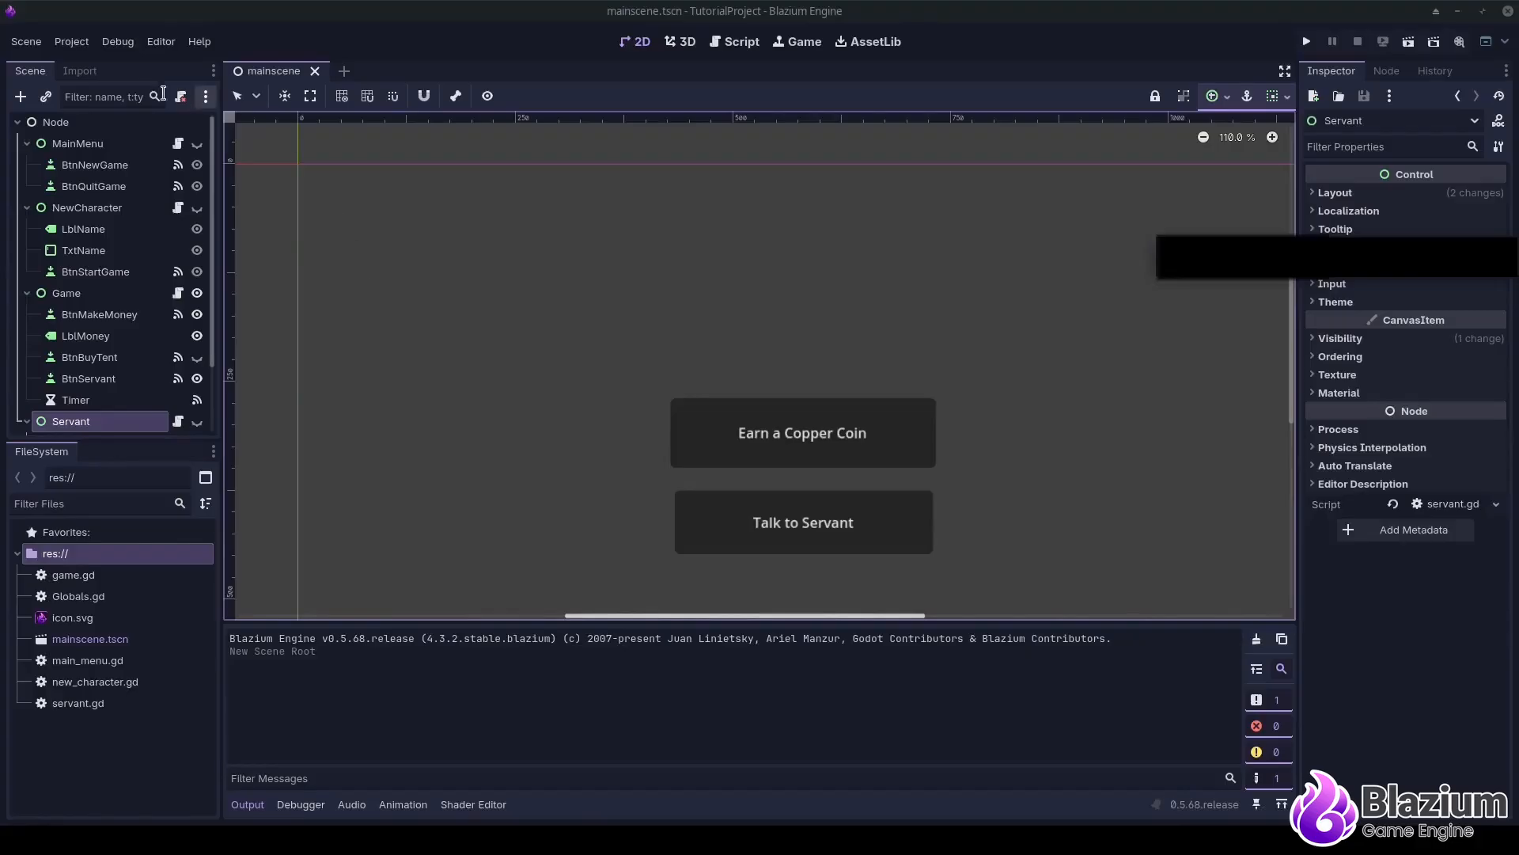
# Step: Switch to the TutorialProject in Blazium Engine and create a new scene with a 3D root node
pyautogui.click(31, 43)
pyautogui.click(58, 61)
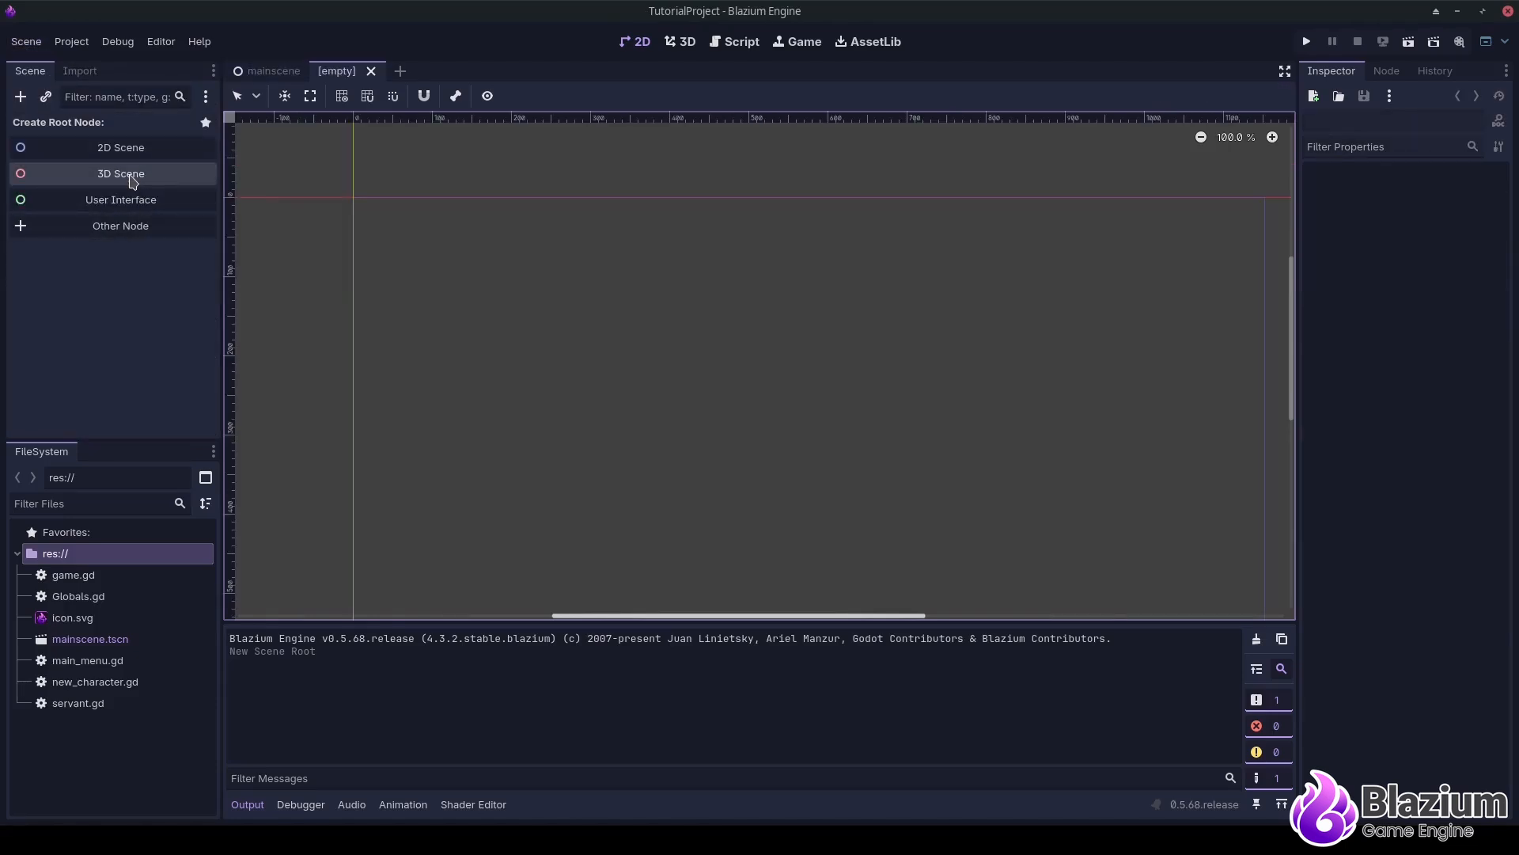
pyautogui.click(132, 181)
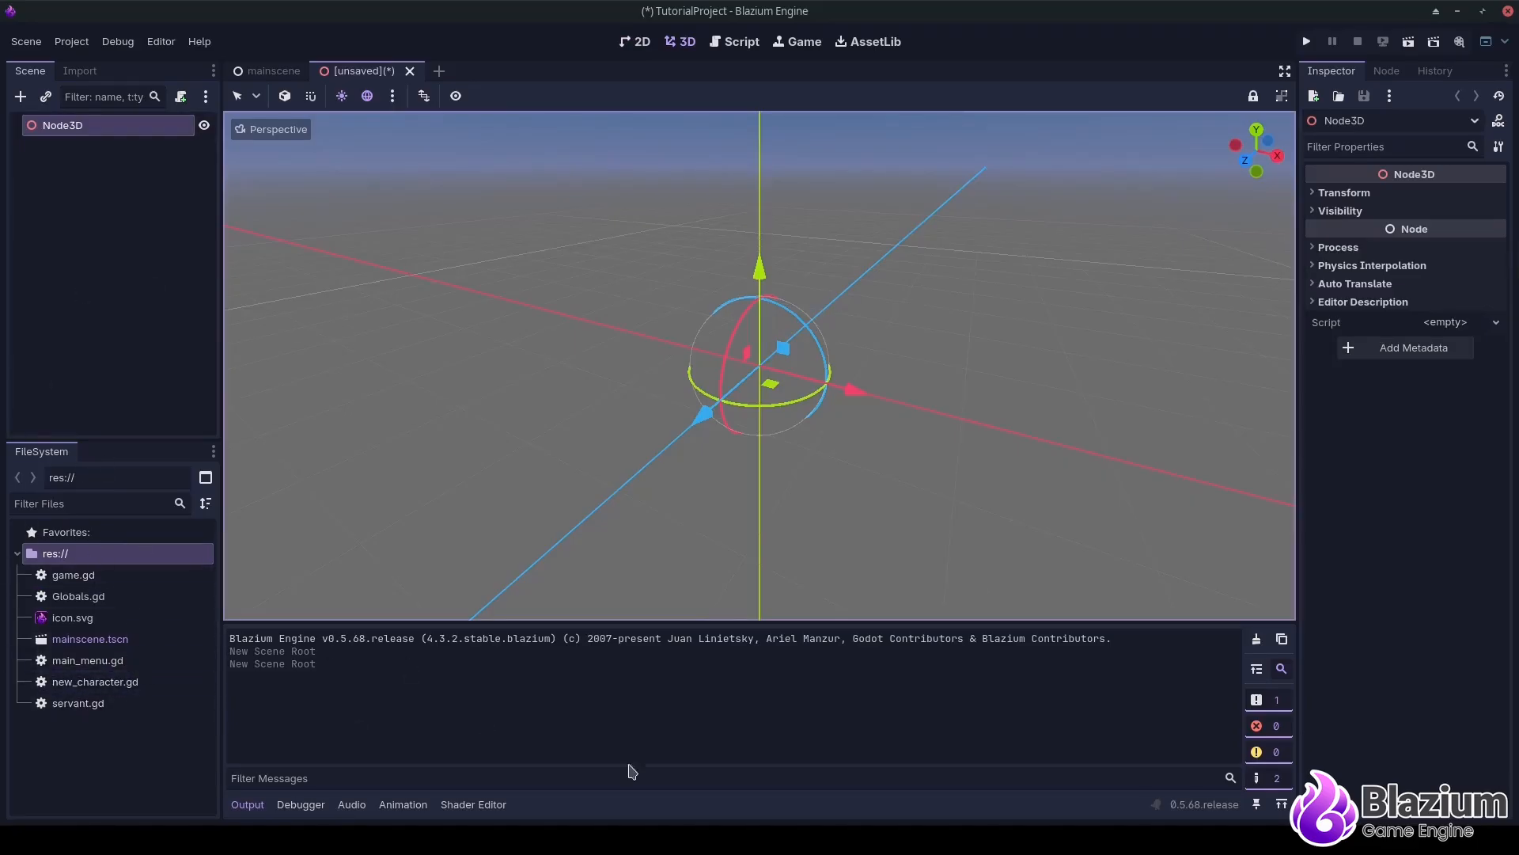
# Step: Import GameReadyChair.fbx and GameReadyTable.fbx from the file manager into the project's res:// folder
pyautogui.click(823, 839)
pyautogui.click(851, 784)
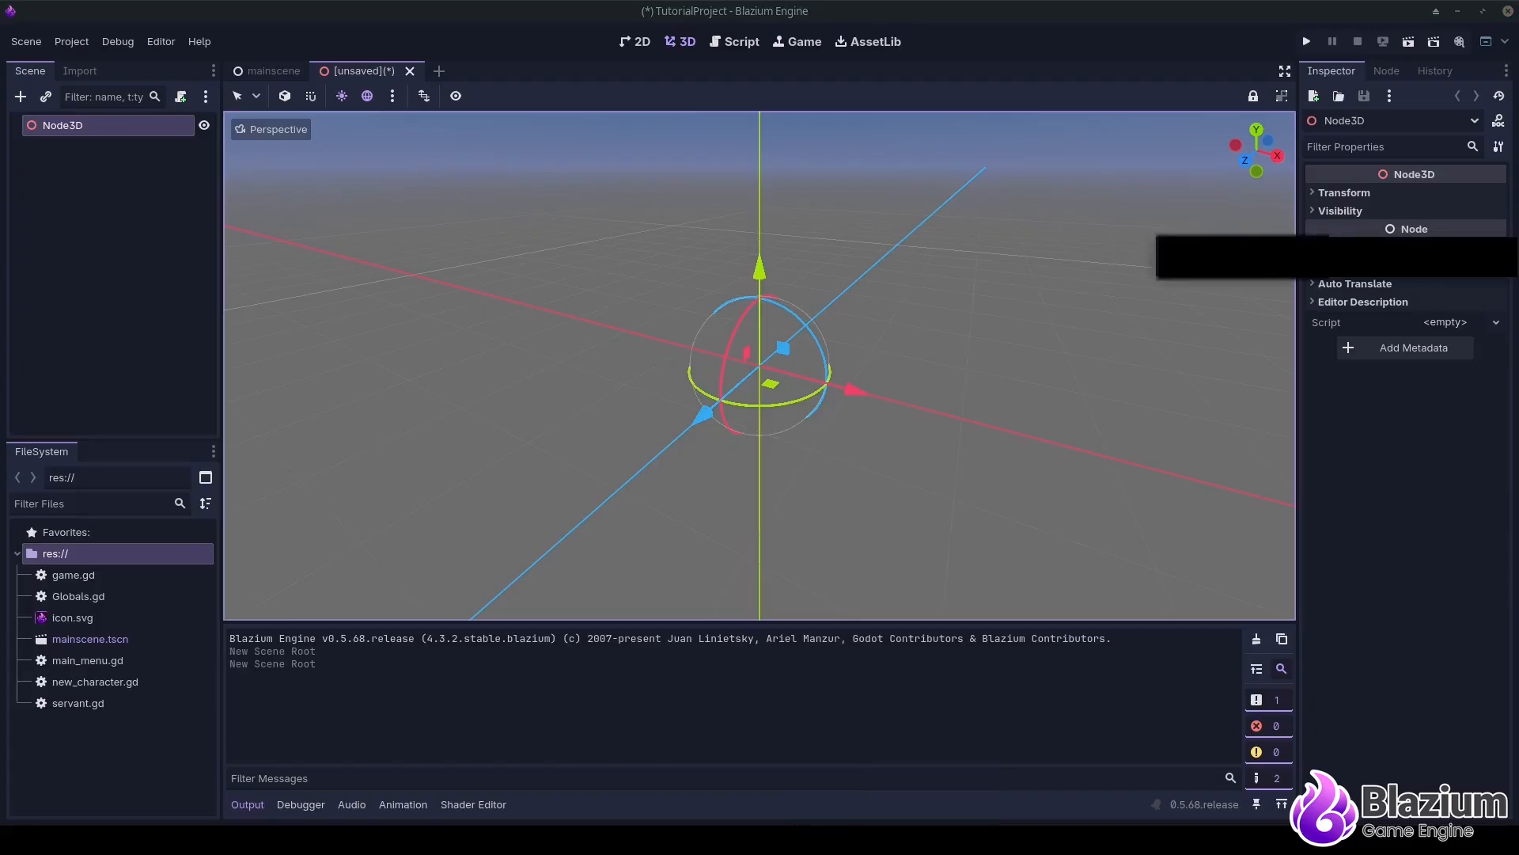
pyautogui.moveTo(1187, 261); pyautogui.dragTo(133, 683)
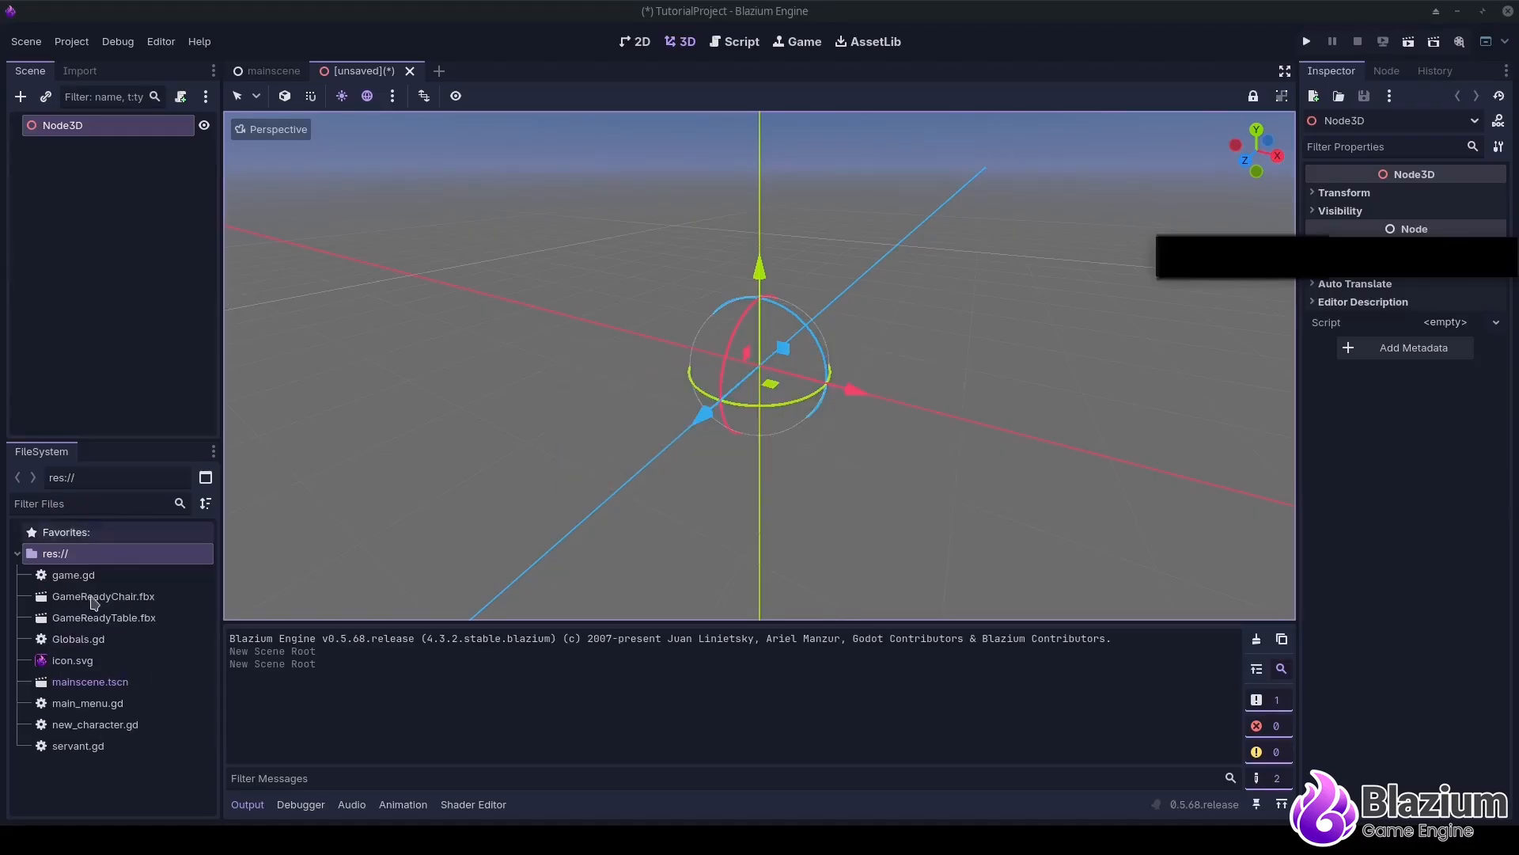
# Step: Place GameReadyChair.fbx and GameReadyTable.fbx near the origin of the 3D scene, with the table in front of the chair
pyautogui.moveTo(93, 603); pyautogui.dragTo(783, 380)
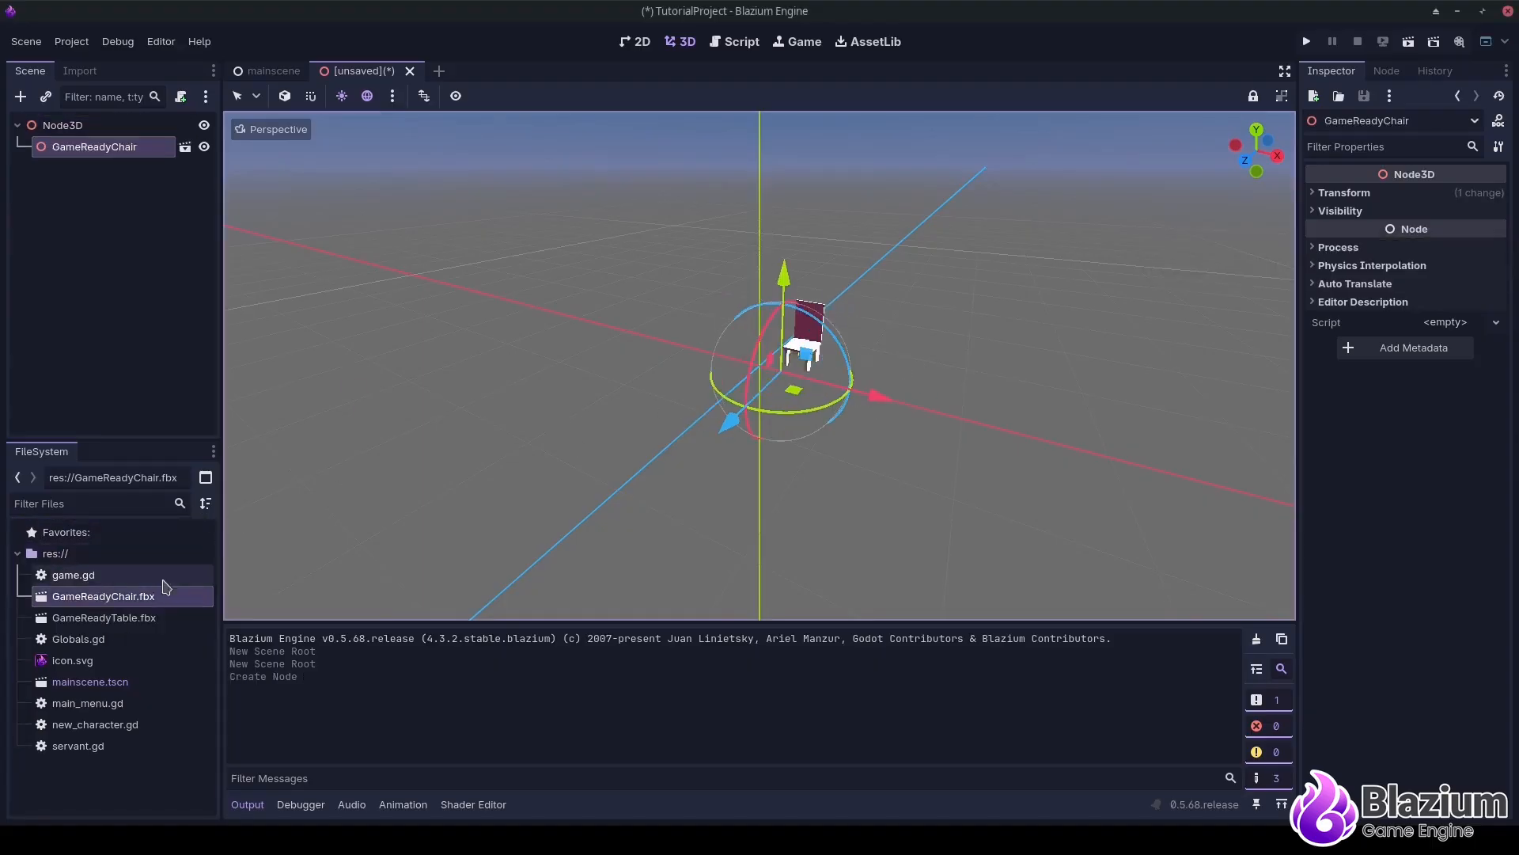
pyautogui.moveTo(135, 617); pyautogui.dragTo(696, 378)
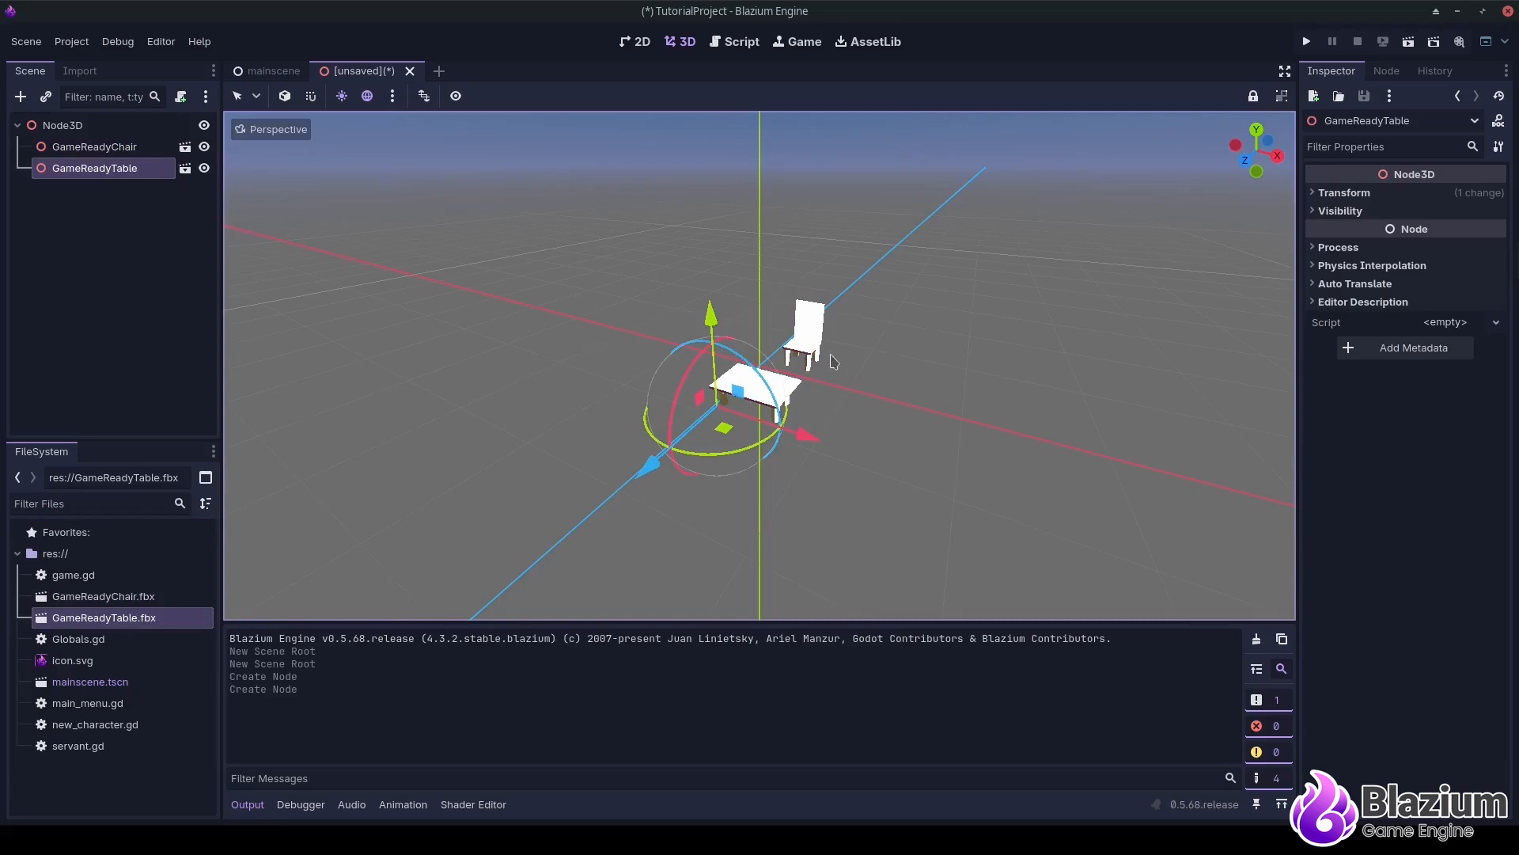
pyautogui.click(807, 363)
# Step: Select the GameReadyChair node and examine the placed chair and table from several angles
pyautogui.moveTo(763, 386)
pyautogui.mouseDown(button='middle')
pyautogui.moveTo(857, 396)
pyautogui.moveTo(736, 364)
pyautogui.moveTo(836, 318)
pyautogui.moveTo(697, 293)
pyautogui.moveTo(478, 332)
pyautogui.moveTo(743, 285)
pyautogui.moveTo(688, 329)
pyautogui.moveTo(543, 355)
pyautogui.moveTo(766, 407)
pyautogui.mouseUp(button='middle')
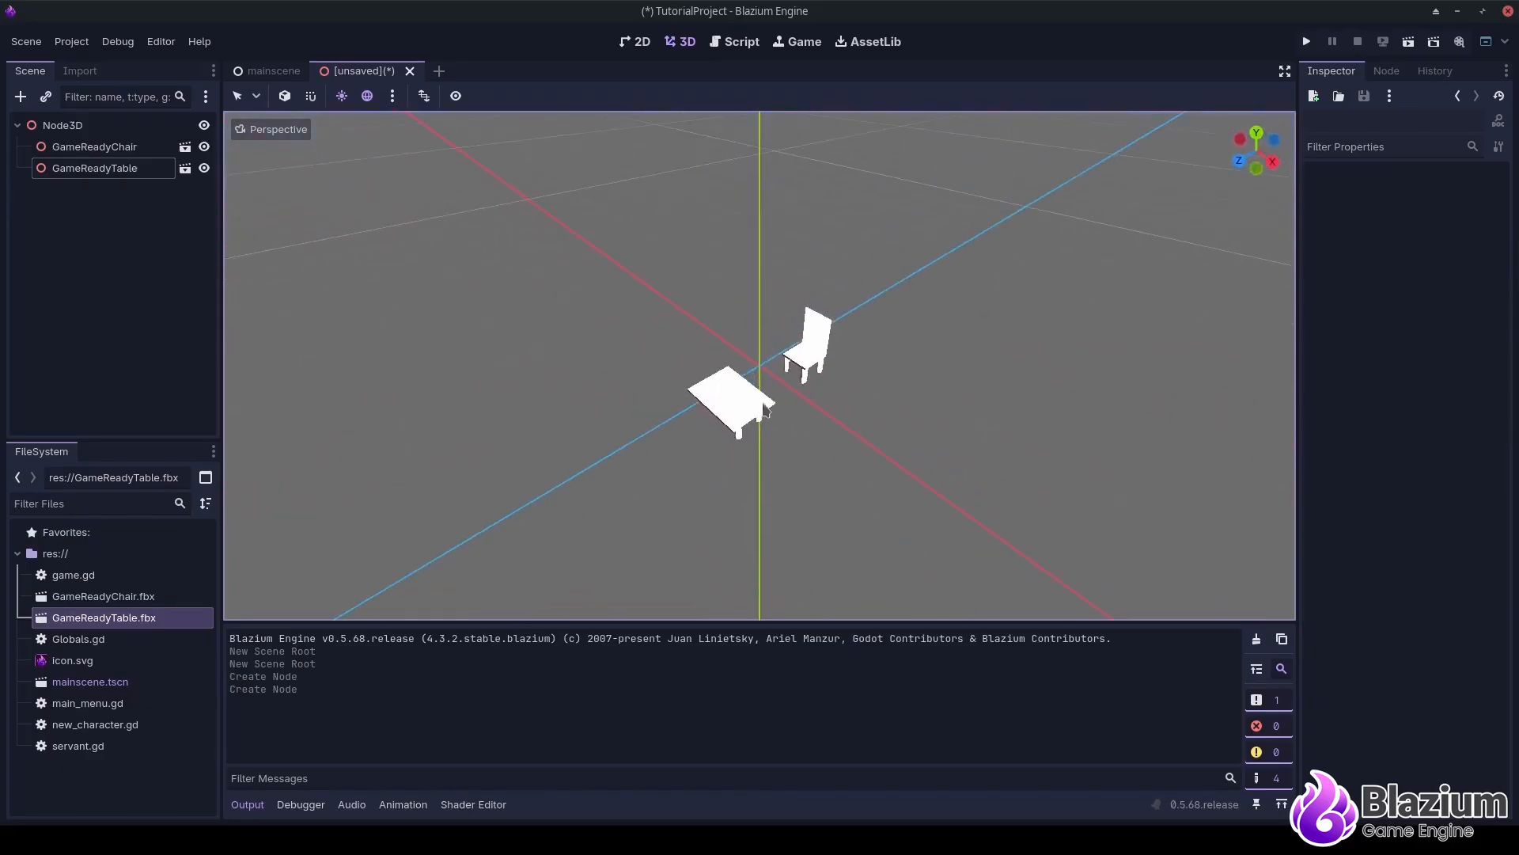
pyautogui.moveTo(620, 379); pyautogui.dragTo(785, 401, button='middle')
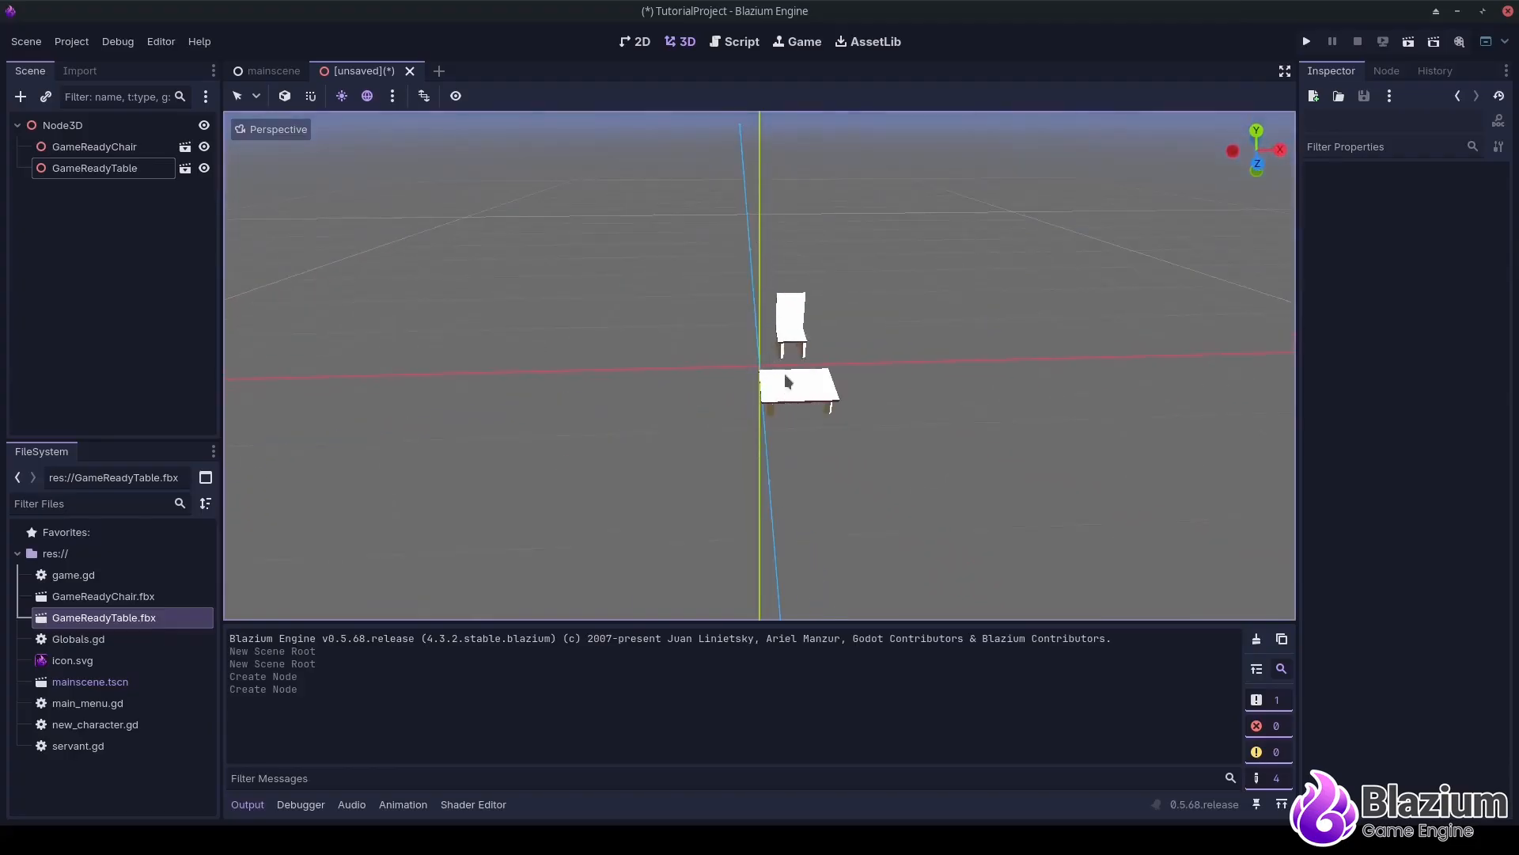
pyautogui.click(99, 596)
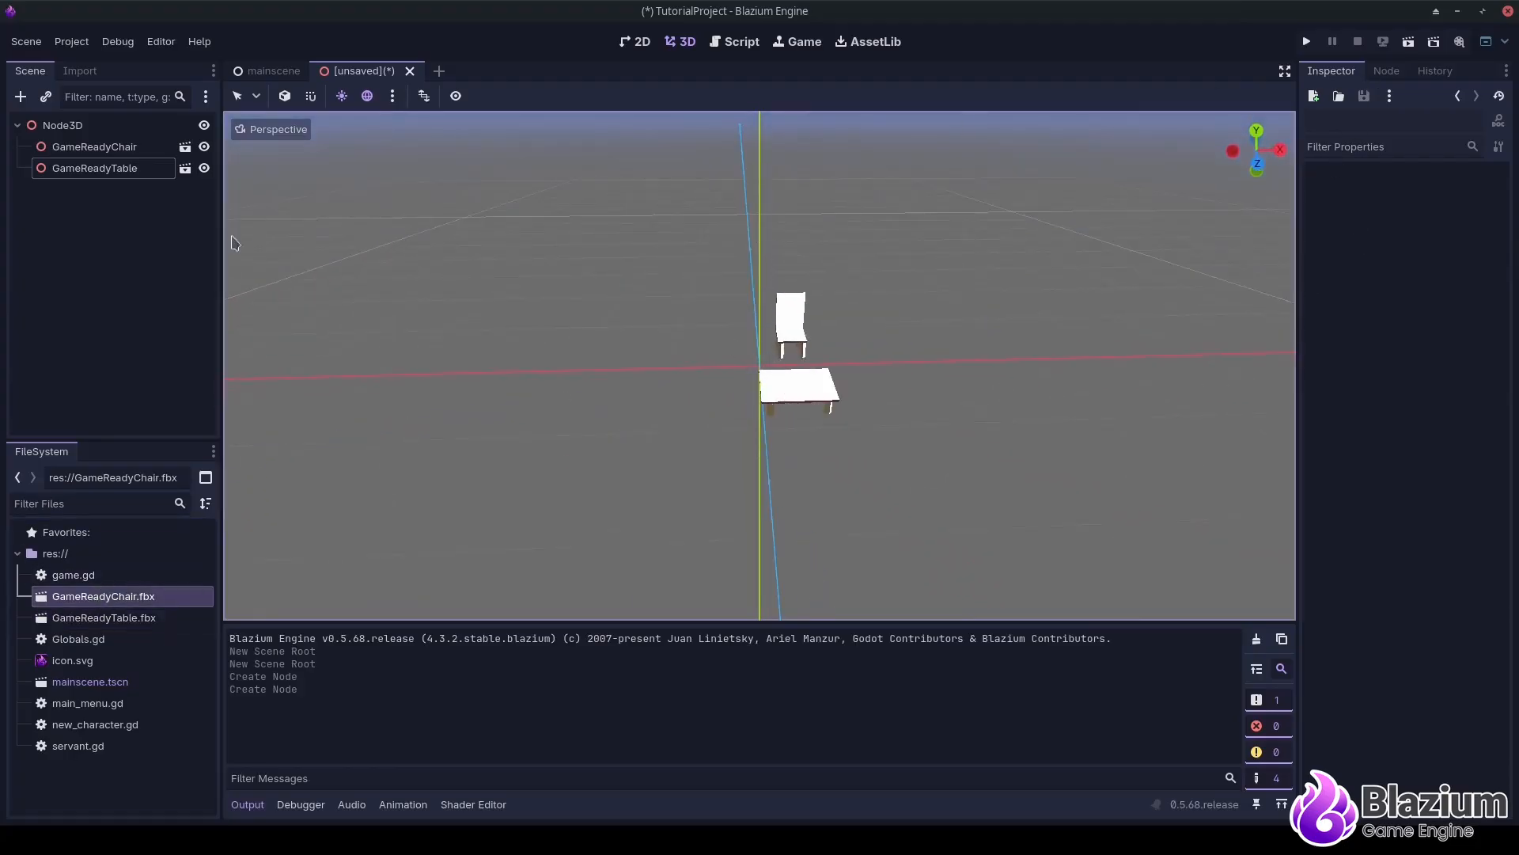
pyautogui.click(94, 146)
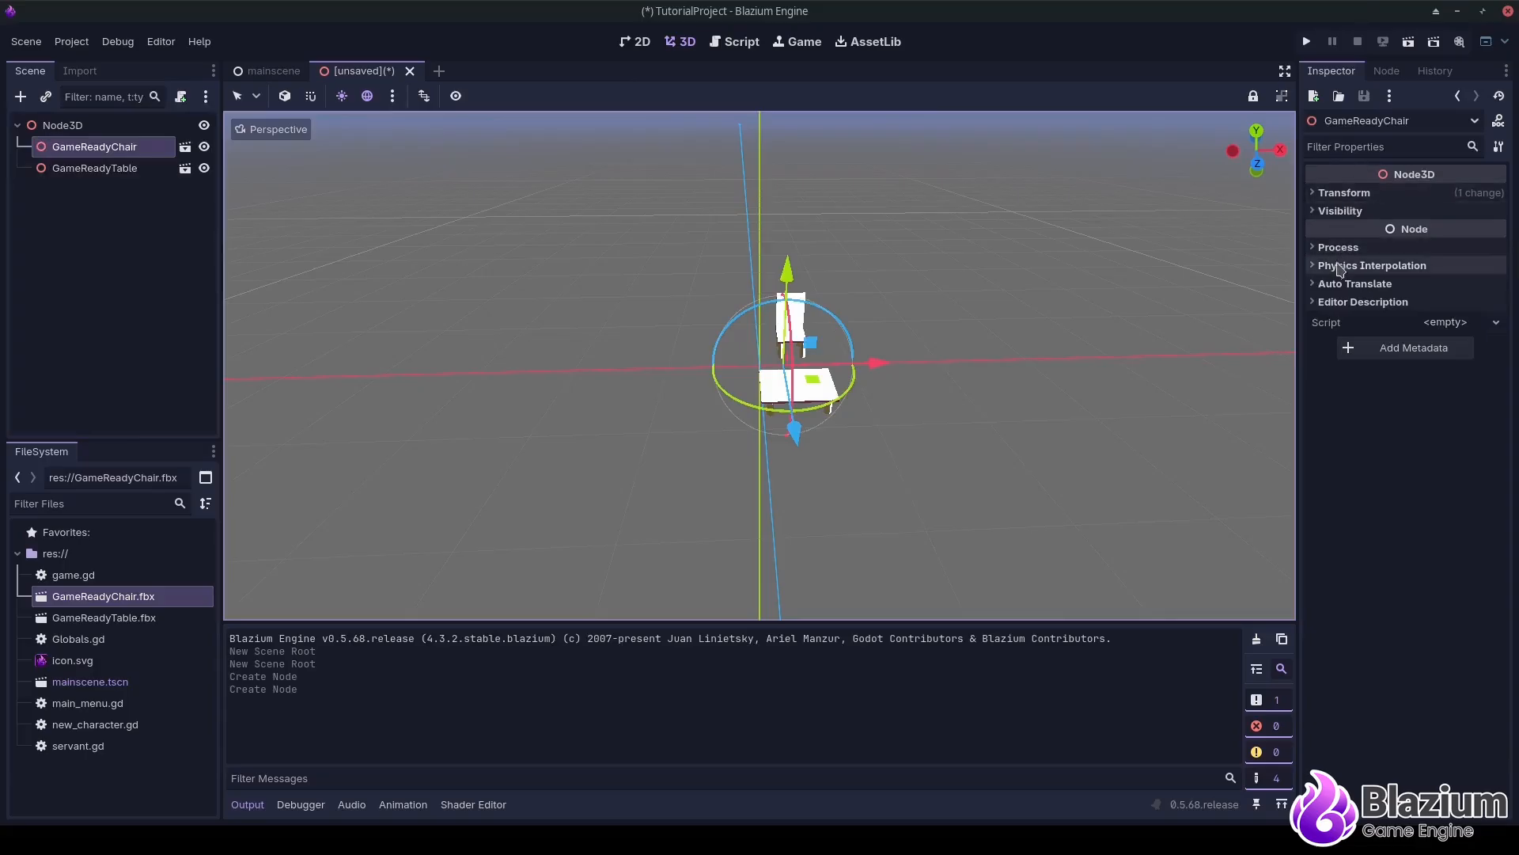
pyautogui.moveTo(1108, 287); pyautogui.dragTo(1088, 289, button='middle')
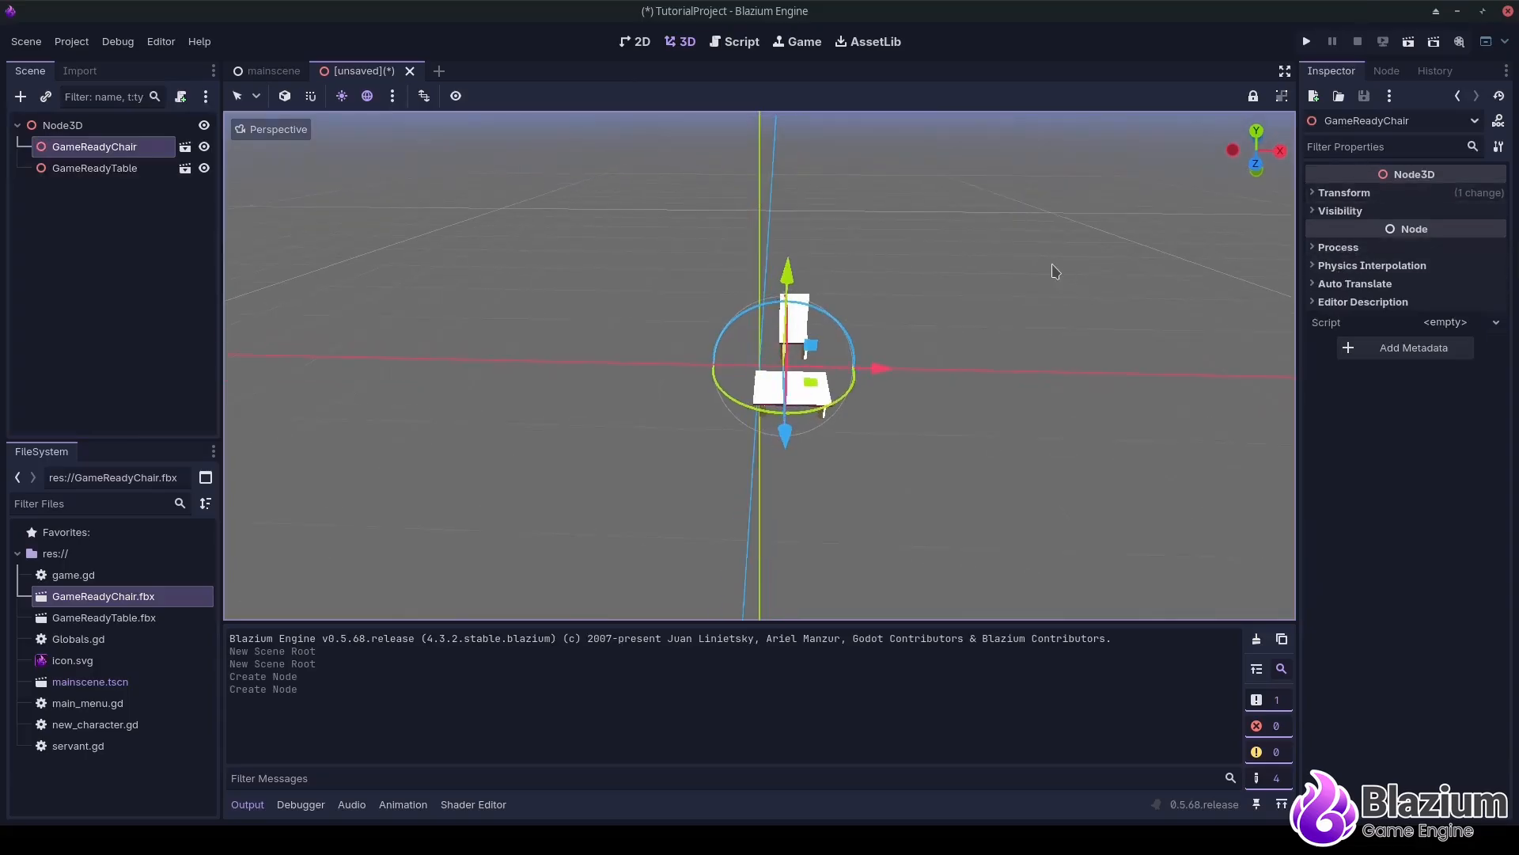
pyautogui.moveTo(846, 310); pyautogui.dragTo(650, 391, button='middle')
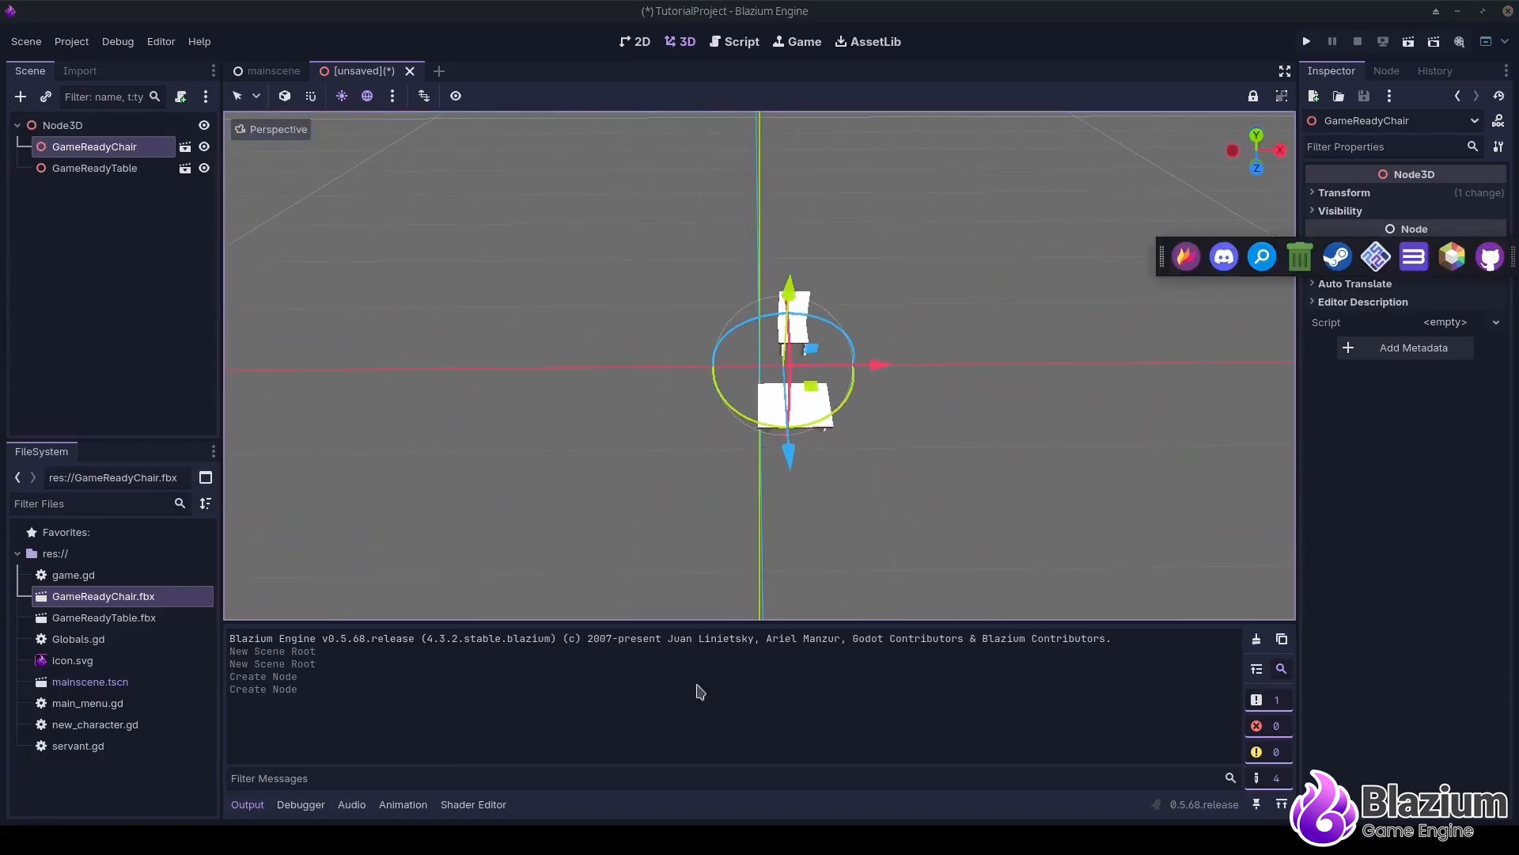
pyautogui.moveTo(824, 510); pyautogui.dragTo(758, 434, button='middle')
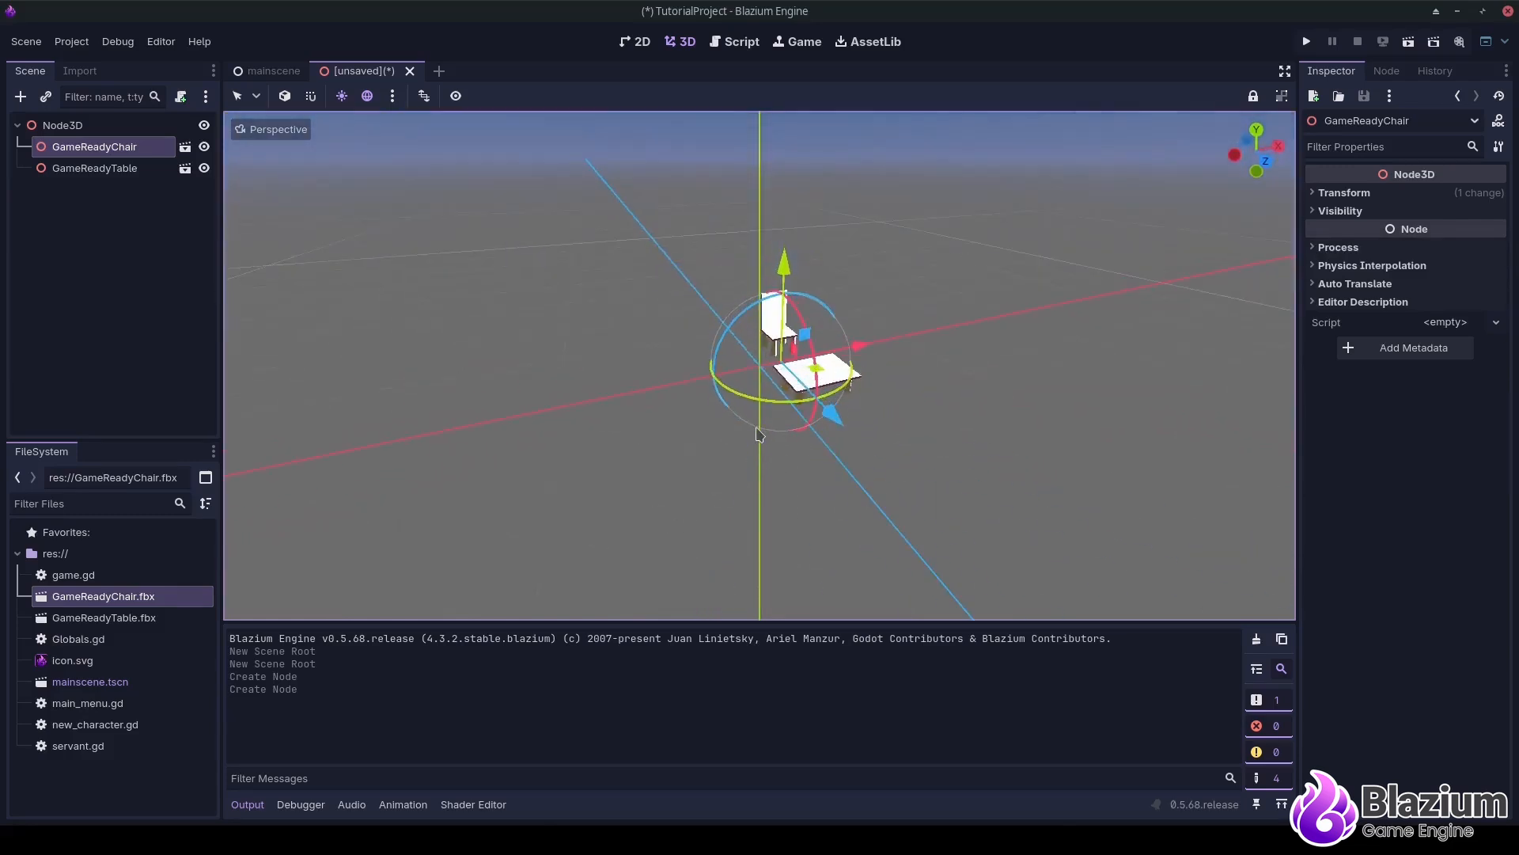